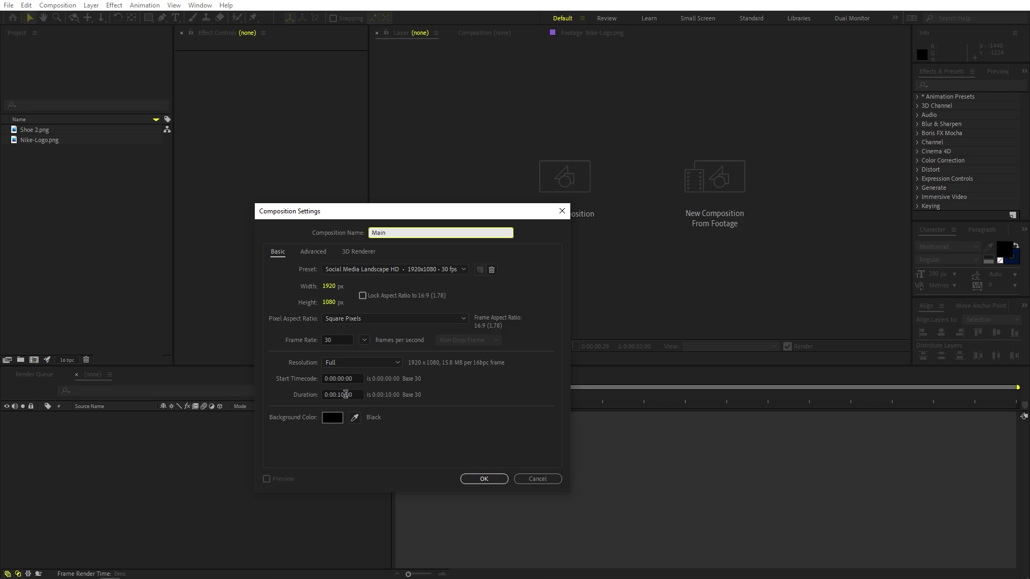
Create the Main composition at 1920 × 1080, 30 fps, 10 seconds, and a second composition named Media at 1000 × 1000 px
click(480, 483)
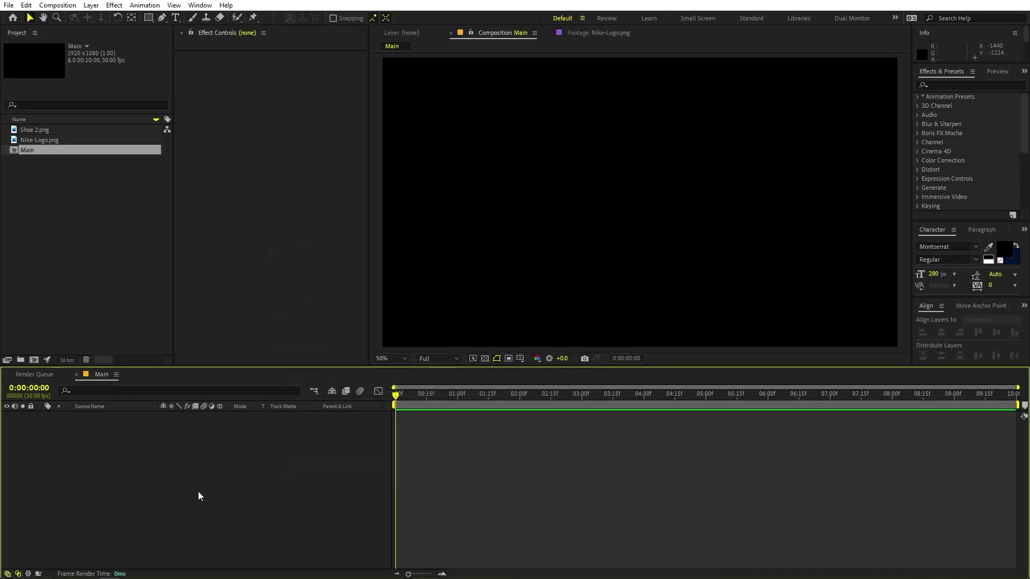
click(95, 260)
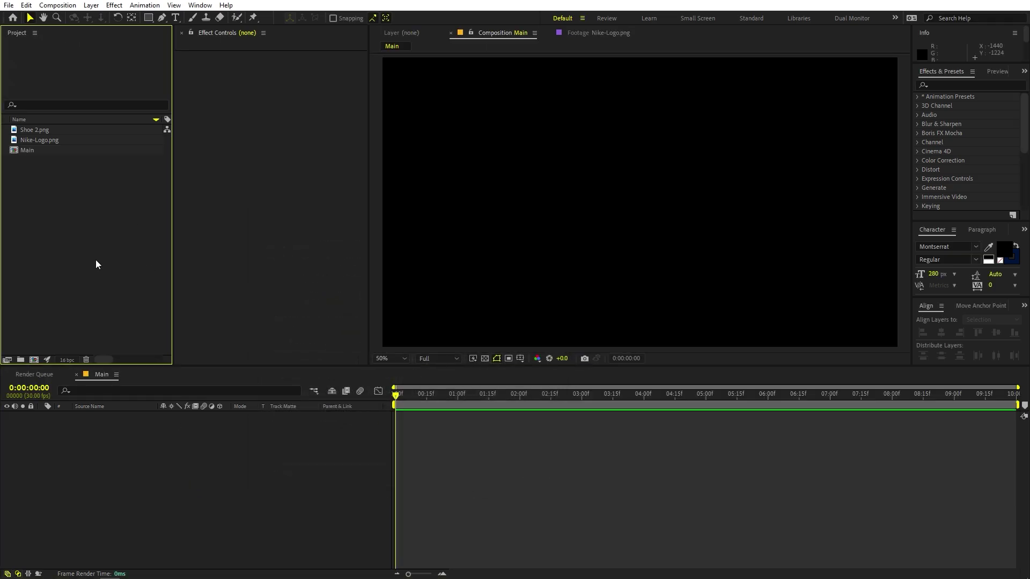
click(58, 5)
click(69, 18)
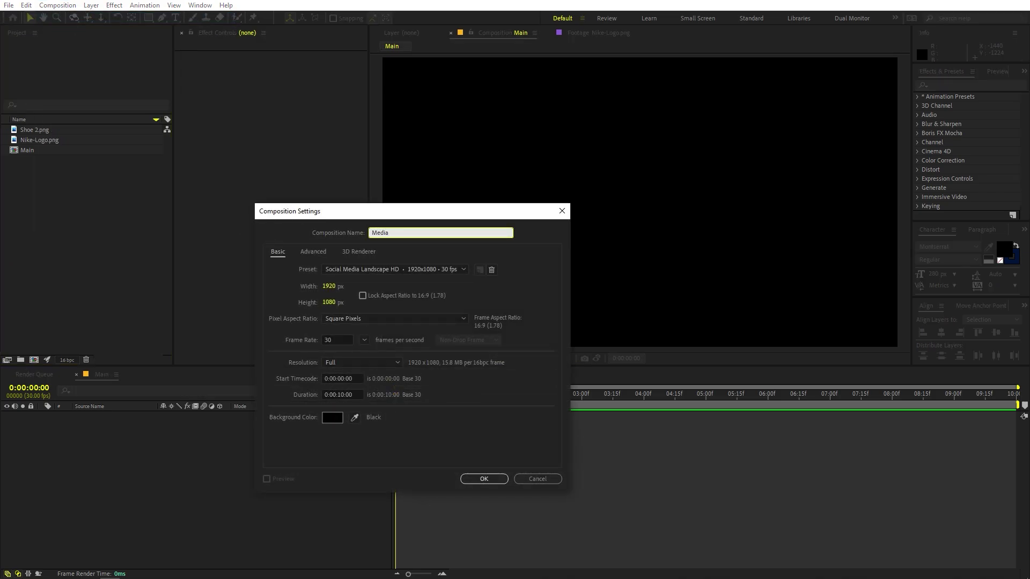
click(331, 286)
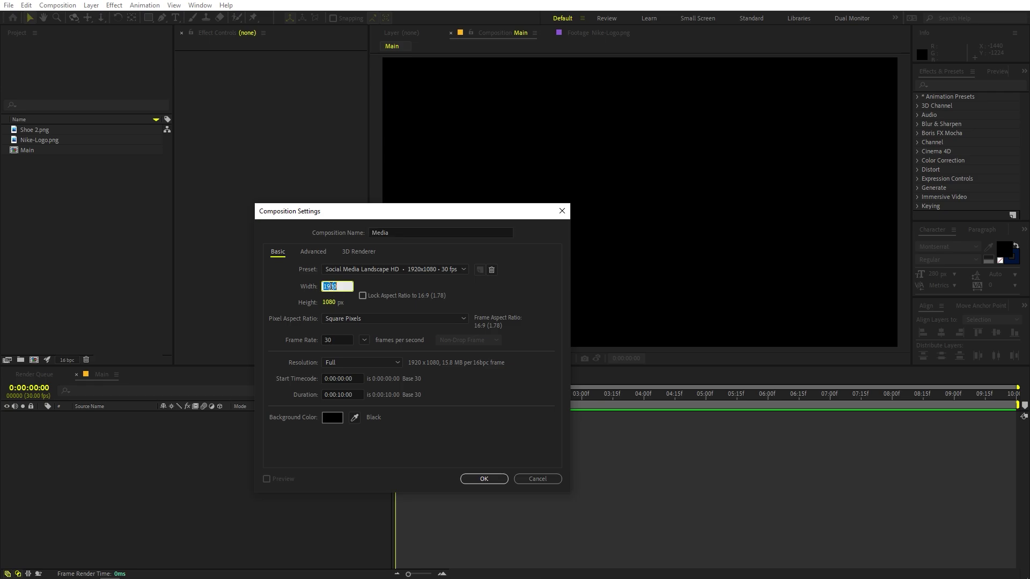
text(192)
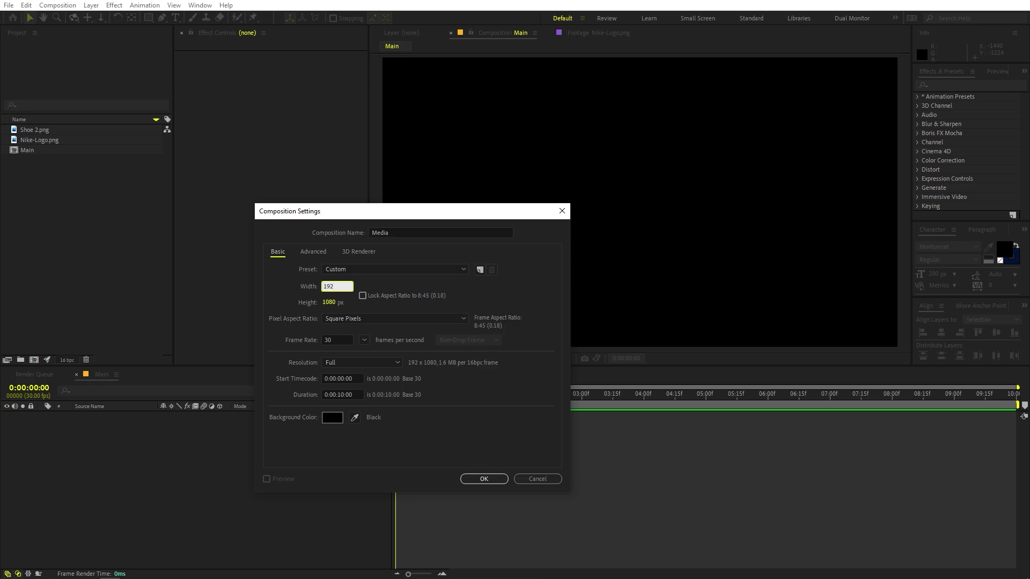
key(BackSpace)
key(BackSpace)
text(000)
key(Tab)
text(1000)
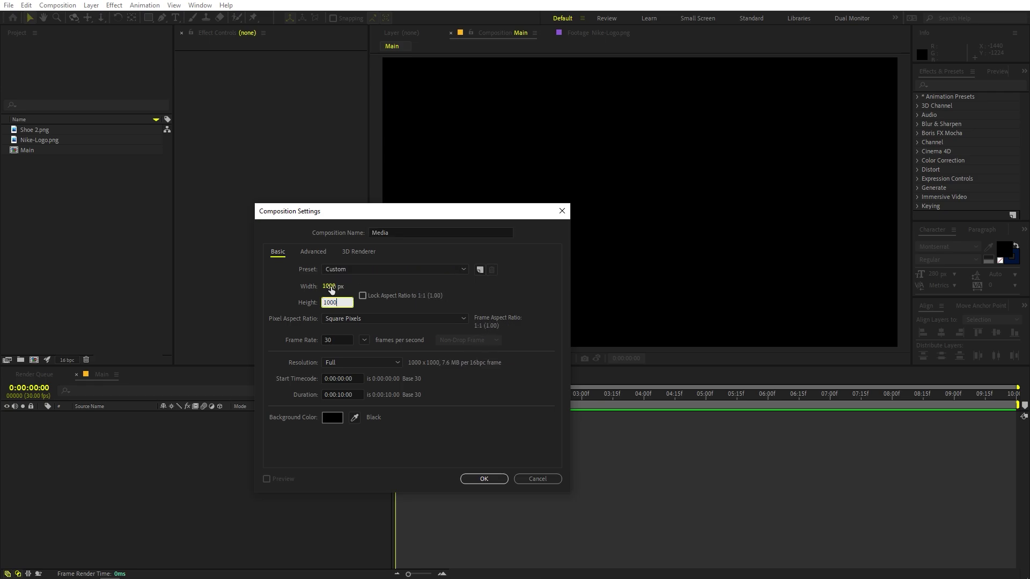
click(506, 480)
Add Shoe 2.png to the Media composition and shift it slightly right so the shoe sits centred in the frame
click(98, 261)
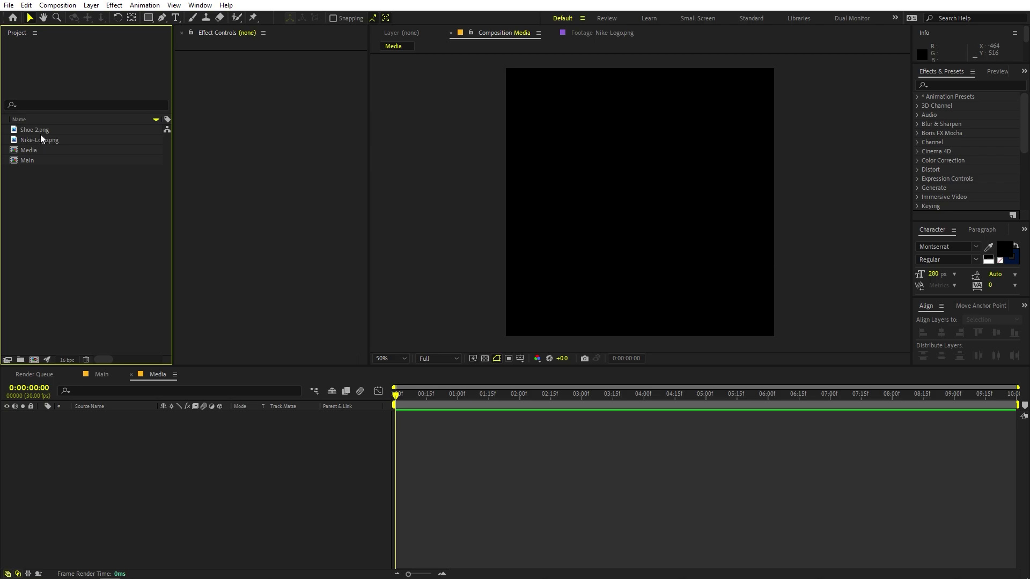
drag(39, 129, 114, 451)
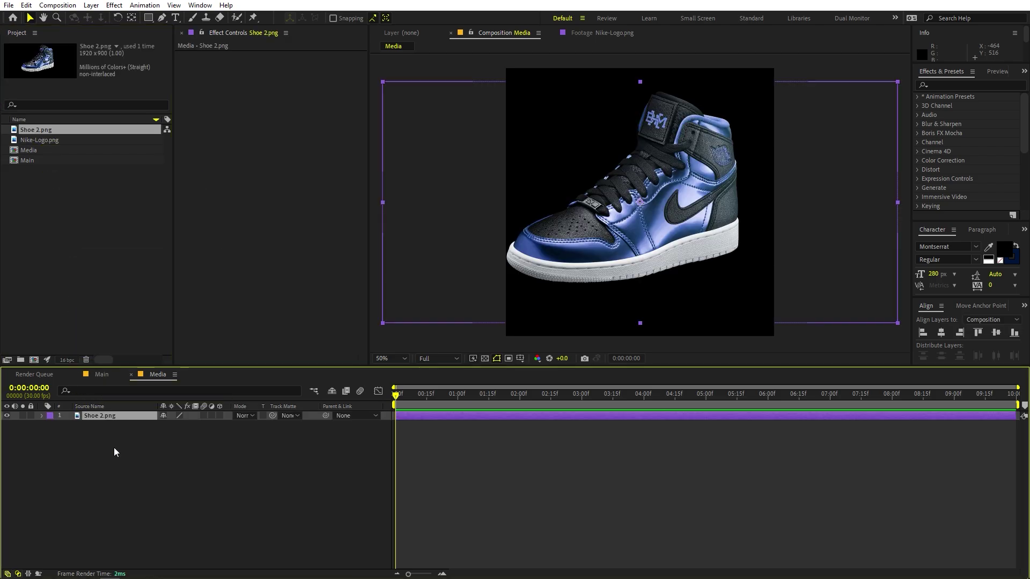
drag(632, 237, 649, 231)
click(607, 495)
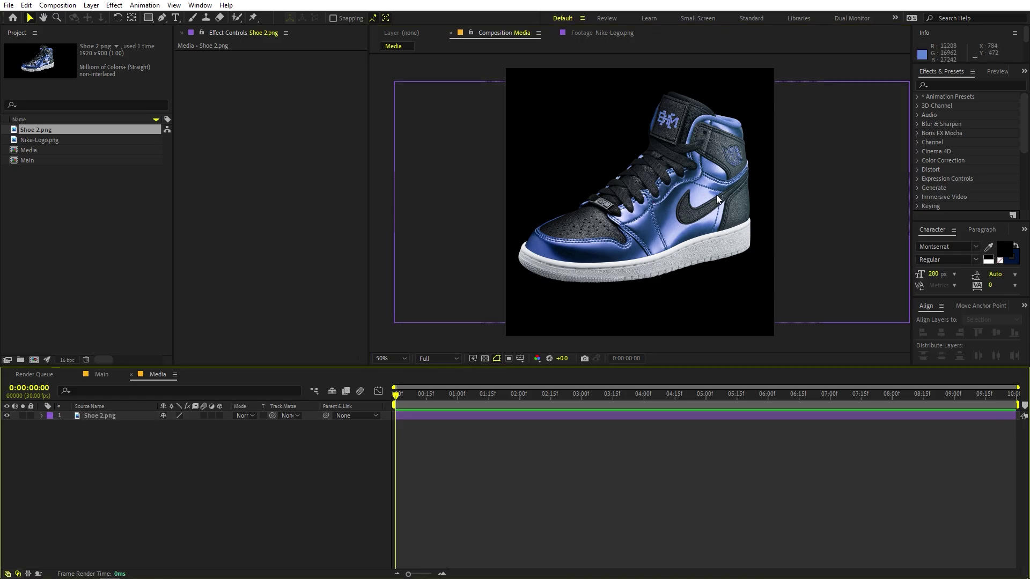
In the Main composition, add the Media composition and place a new 1920 × 1080 solid named BG beneath it
click(101, 374)
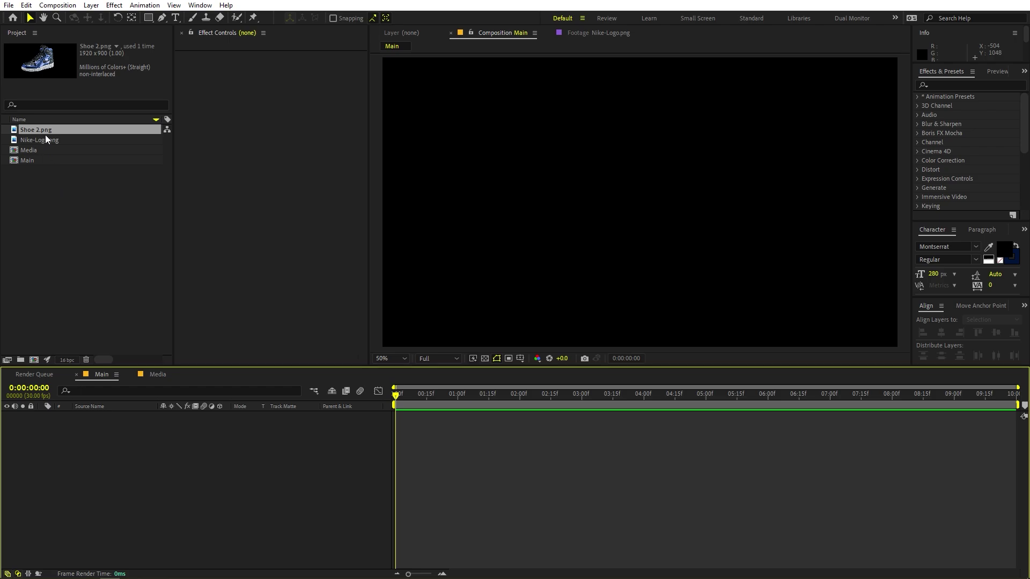
drag(32, 151, 165, 445)
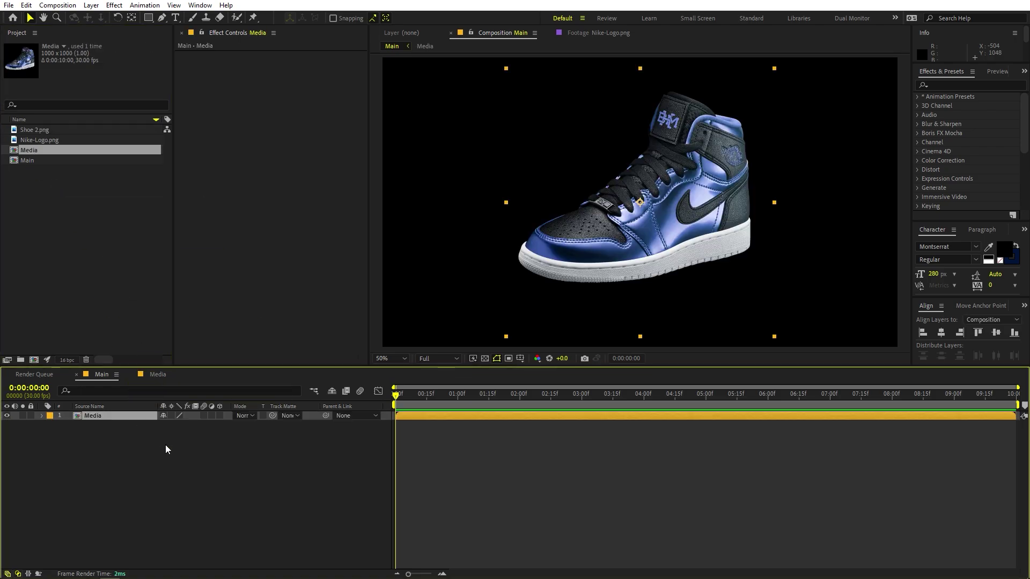
right_click(170, 483)
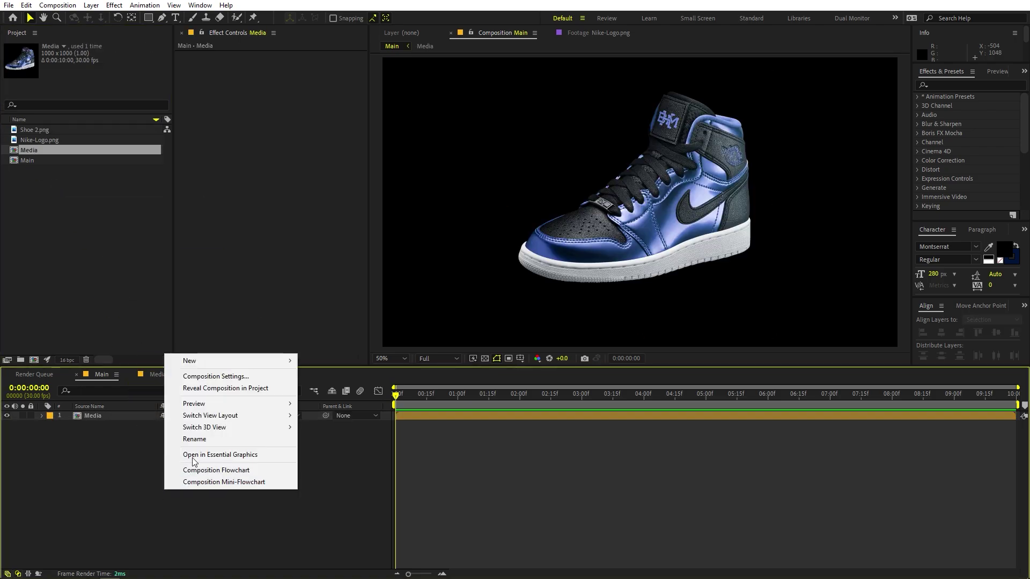
mouse_move(226, 367)
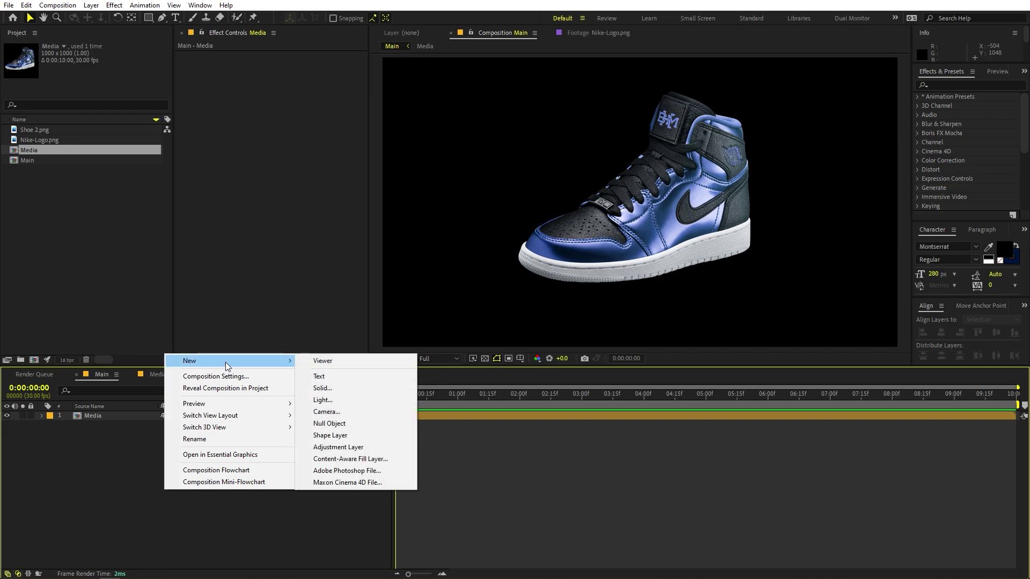
click(333, 390)
text(BG)
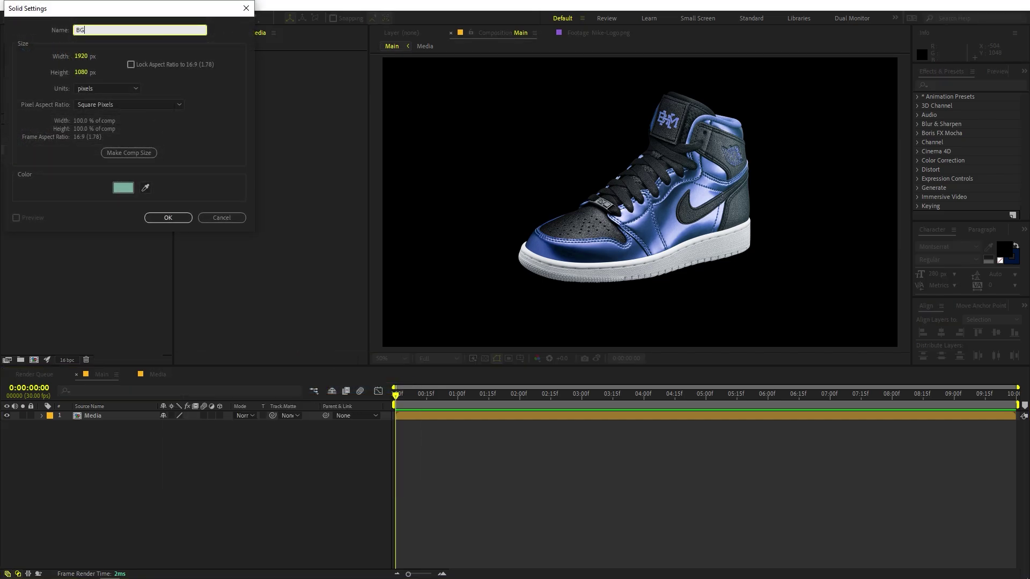
click(161, 216)
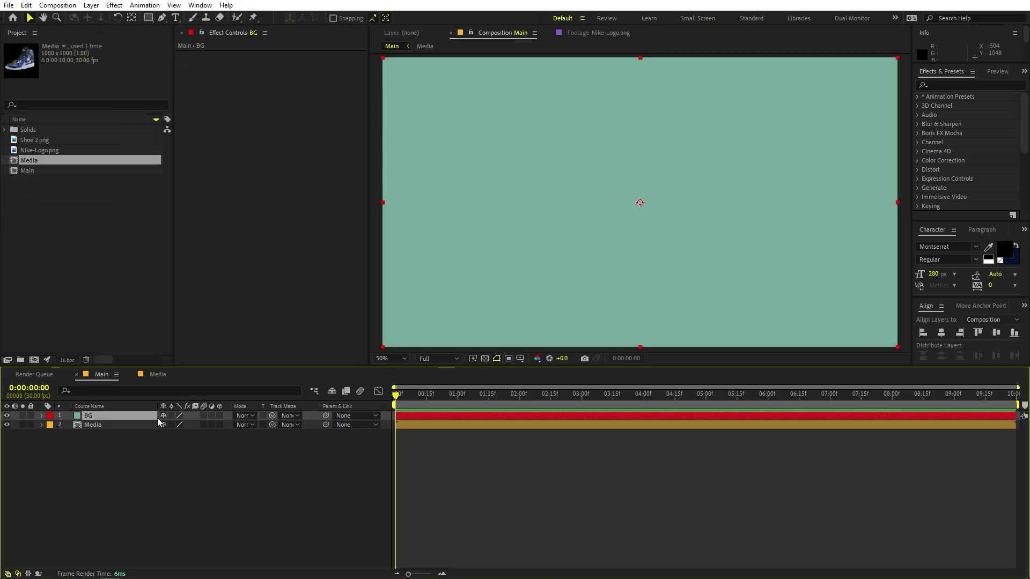
drag(123, 419, 114, 454)
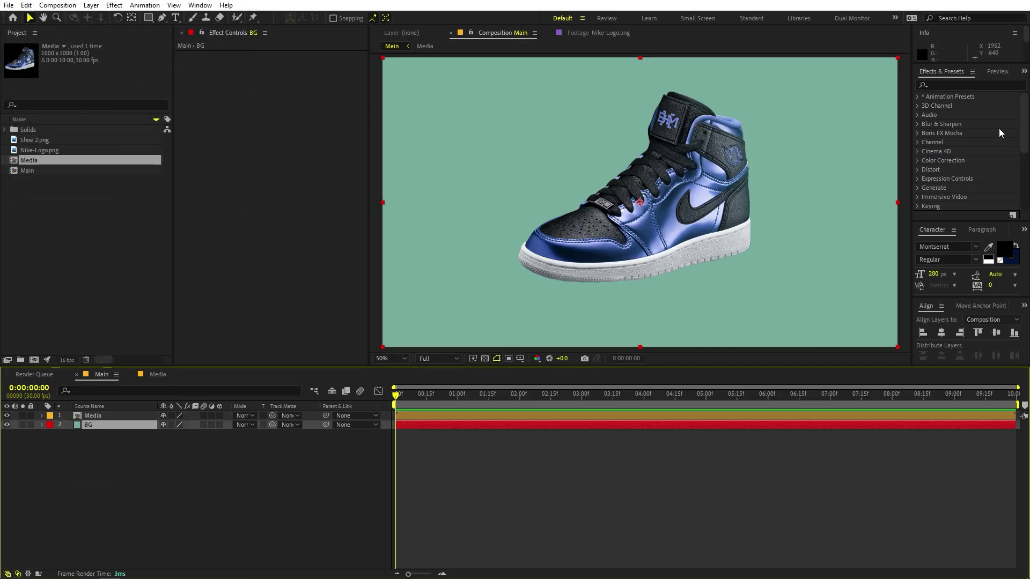
Apply the 4-Color Gradient effect to the BG layer
click(964, 84)
text(color gra)
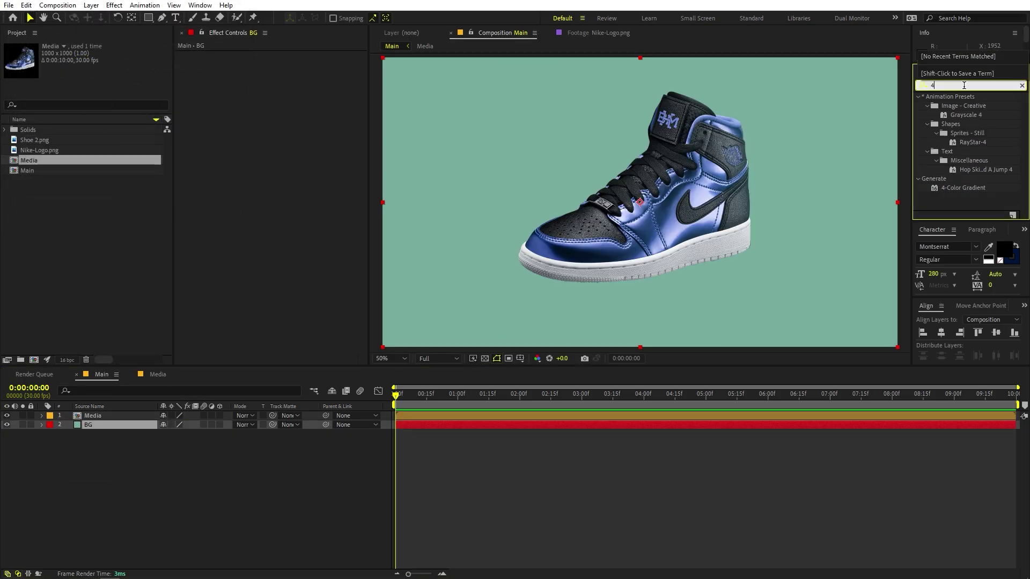
drag(963, 106, 95, 424)
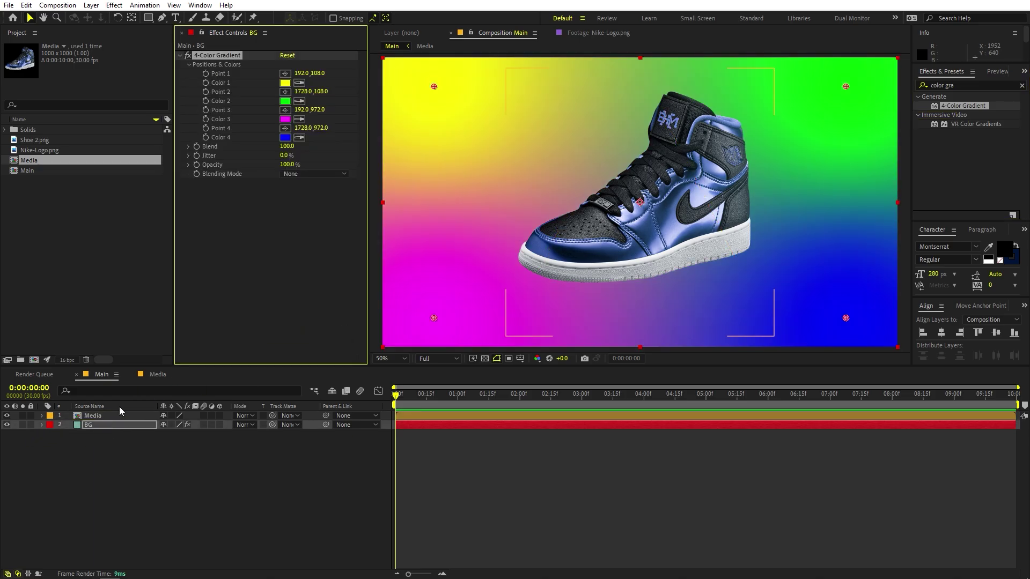
Set the gradient's Color 1 to white (FFFFFF) and sample Color 2 from the blue of the shoe
click(288, 83)
click(40, 273)
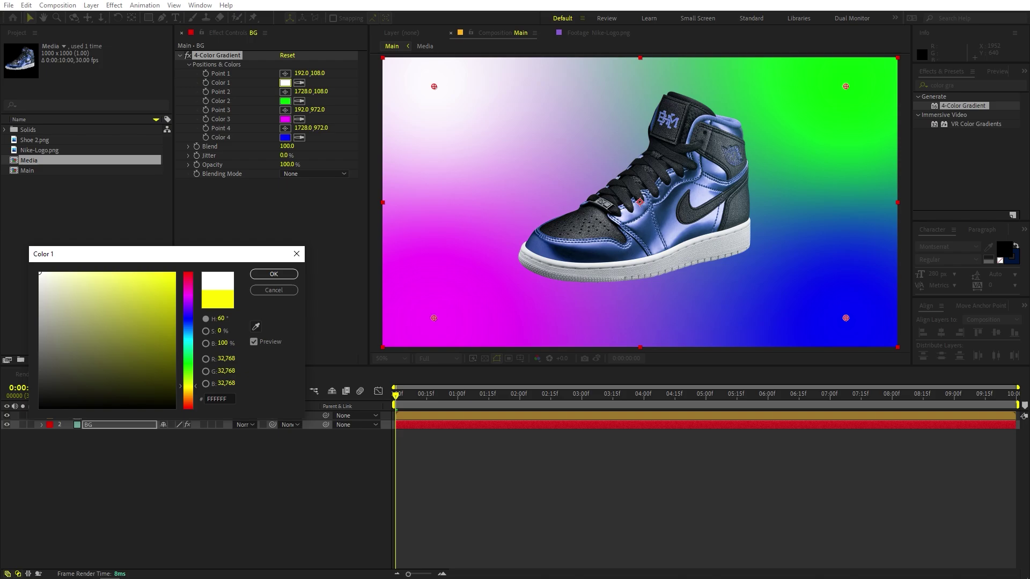
click(273, 274)
click(301, 102)
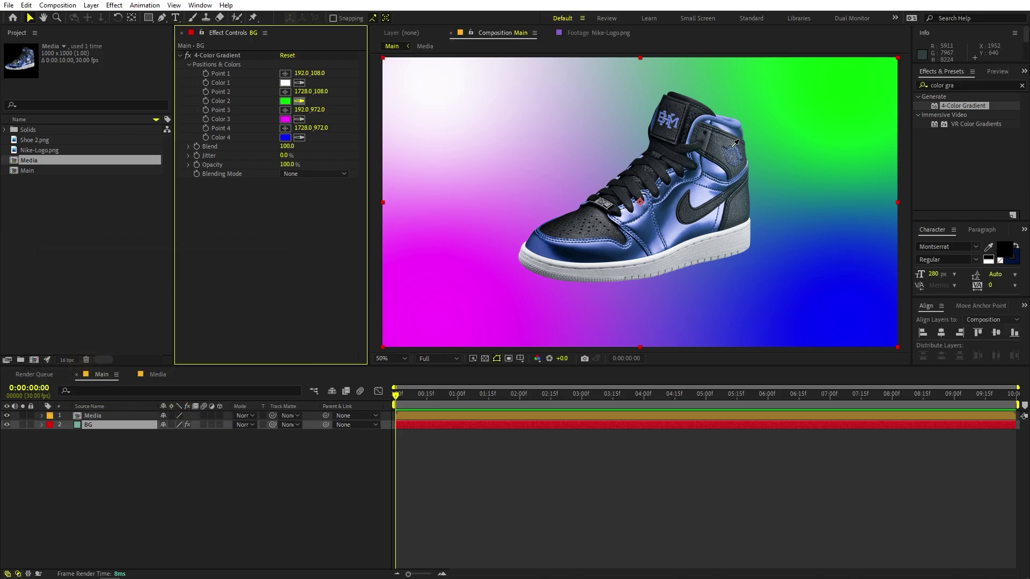
click(708, 171)
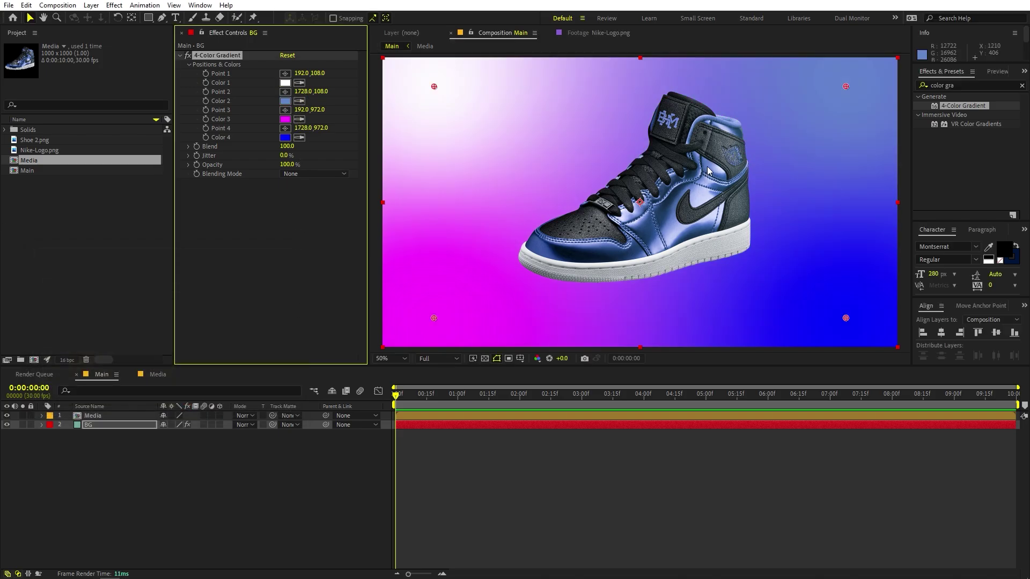
Set the gradient's Color 3 to white (FFFFFF) and Color 4 to dark navy (242446)
click(285, 119)
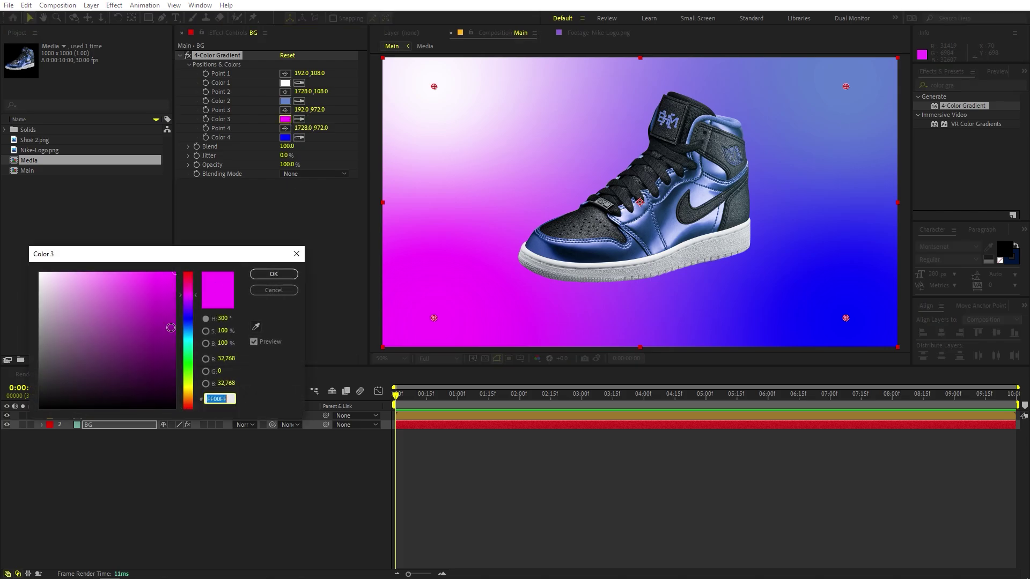
drag(112, 292, 2, 269)
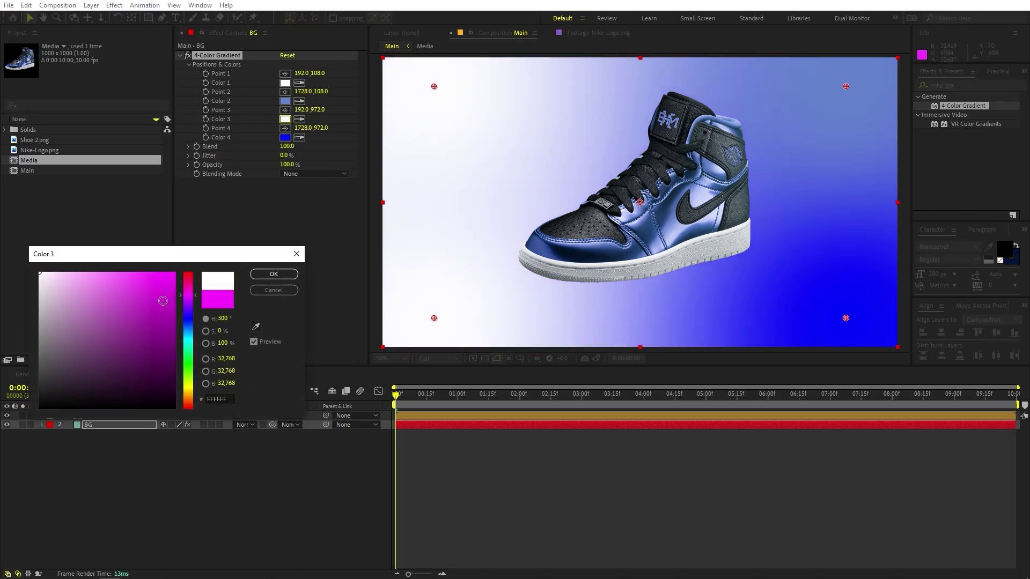
click(273, 274)
click(285, 137)
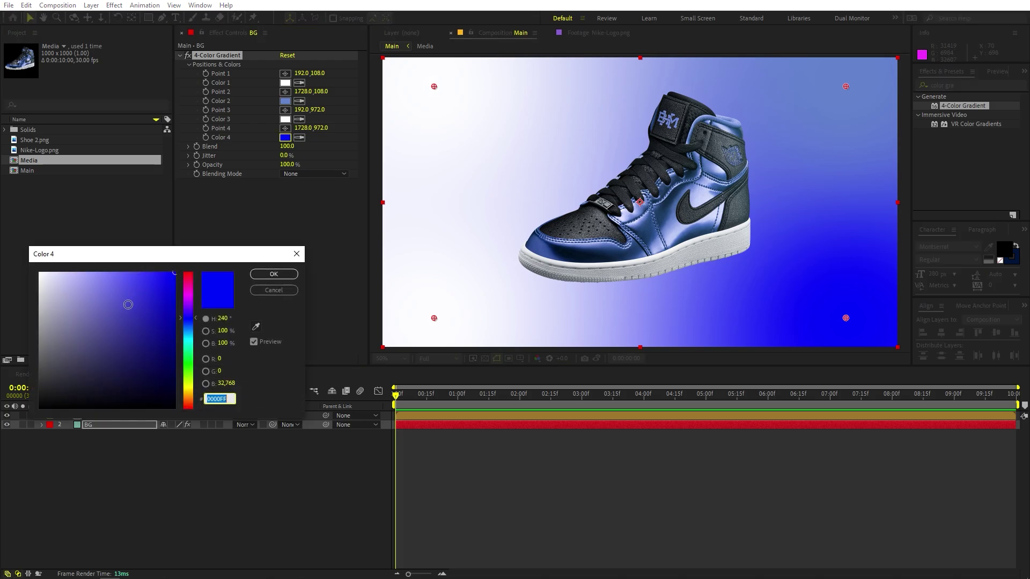
drag(128, 305, 106, 374)
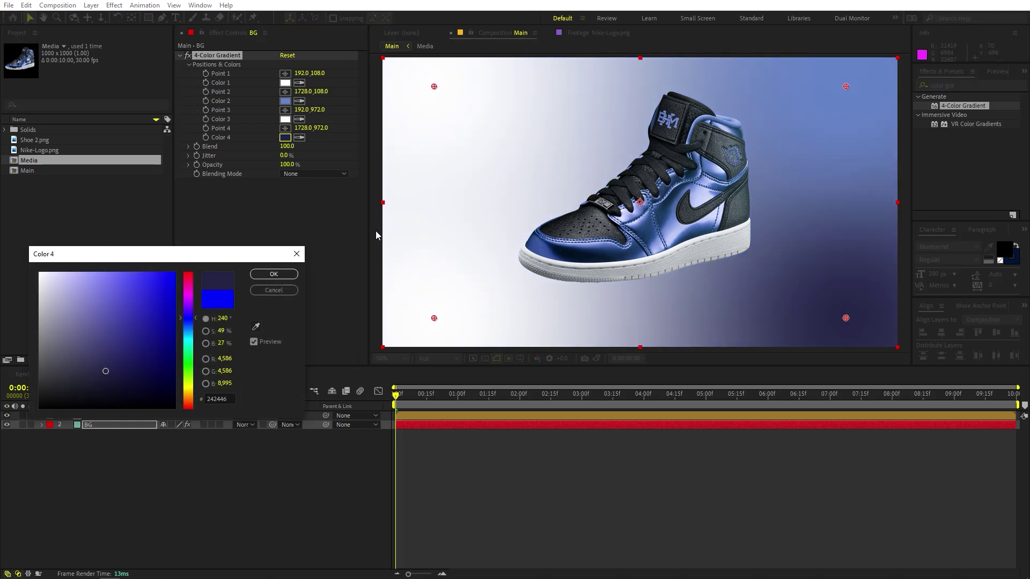
click(273, 274)
Reposition the gradient points to about 500, -224 (Point 1), 2380, 172 (Point 2), 1380, 1316 (Point 3) and 196, 1516 (Point 4)
scroll(672, 182, down, 1)
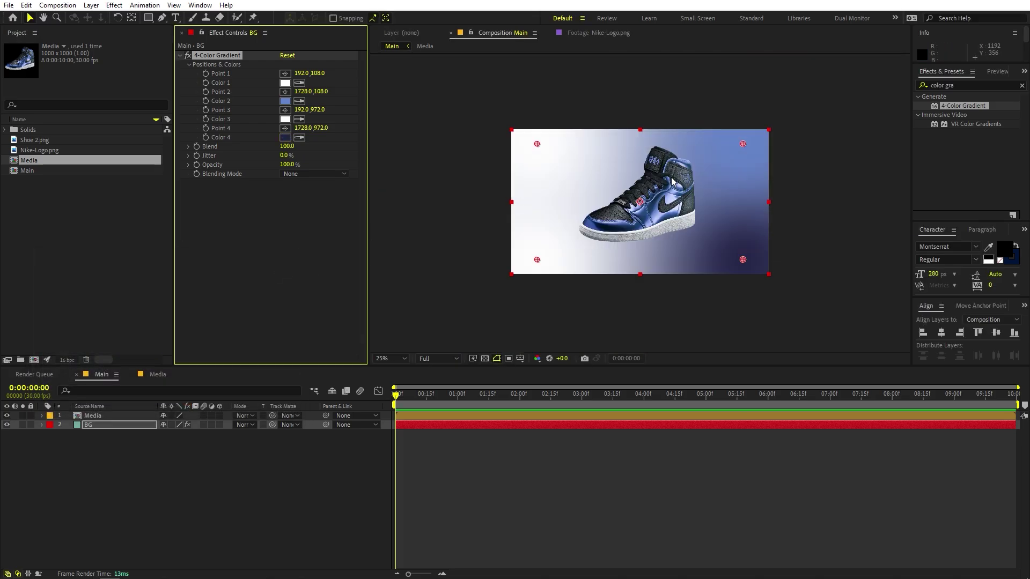
drag(538, 143, 546, 97)
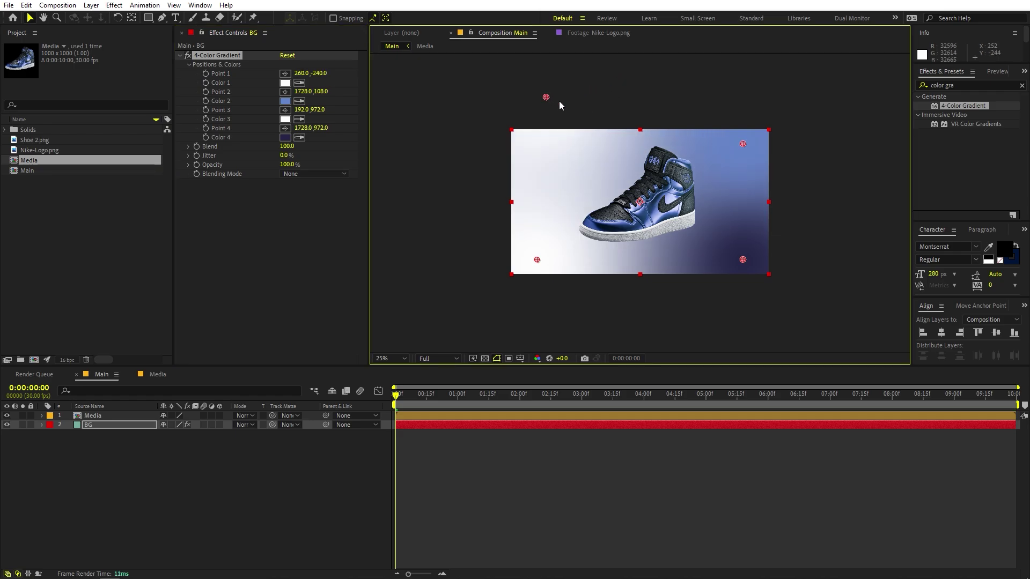
drag(743, 144, 831, 152)
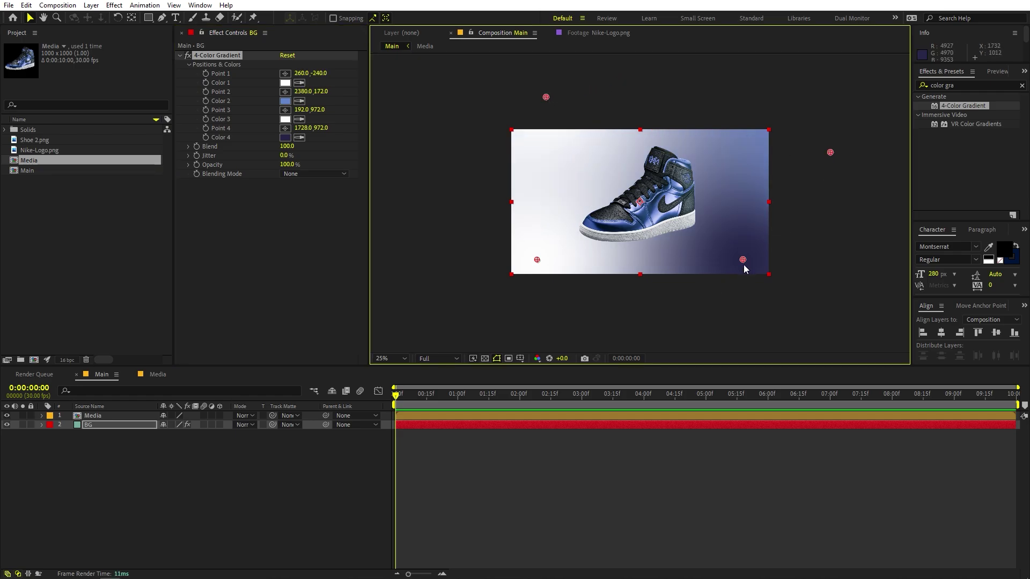
drag(743, 260, 634, 346)
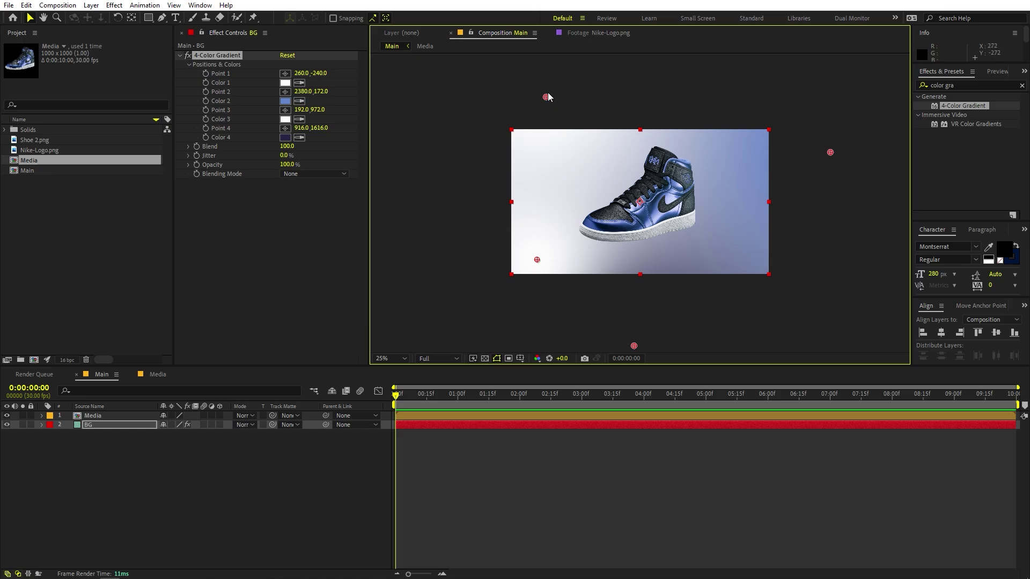
drag(547, 97, 578, 99)
drag(634, 346, 498, 320)
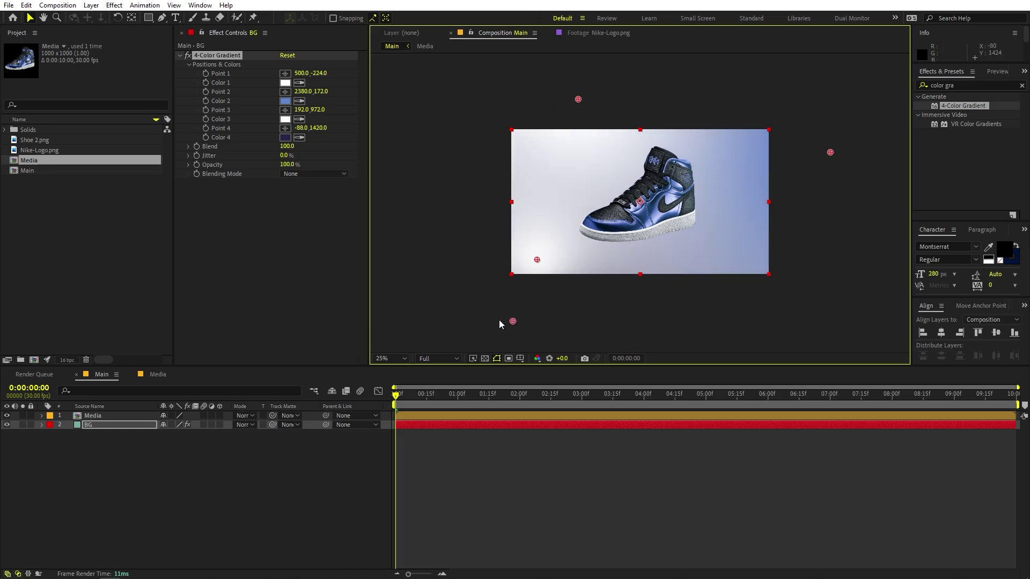
drag(538, 261, 718, 292)
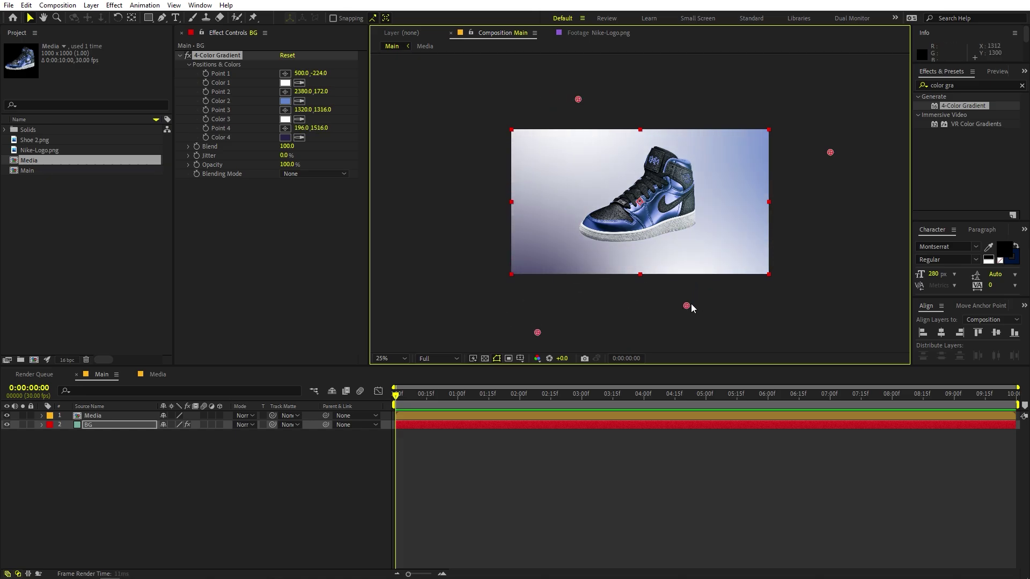
drag(686, 306, 696, 305)
scroll(697, 284, up, 2)
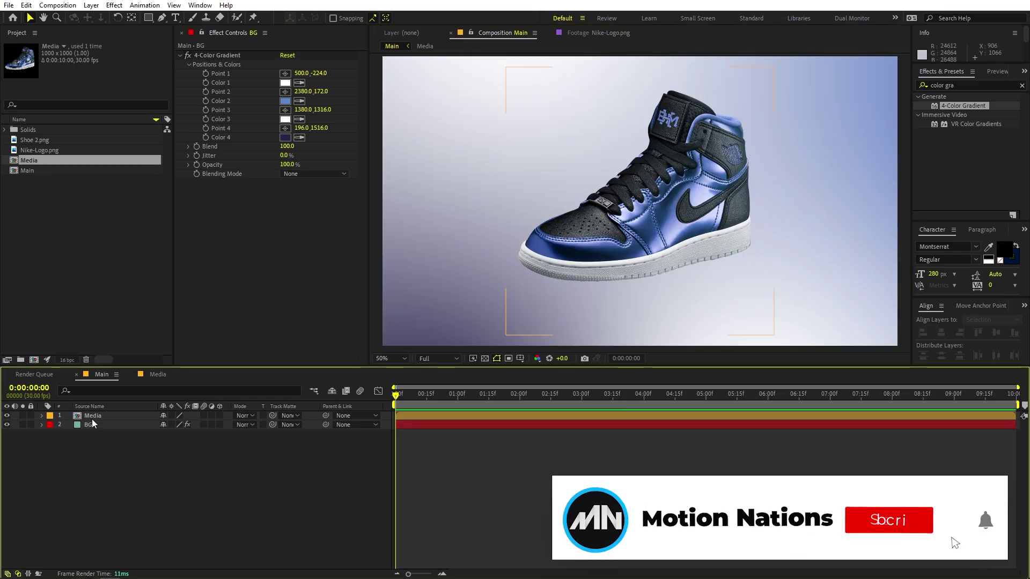
Move the Media layer to the right side of the frame and rotate it to about -18.4°
click(159, 418)
drag(664, 238, 793, 243)
key(r)
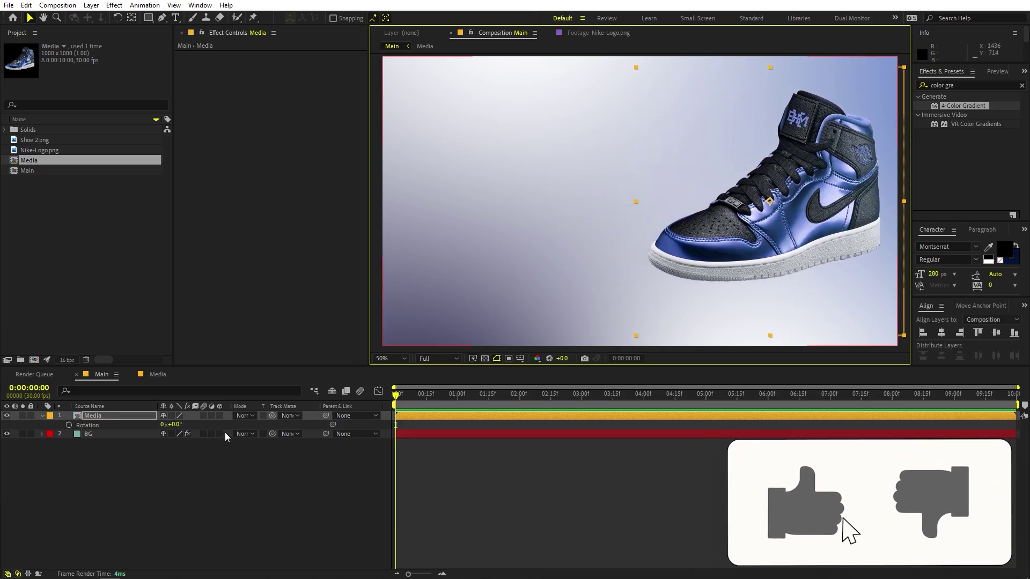
drag(172, 425, 76, 427)
click(777, 467)
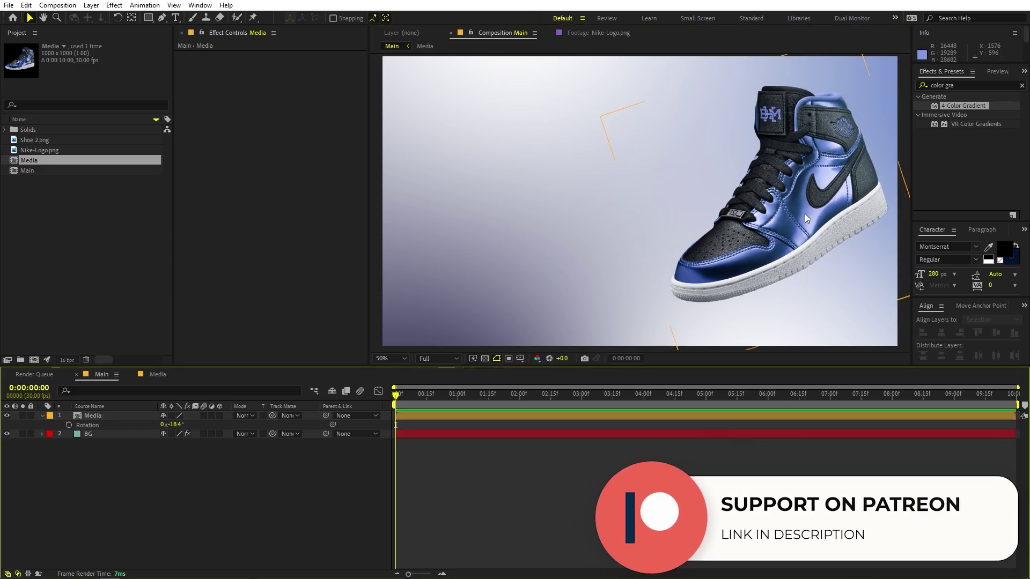
Scale the Media layer to 87.5% and nudge the shoe slightly up and to the right in the frame
click(101, 418)
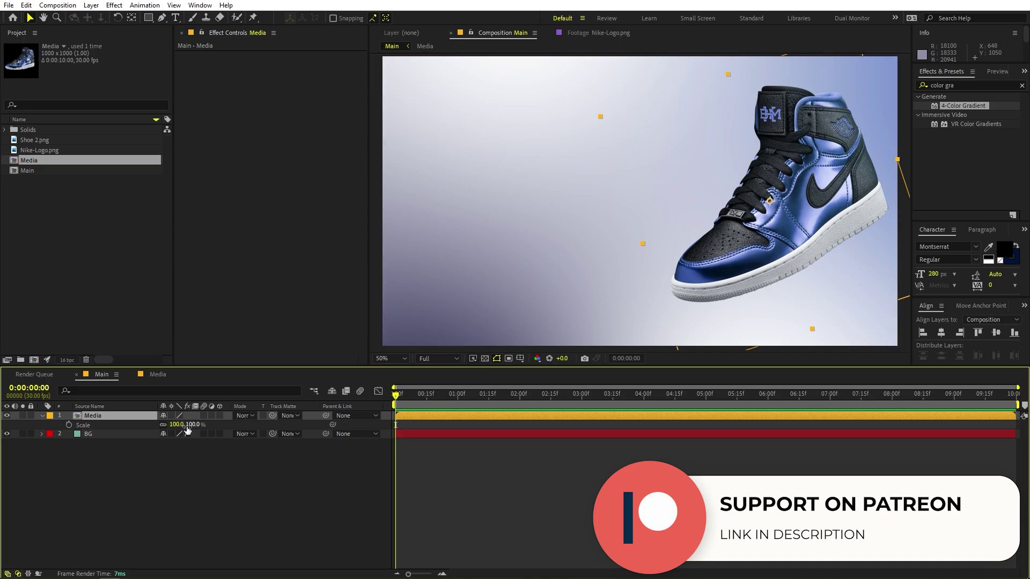
key(s)
drag(171, 425, 123, 435)
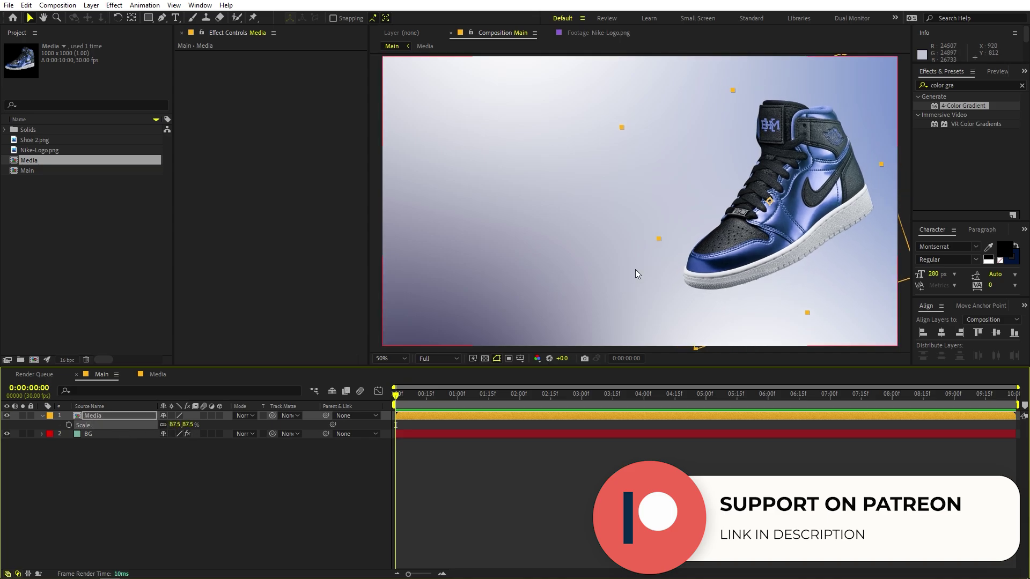
drag(774, 225, 782, 218)
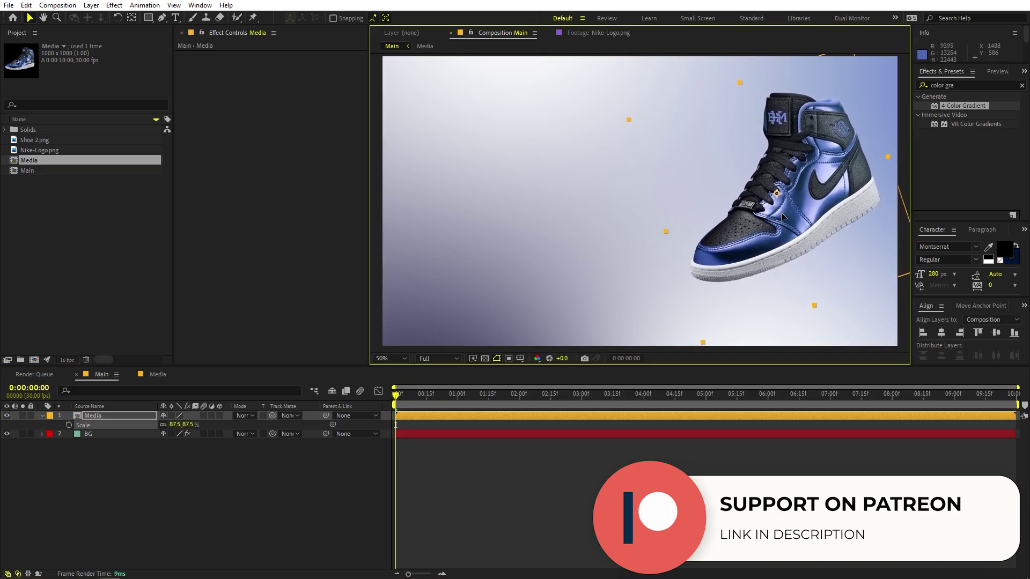
click(583, 476)
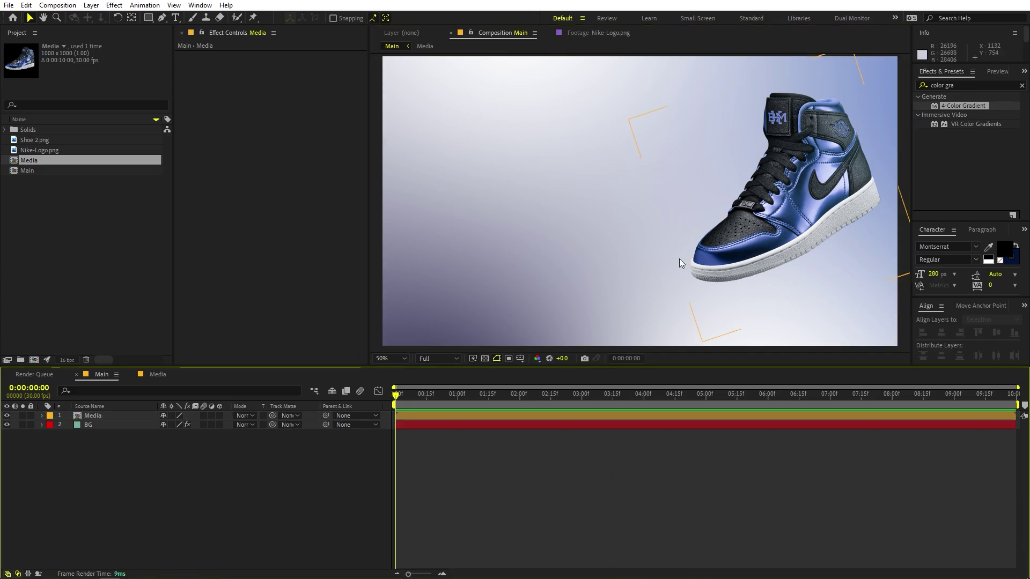
click(109, 270)
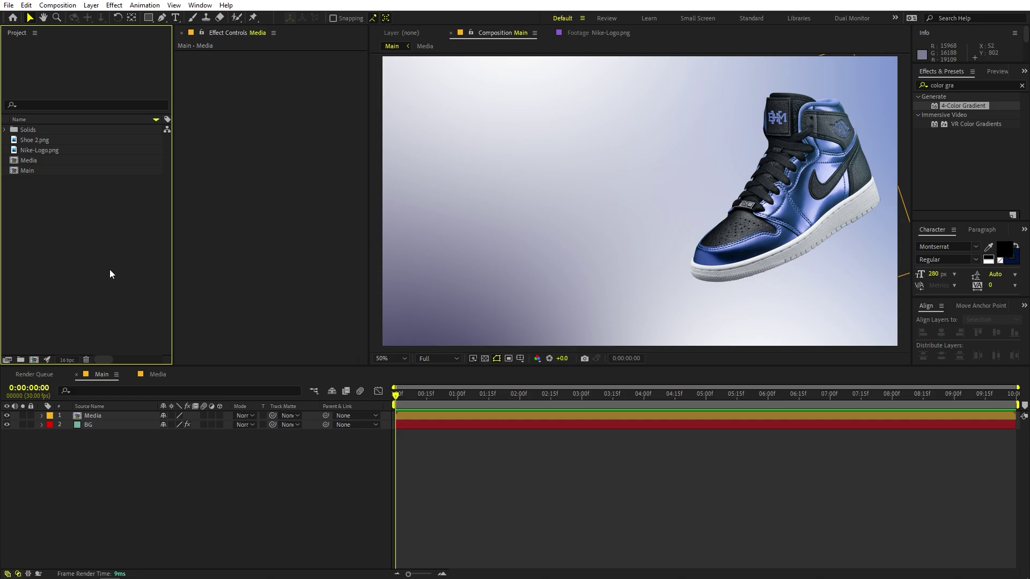
Draw a circle on a new shape layer with the Ellipse tool, just beside the toe of the shoe
click(149, 20)
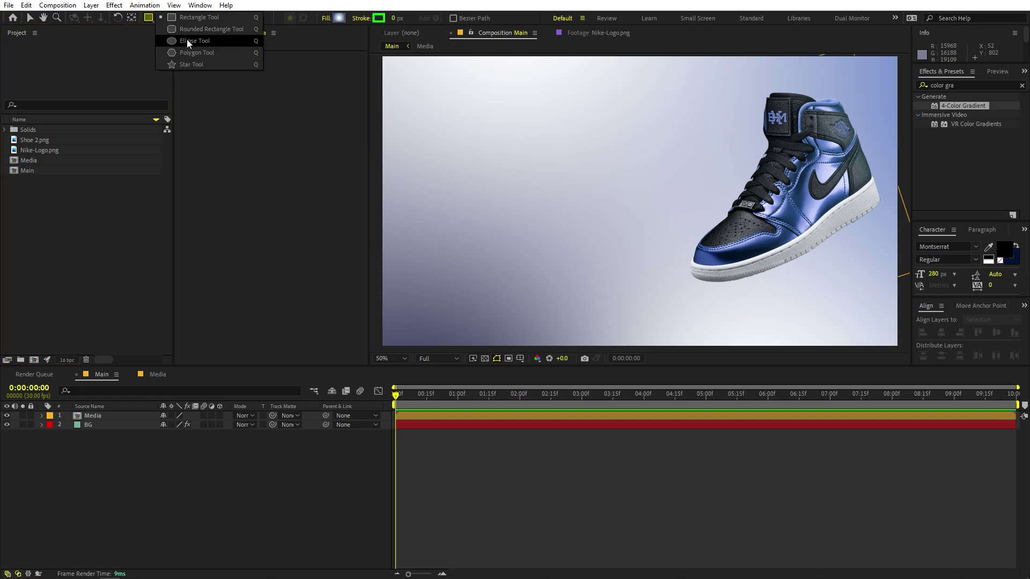
click(186, 41)
click(606, 202)
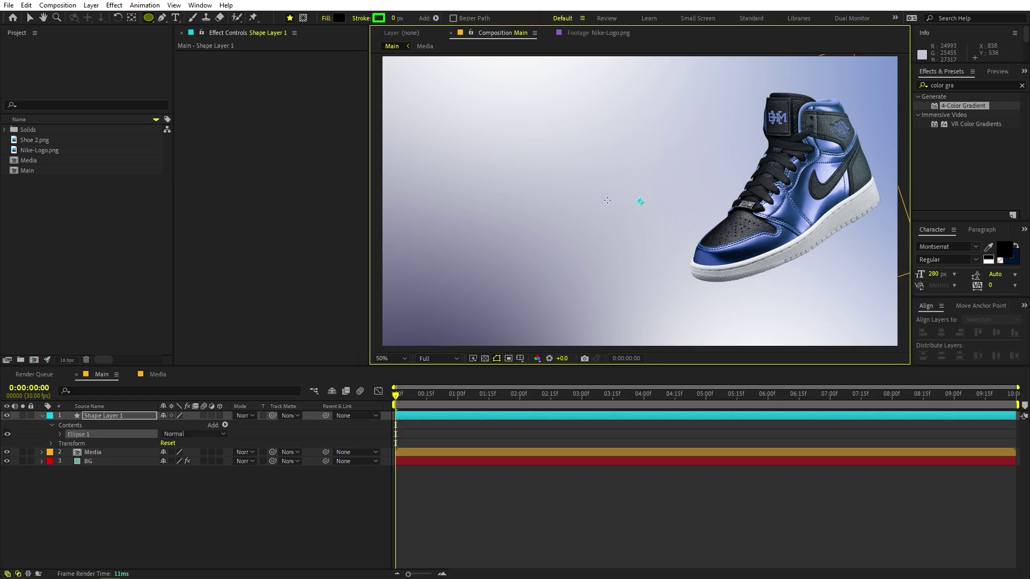
drag(607, 200, 586, 131)
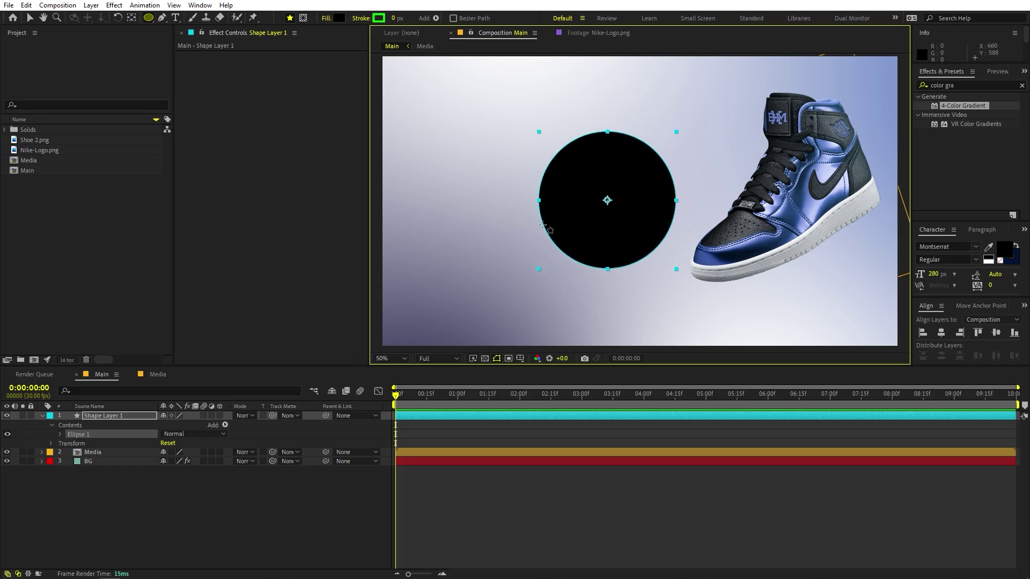
Rename the circle's shape layer as Circle 1
click(112, 417)
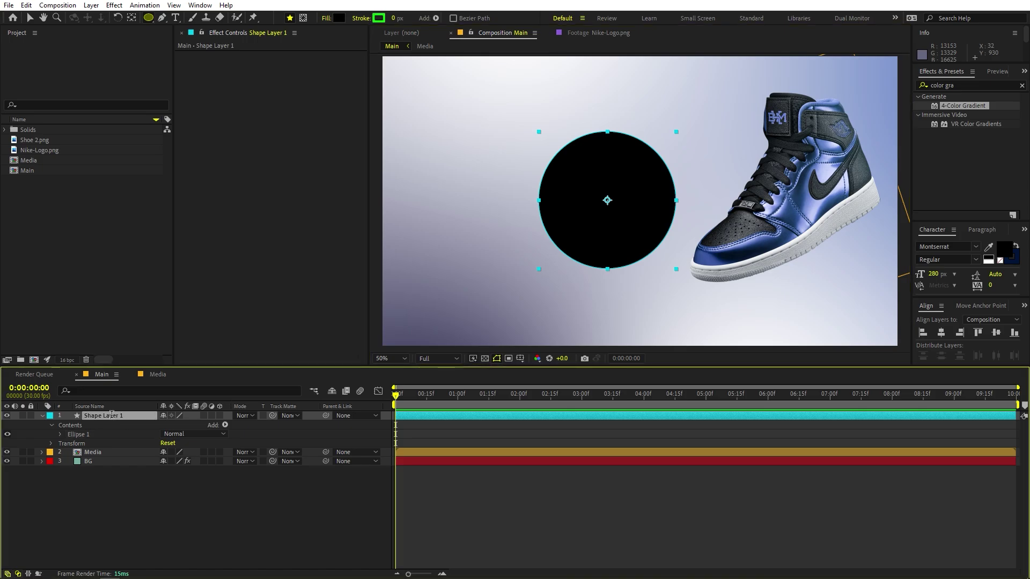
key(Return)
text(Cir)
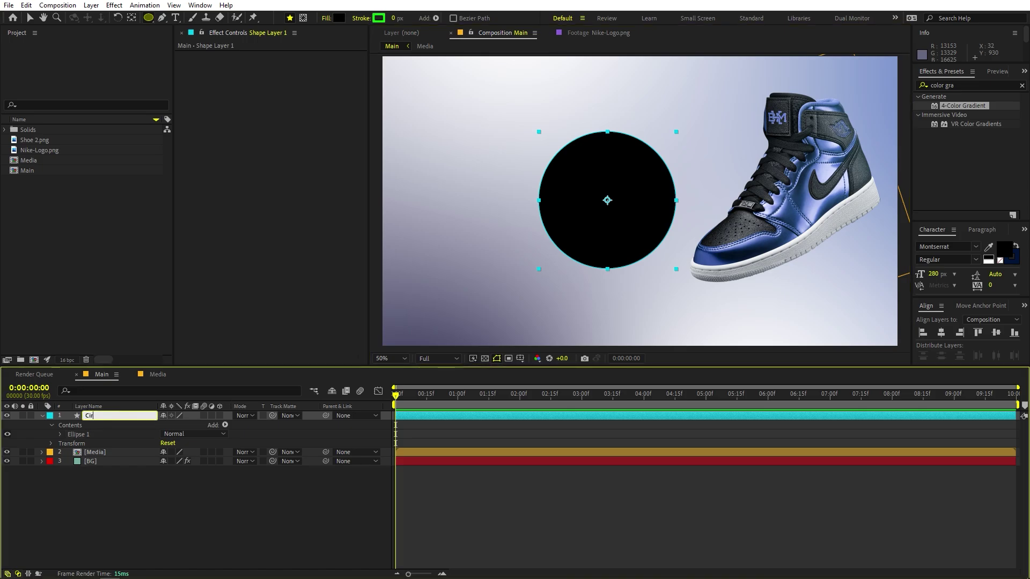
text(cle 1)
key(Return)
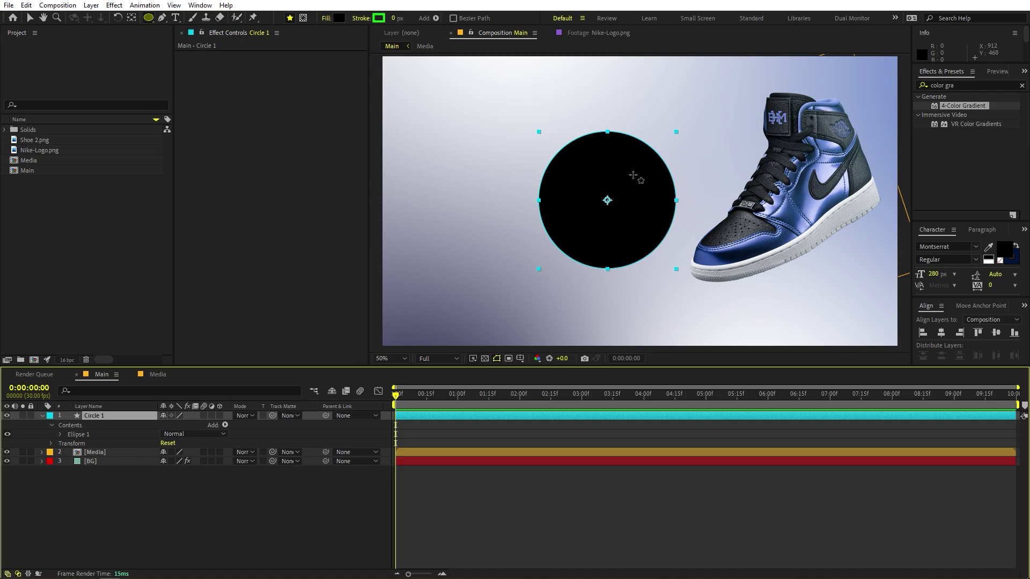
Change the fill type of Circle 1 from solid colour to Radial Gradient
click(326, 18)
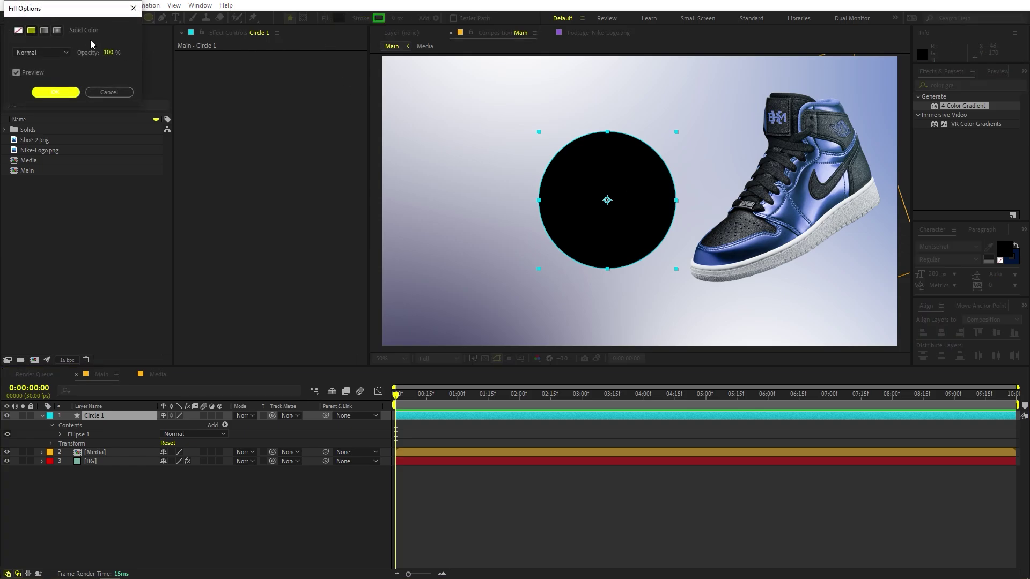
click(53, 31)
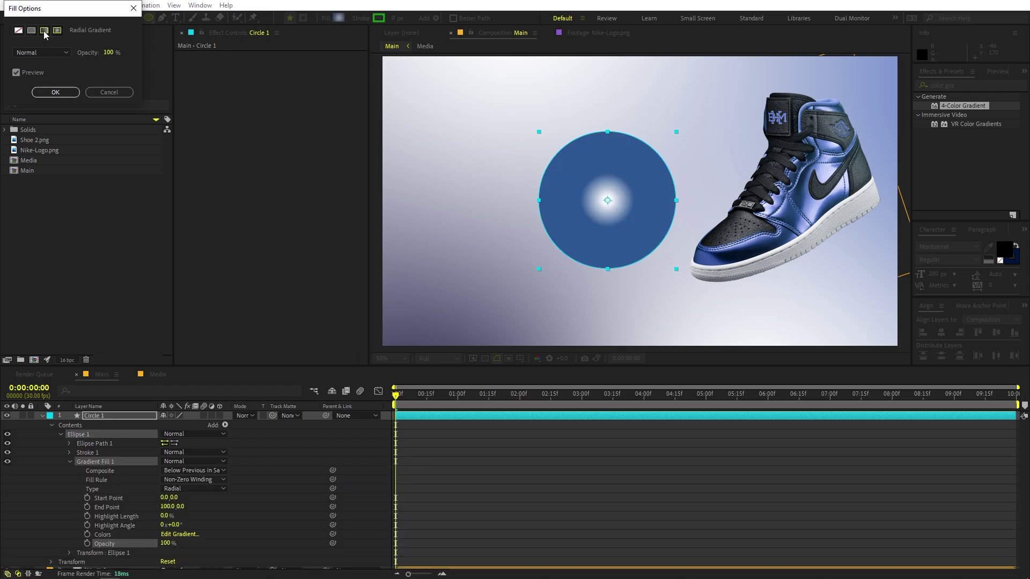
click(44, 32)
click(57, 31)
click(57, 92)
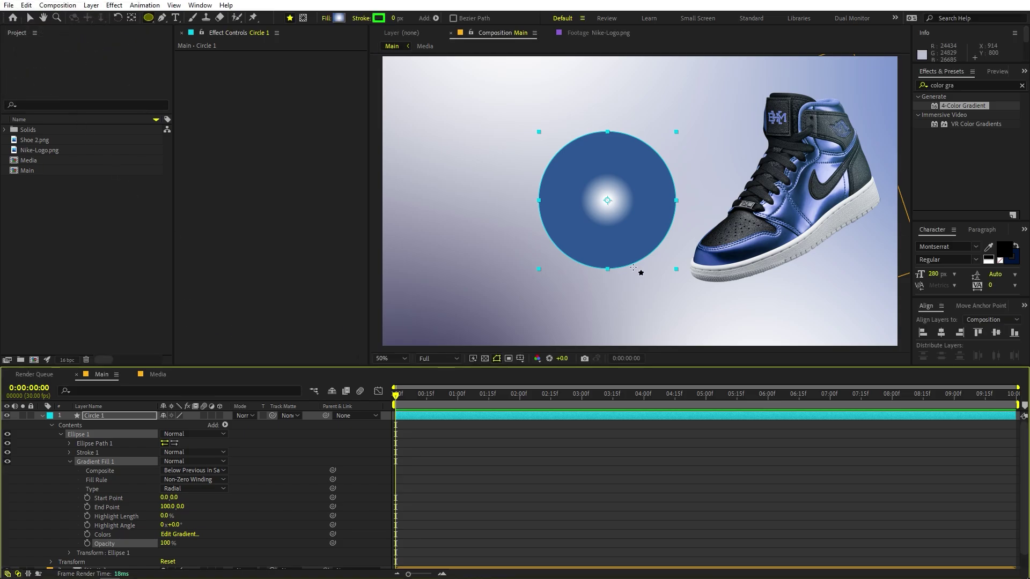
Delete the extra middle colour stop of the circle's radial gradient, keeping only the white and blue end stops
click(339, 19)
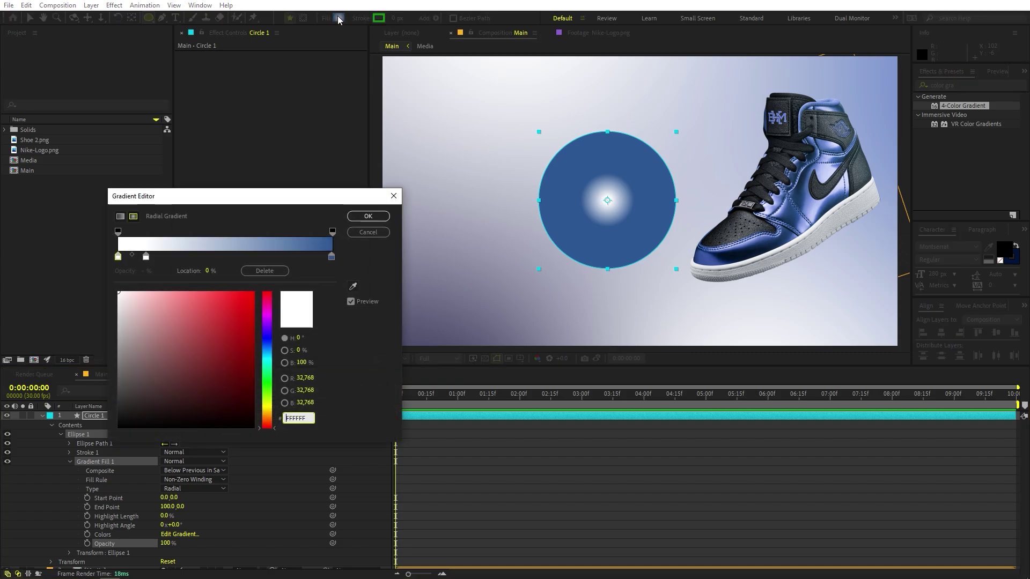
drag(146, 258, 227, 262)
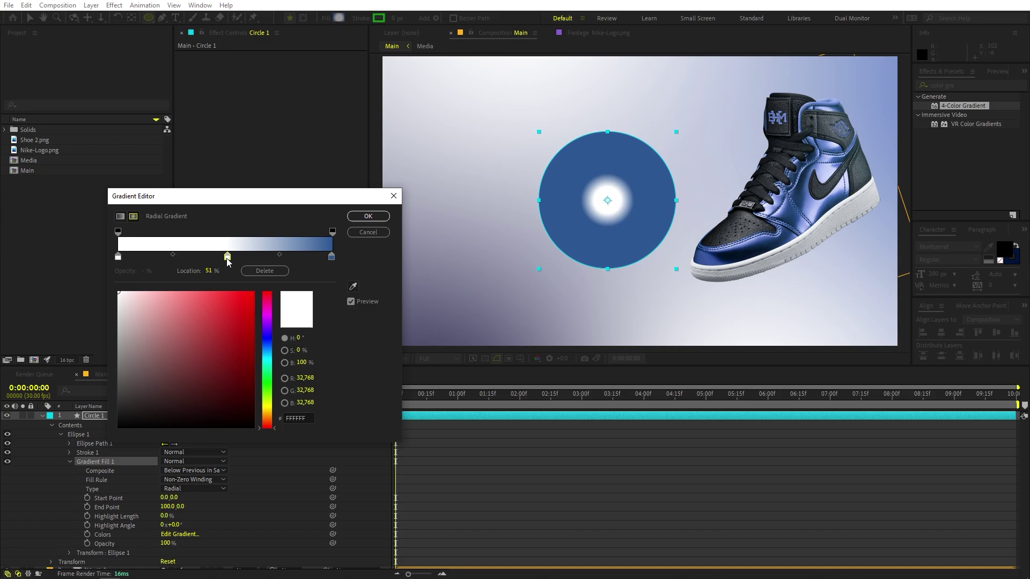
click(266, 272)
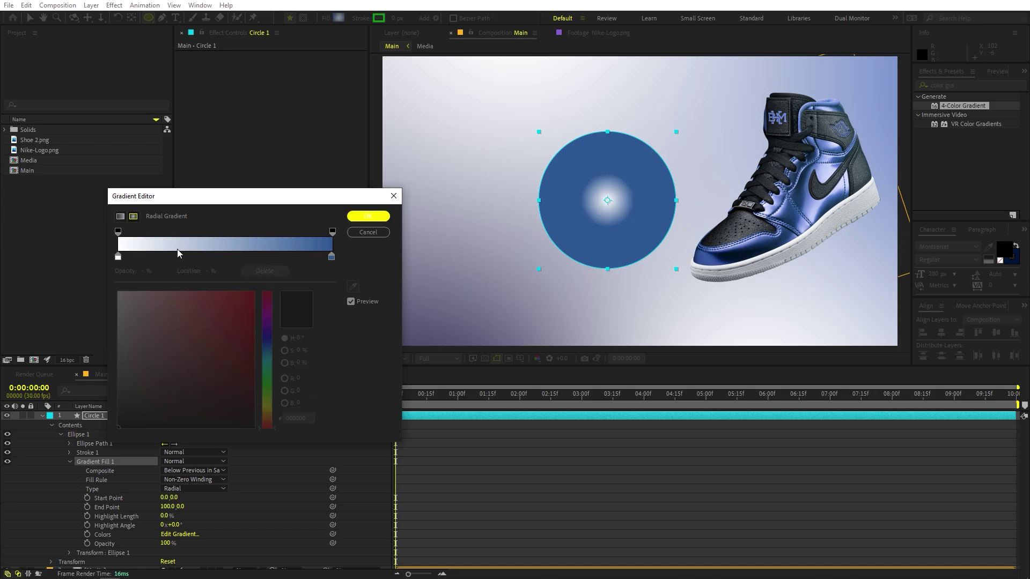
click(219, 258)
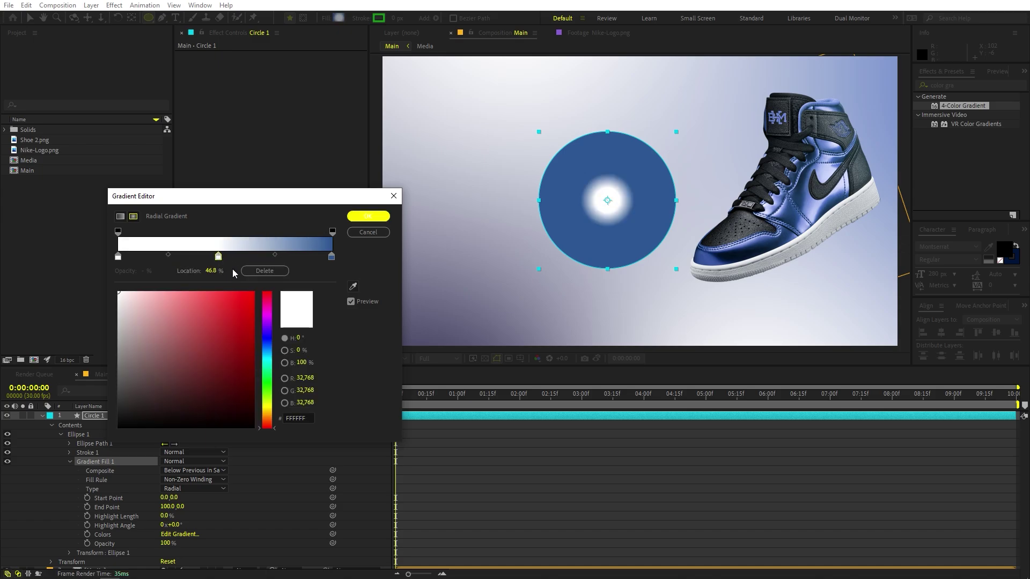
drag(148, 321, 262, 297)
drag(126, 279, 89, 276)
click(257, 274)
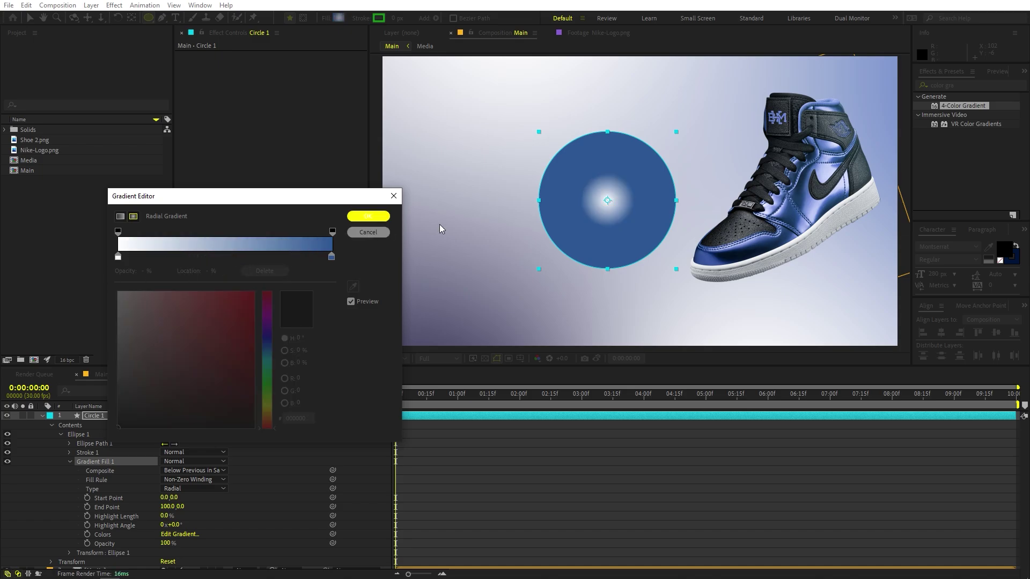
click(358, 219)
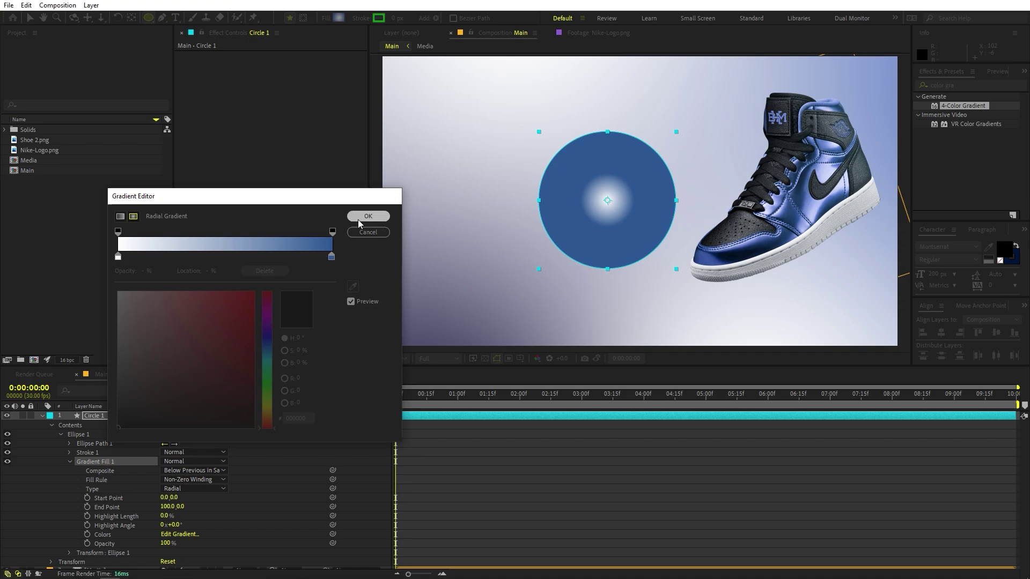
Spread the circle's gradient diagonally, with its start point at about -124, -208 and its end point at about 204, 234
key(v)
click(635, 208)
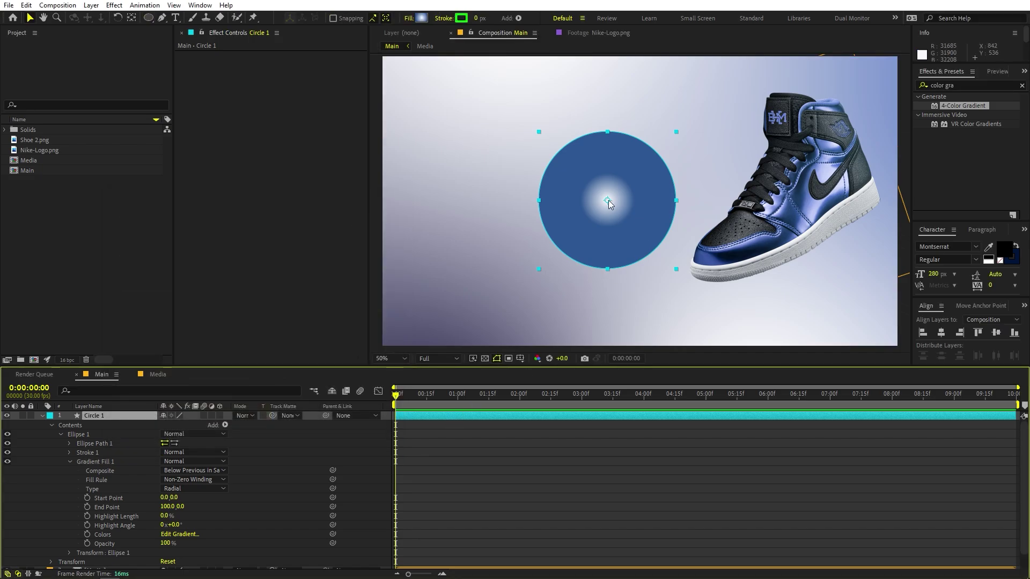
click(421, 19)
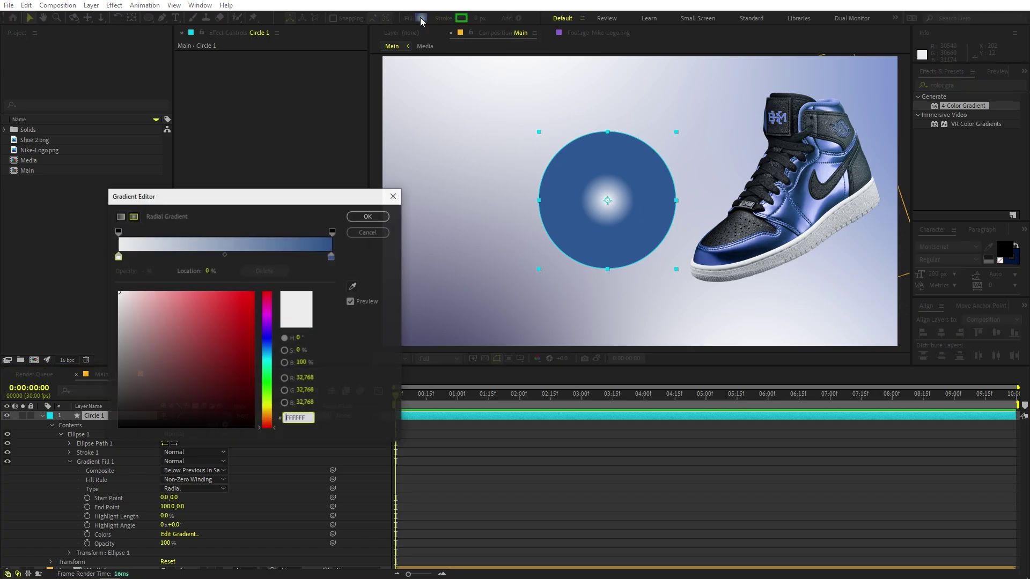
click(356, 217)
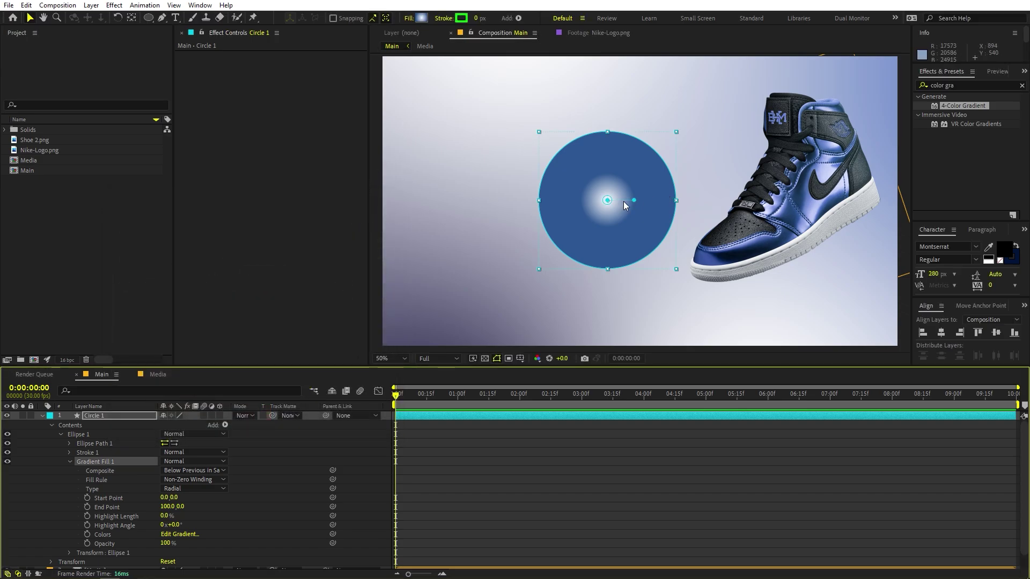
drag(633, 200, 574, 251)
drag(607, 201, 587, 150)
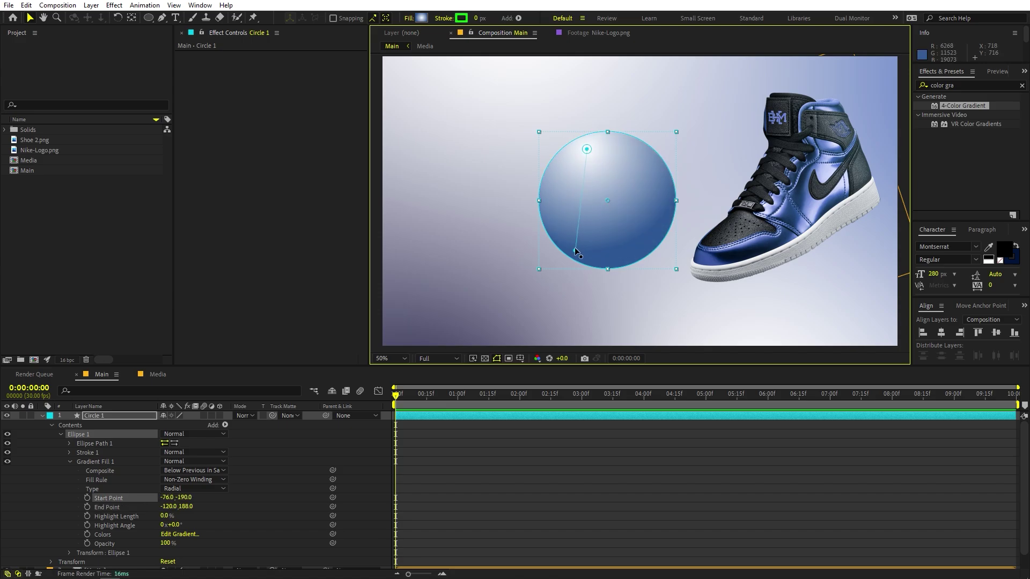
drag(574, 250, 652, 266)
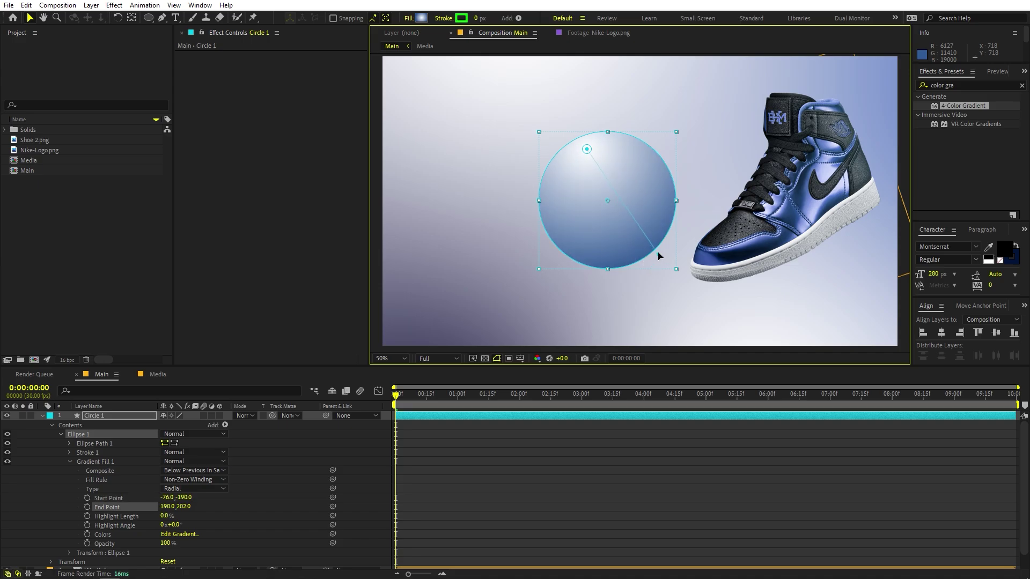
drag(587, 151, 579, 150)
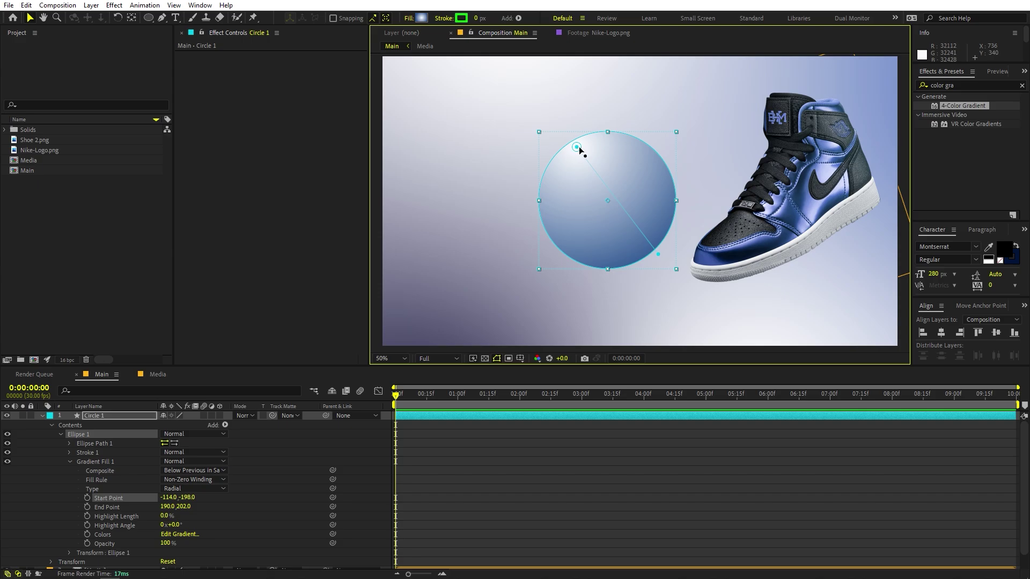
drag(577, 149, 575, 146)
drag(660, 258, 666, 267)
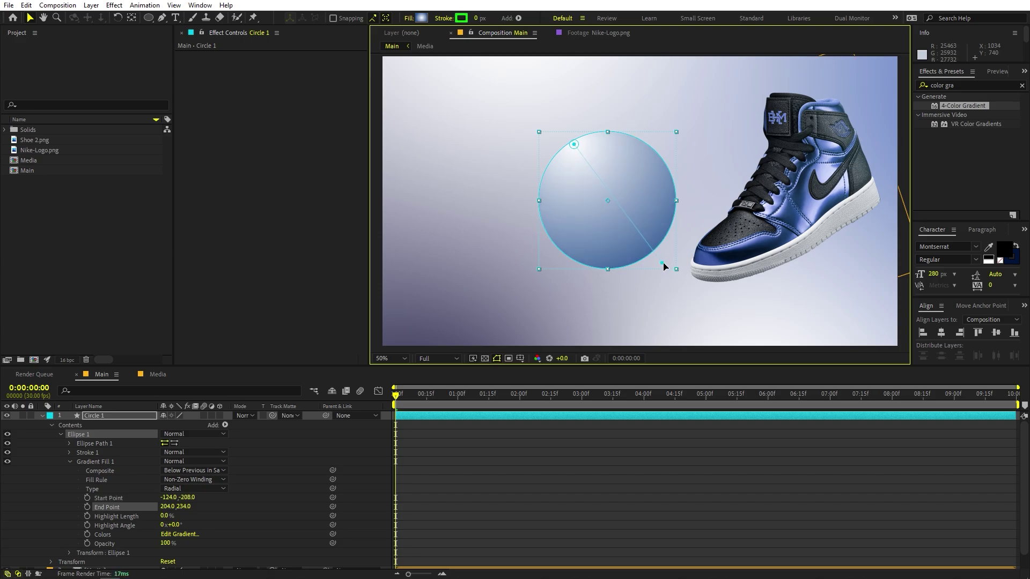
click(698, 507)
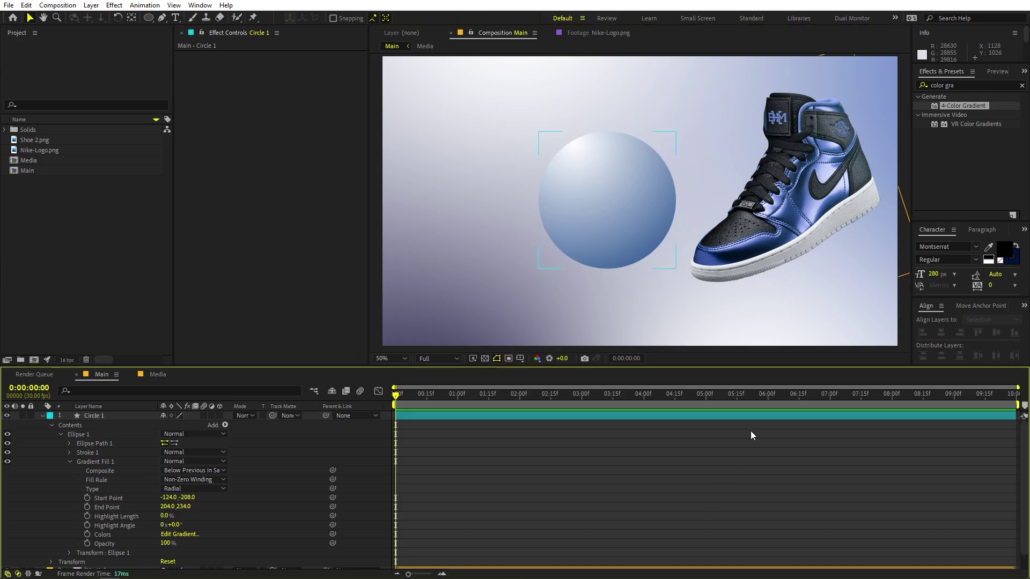
Move Circle 1 over the upper part of the shoe and place its layer beneath the Media layer
click(98, 416)
drag(624, 232, 786, 162)
click(40, 416)
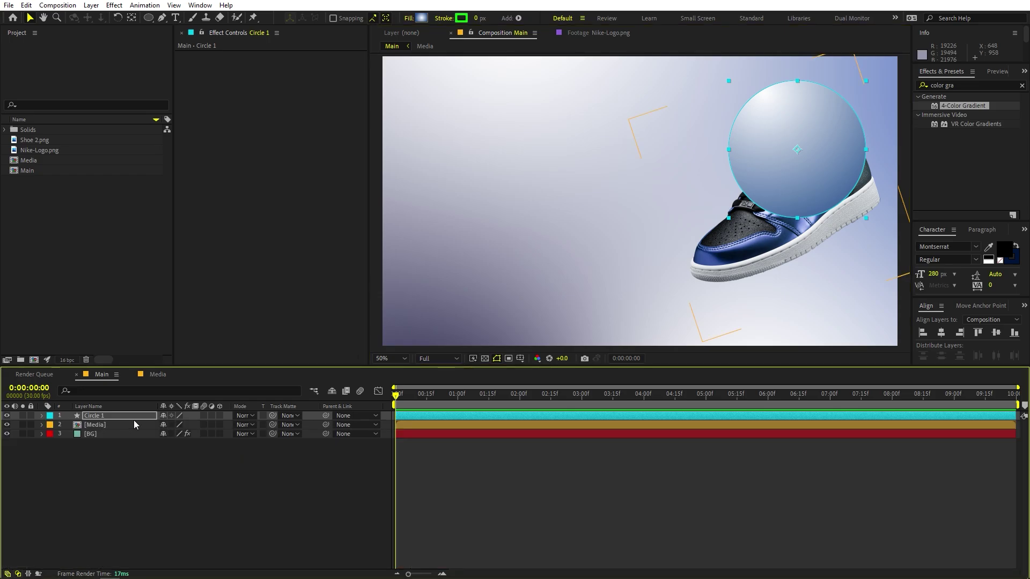
mouse_move(108, 425)
mouse_down()
mouse_move(107, 437)
mouse_move(111, 430)
mouse_up()
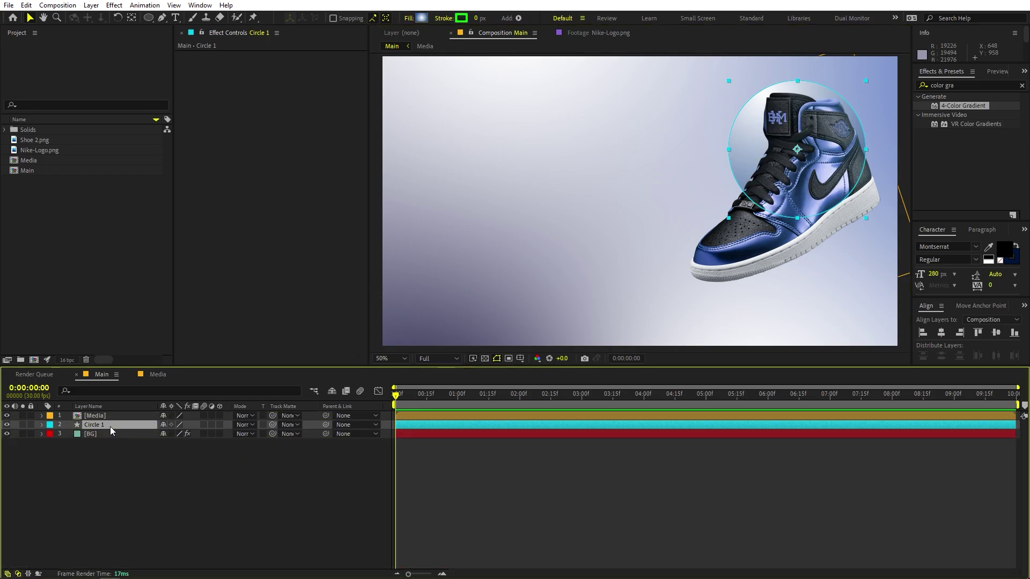
Scale Circle 1 to 172.9% and shift it towards the upper-right corner of the frame behind the shoe
key(s)
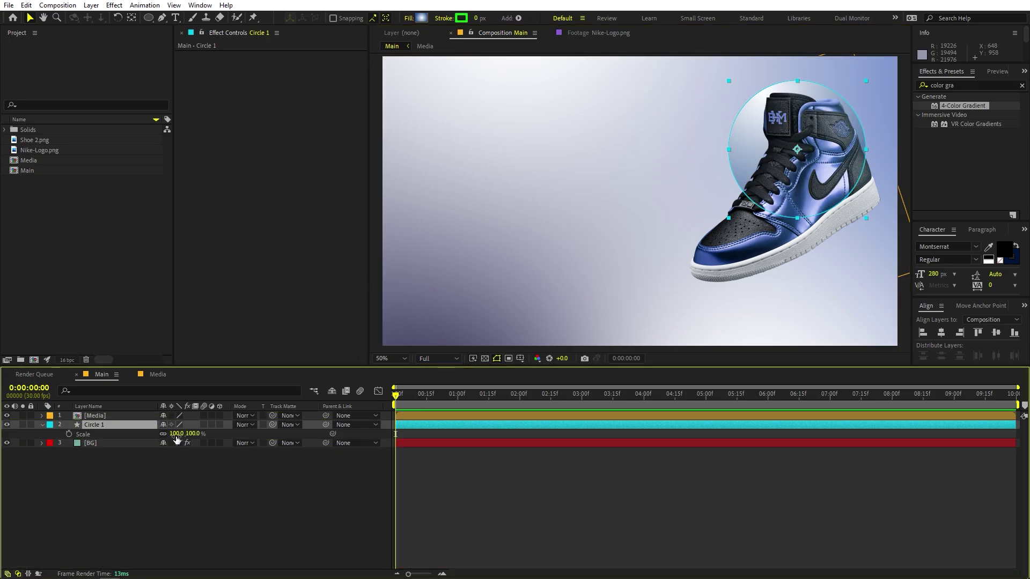
drag(176, 438, 810, 56)
drag(750, 124, 780, 134)
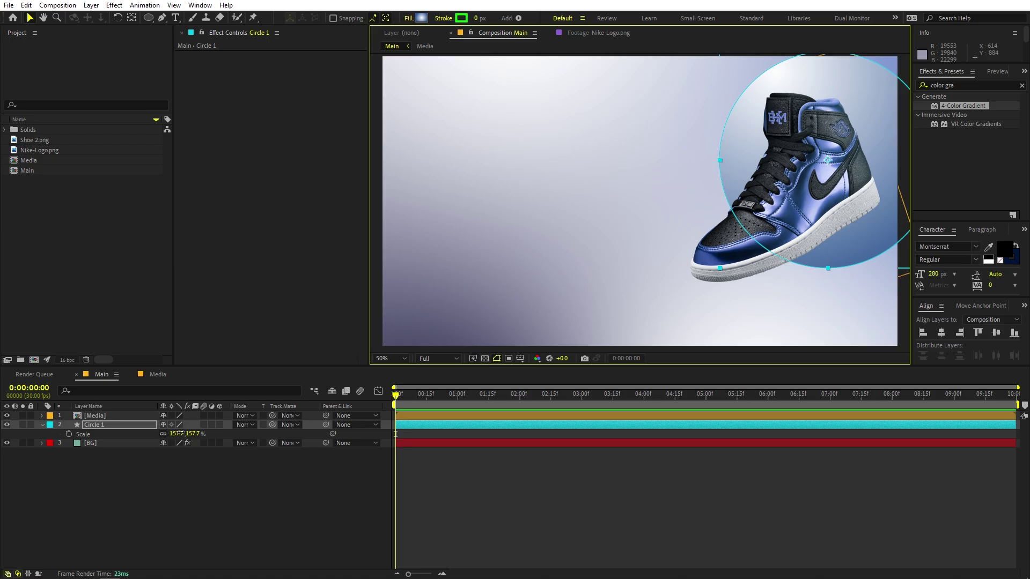
drag(183, 434, 260, 433)
key(shift+Right)
key(shift+Up)
key(F2)
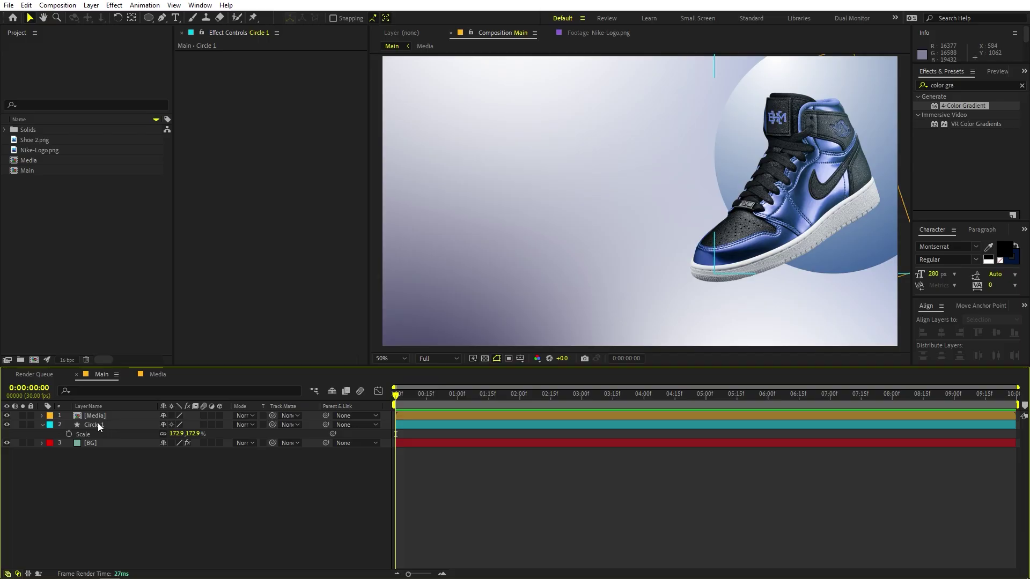
Duplicate Circle 1 and move the copy to the lower-left corner of the frame
click(98, 424)
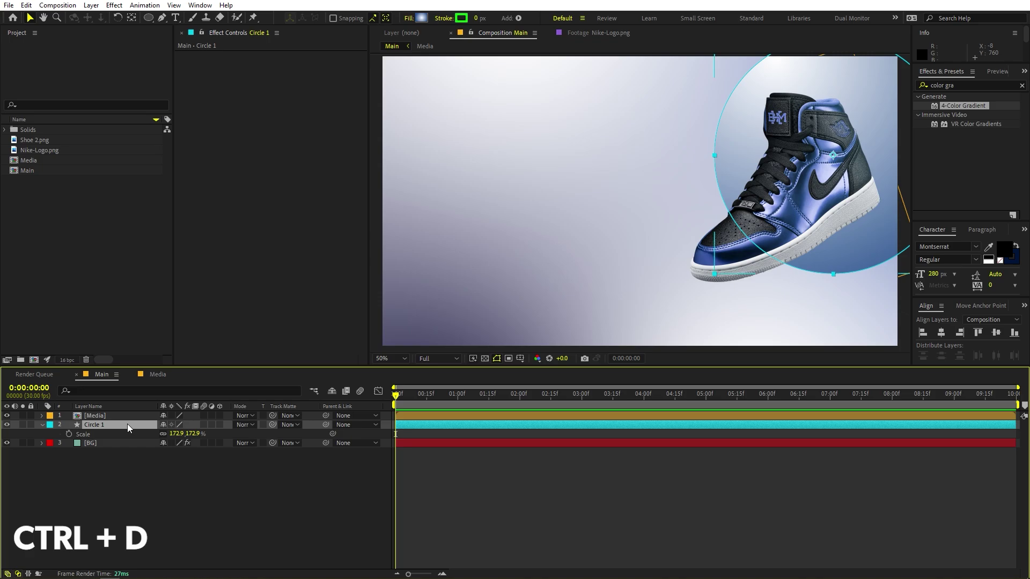
key(ctrl+d)
drag(856, 95, 489, 225)
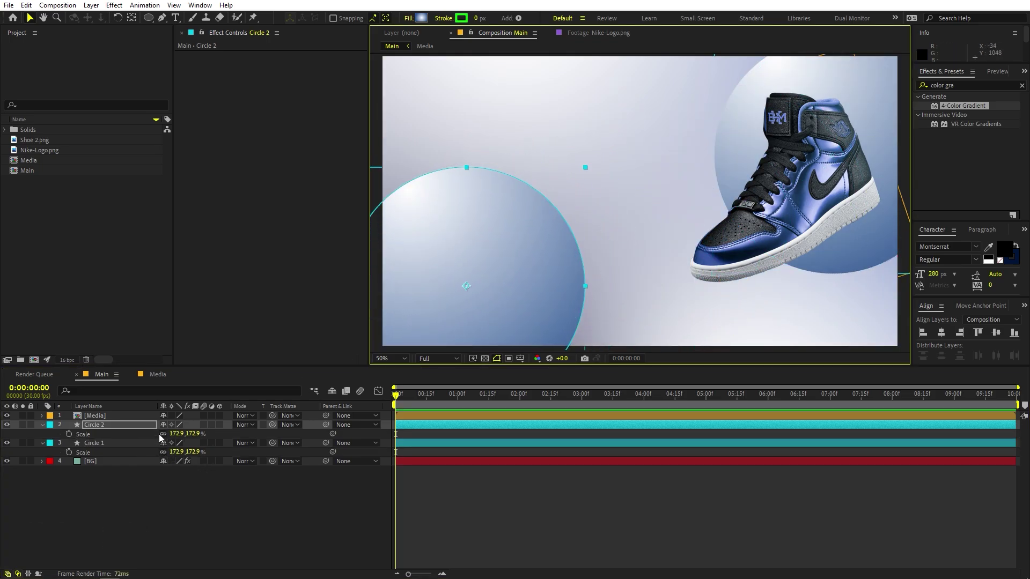
Scale Circle 2 to 69.5% and move it beneath the shoe so it sits partly below the frame's lower edge
key(s)
drag(177, 438, 137, 438)
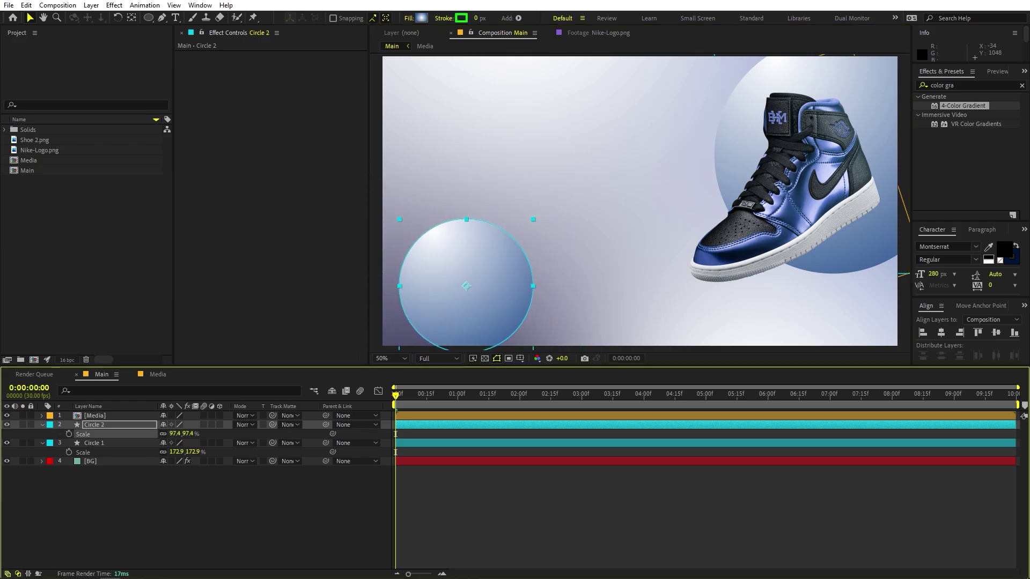
drag(414, 321, 724, 376)
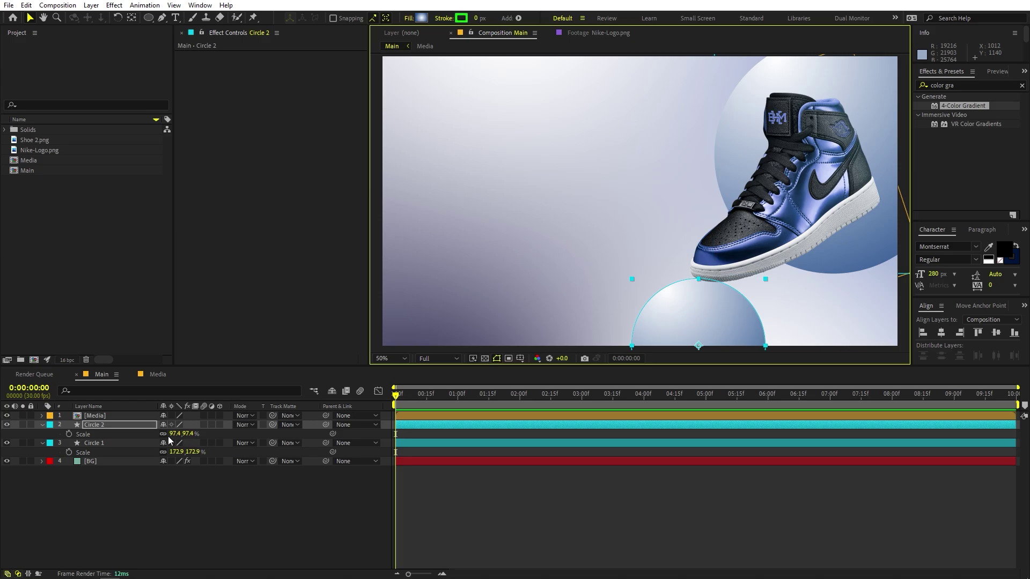
drag(175, 434, 160, 434)
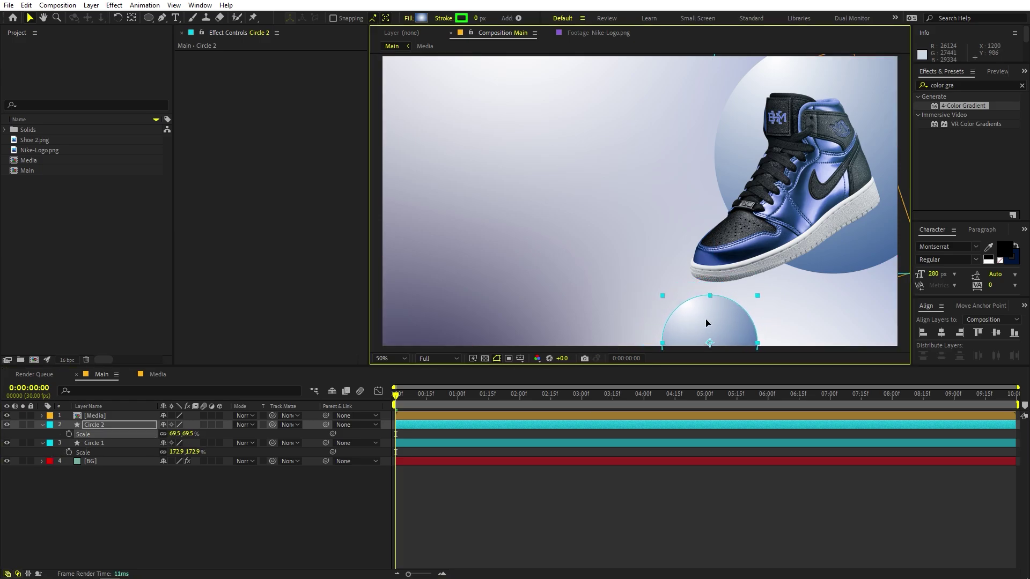
drag(693, 324, 710, 320)
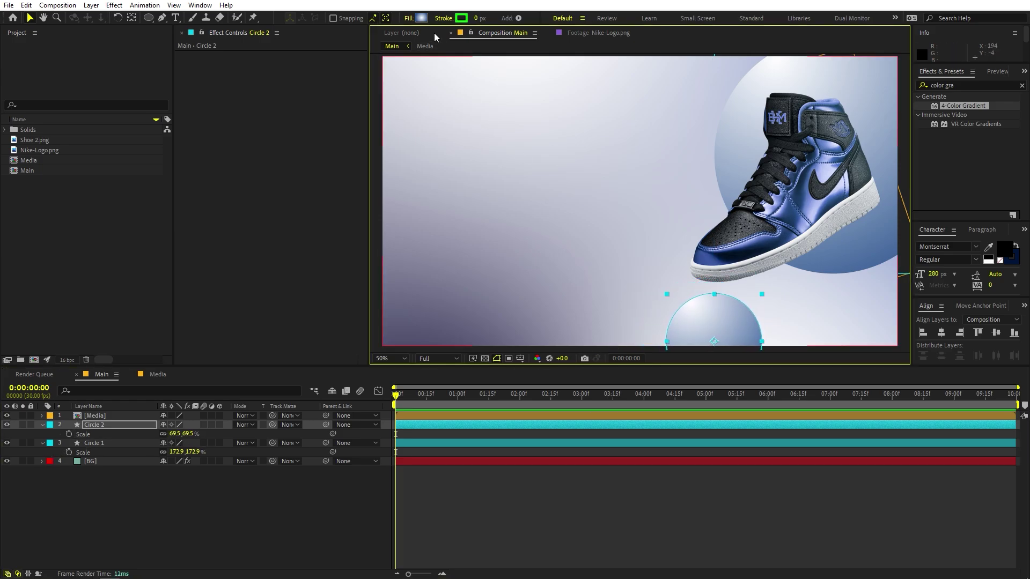
Add a white stop at 24.3% to Circle 2's radial gradient and shift the circle right along the frame's lower edge
click(421, 18)
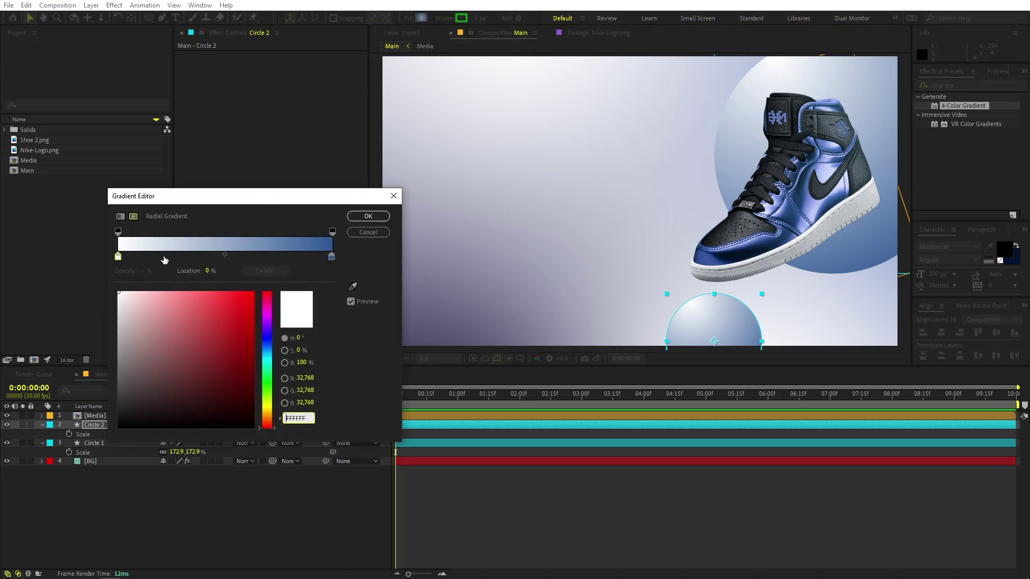
click(165, 257)
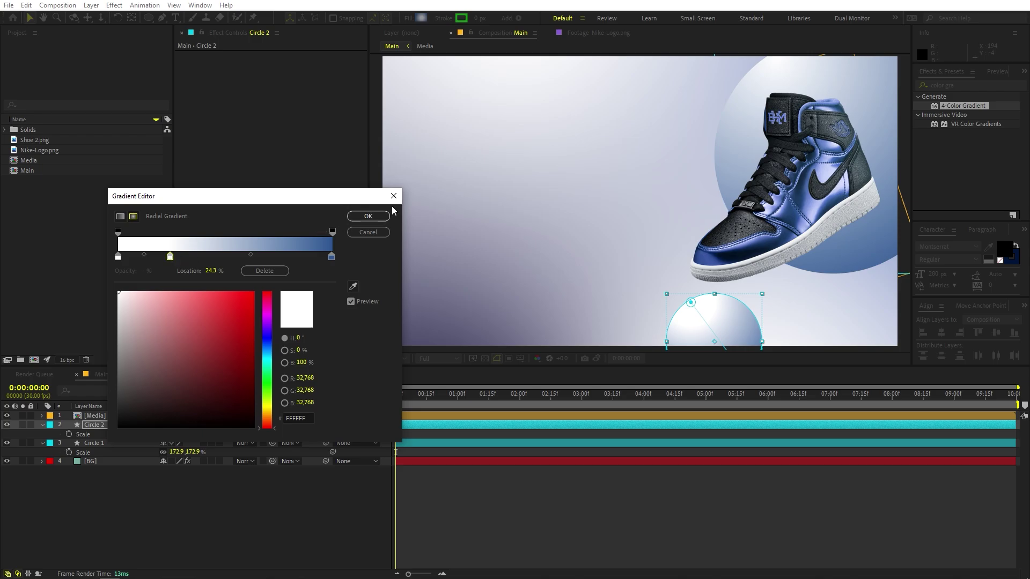
click(368, 216)
drag(690, 304, 703, 322)
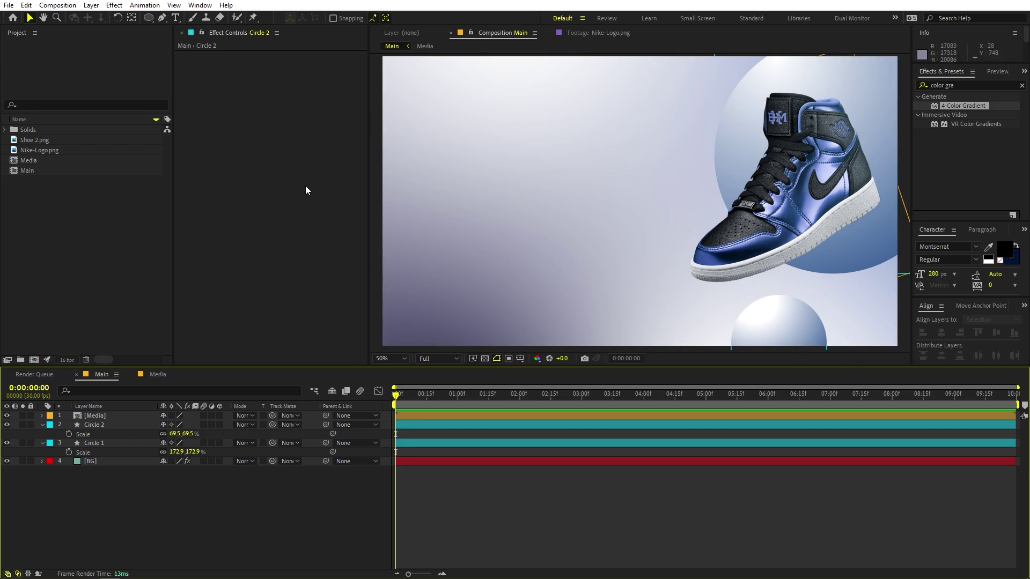
Add a text layer reading "JUST DO IT" over the empty left area of the composition
click(177, 17)
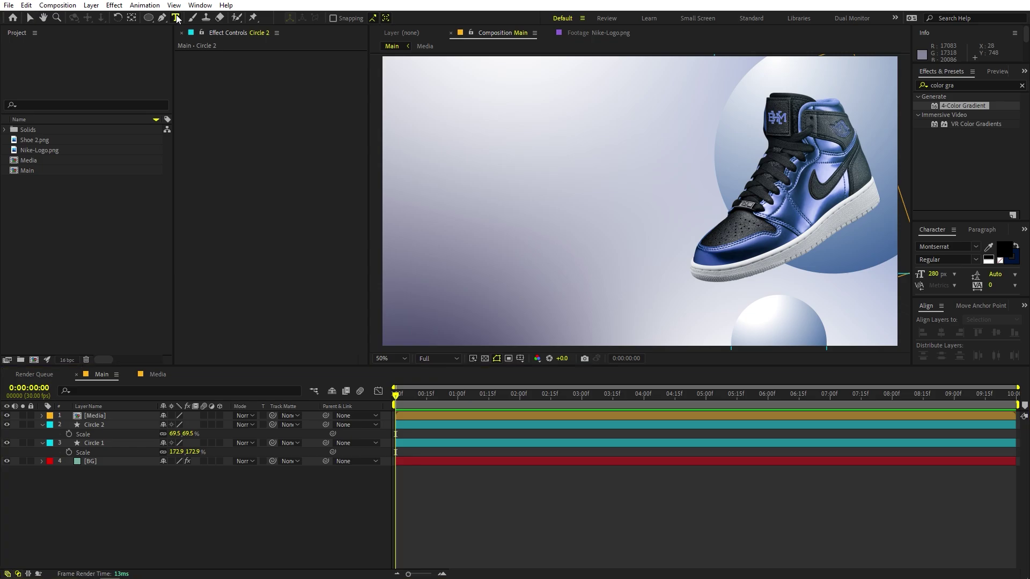
click(443, 197)
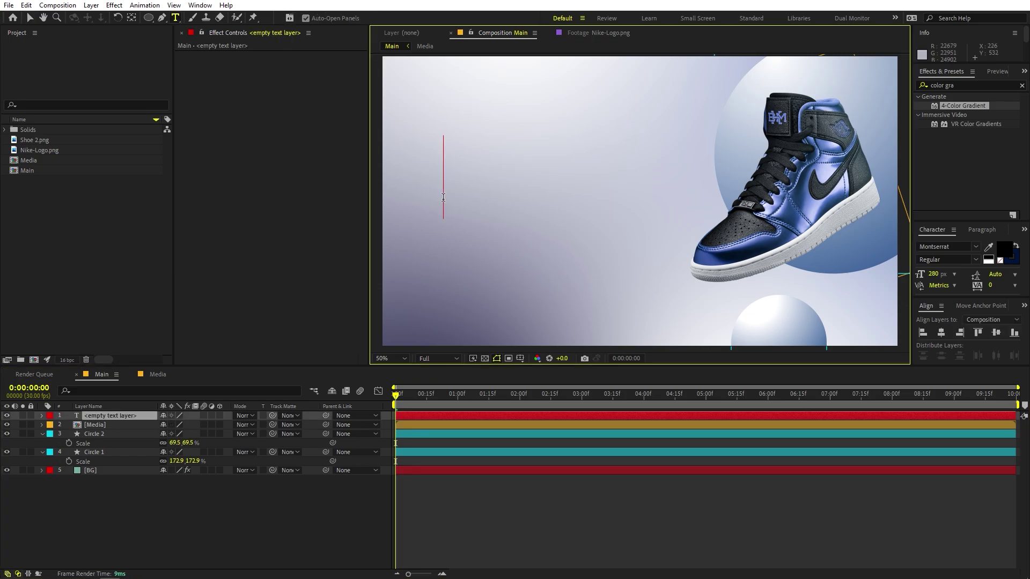
text(JUST DO IT)
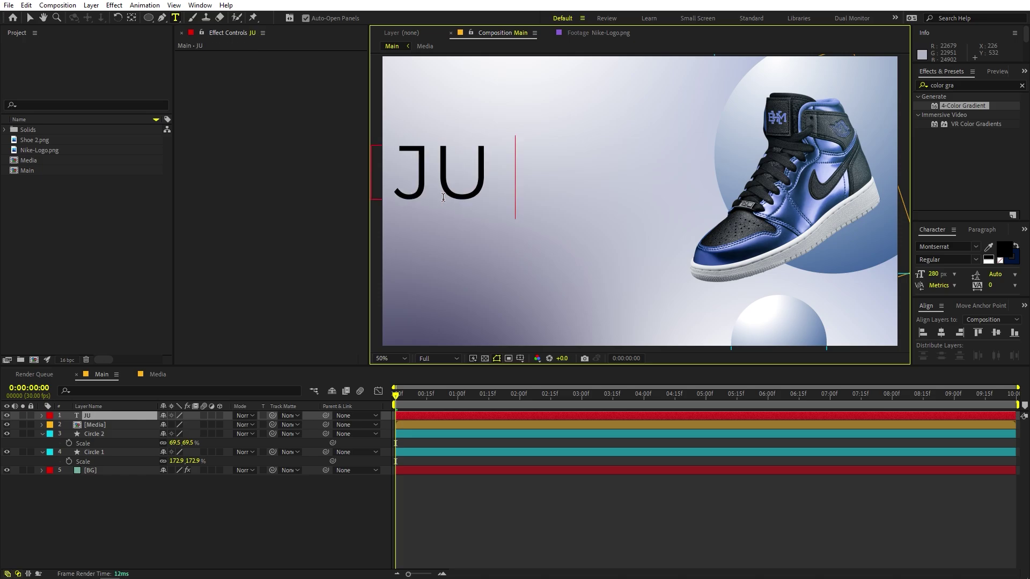
Set the JUST DO IT text to Montserrat Bold and centre it horizontally and vertically in the composition
triple_click(475, 168)
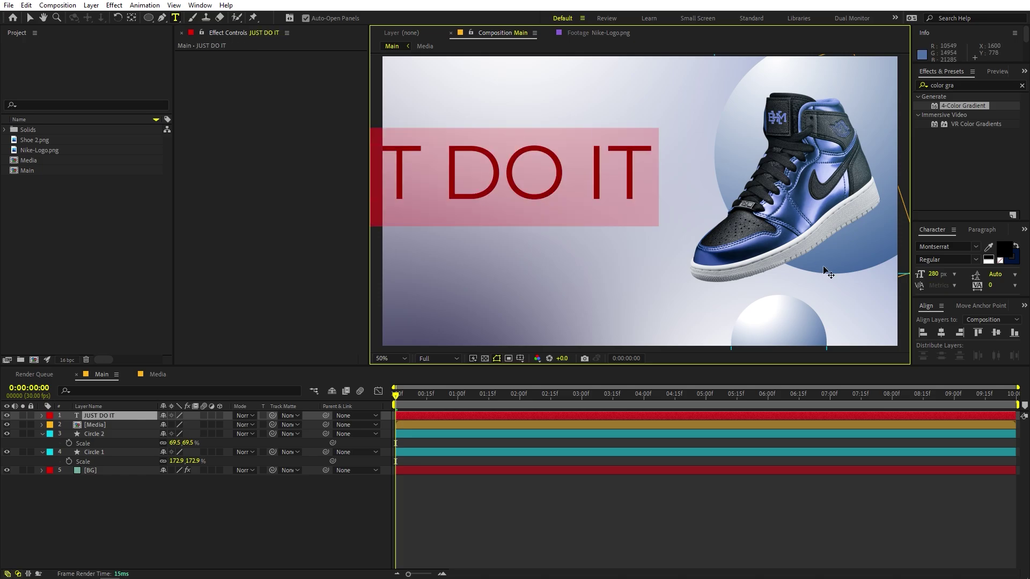
click(976, 260)
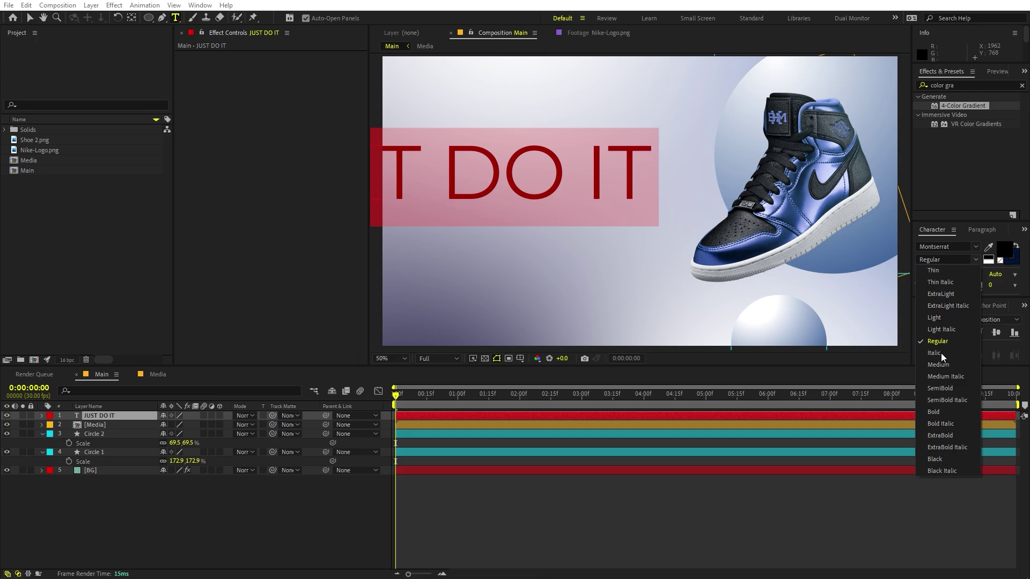
click(940, 409)
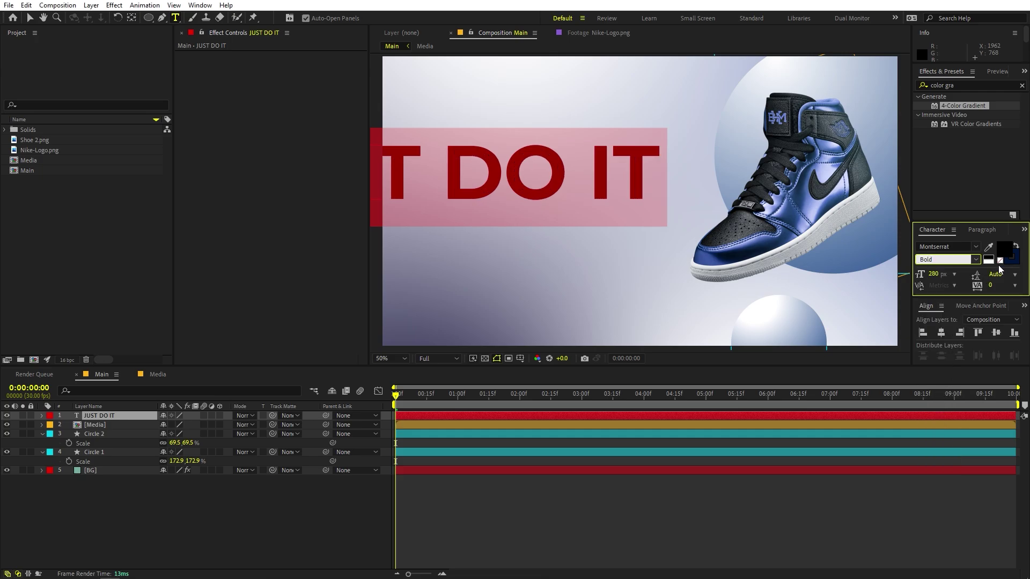
click(941, 334)
click(996, 333)
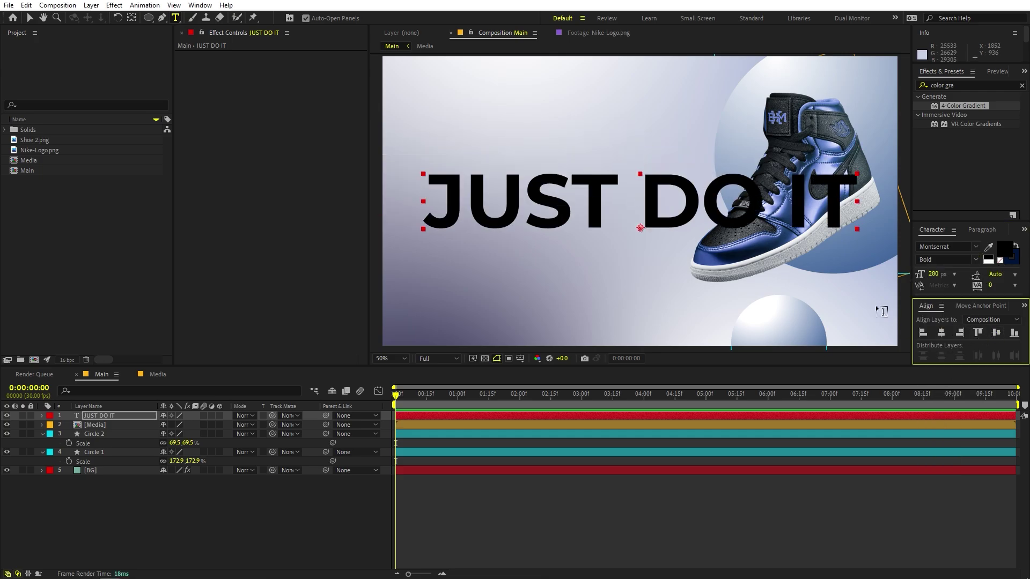
Centre the anchor point of the JUST DO IT text layer within its content
click(196, 6)
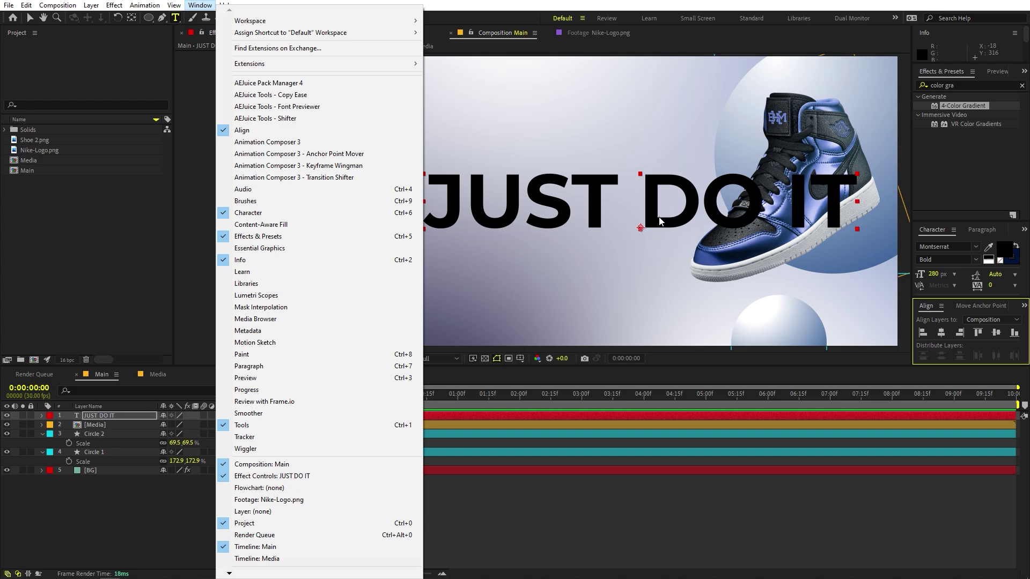
click(118, 418)
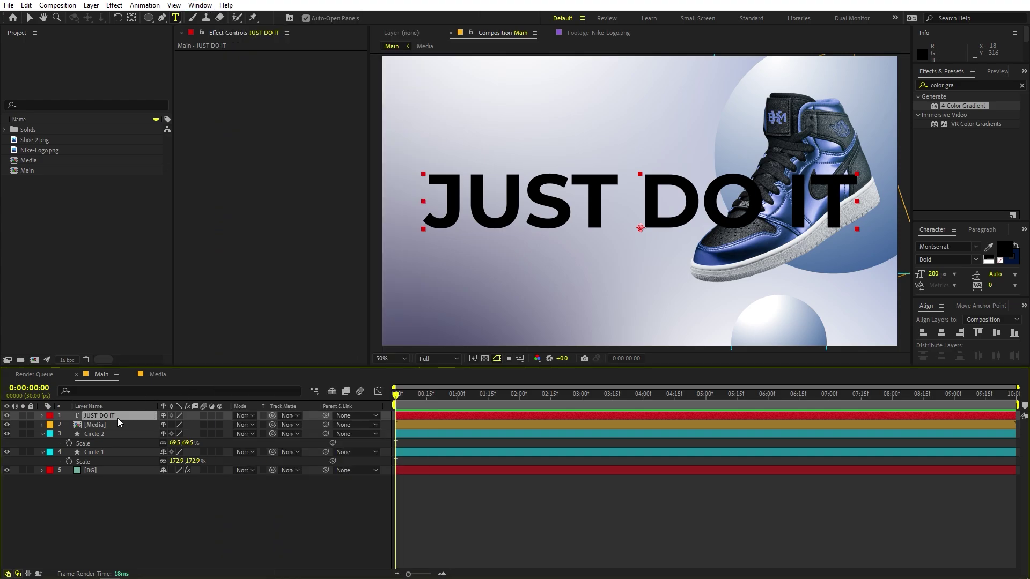
click(132, 18)
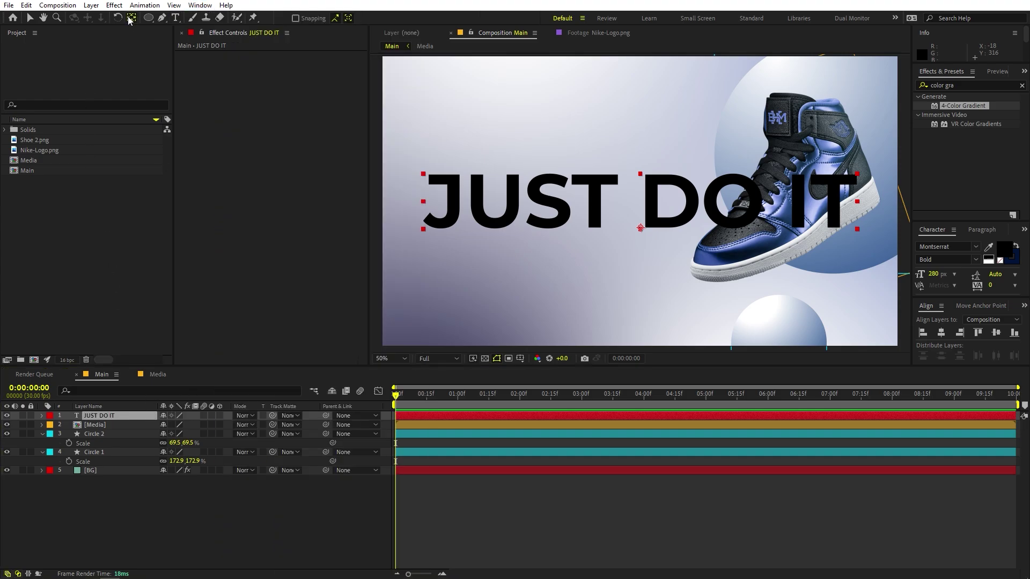
key(ctrl+alt+Home)
click(108, 417)
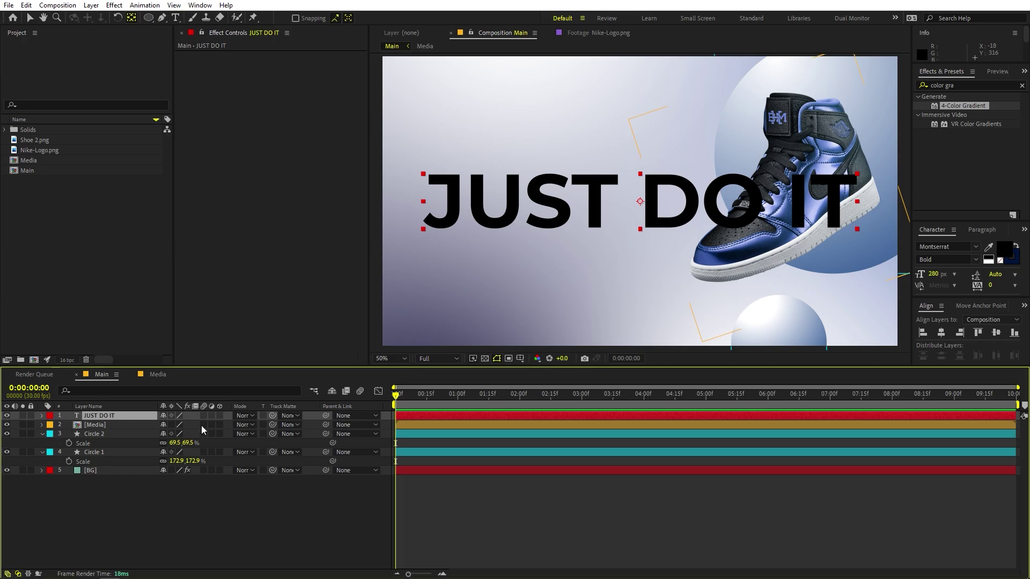
Scale the JUST DO IT text layer to 47.9%
key(s)
drag(180, 428, 154, 428)
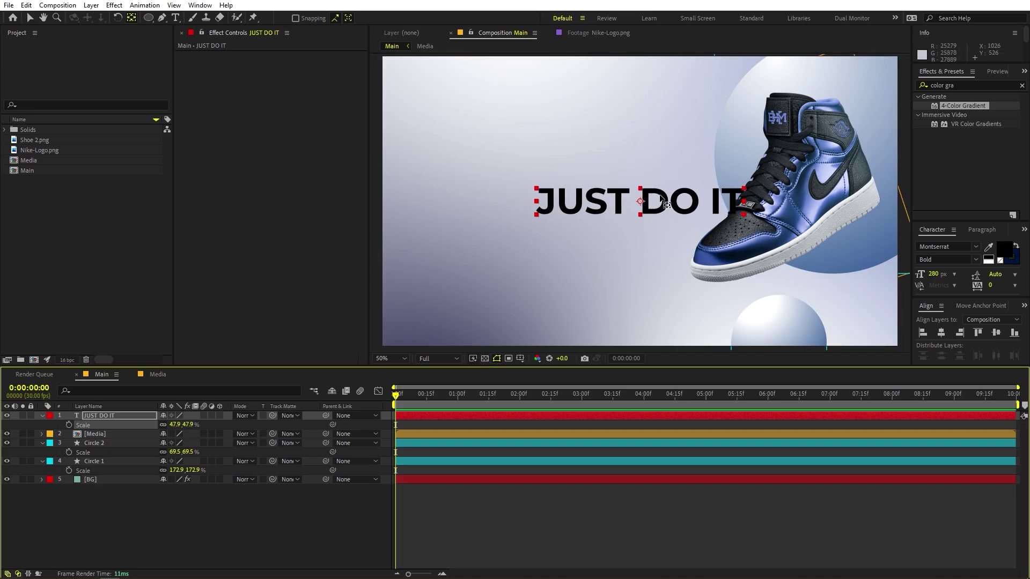
click(420, 339)
Change the JUST DO IT text's font style to ExtraBold and move it to the left half of the frame
double_click(109, 417)
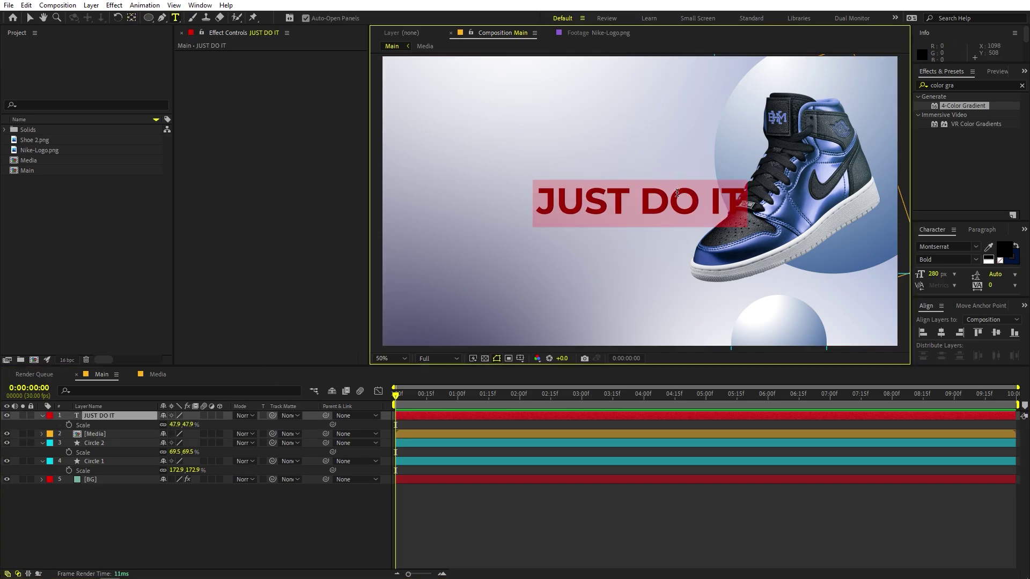
click(973, 259)
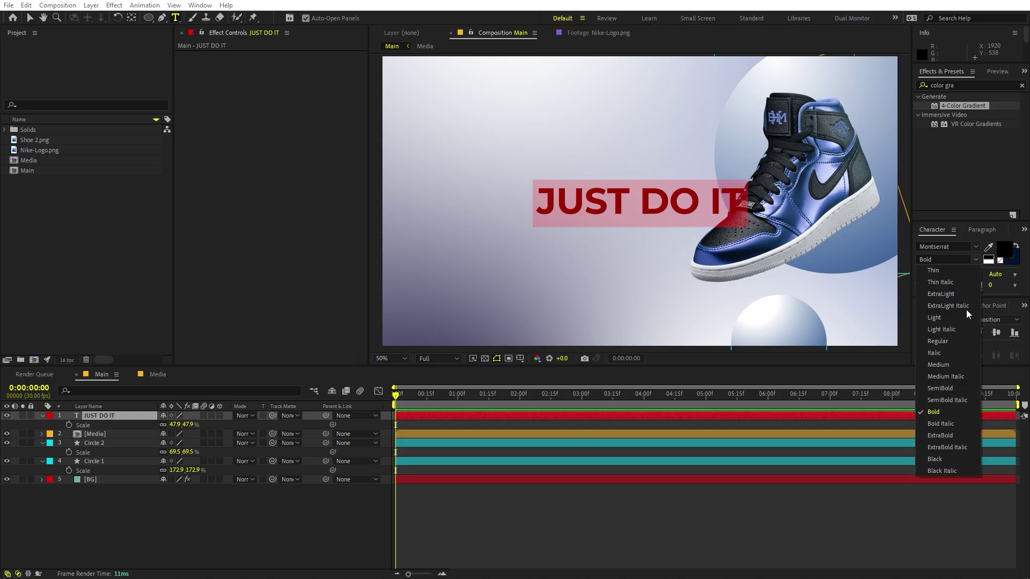
click(941, 437)
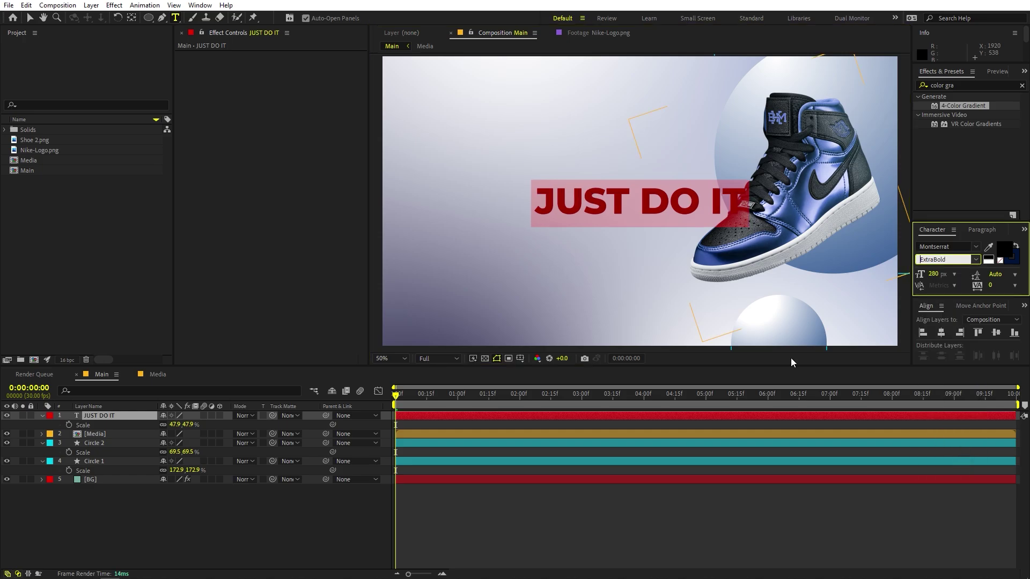
click(30, 18)
drag(703, 199, 574, 197)
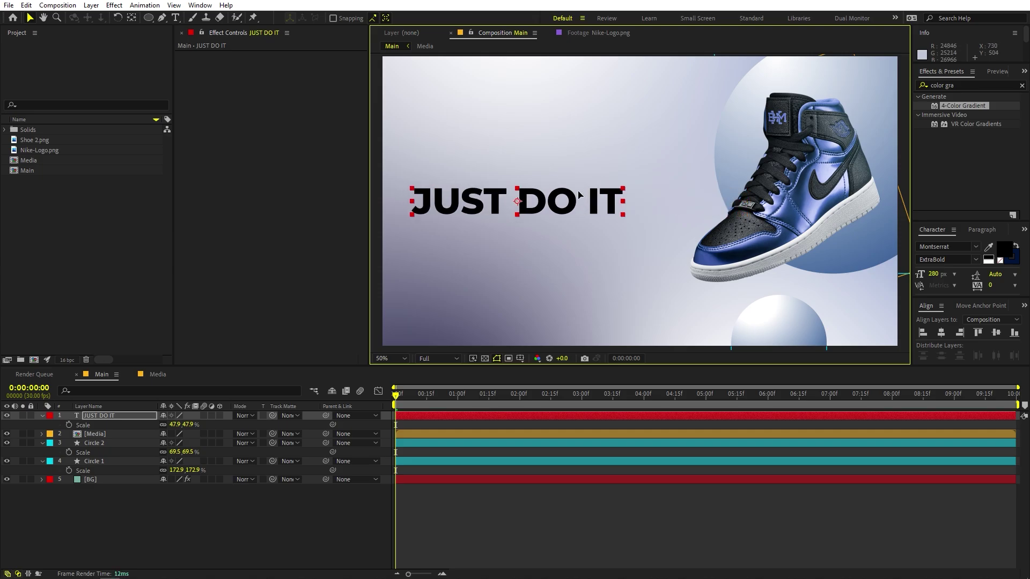
Duplicate the JUST DO IT text, place the copy directly below it and change its wording to "AIR MAX"
click(134, 420)
key(ctrl+d)
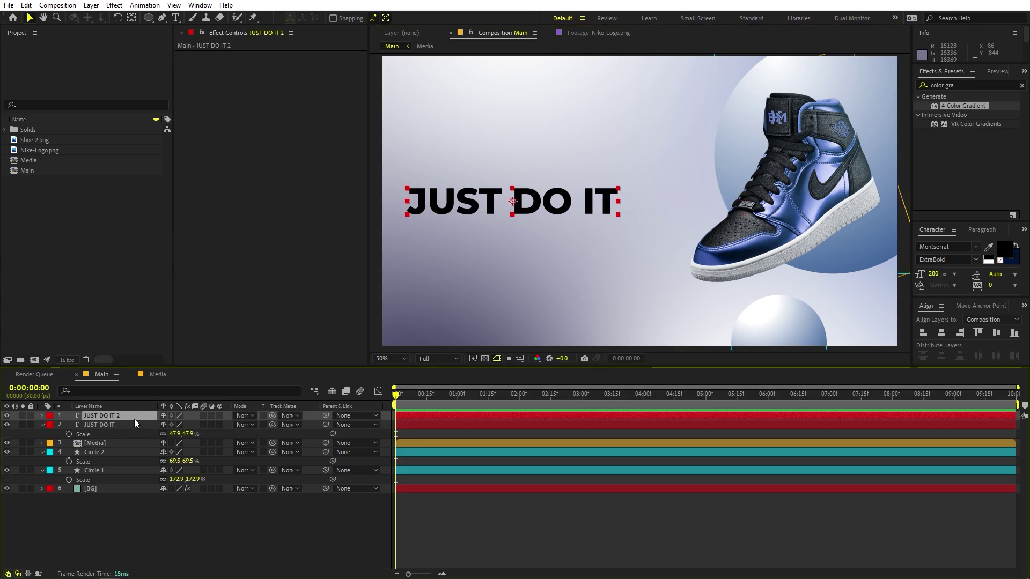
drag(509, 213, 561, 237)
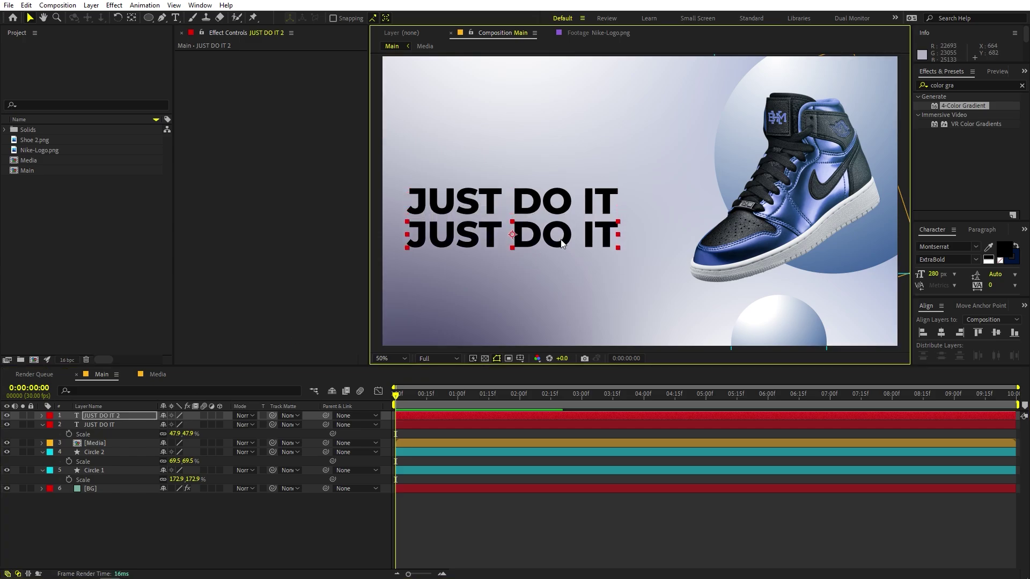
double_click(561, 238)
text(AIR )
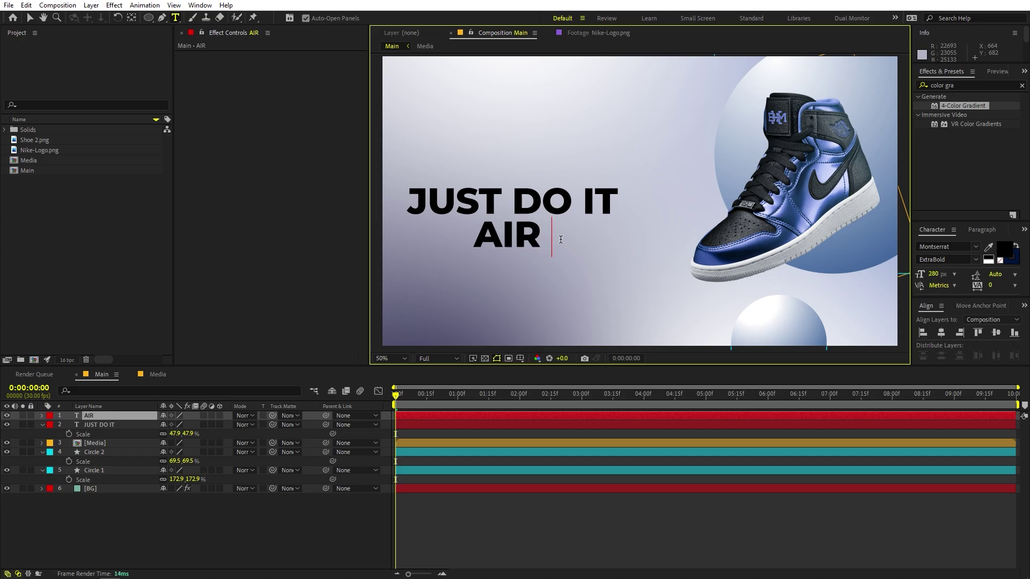
text(MAX)
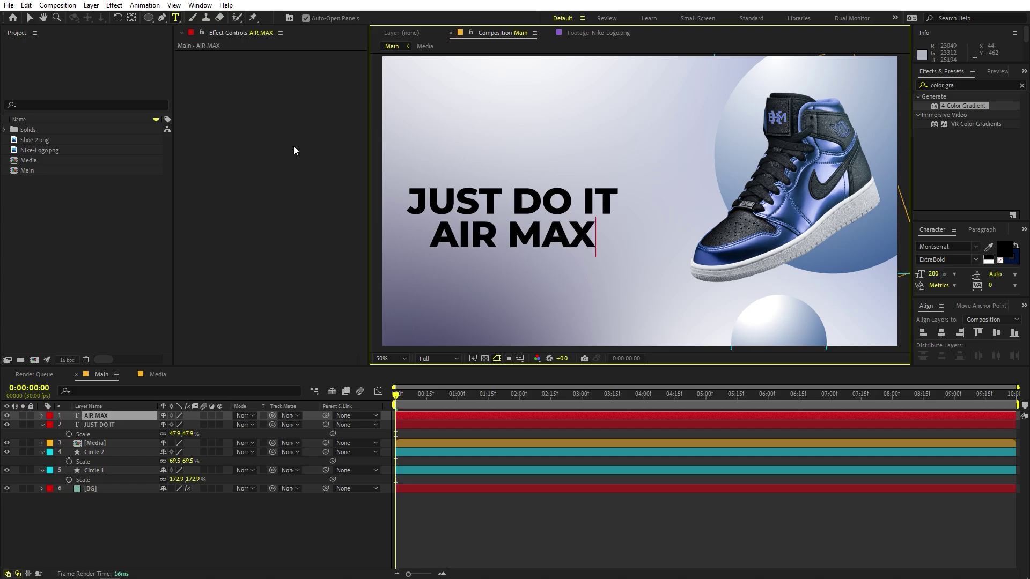
Move the AIR MAX layer's anchor point to the upper-left corner of its text
click(29, 18)
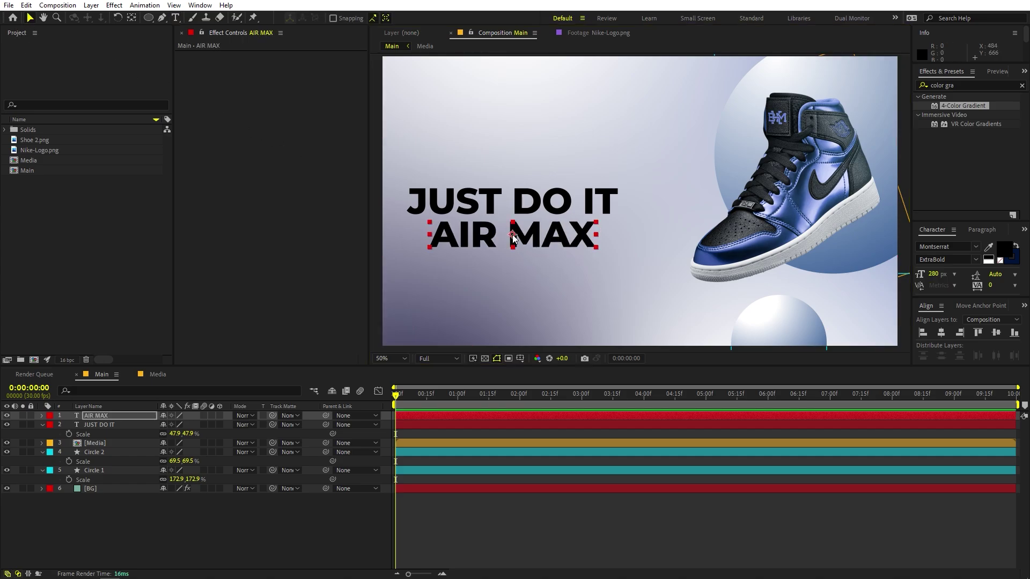
click(131, 17)
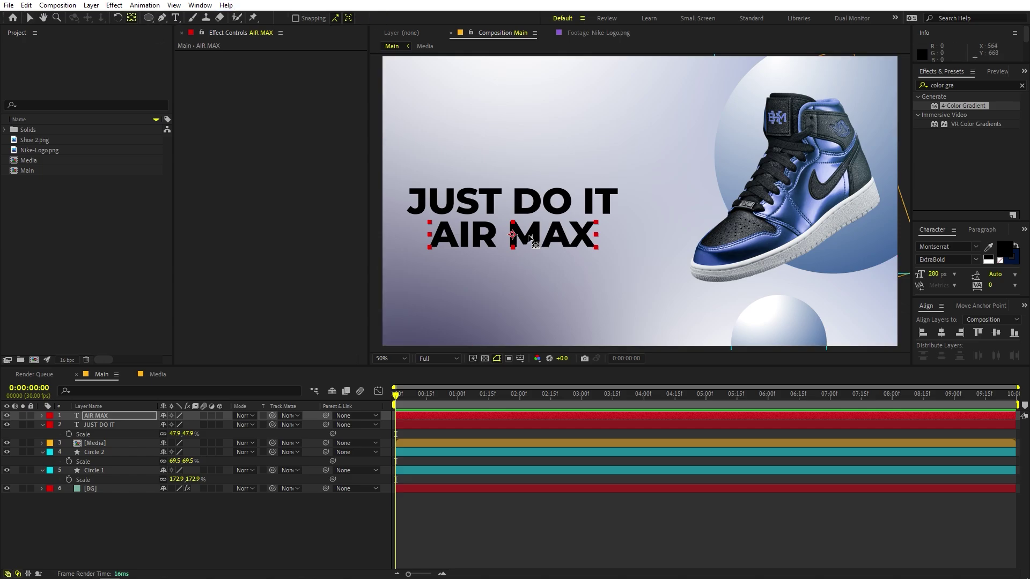
drag(512, 235, 430, 222)
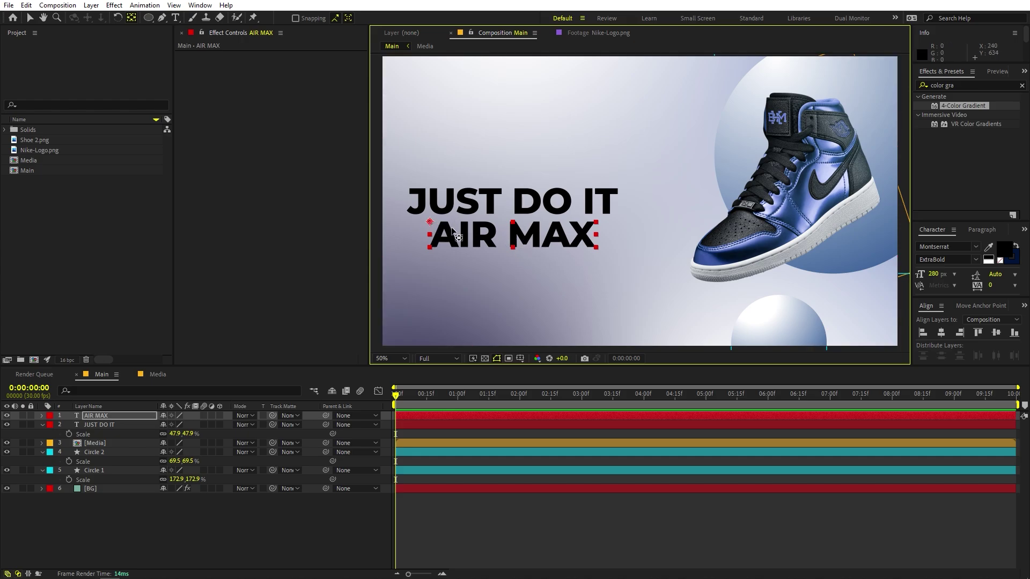
key(v)
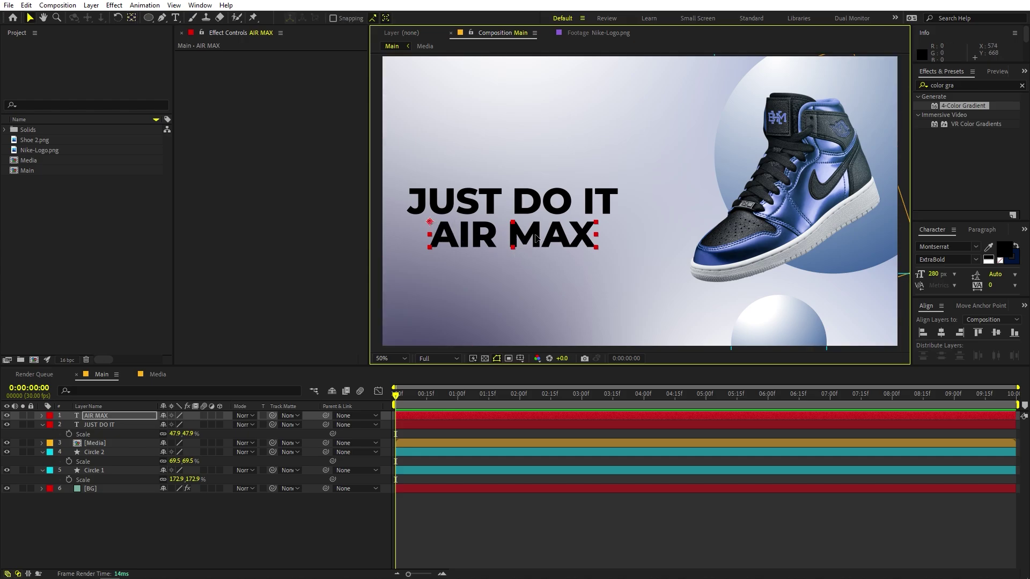
Shift the AIR MAX text left so its left edge lines up with the JUST DO IT line above
drag(536, 238, 730, 219)
scroll(520, 237, up, 4)
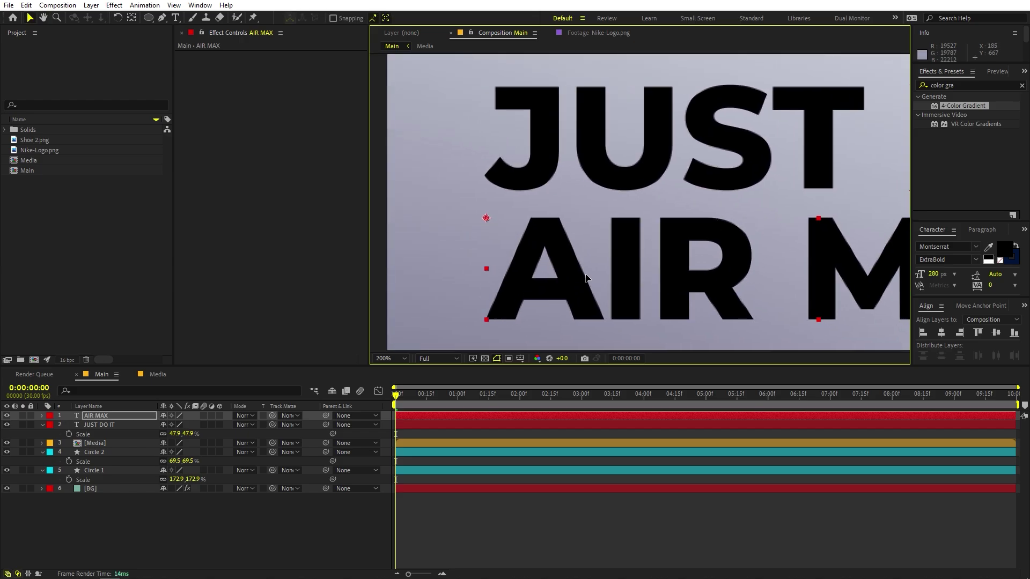
drag(589, 276, 592, 276)
Scale the AIR MAX text layer to 29%
click(119, 417)
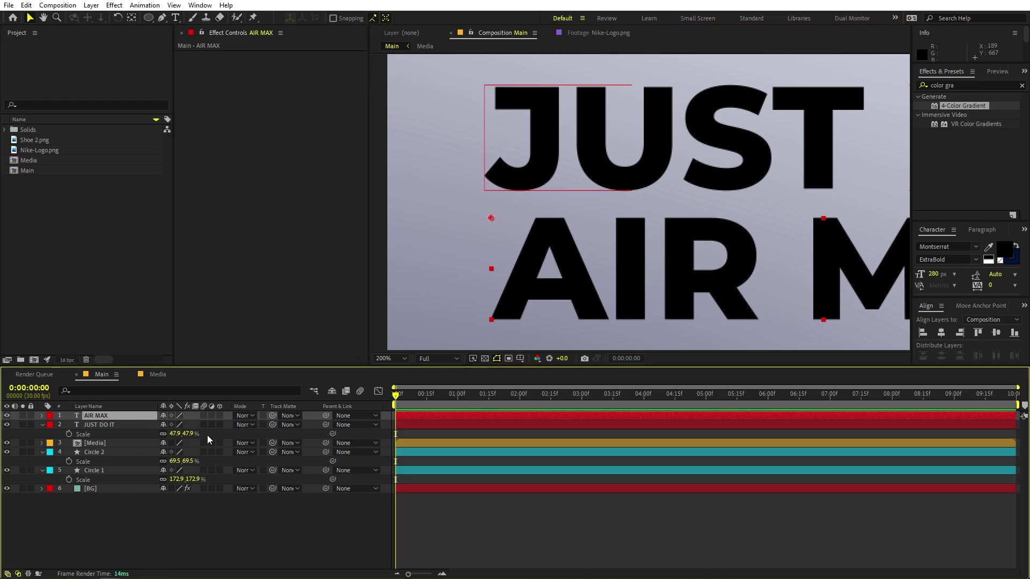
key(s)
drag(174, 425, 164, 425)
Set the AIR MAX text's font style to SemiBold
key(comma)
key(comma)
double_click(694, 217)
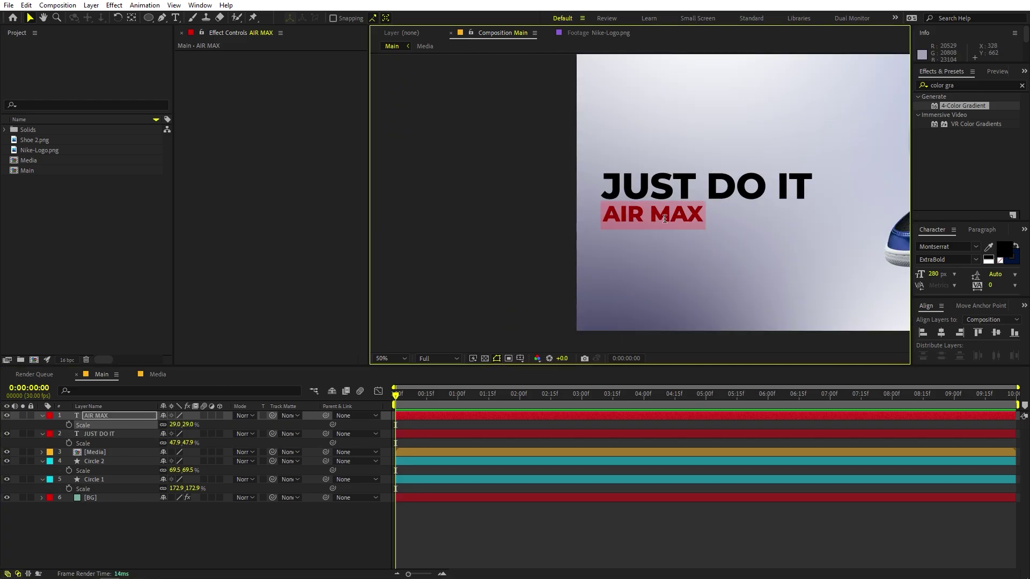
click(976, 260)
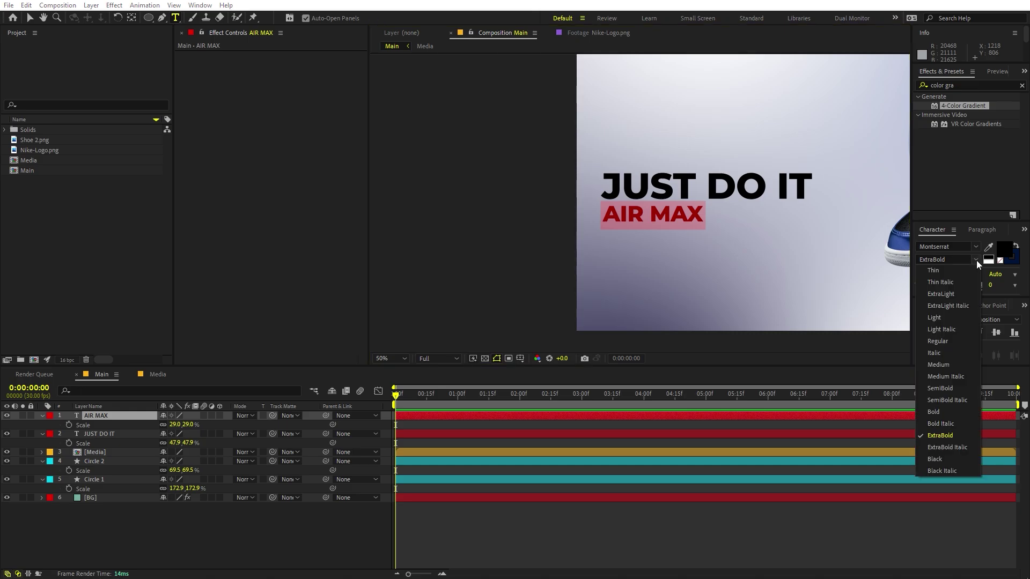
click(943, 388)
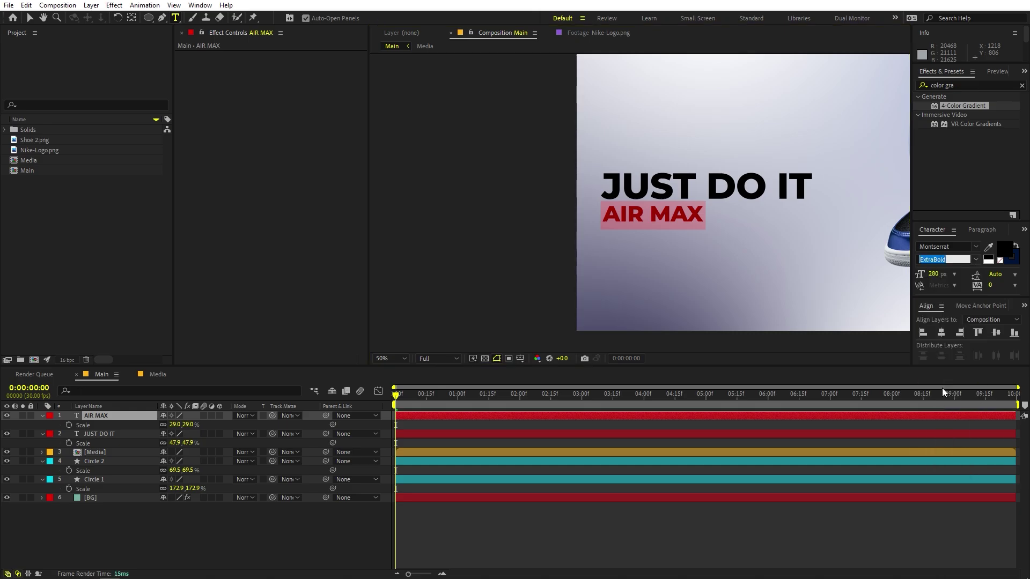
click(740, 469)
click(393, 358)
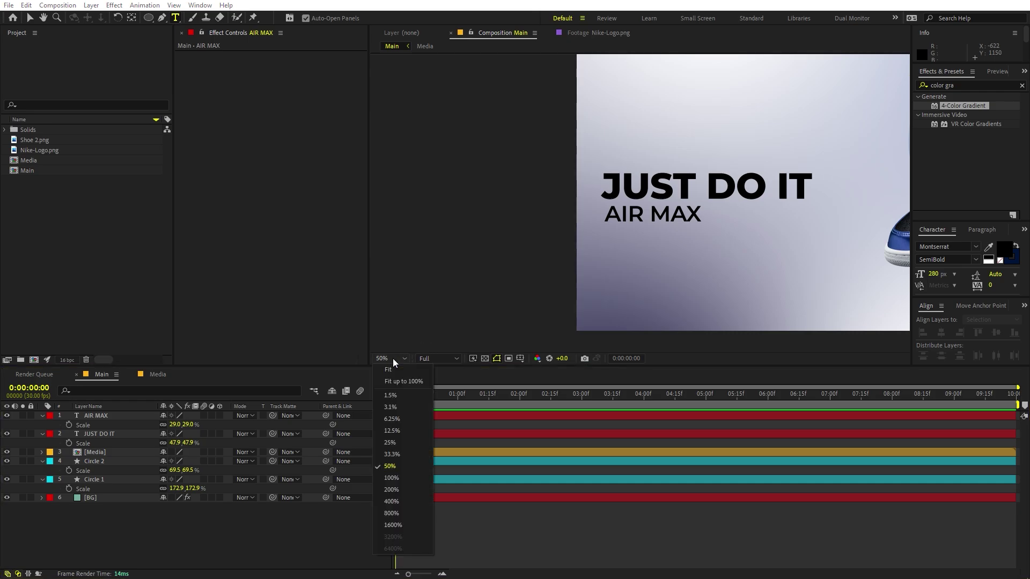
click(406, 384)
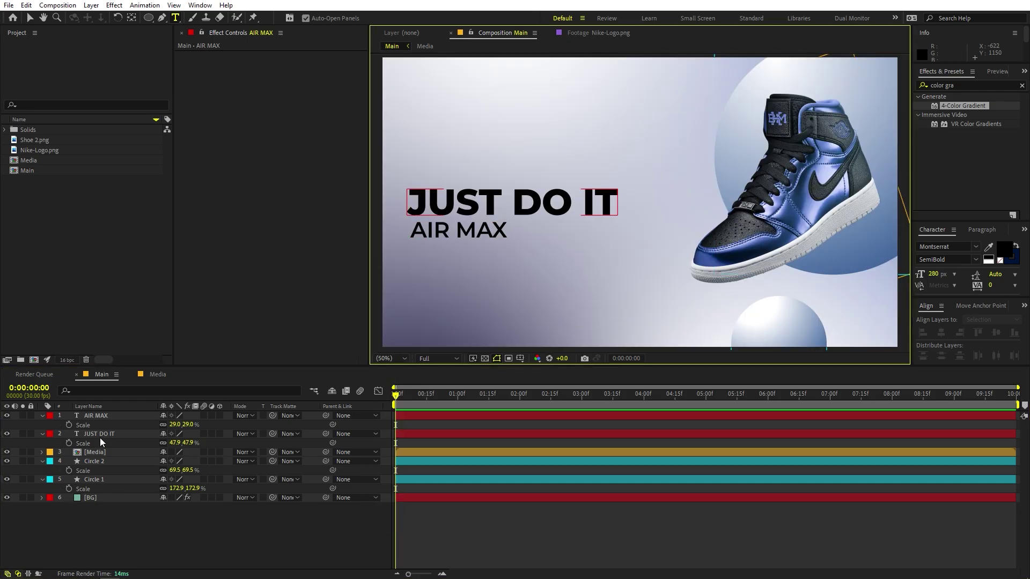
Add Nike-Logo.png to the Main composition above all layers, scaled to 5.5% and placed in the frame's upper-left corner
click(97, 239)
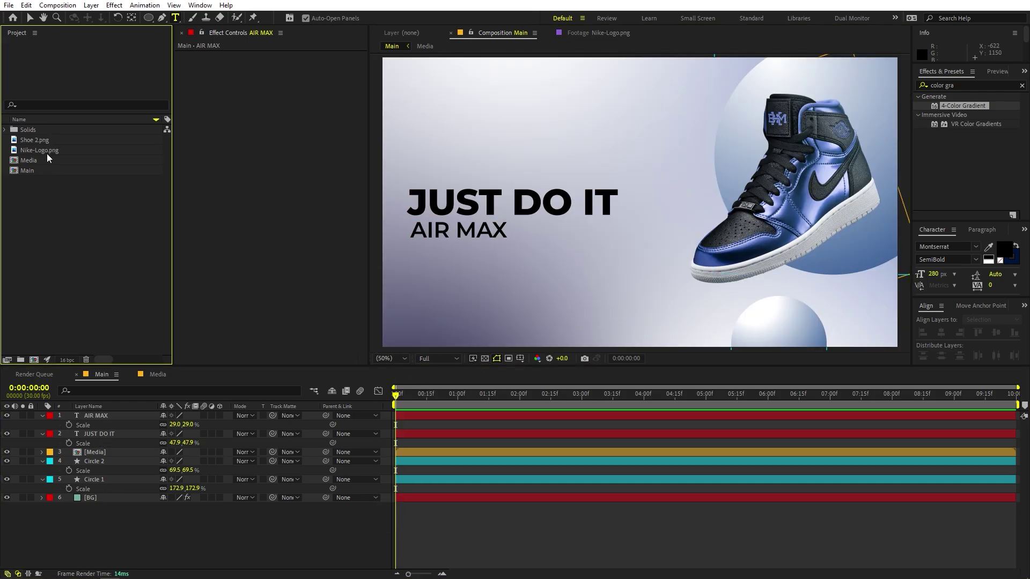
drag(47, 152, 94, 414)
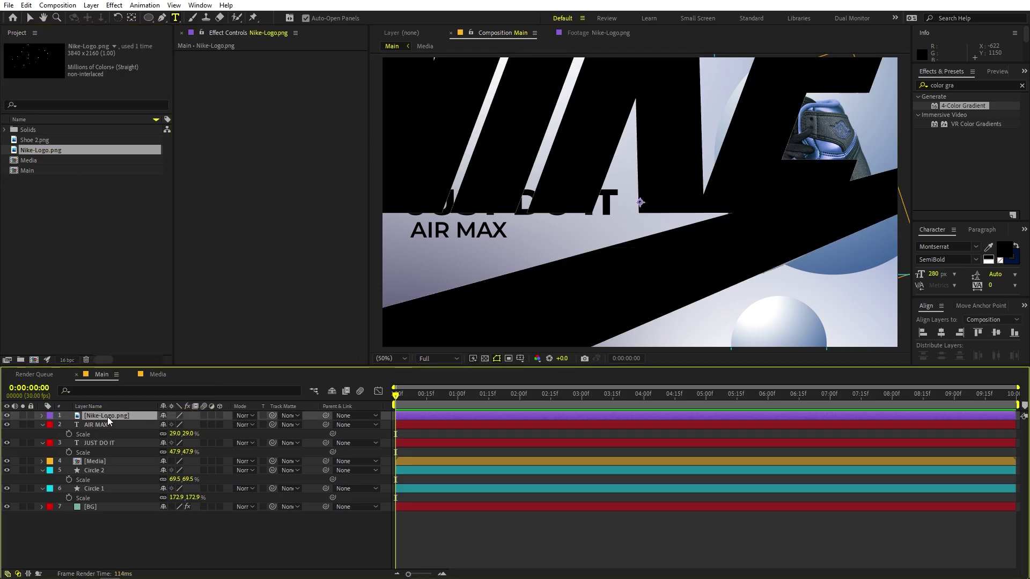
drag(177, 426, 132, 445)
click(29, 18)
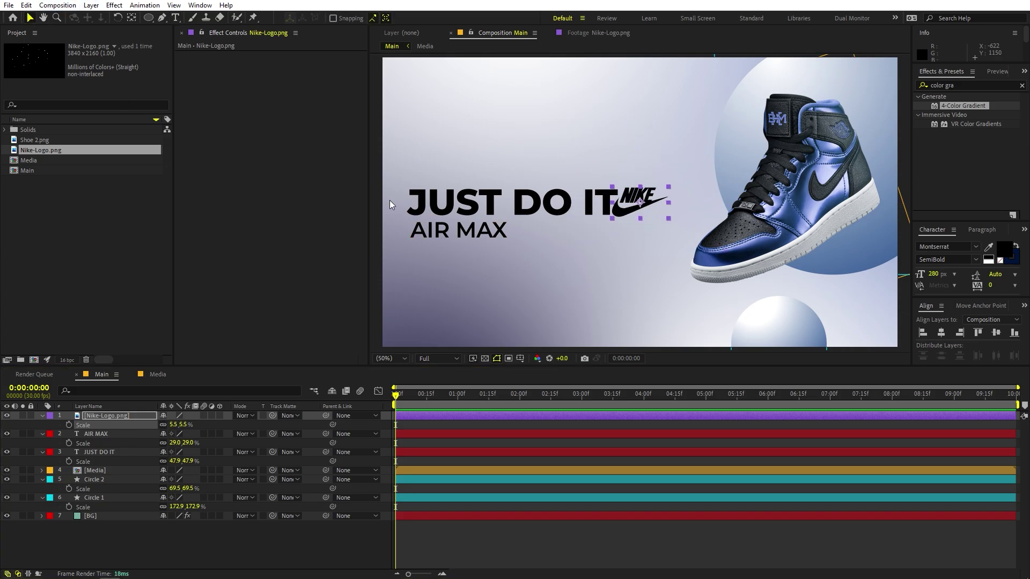
drag(637, 207, 419, 80)
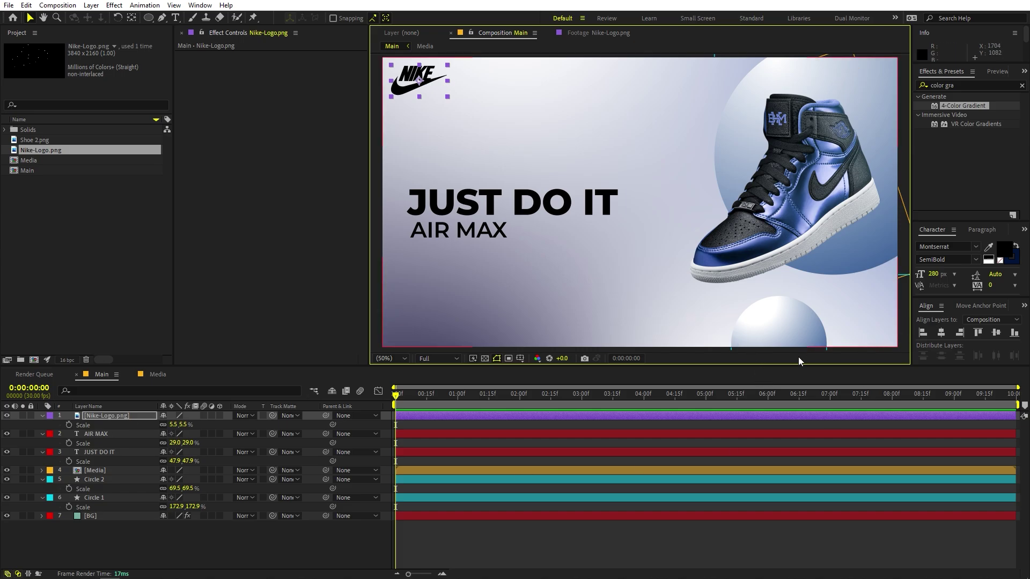
click(103, 307)
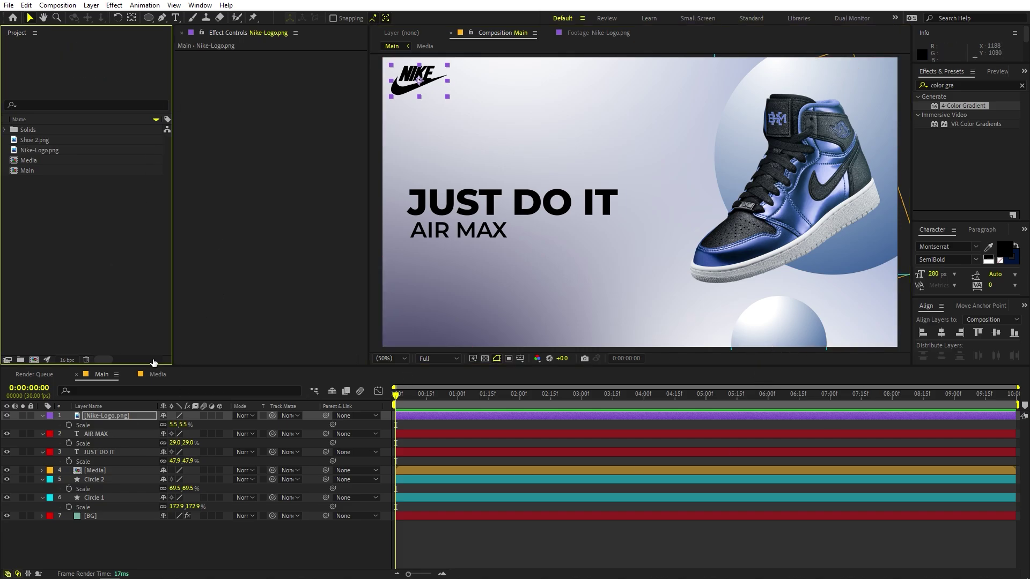
Duplicate the AIR MAX text, change the copy's wording to "nike.com" and move it to the frame's lower-right area
click(112, 436)
key(ctrl+d)
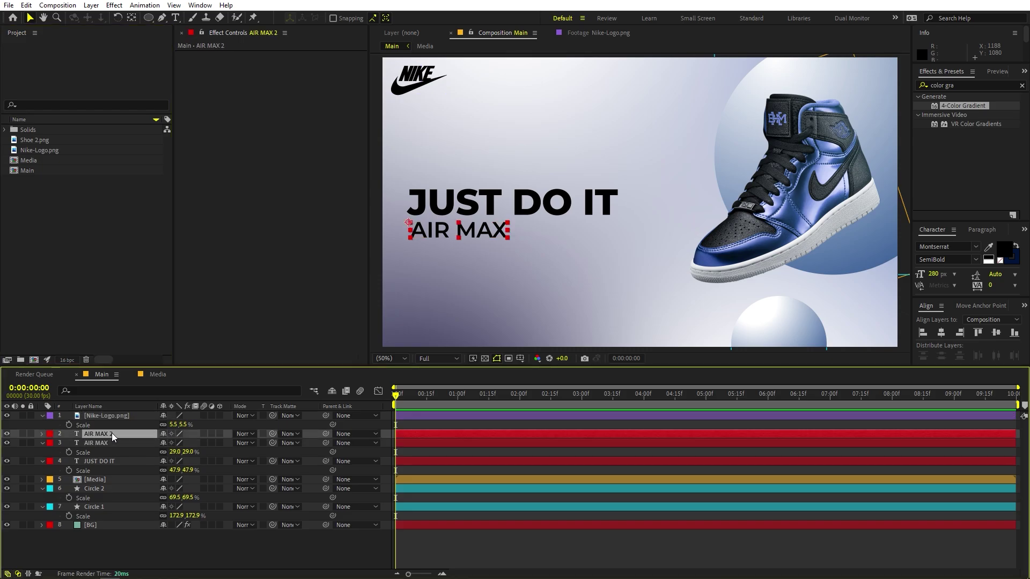
double_click(112, 434)
text(n)
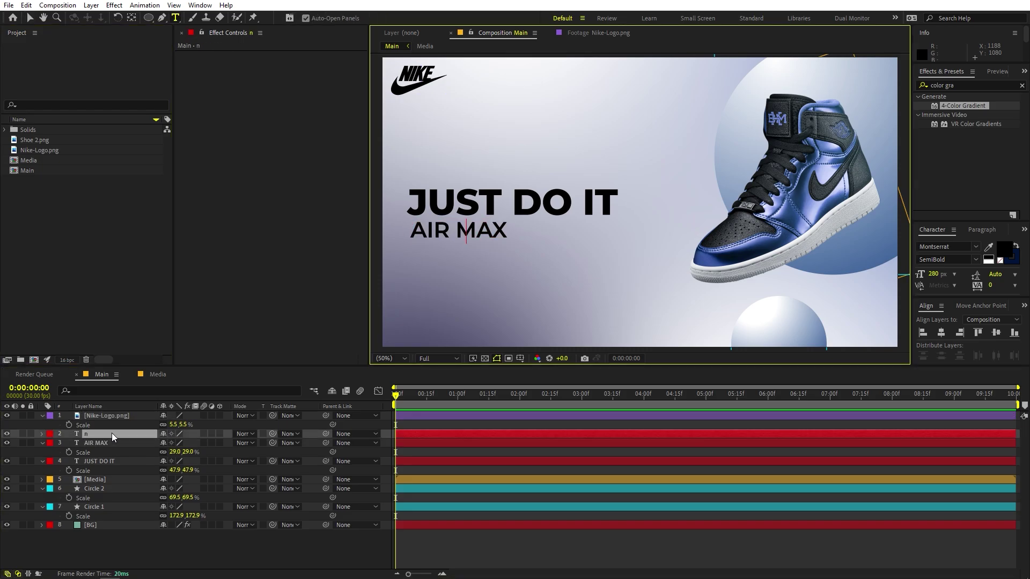
text(ike.com)
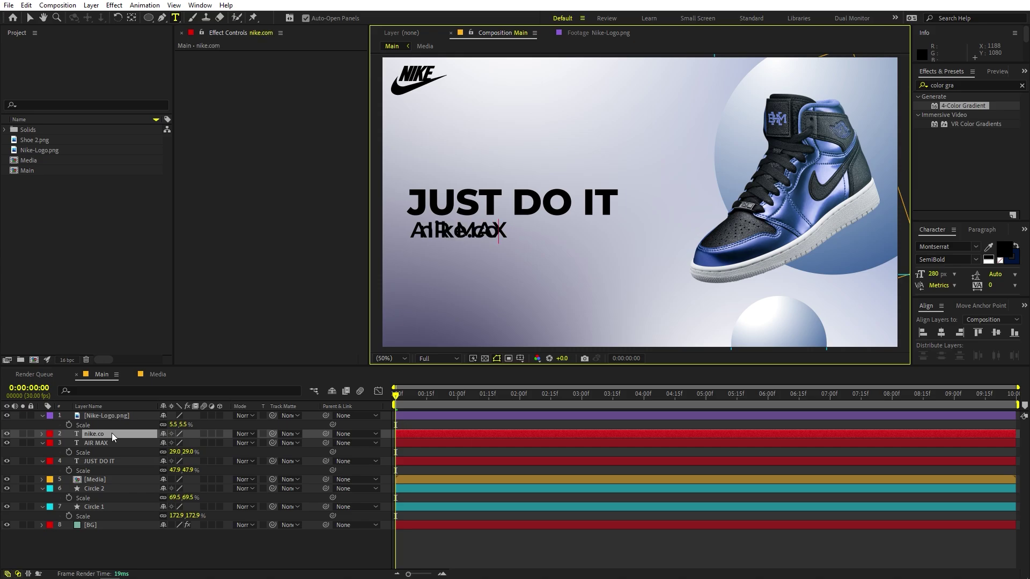
click(30, 16)
drag(469, 235, 834, 329)
Set the nike.com text's font style to Regular
double_click(832, 322)
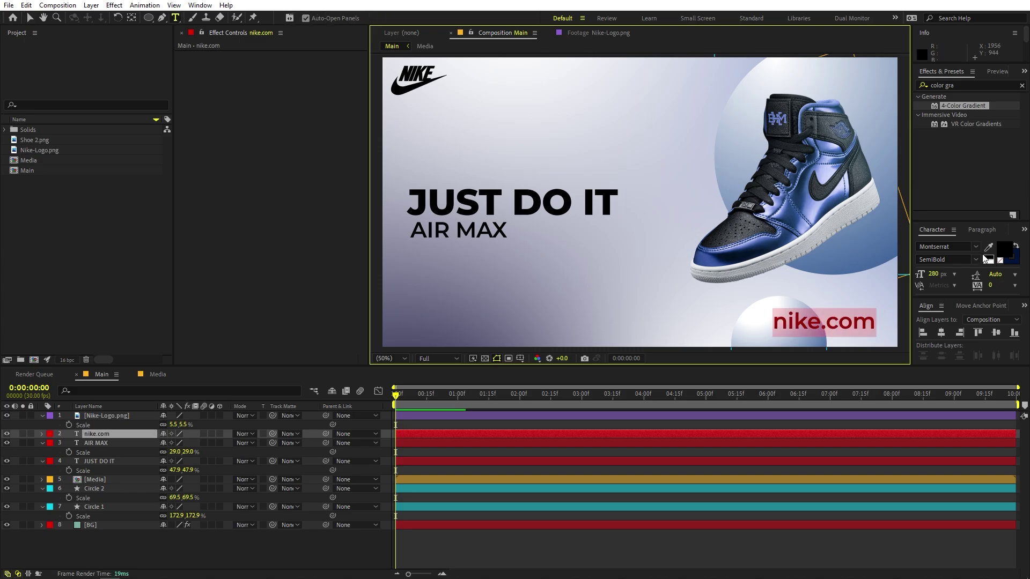
click(975, 260)
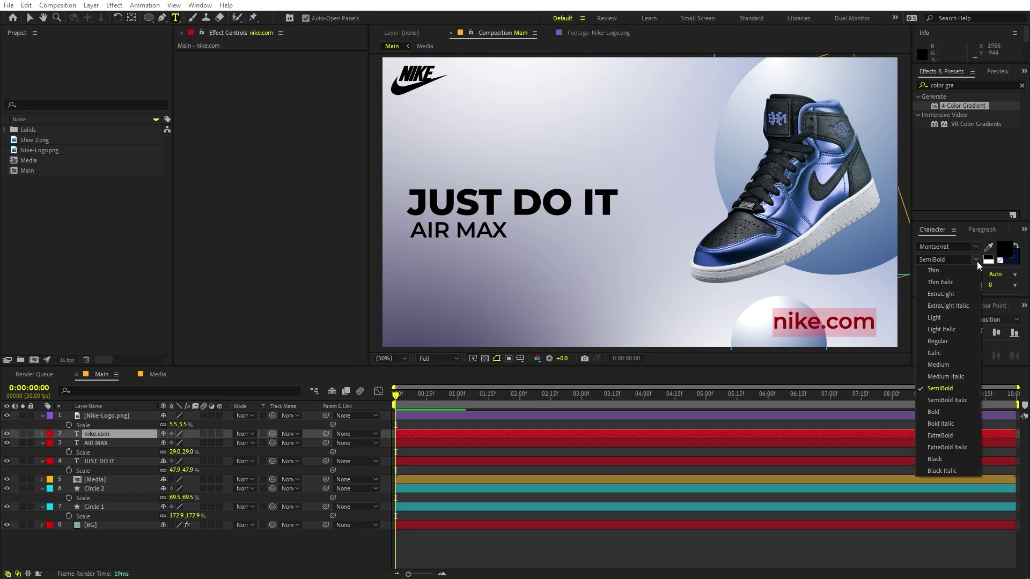
click(942, 342)
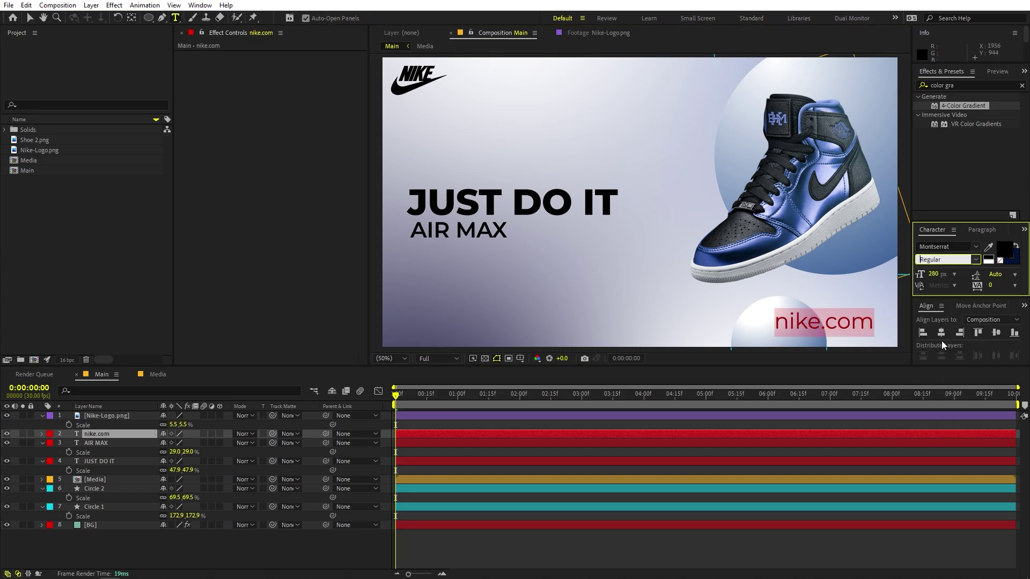
click(62, 440)
Scale the nike.com text layer to 16.4% and shift it into the frame's lower-right corner
click(105, 436)
key(s)
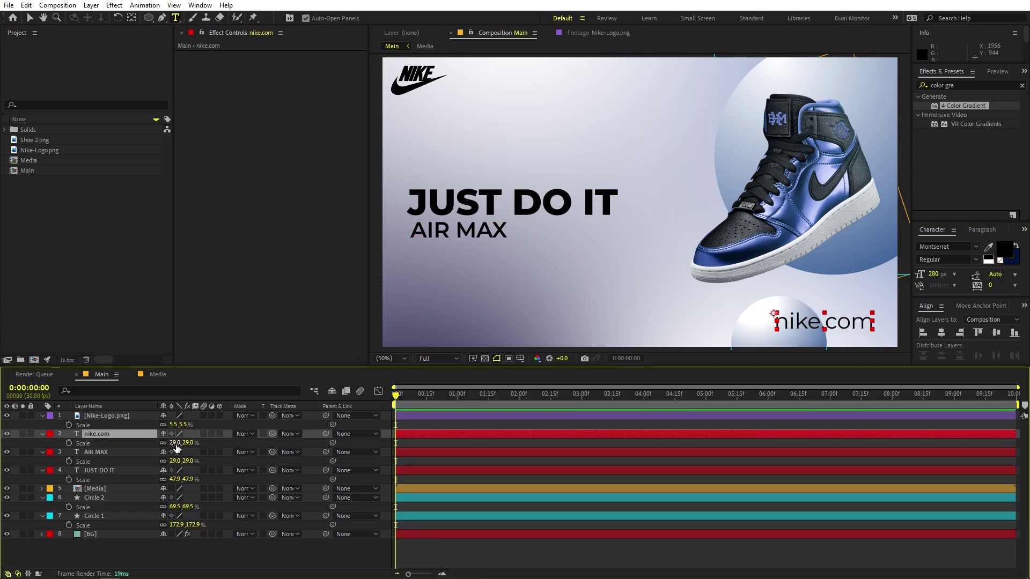
drag(177, 448, 124, 458)
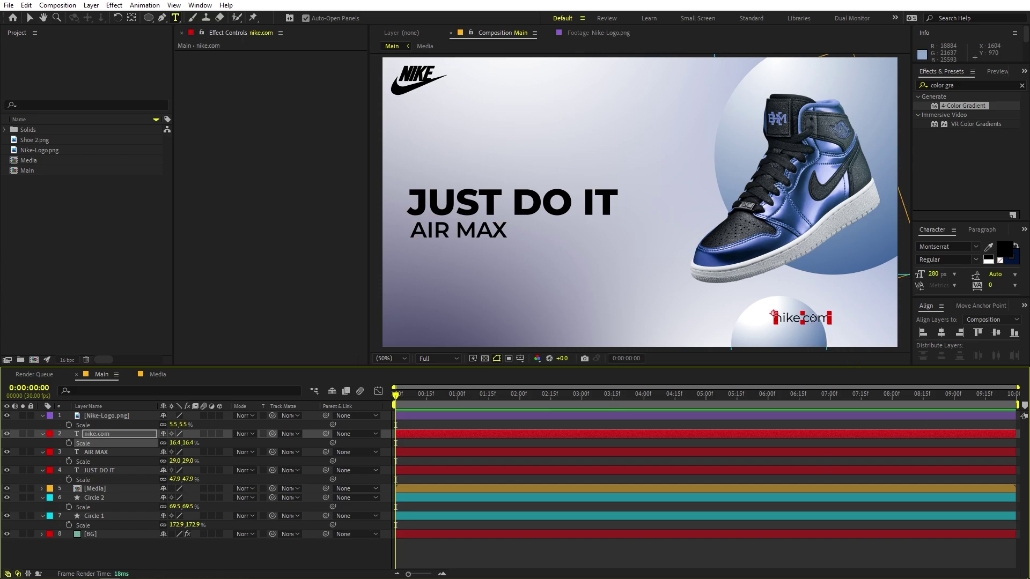
key(v)
drag(812, 317, 859, 333)
Shift Circle 2 left along the frame's lower edge, clear of the nike.com text, and center its anchor point
drag(764, 330, 722, 337)
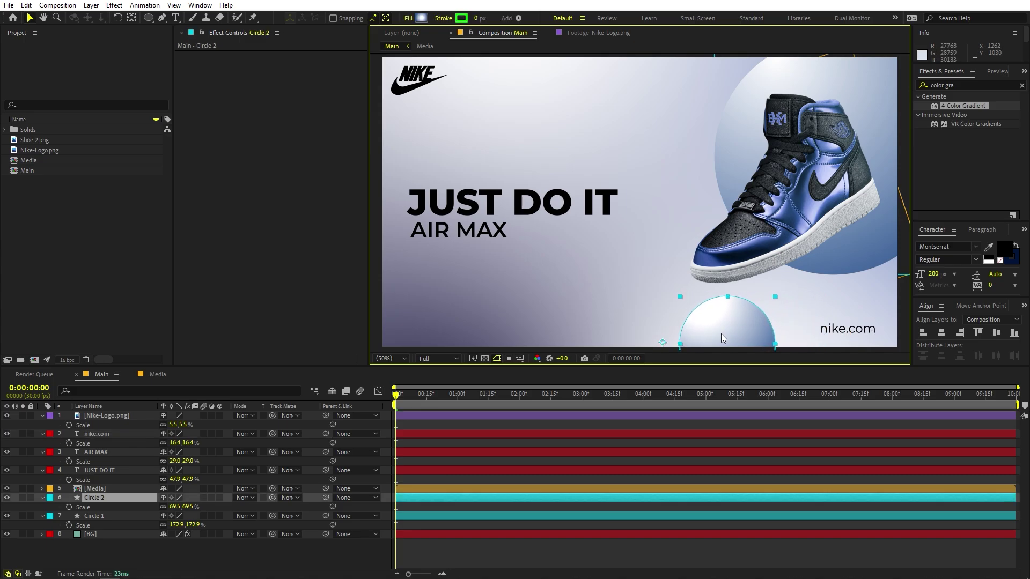
click(90, 500)
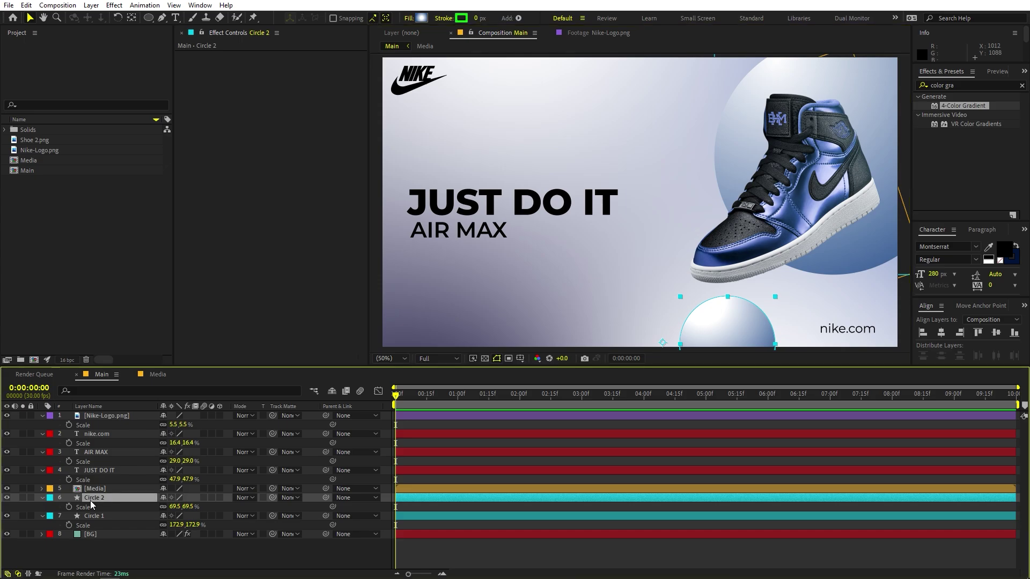
click(131, 18)
key(ctrl+alt+Home)
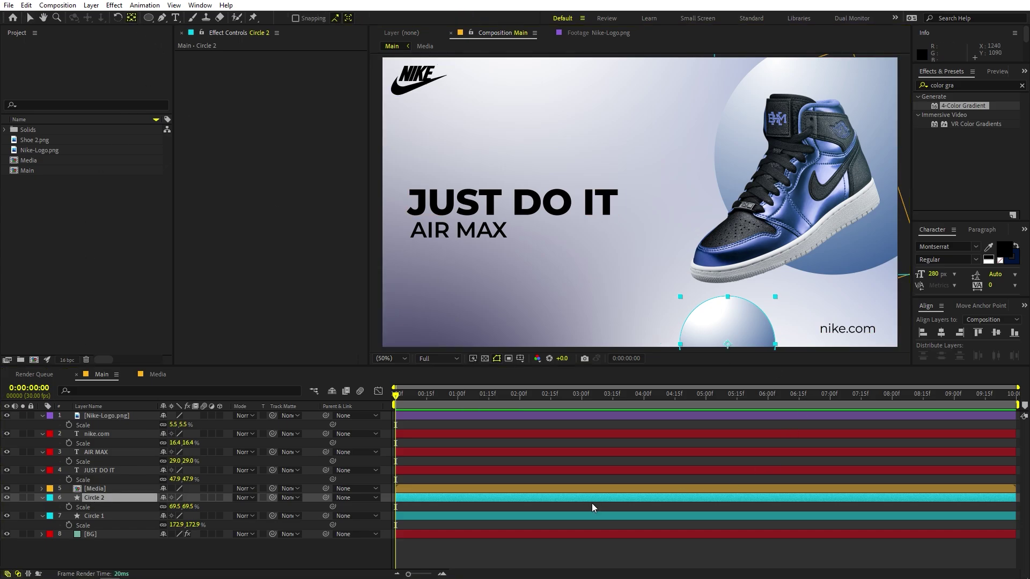
click(642, 551)
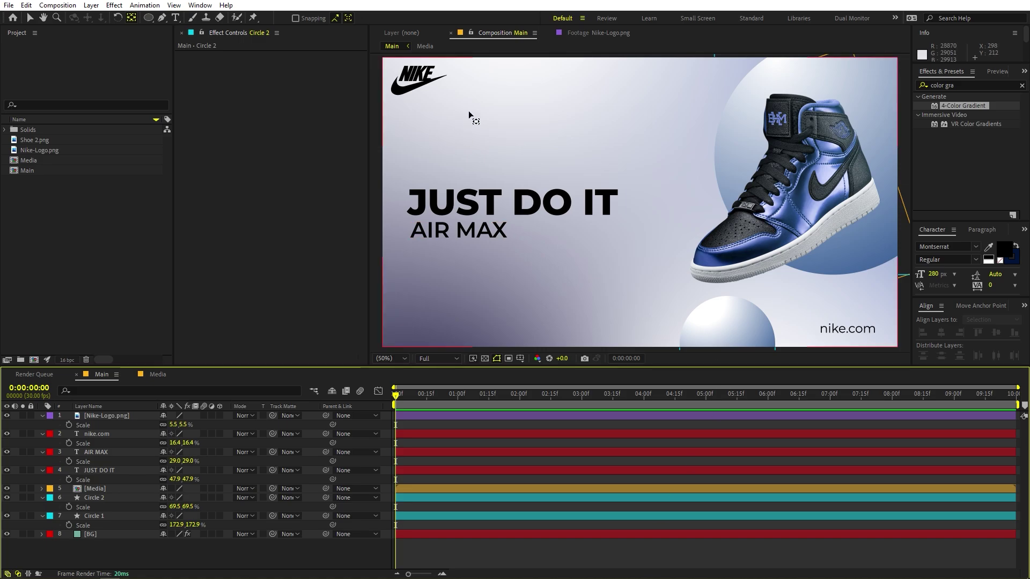
Duplicate the Circle 2 layer
click(29, 17)
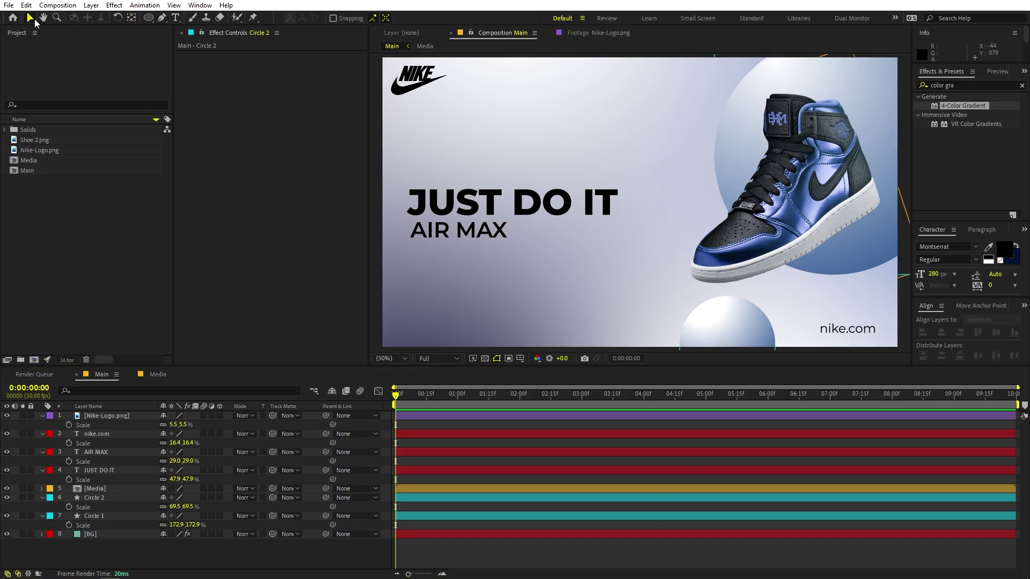
click(107, 498)
click(95, 488)
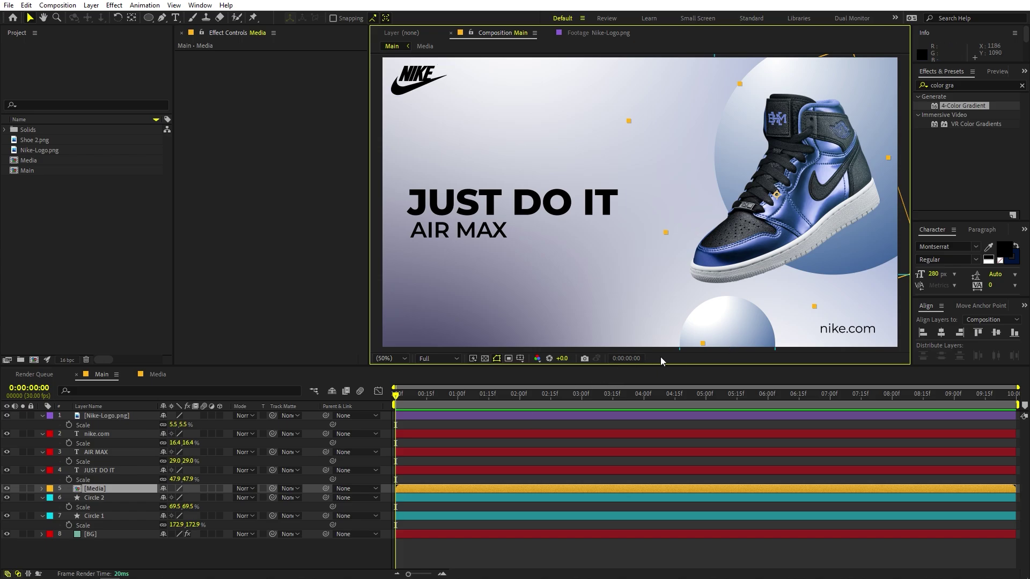
click(696, 332)
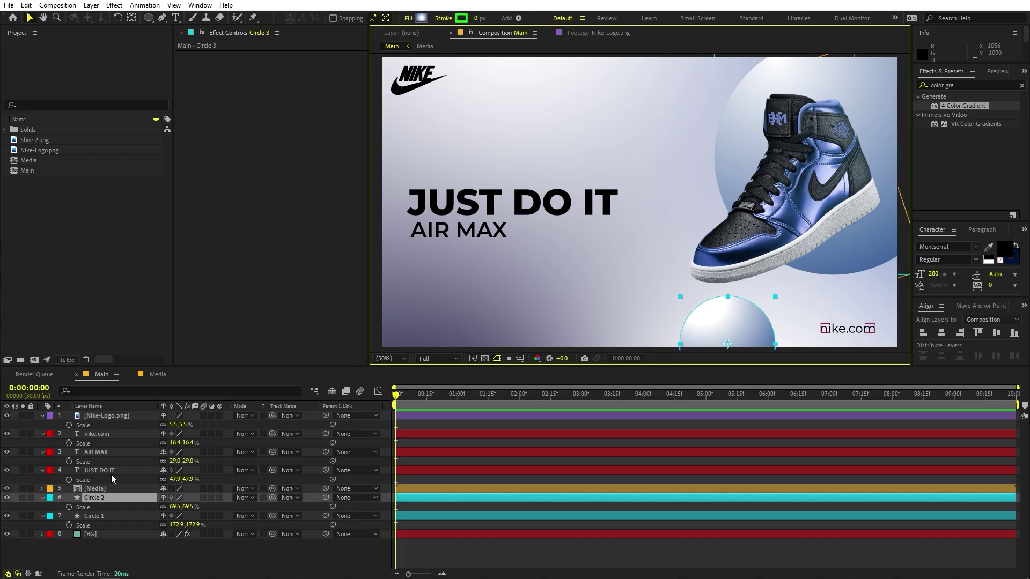
key(ctrl+d)
Move the duplicated circle to the frame's lower-left corner and enlarge it to about twice its size
drag(723, 349, 716, 349)
drag(655, 344, 413, 345)
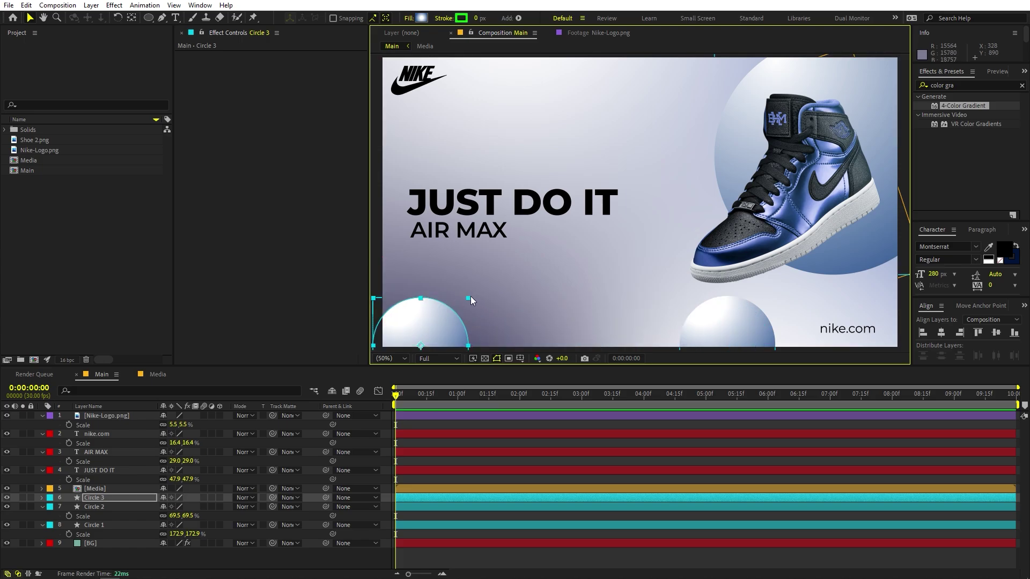
drag(469, 299, 517, 293)
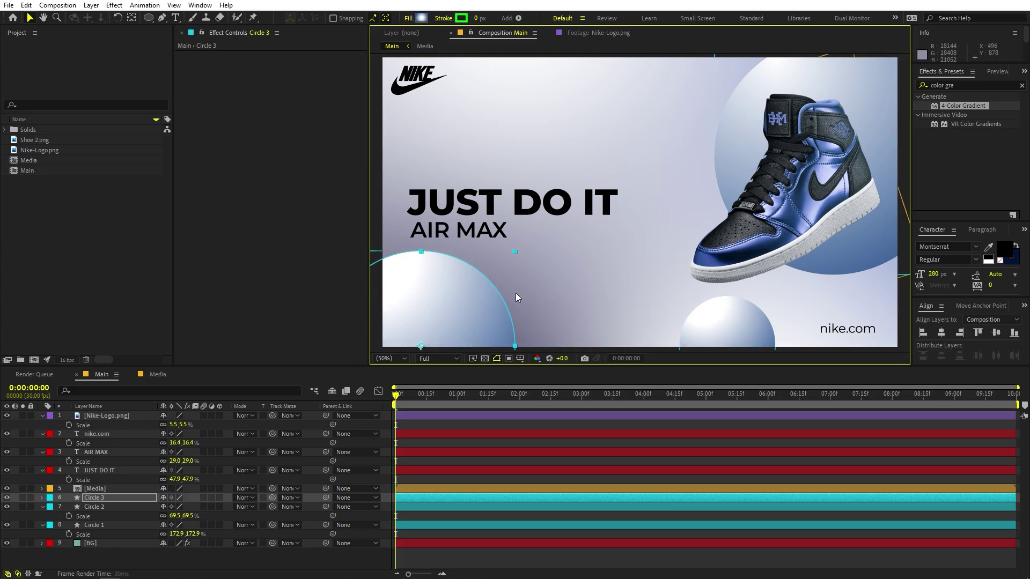
drag(449, 324, 461, 323)
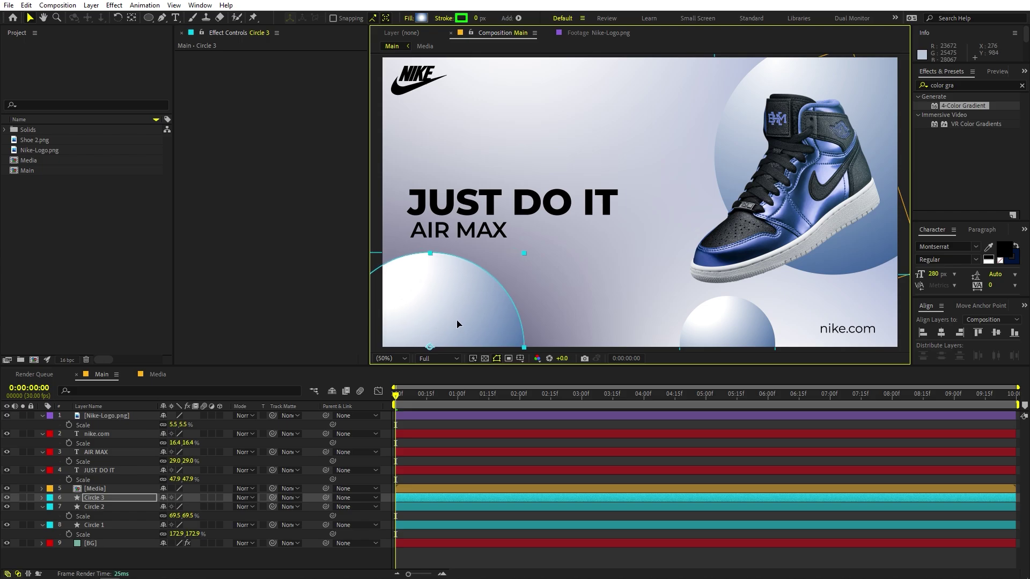
Reposition the lower-left circle's radial gradient to start in its upper middle, slightly right of center, and end toward its lower left
click(422, 18)
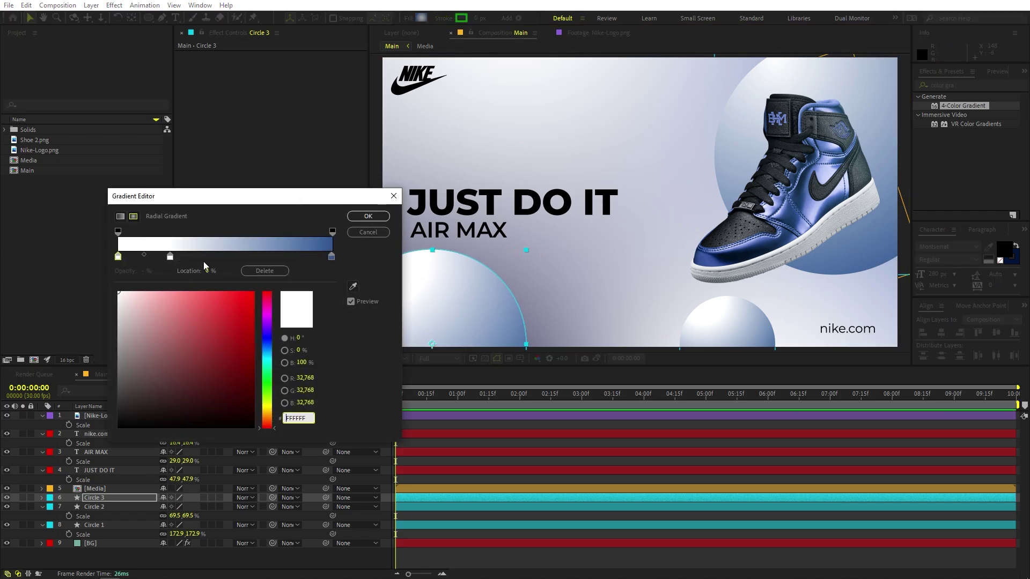
click(368, 216)
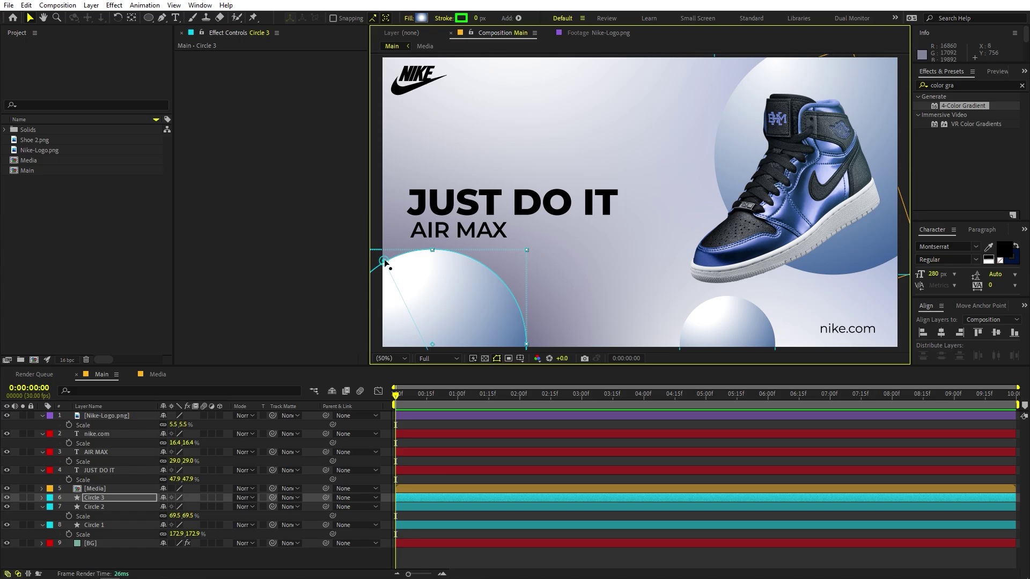
drag(384, 261, 450, 287)
key(comma)
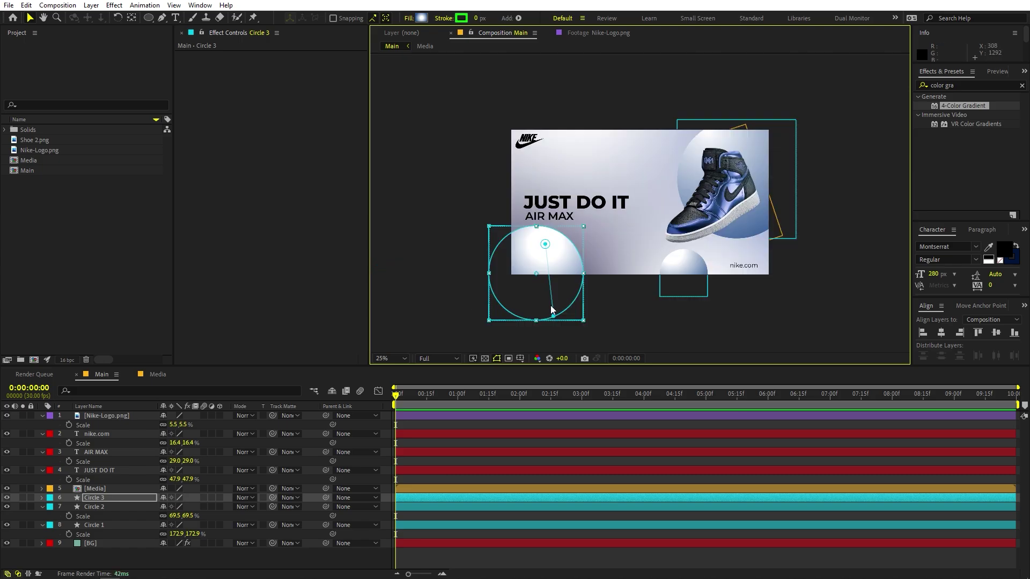
drag(554, 317, 523, 295)
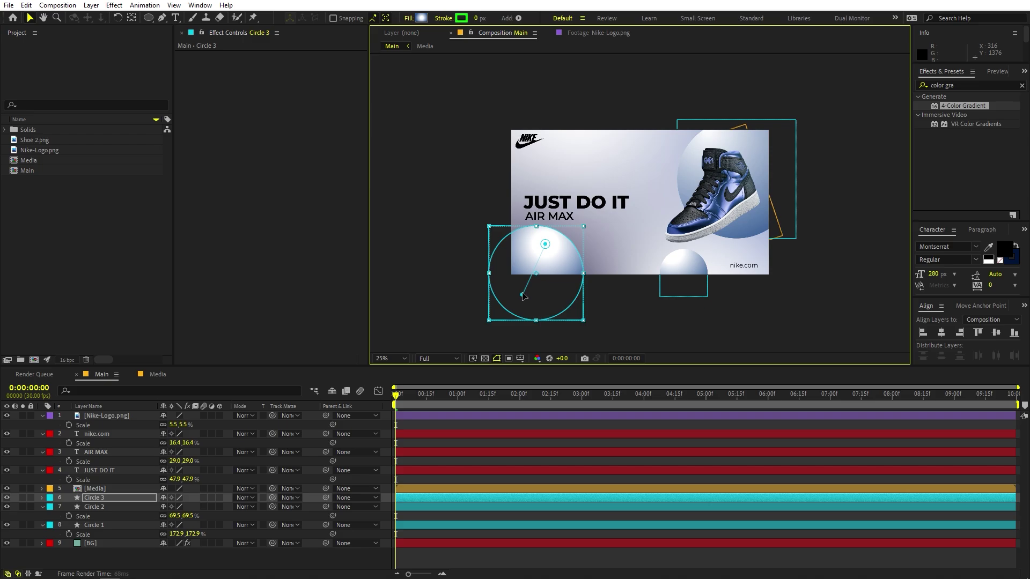
Delete the white color stop at location 0% from the lower-left circle's radial gradient
click(422, 17)
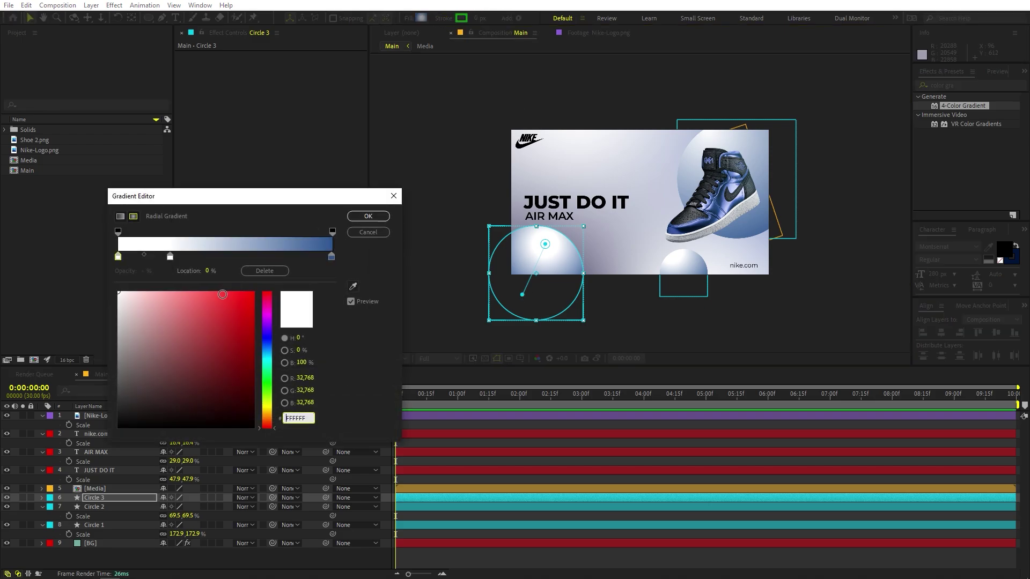
click(274, 272)
click(367, 216)
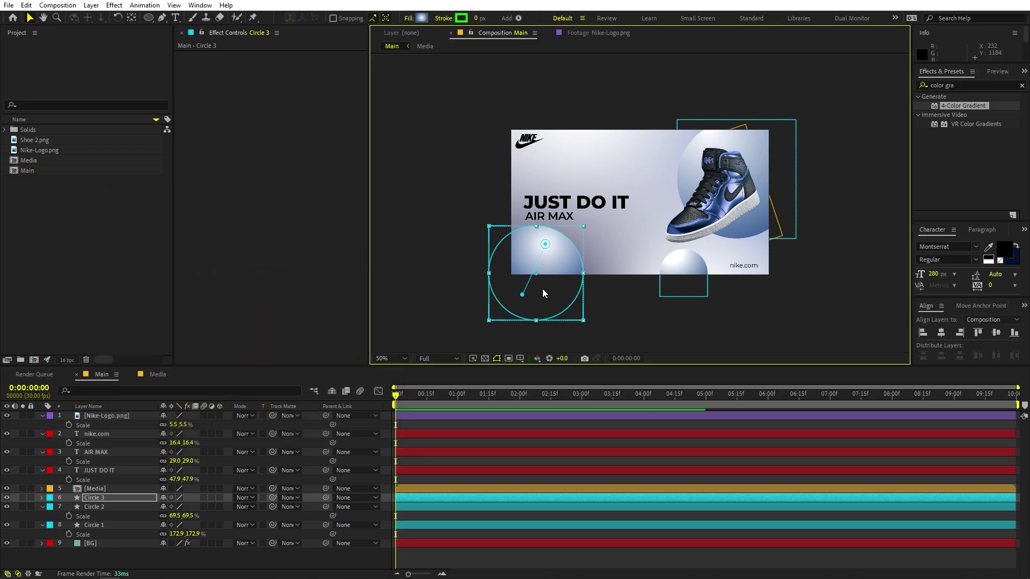
click(734, 323)
key(period)
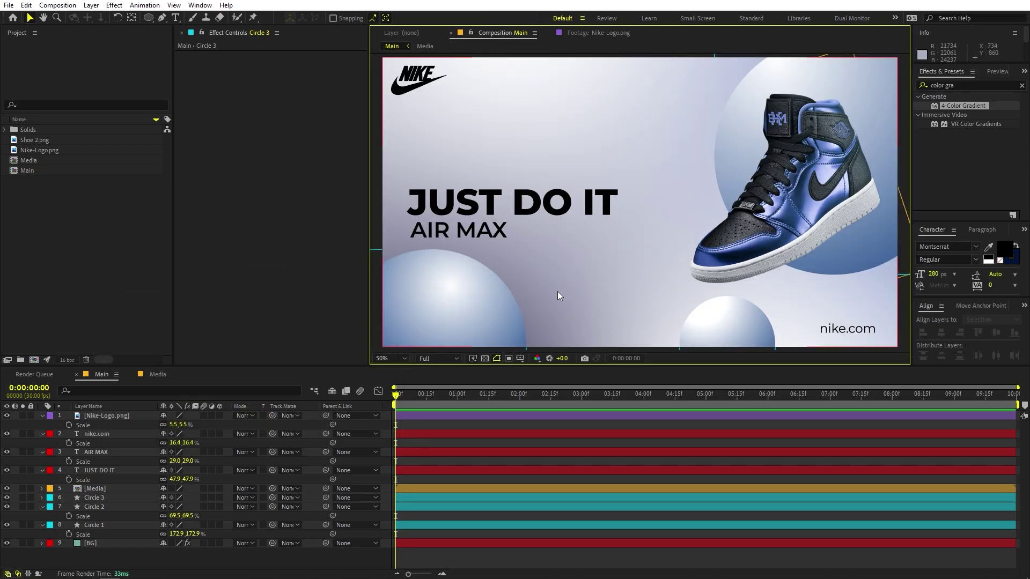
Find the Drop Shadow effect and apply it to the Circle 1 layer
click(444, 308)
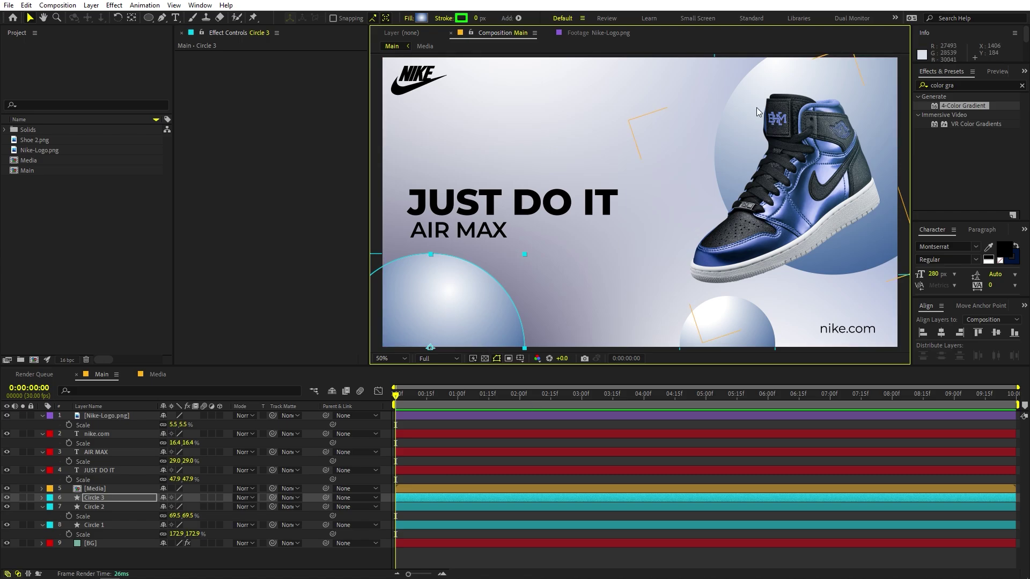
click(970, 85)
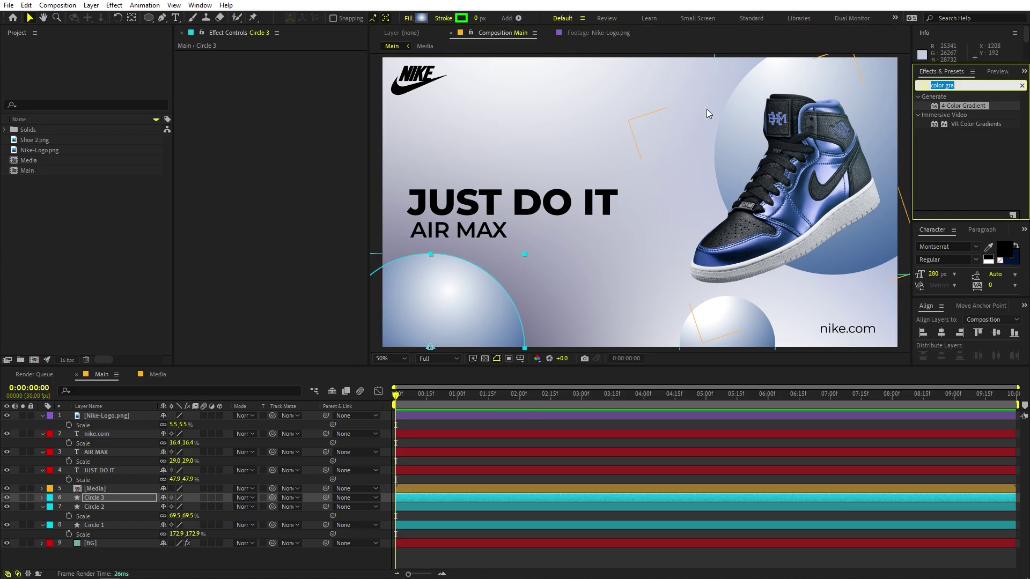
text(drop)
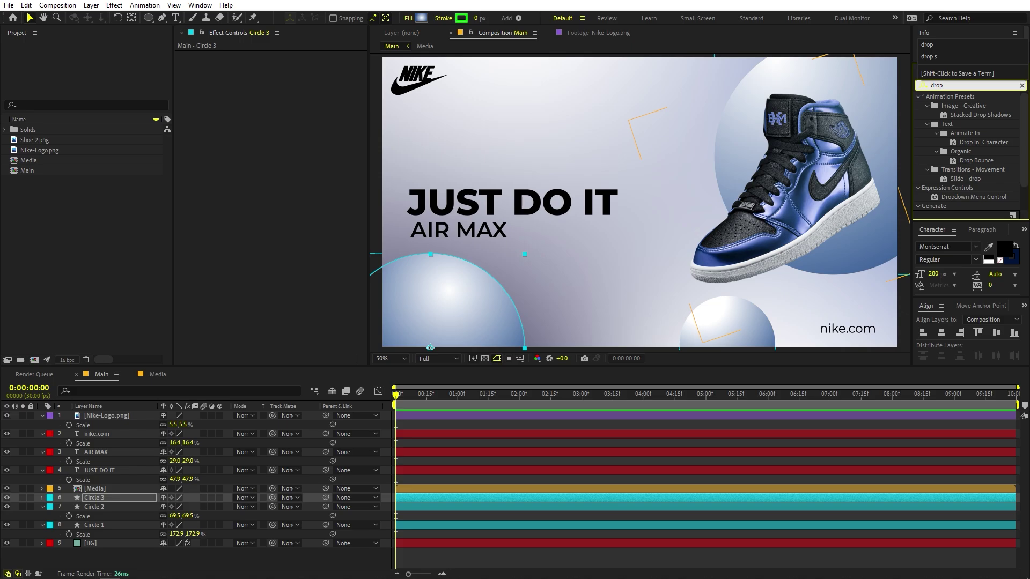
scroll(957, 203, down, 2)
drag(957, 205, 97, 527)
Set the Circle 1 drop shadow's softness to 151 and its opacity to 15%
scroll(730, 109, up, 1)
key(space)
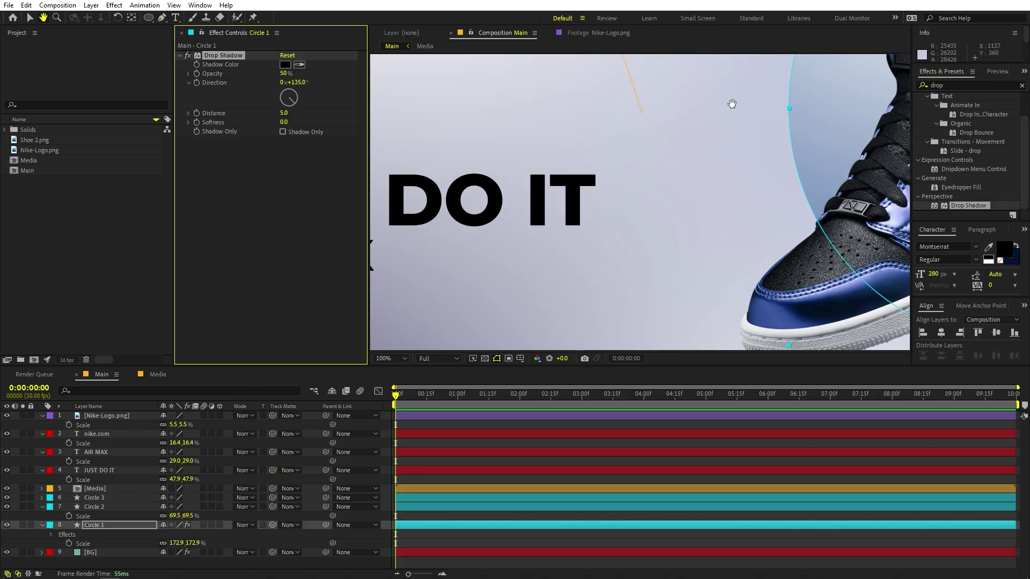
drag(731, 103, 569, 289)
drag(704, 158, 699, 185)
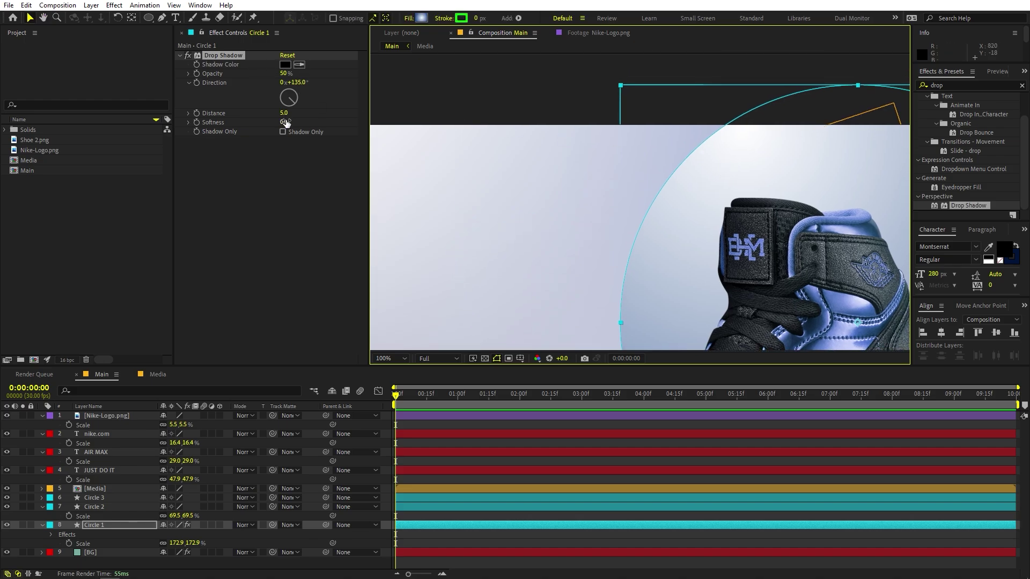
drag(288, 122, 337, 129)
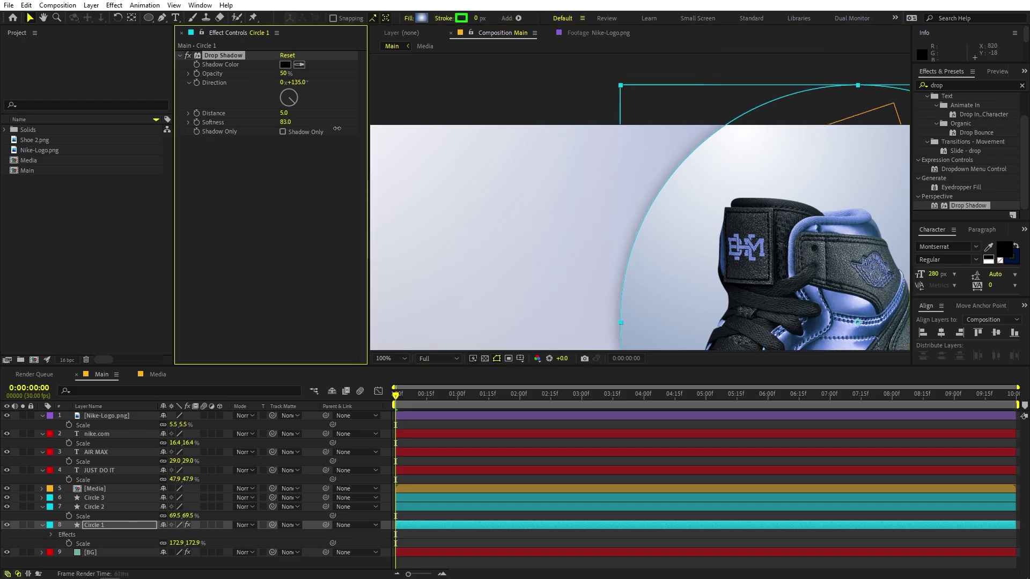
drag(284, 73, 280, 73)
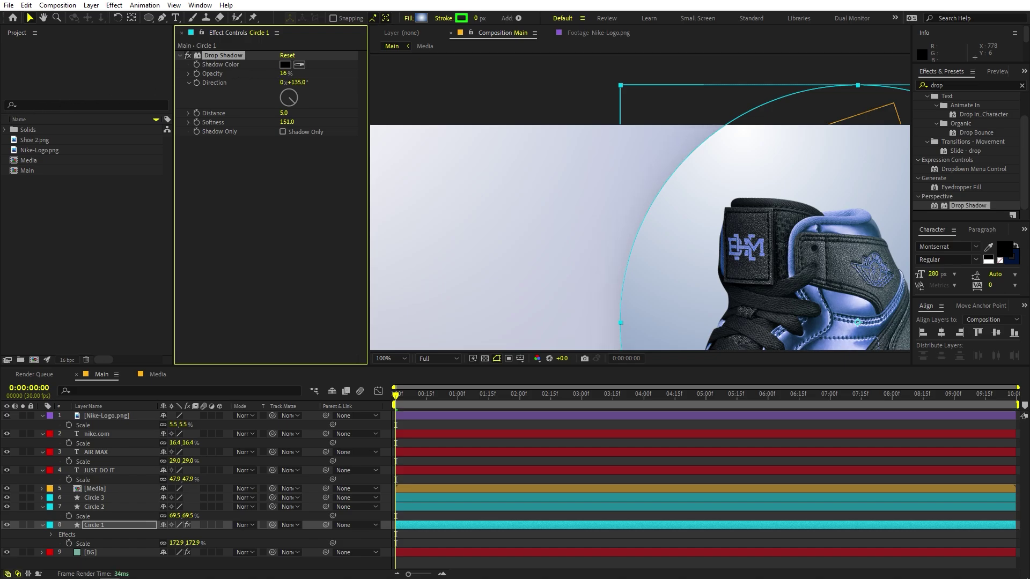
scroll(777, 245, down, 2)
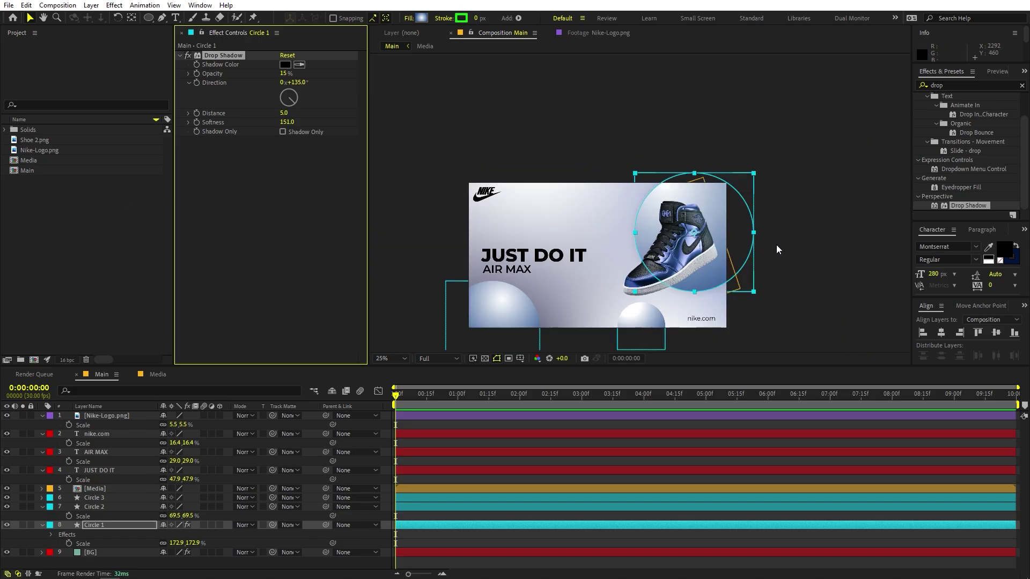
drag(742, 271, 766, 227)
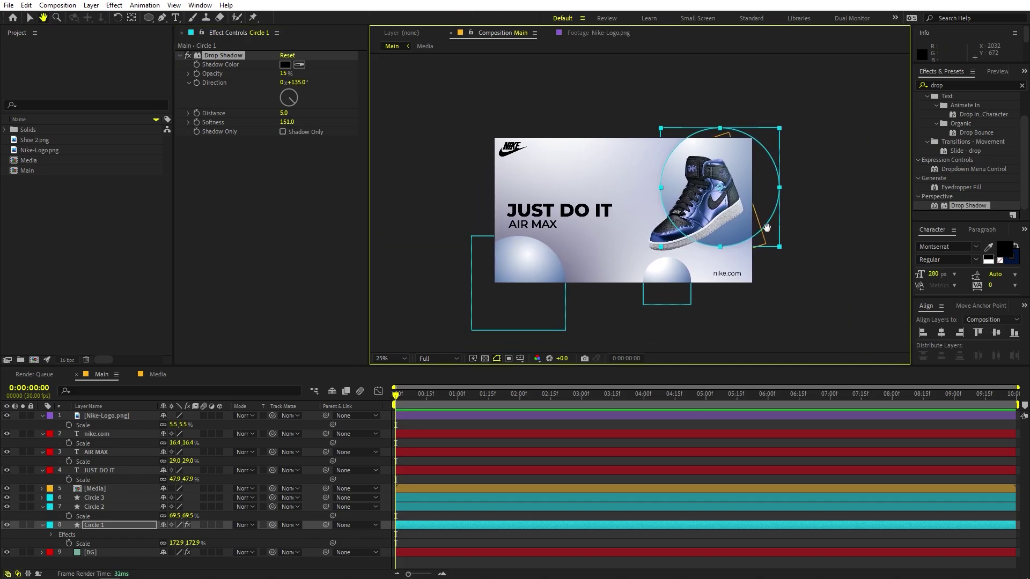
Copy the Drop Shadow effect from Circle 1 onto the Circle 2 and Circle 3 layers
click(187, 56)
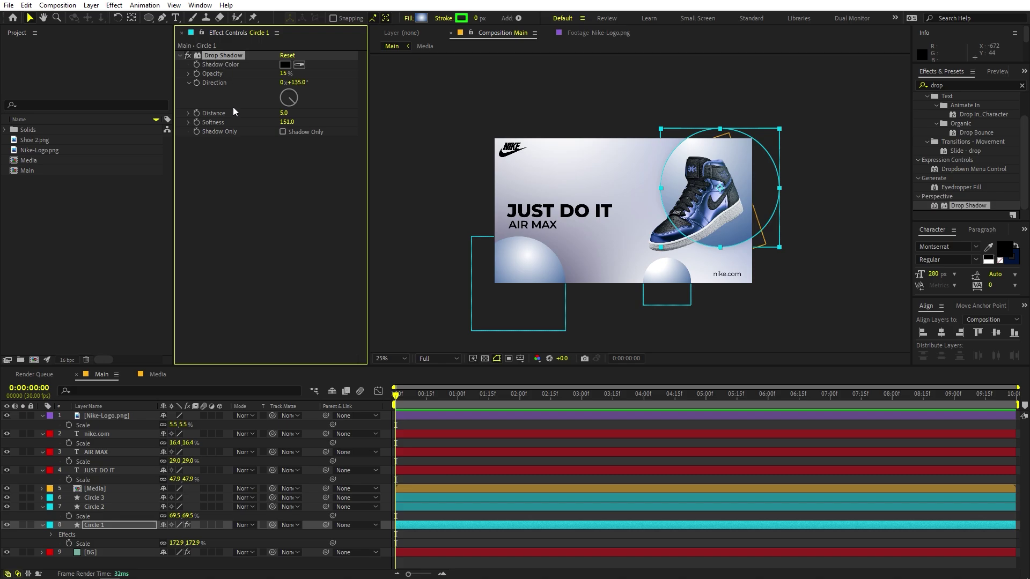
click(108, 503)
key(ctrl+v)
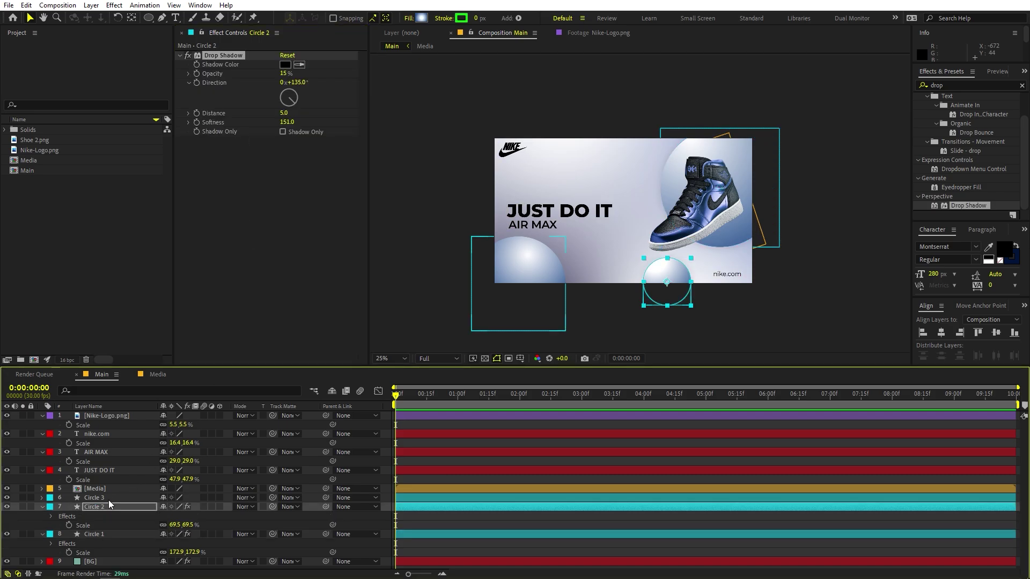
click(108, 500)
key(ctrl+v)
click(637, 518)
key(shift+slash)
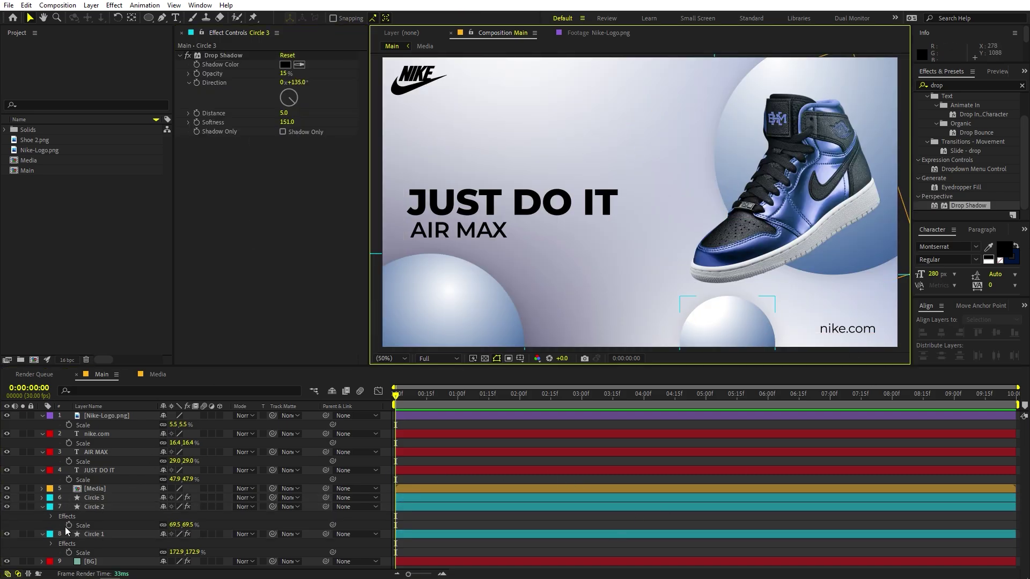
Move Point 4 of the BG layer's 4-Color Gradient outward below the frame's lower-left corner, to about -28, 1576
click(107, 562)
key(comma)
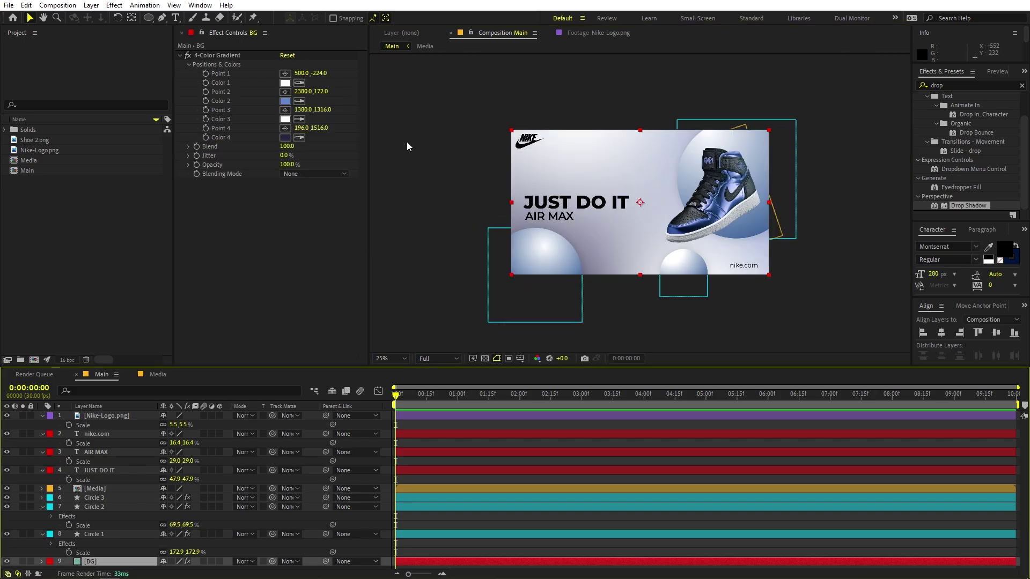
click(216, 56)
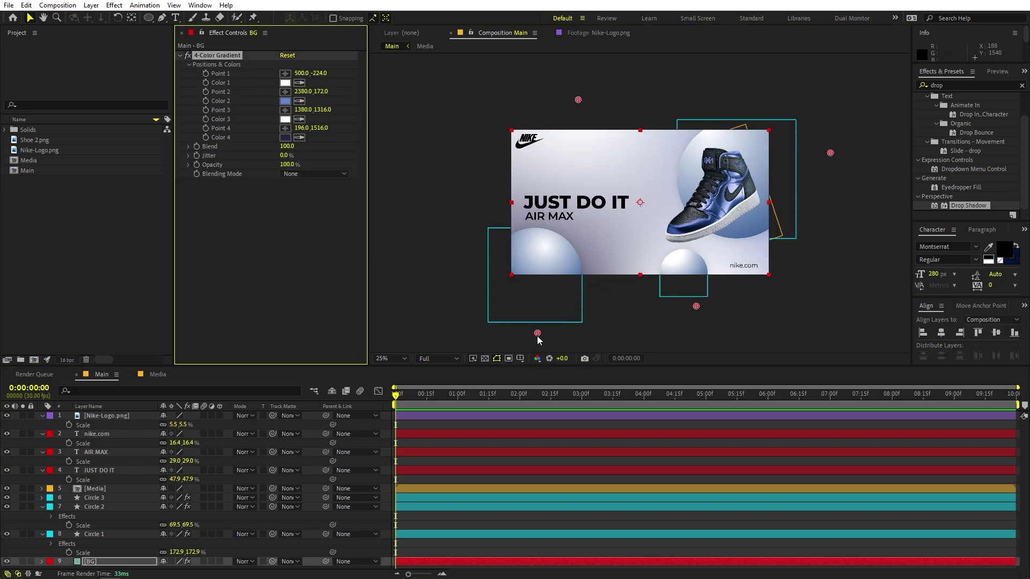
mouse_move(537, 334)
mouse_down()
mouse_move(617, 322)
mouse_move(505, 324)
mouse_move(475, 359)
mouse_move(509, 342)
mouse_up()
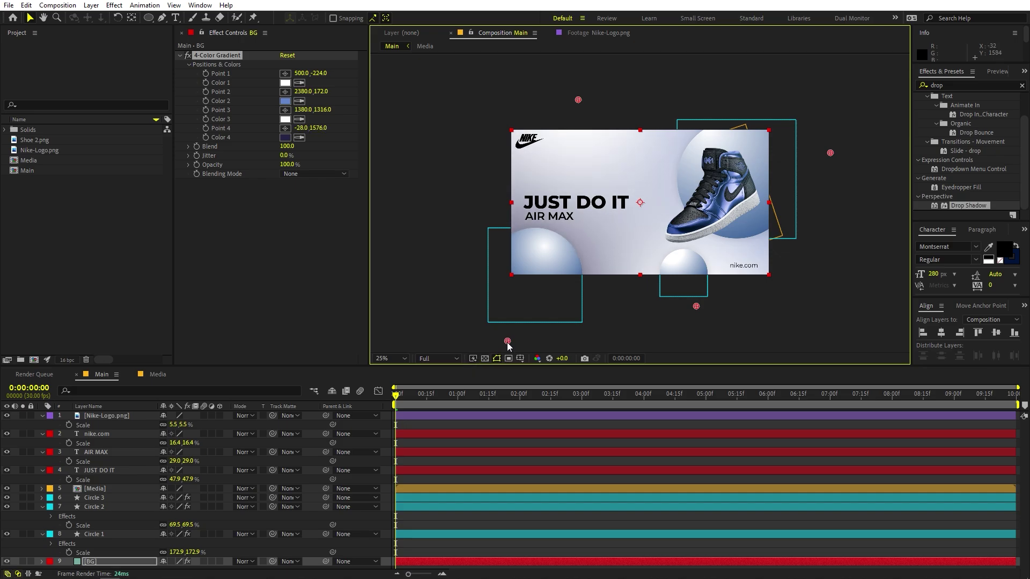
key(period)
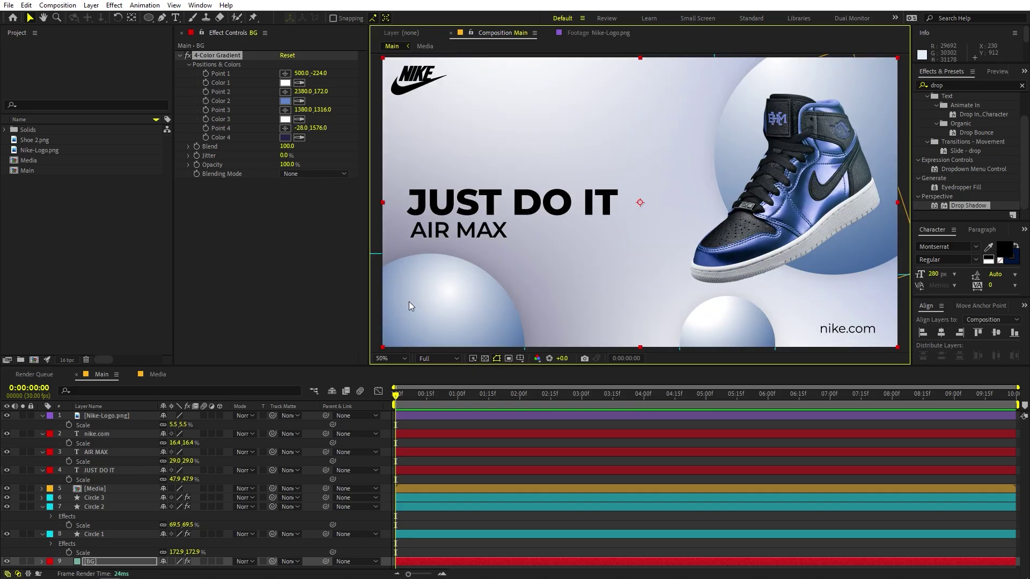
Duplicate the Circle 3 layer and move the copy to the frame's upper edge, above the JUST DO IT title
click(53, 294)
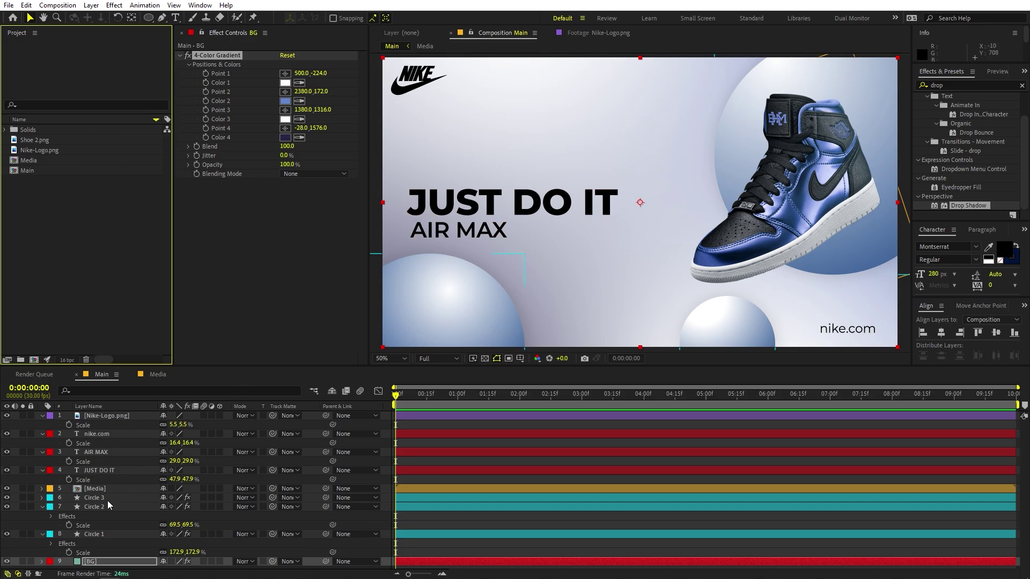
click(92, 534)
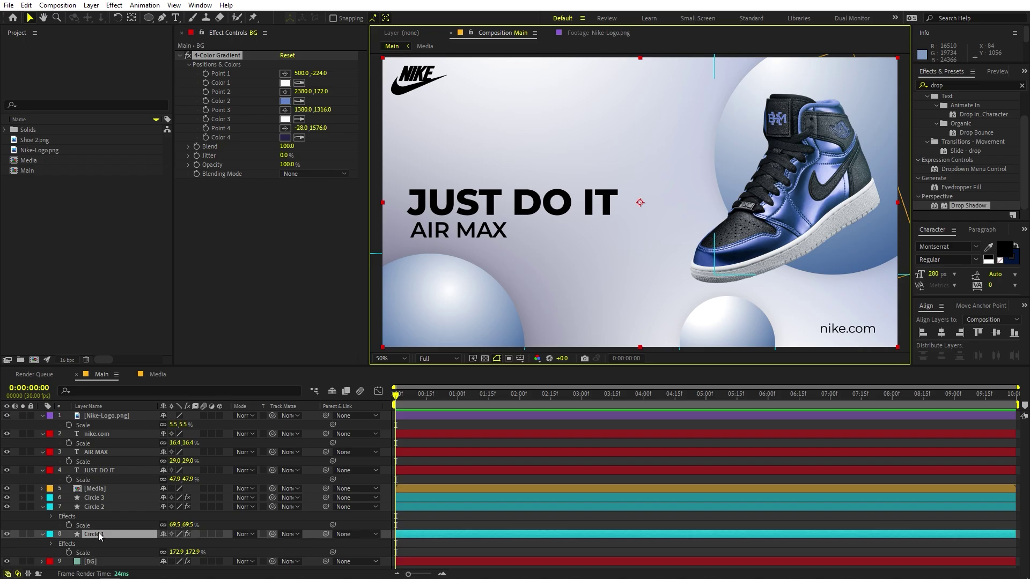
click(105, 498)
key(ctrl+d)
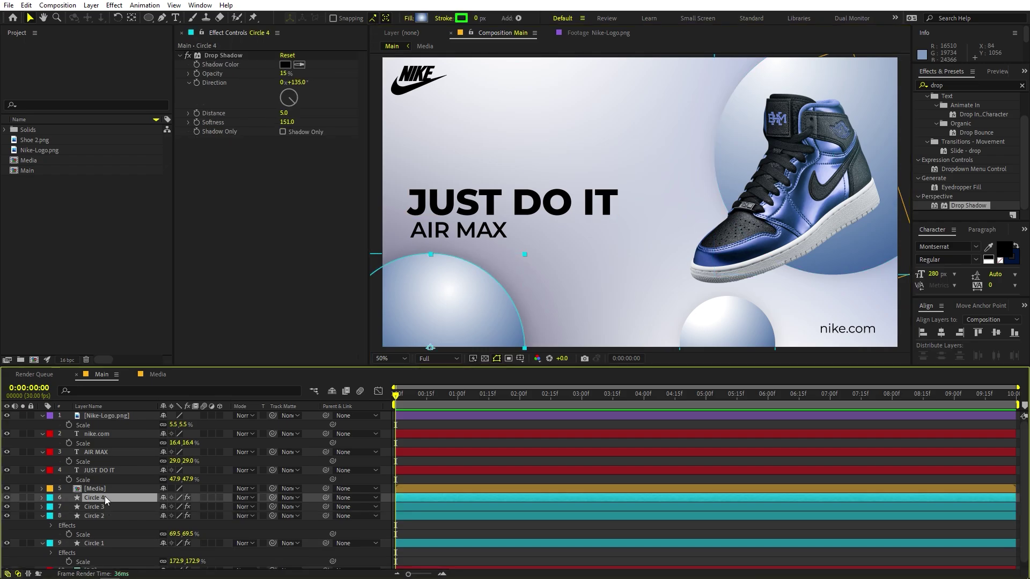
drag(451, 318, 595, 69)
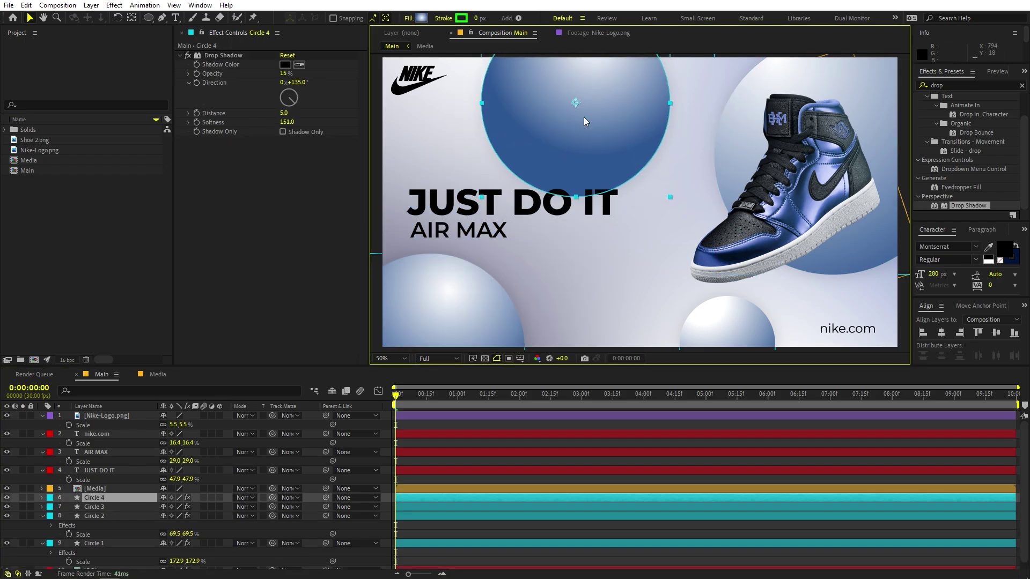
Convert the ellipse path of the Circle 4 layer to a Bezier path
scroll(582, 118, down, 2)
drag(577, 143, 569, 221)
scroll(564, 262, up, 2)
drag(561, 270, 595, 226)
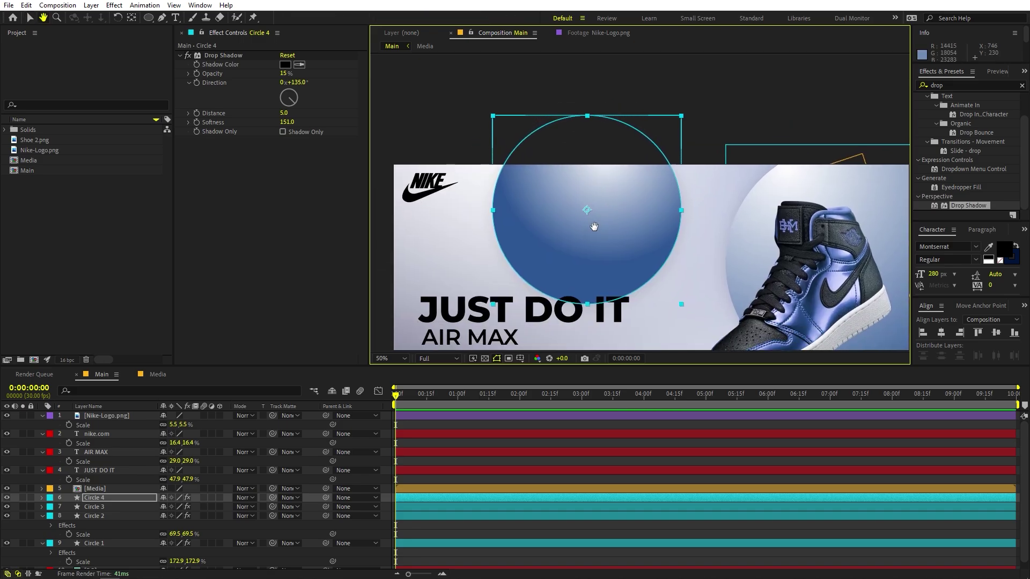
click(42, 498)
click(52, 507)
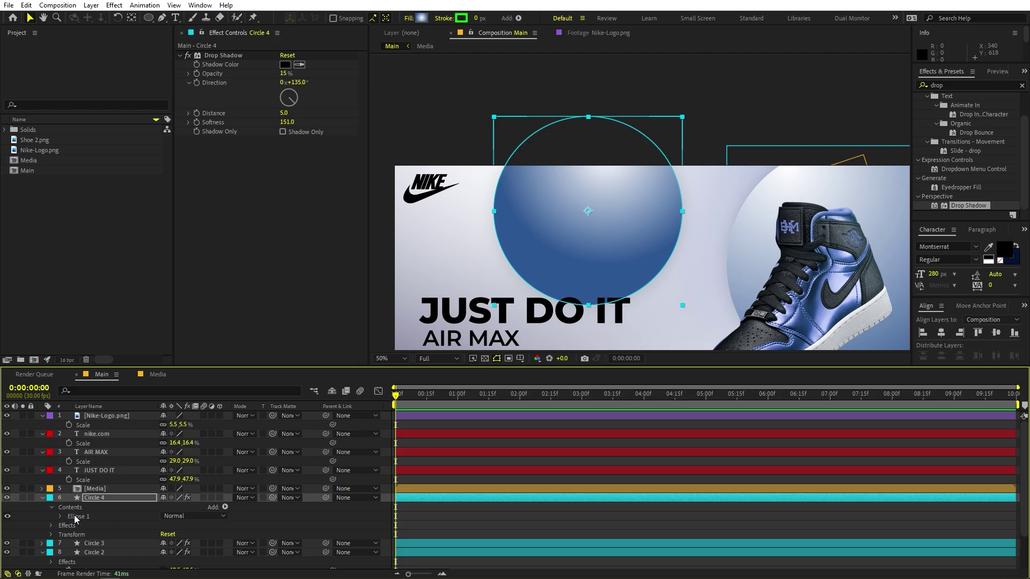
click(77, 517)
click(61, 516)
click(94, 526)
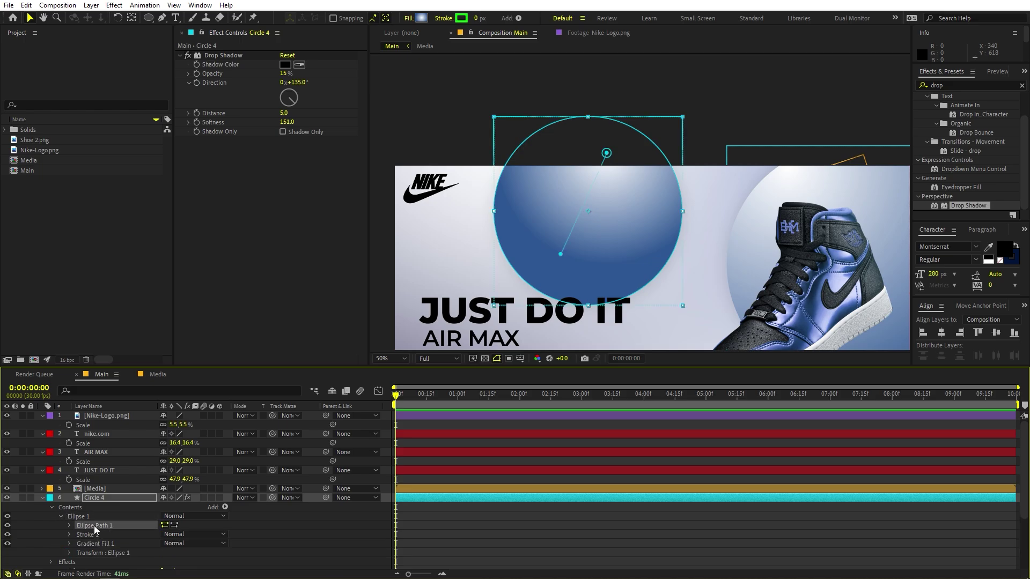
right_click(95, 526)
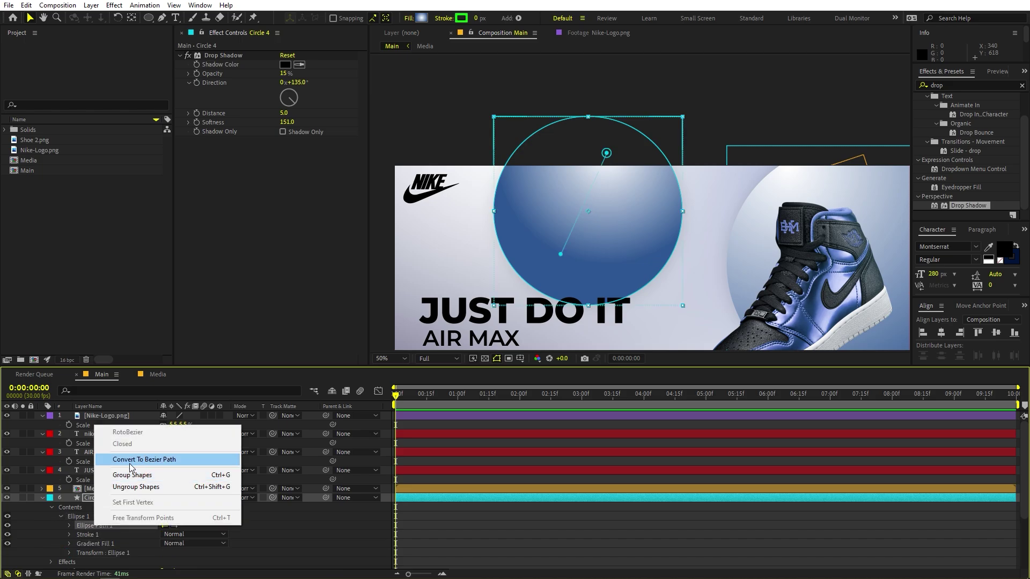
click(159, 460)
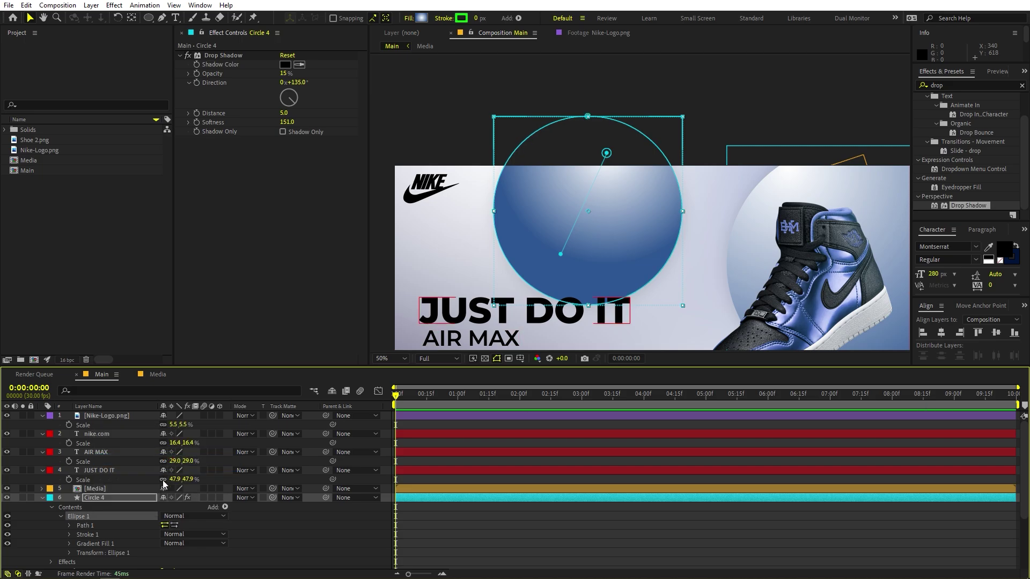
Reshape the Circle 4 path with the Pen tool into a smooth wavy blob stretching from the upper-left corner along the frame's upper edge
click(162, 17)
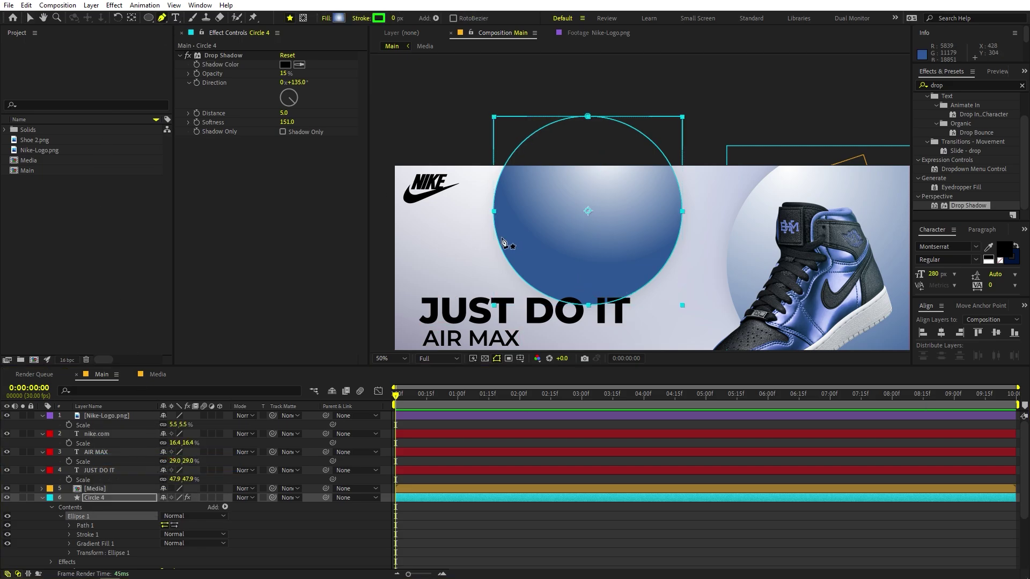
drag(494, 211, 367, 115)
drag(587, 305, 600, 278)
drag(564, 218, 572, 199)
drag(587, 116, 619, 89)
scroll(515, 456, down, 2)
click(510, 454)
key(v)
key(shift+slash)
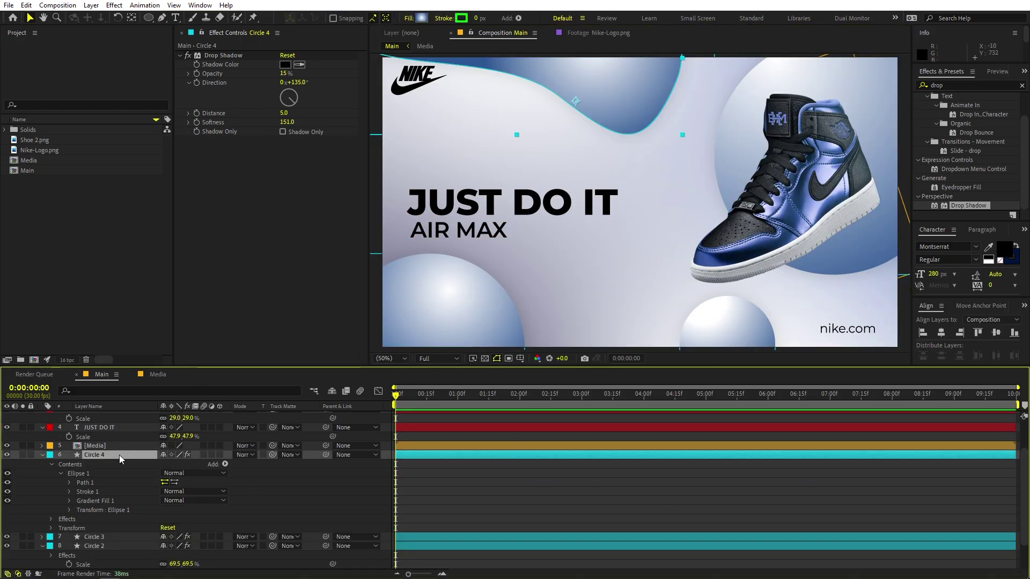
Shift the wavy shape's gradient midpoint to about 68% and move its radial gradient start point farther above the frame
click(424, 17)
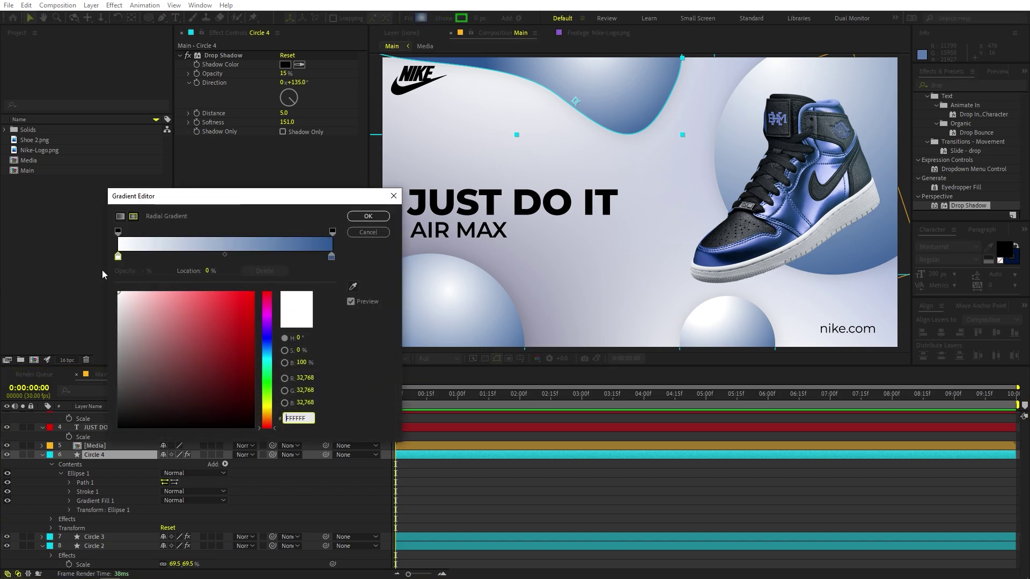
click(332, 258)
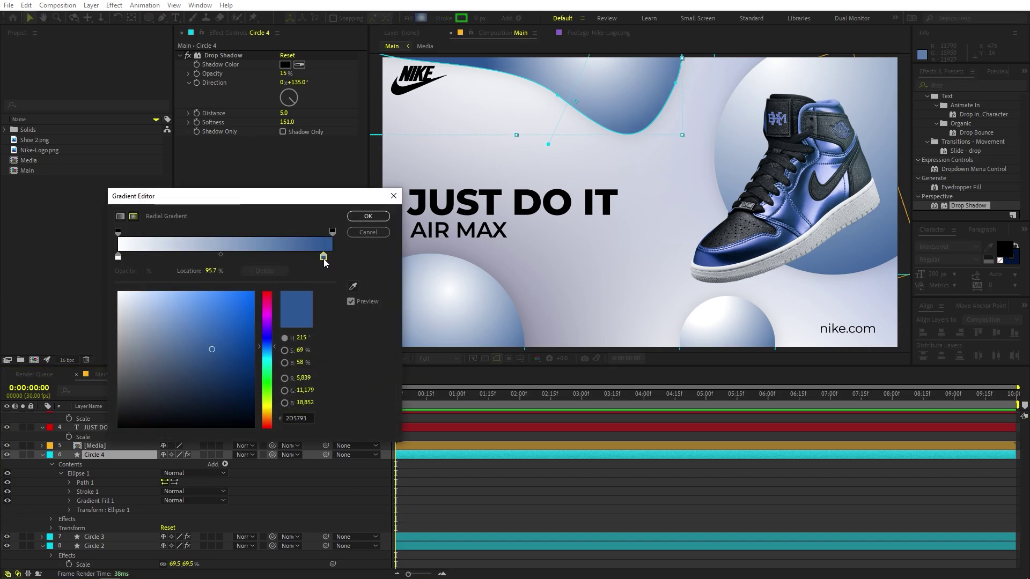
drag(226, 258, 270, 255)
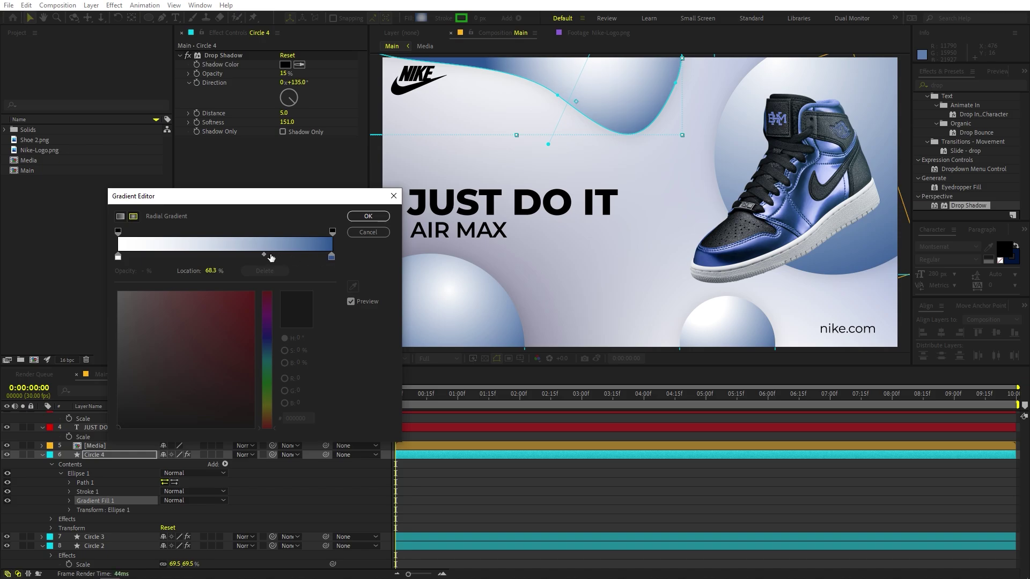
click(368, 217)
key(comma)
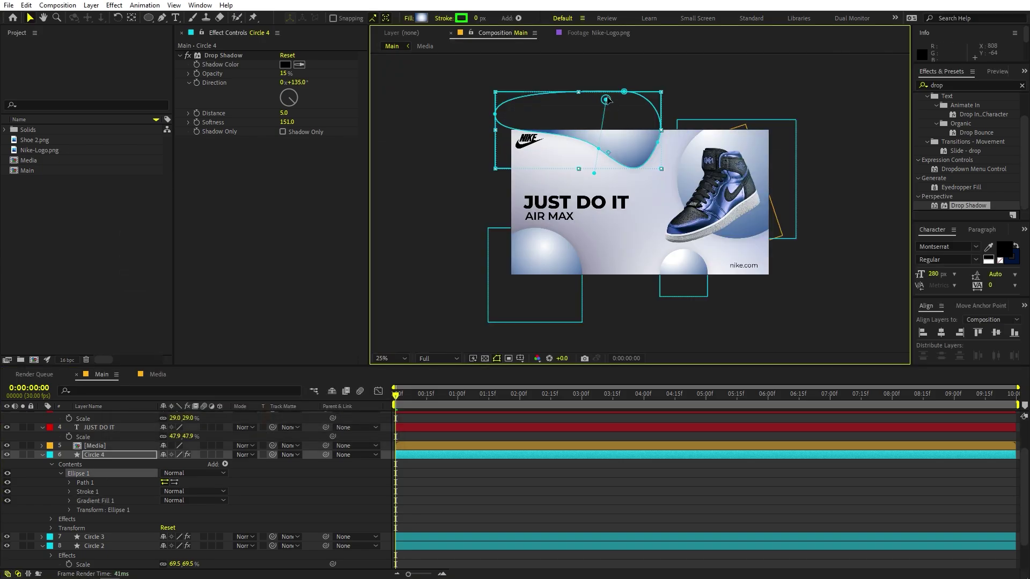
click(576, 504)
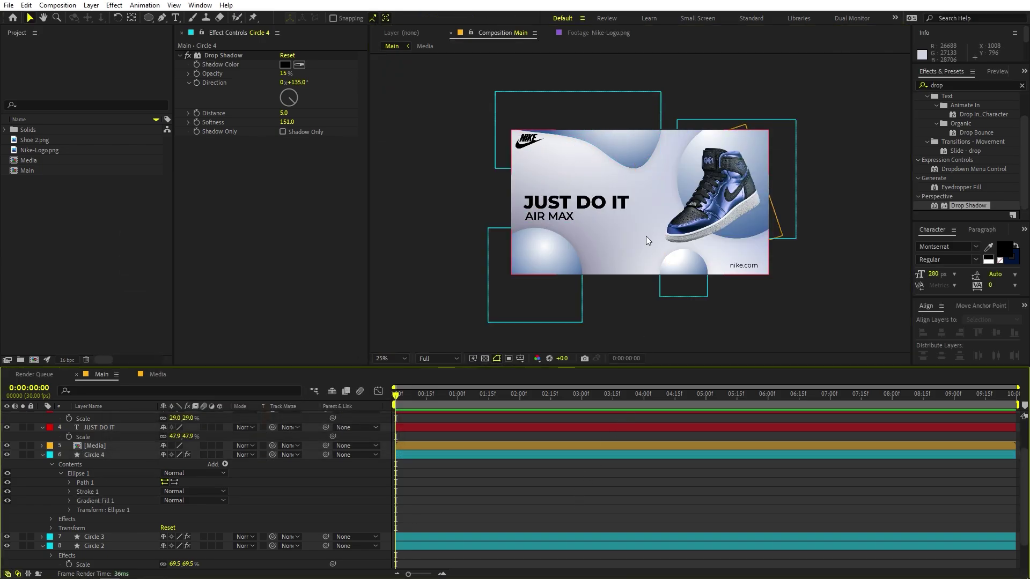
key(period)
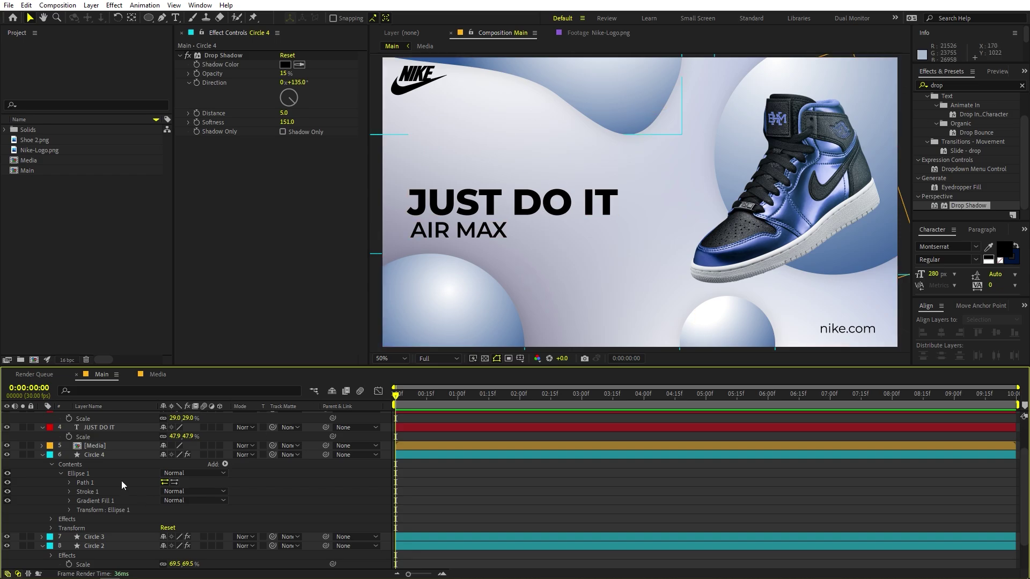
Collapse the expanded properties of all layers in the Main composition and deselect them
click(115, 455)
key(ctrl+a)
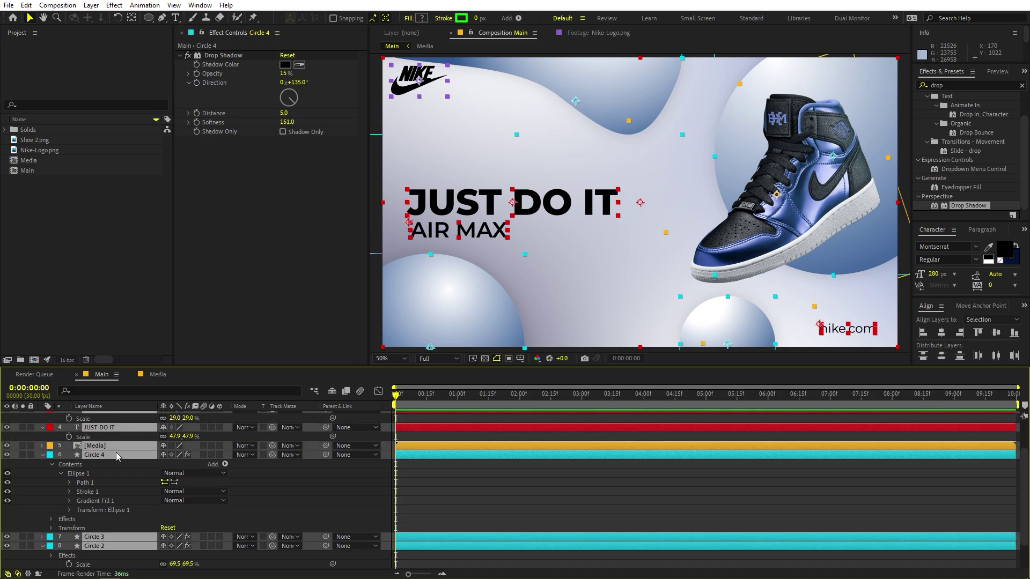
key(u)
click(108, 513)
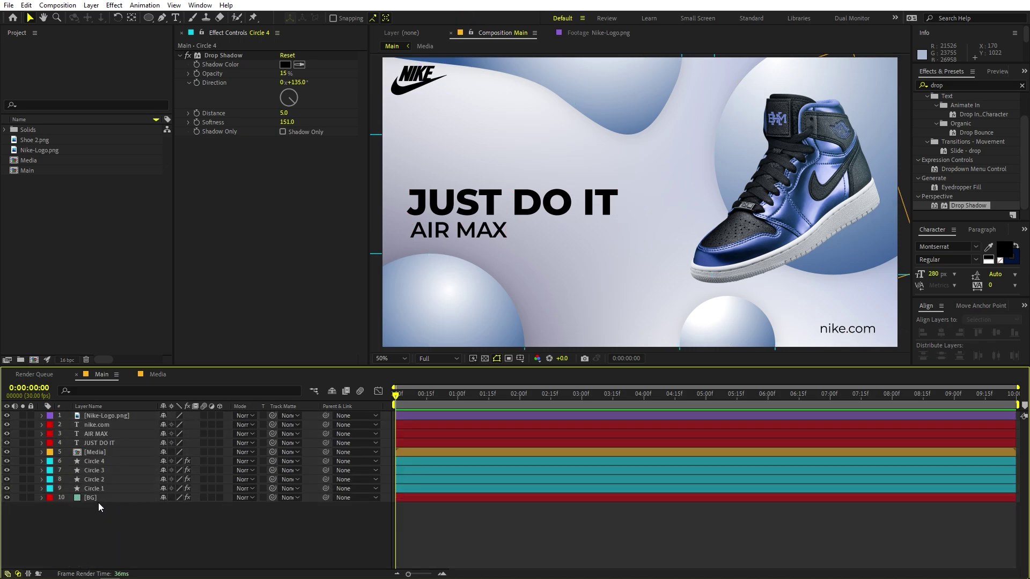
Turn on the 3D switch for every layer from the Nike logo down to Circle 1, leaving out BG
click(99, 499)
click(100, 489)
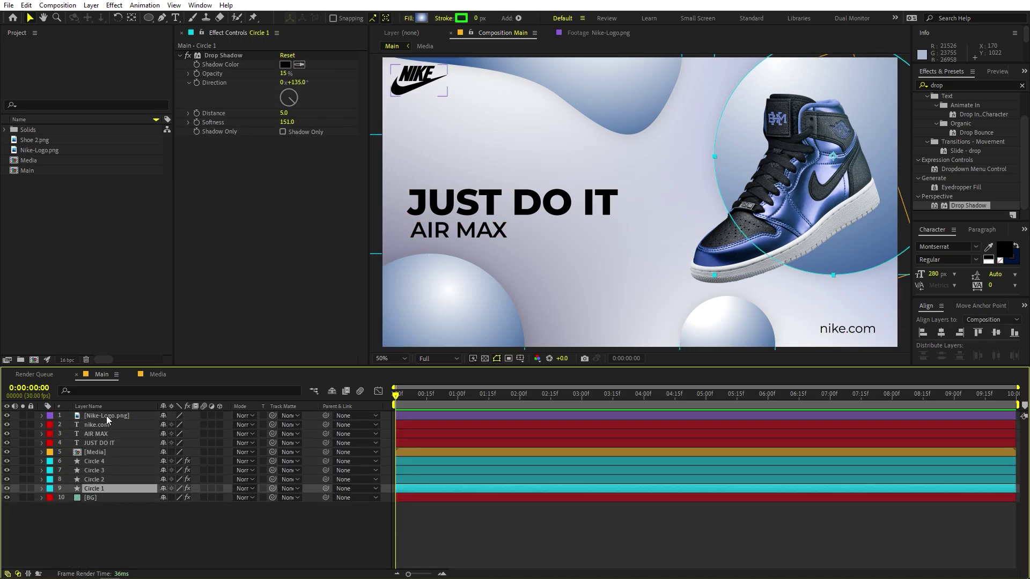
shift+click(107, 416)
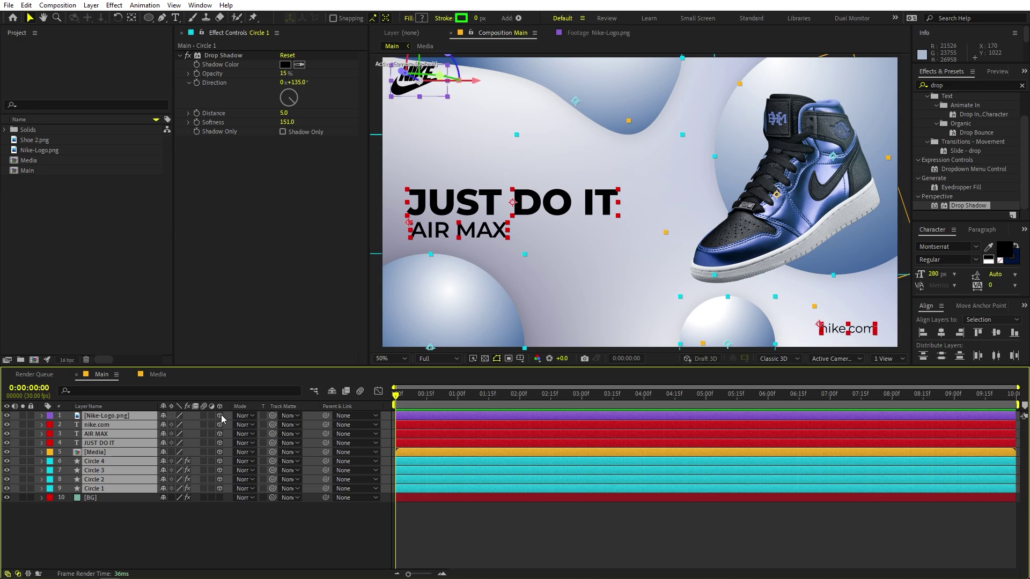
click(219, 416)
click(304, 530)
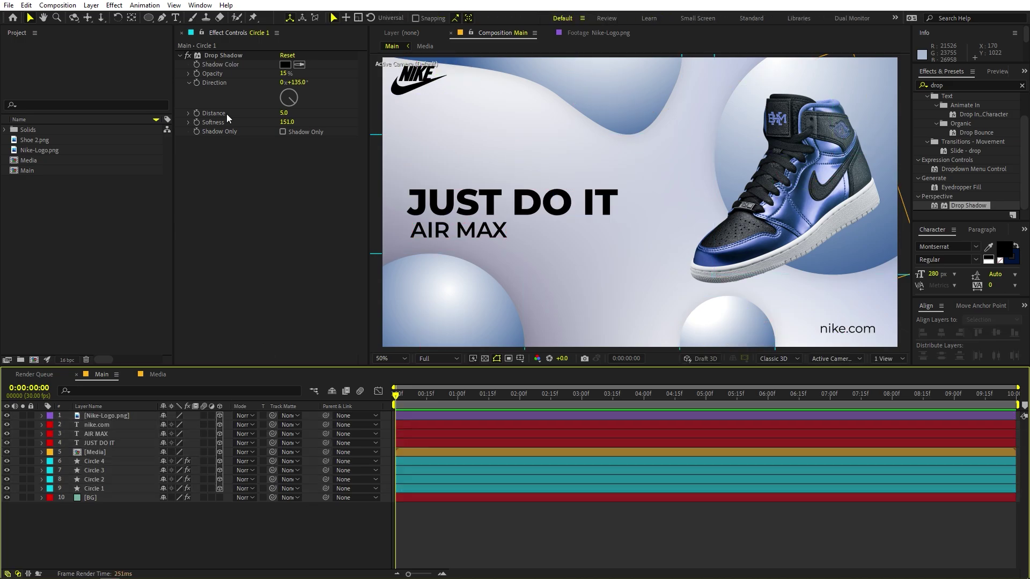
Create a two-node camera named Camera 1 with the 50mm preset
click(91, 6)
mouse_move(101, 17)
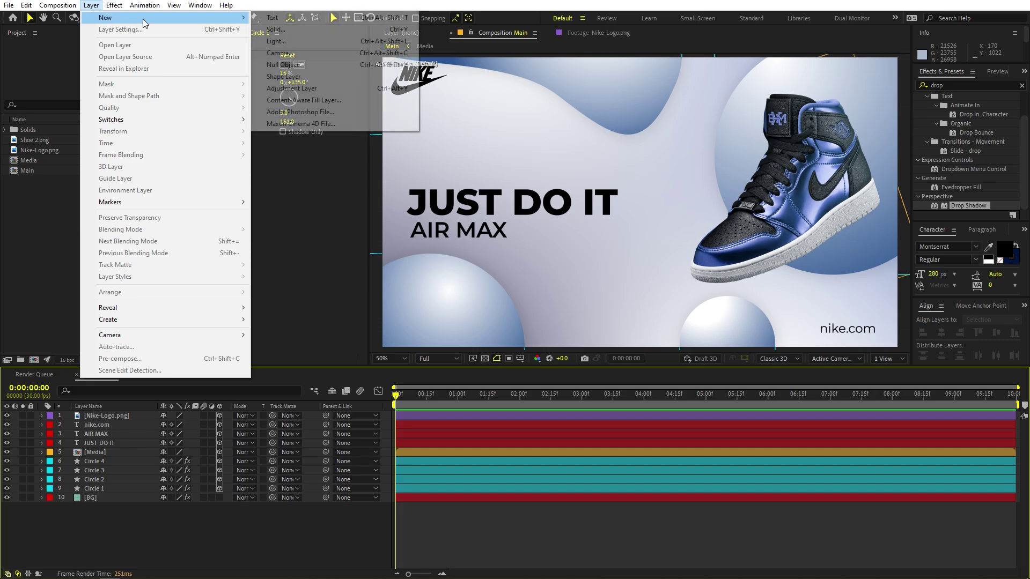
click(273, 53)
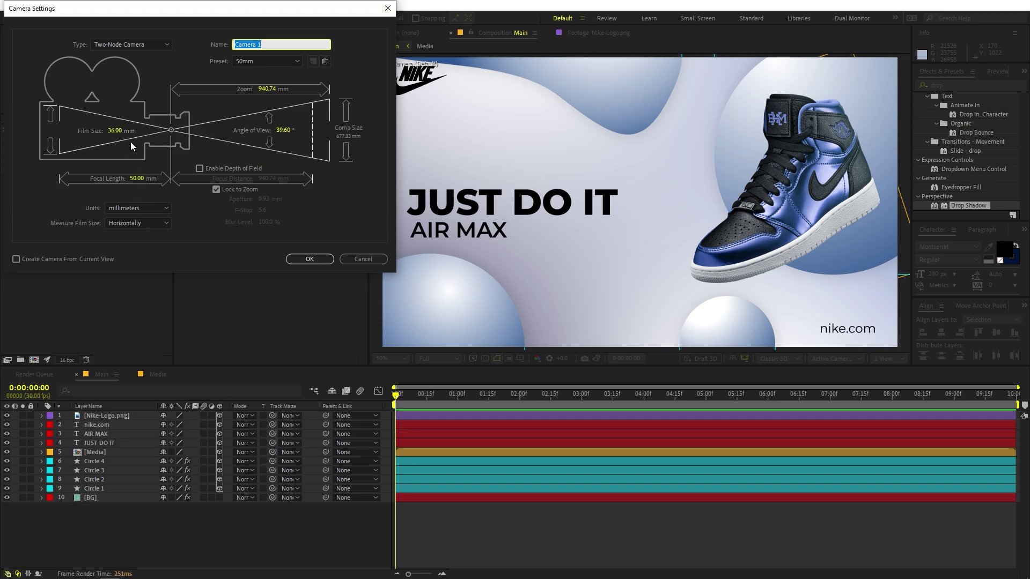
click(302, 260)
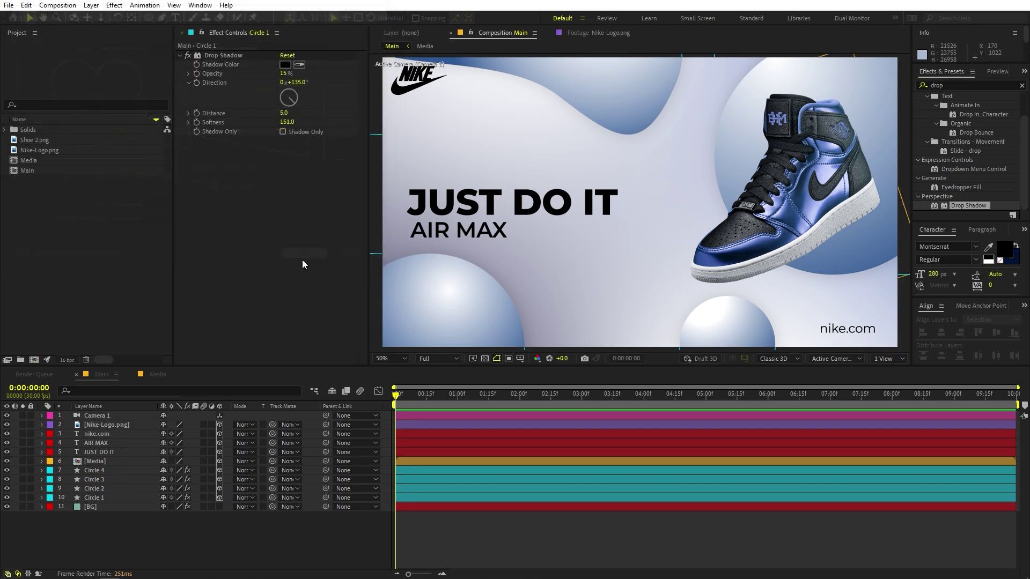
Add a null object, make it a 3D layer and parent Camera 1 to it
click(92, 5)
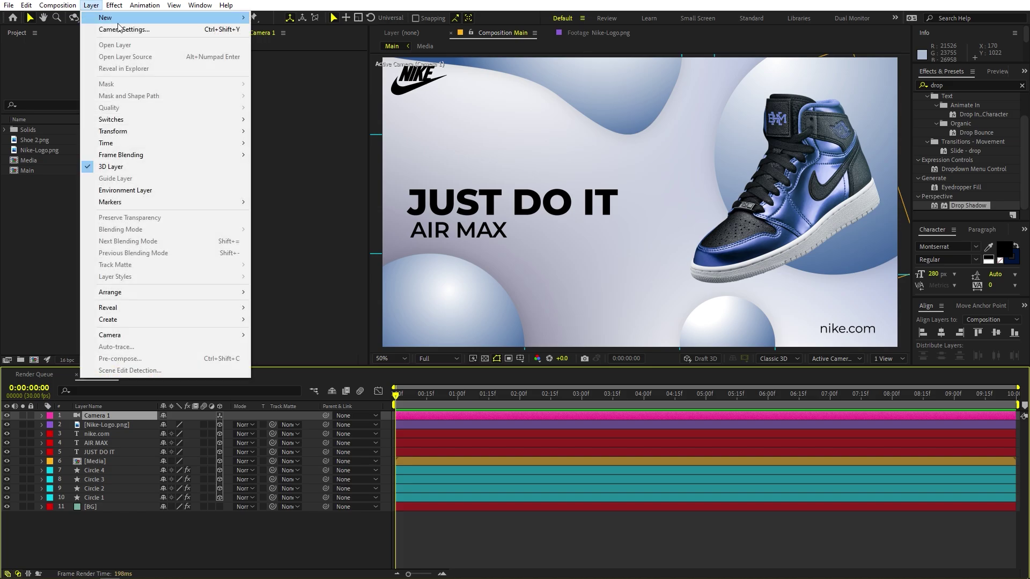
mouse_move(131, 18)
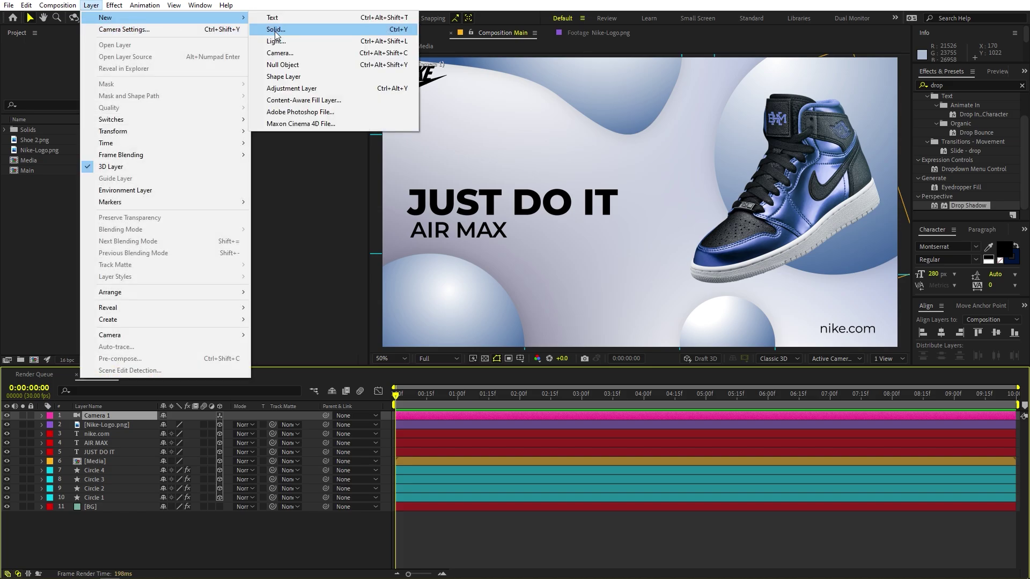
click(283, 64)
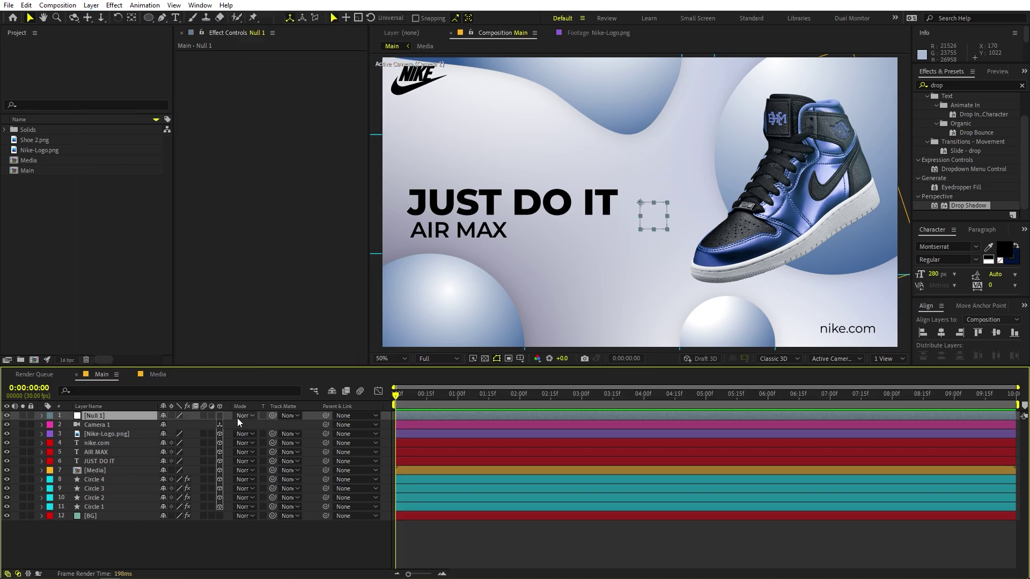
click(220, 416)
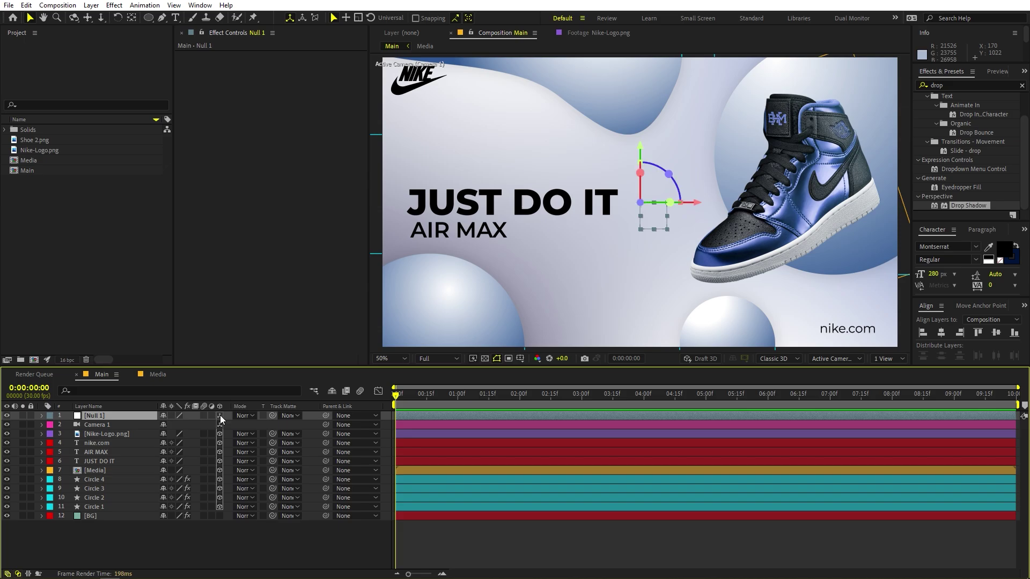
click(109, 425)
drag(325, 424, 105, 415)
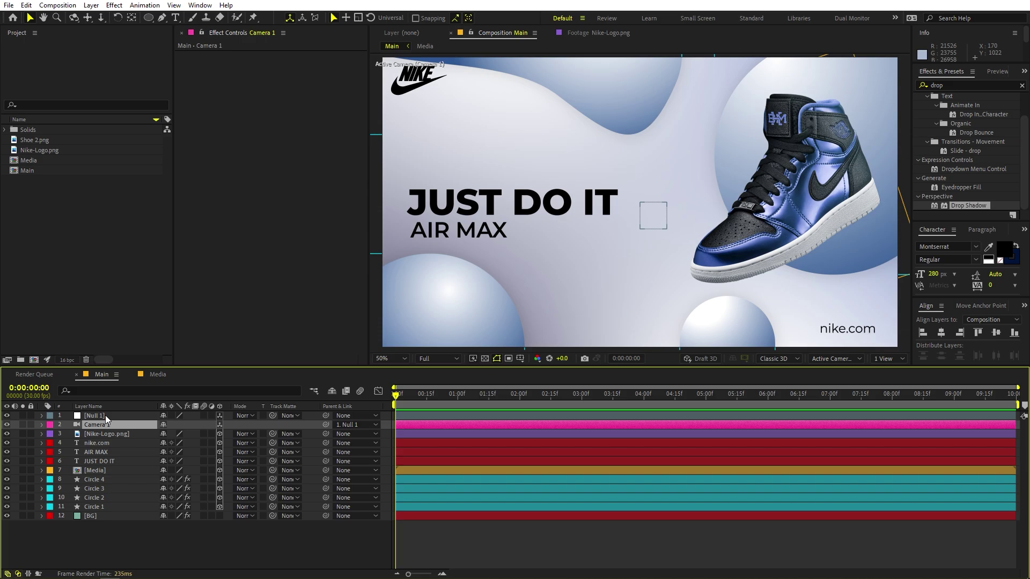
click(105, 415)
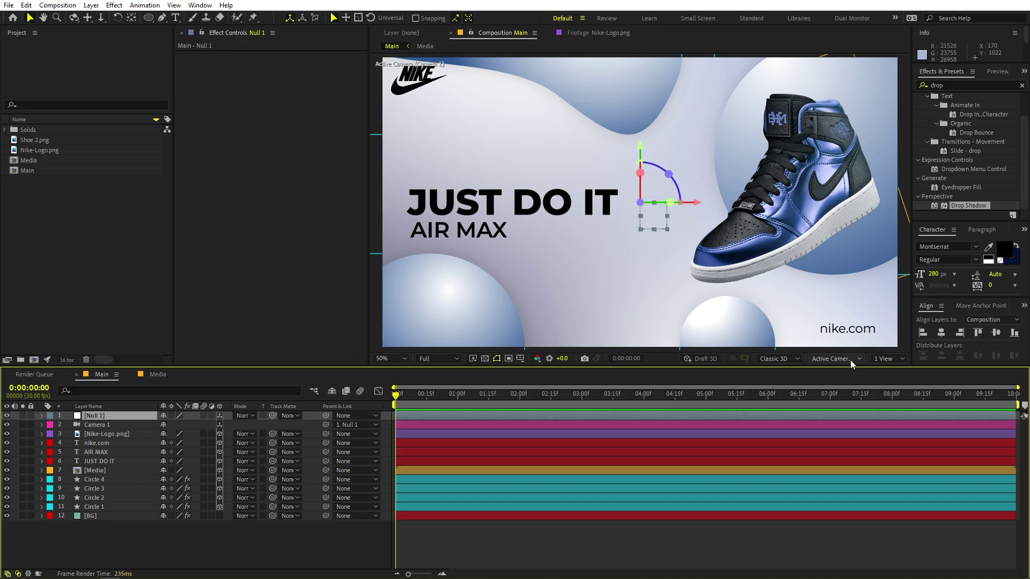
Show the composition in two views, with the Left view at 8.3% framing the camera rig and the Active Camera view at 25%
click(886, 360)
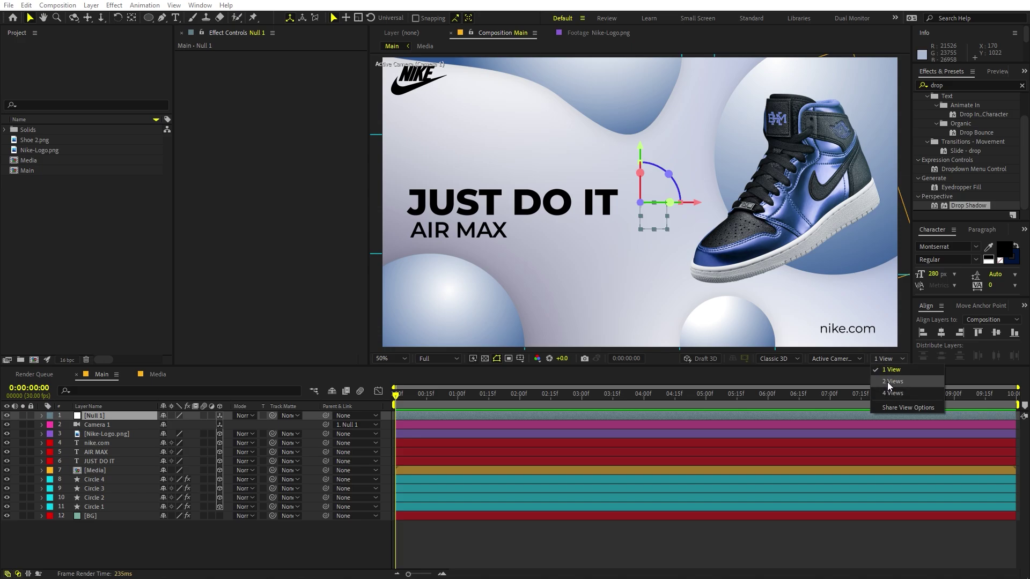
click(888, 382)
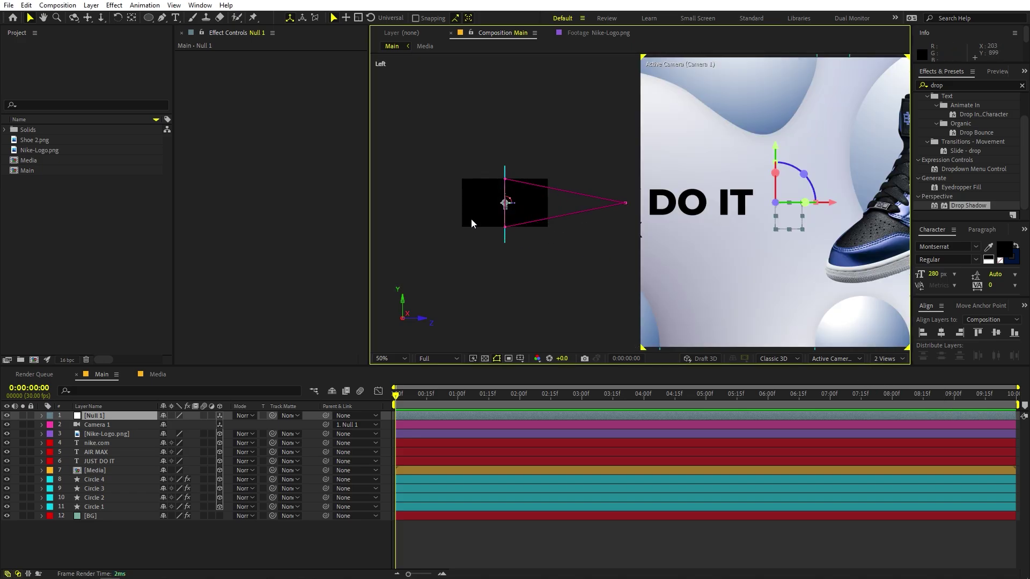
scroll(471, 219, down, 2)
scroll(701, 246, down, 2)
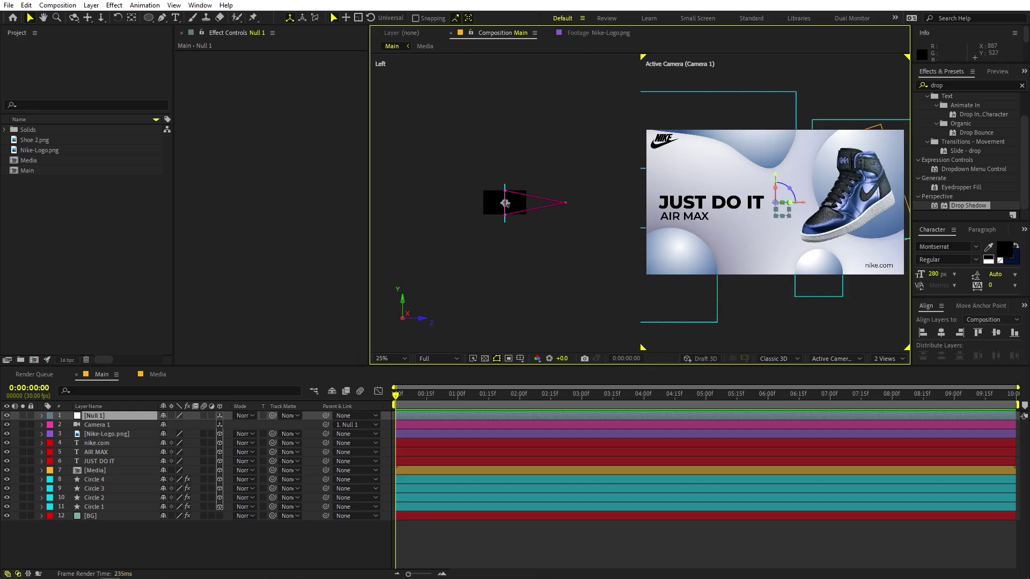
scroll(505, 202, up, 2)
drag(555, 147, 503, 159)
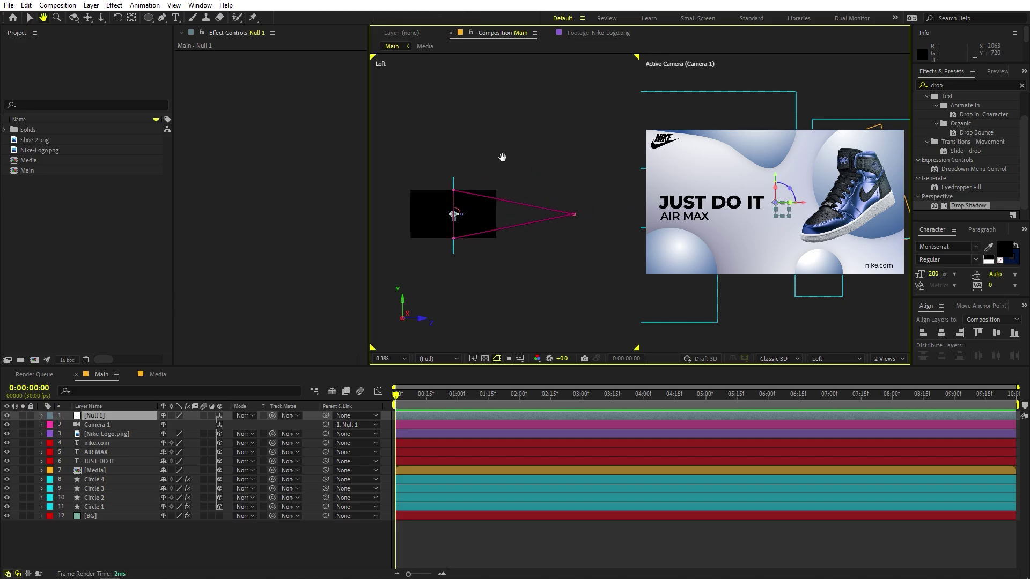
click(576, 214)
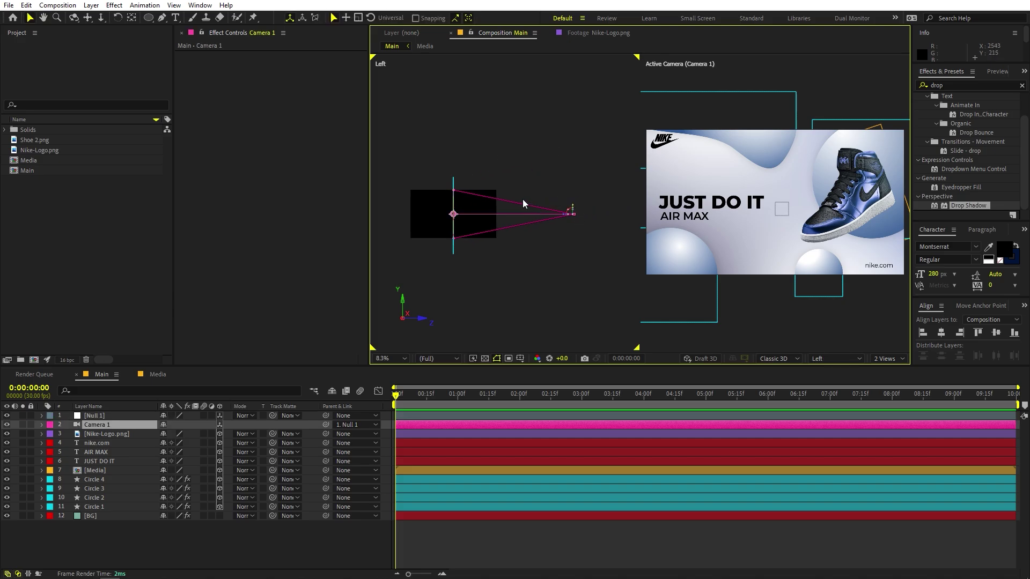
click(455, 188)
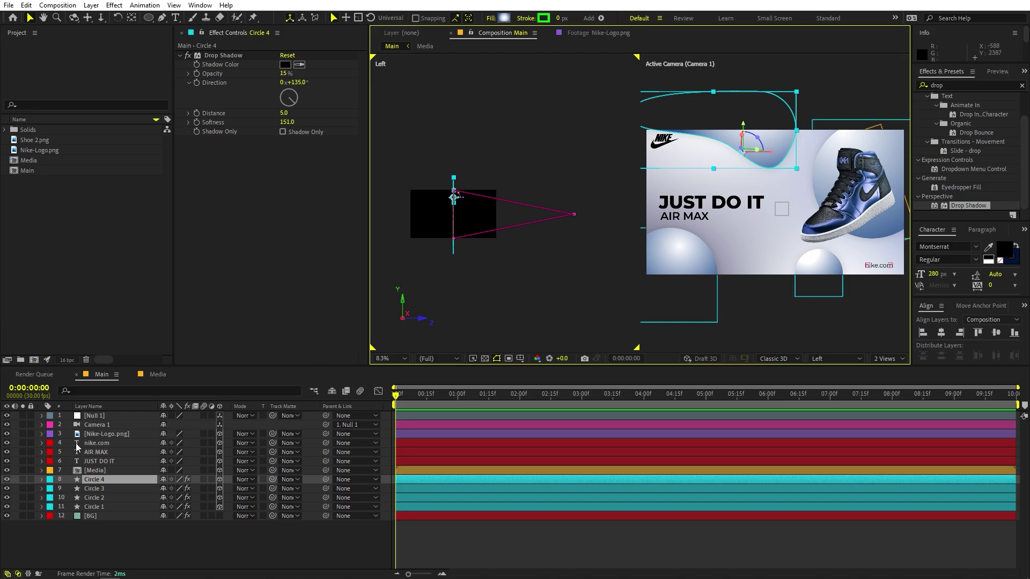
click(95, 417)
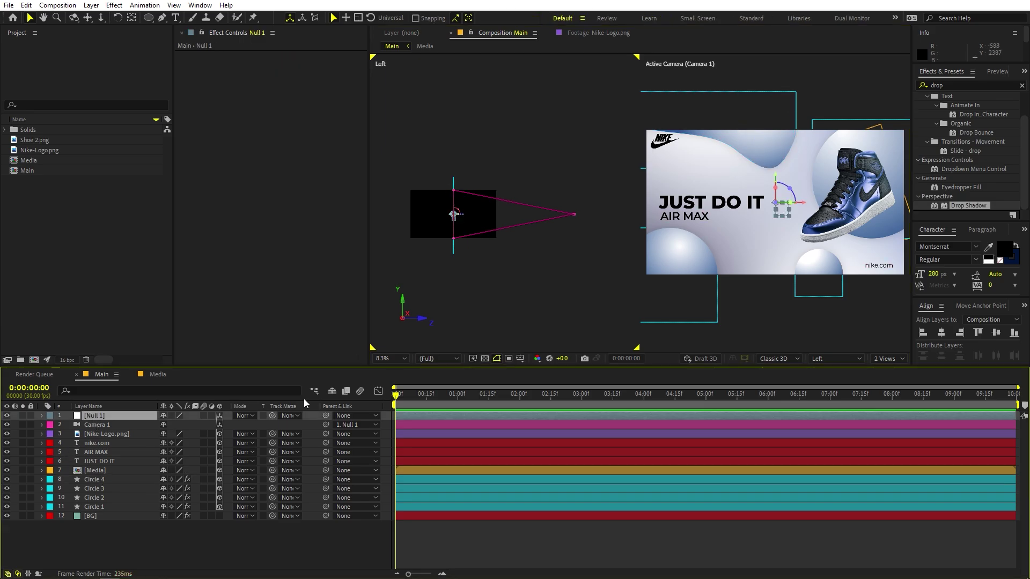
click(392, 360)
Keyframe the null's position at 960, 540, 0 and place that keyframe at 3 seconds
click(105, 416)
key(p)
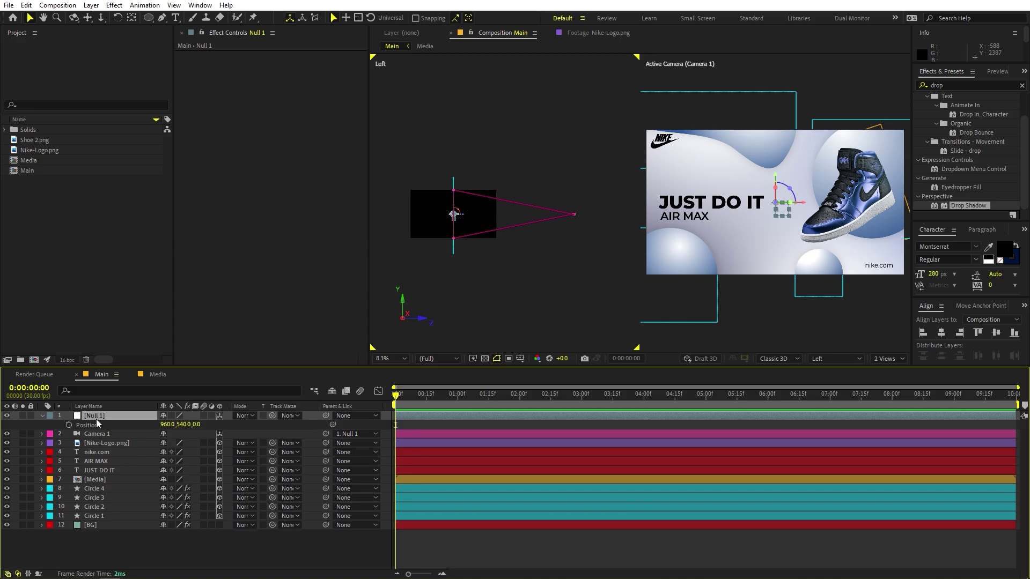
click(69, 425)
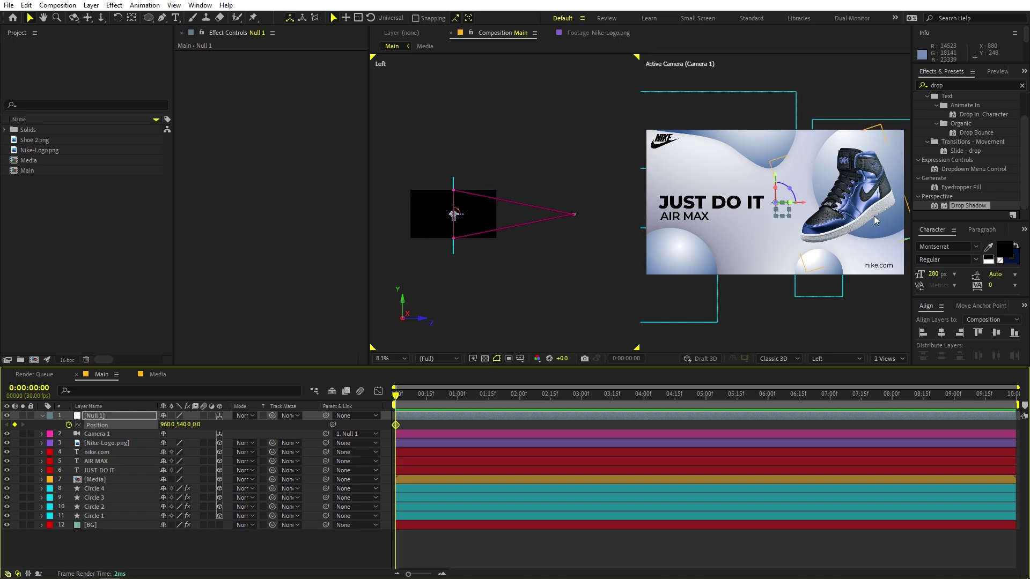
drag(397, 426, 446, 426)
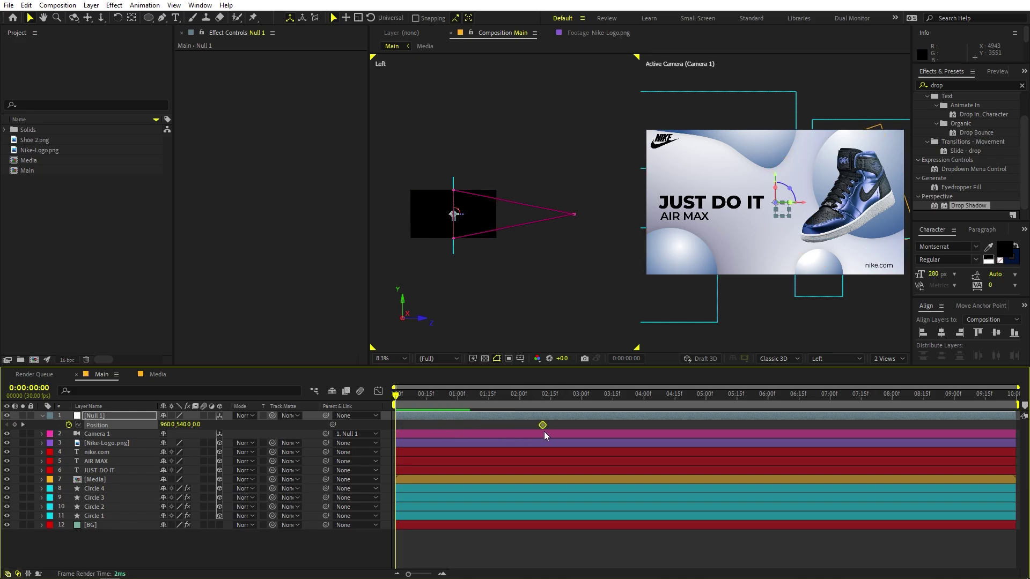
drag(544, 431, 583, 424)
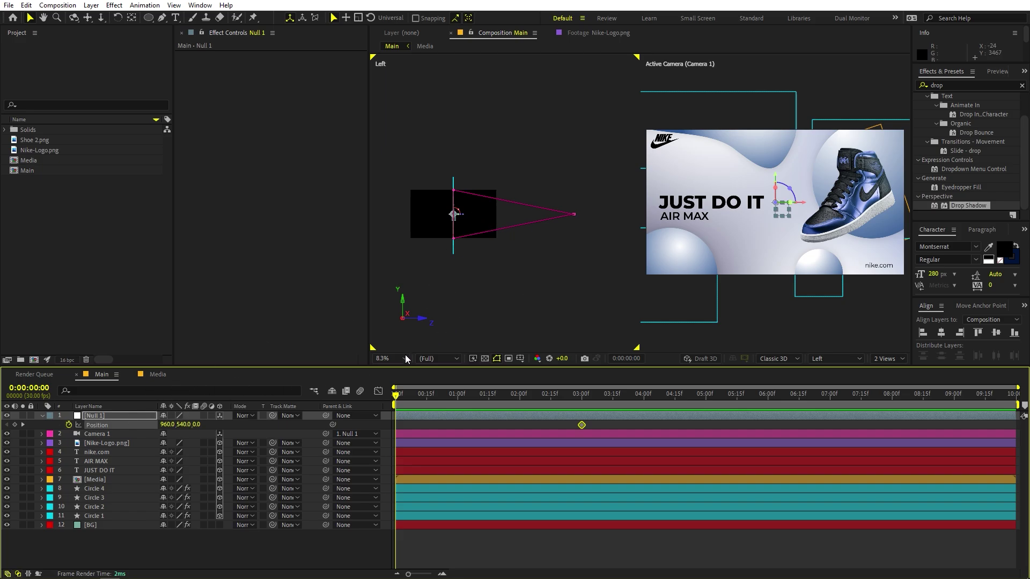
Pull the null back along Z to about -5216 in a position keyframe at the start of the timeline
drag(198, 425, 64, 438)
click(97, 452)
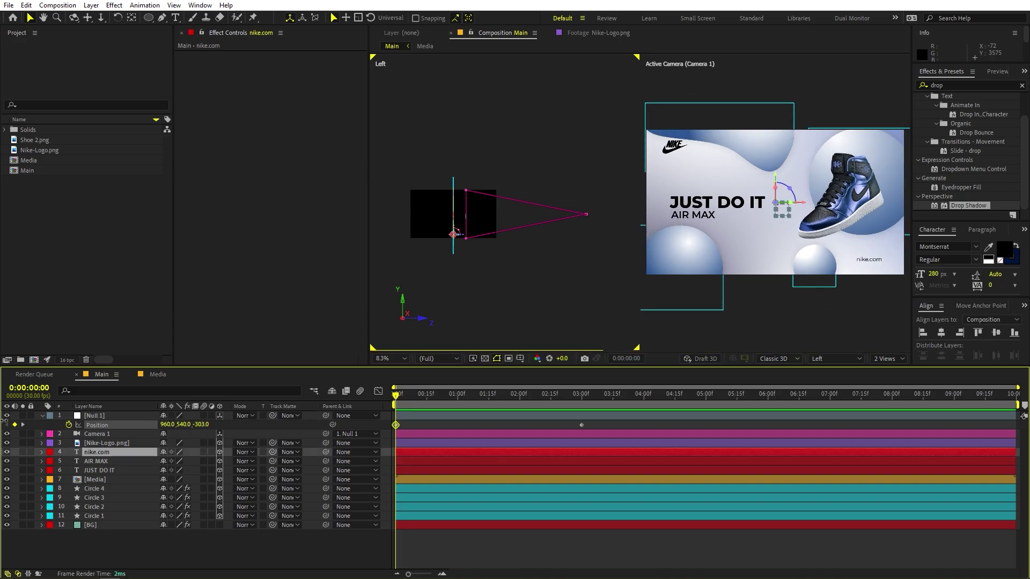
drag(201, 425, 0, 436)
click(510, 214)
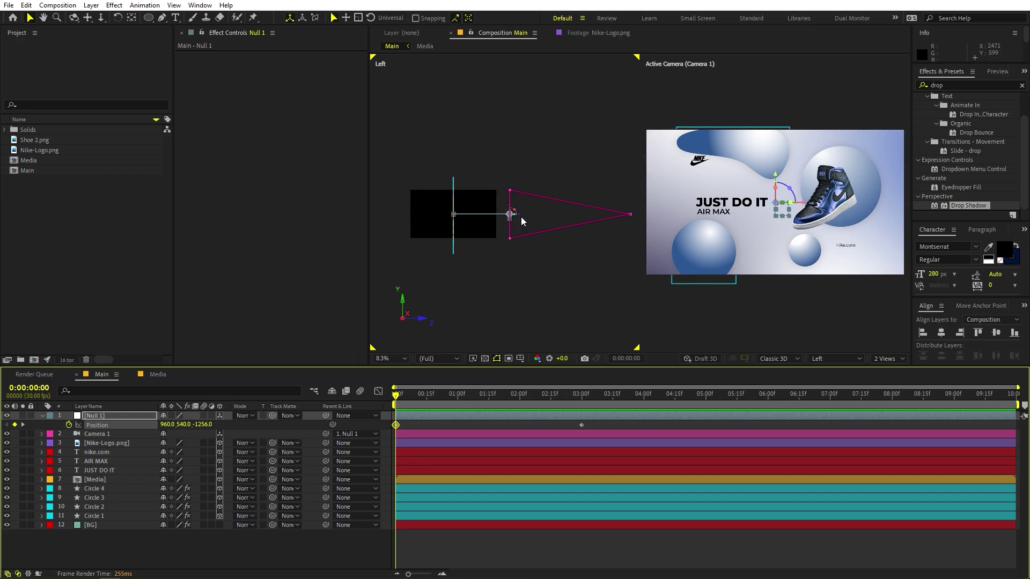
key(comma)
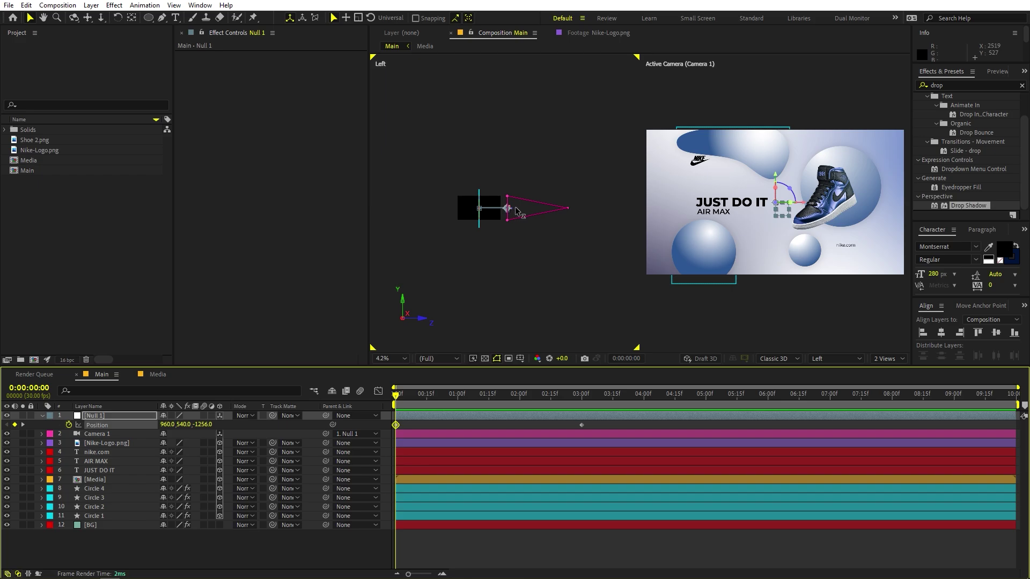
drag(517, 210, 596, 209)
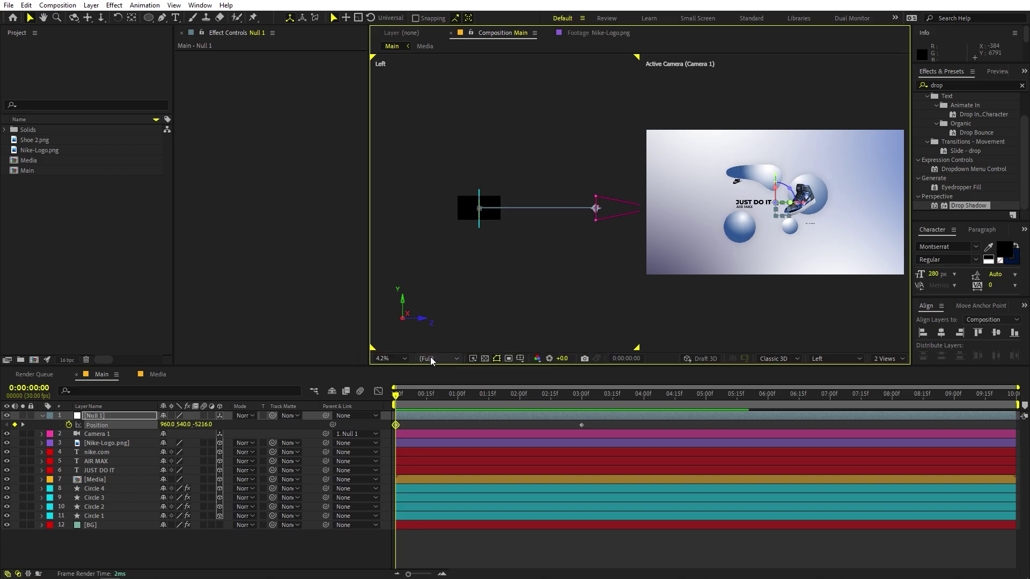
Duplicate the Circle 1 layer and move the copy between the Media and Circle 4 layers
scroll(512, 238, down, 2)
drag(515, 237, 485, 263)
drag(465, 277, 491, 264)
key(v)
scroll(491, 263, up, 1)
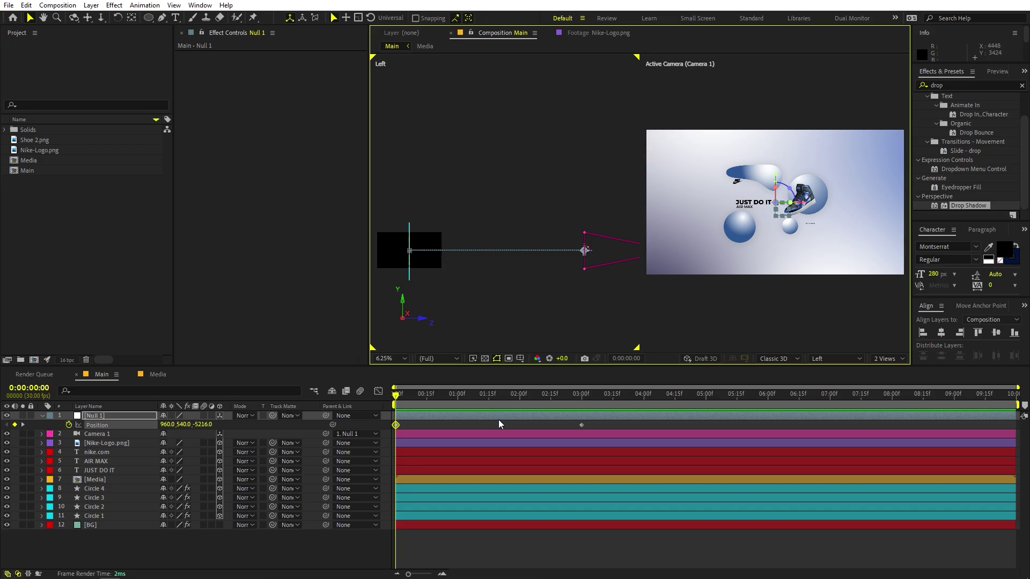
click(476, 429)
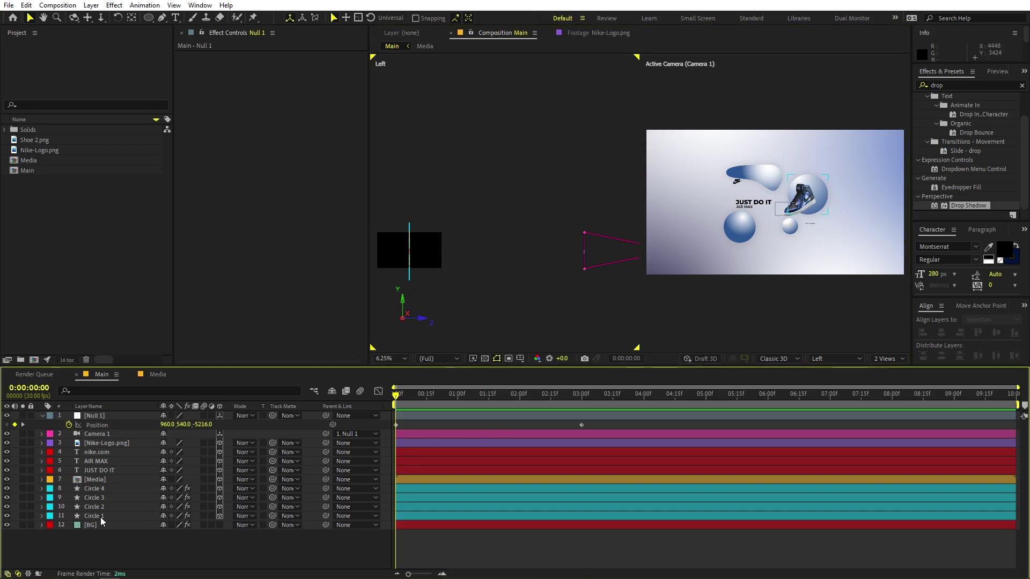
click(99, 489)
click(98, 516)
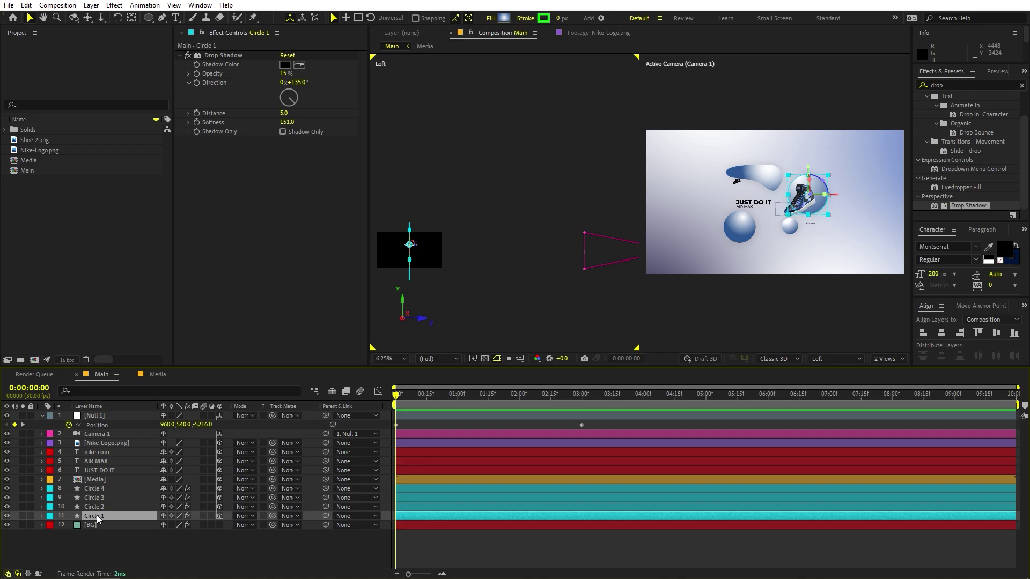
key(ctrl+d)
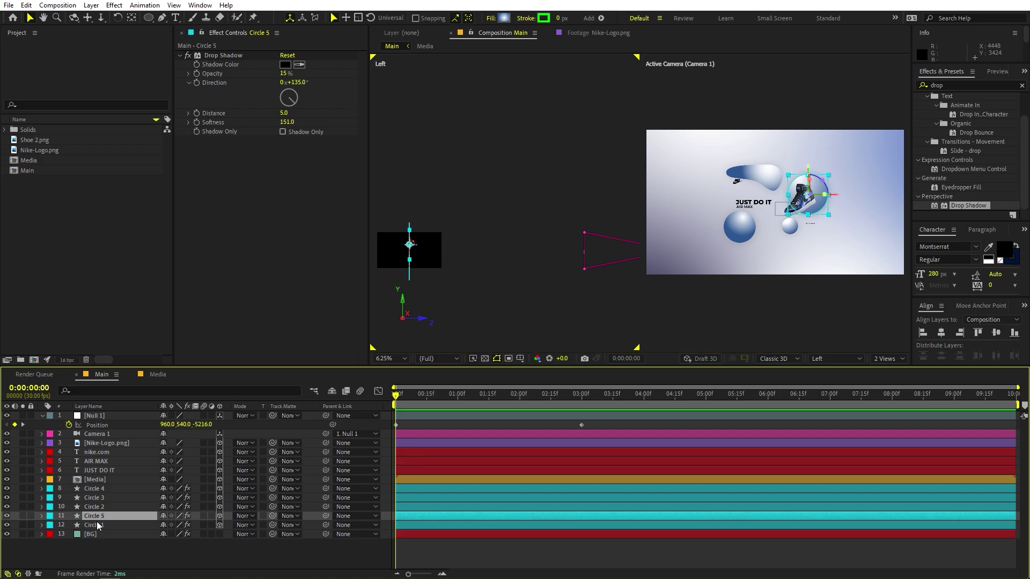
drag(97, 519, 95, 488)
Set the duplicated circle layer's label color to Yellow
click(50, 488)
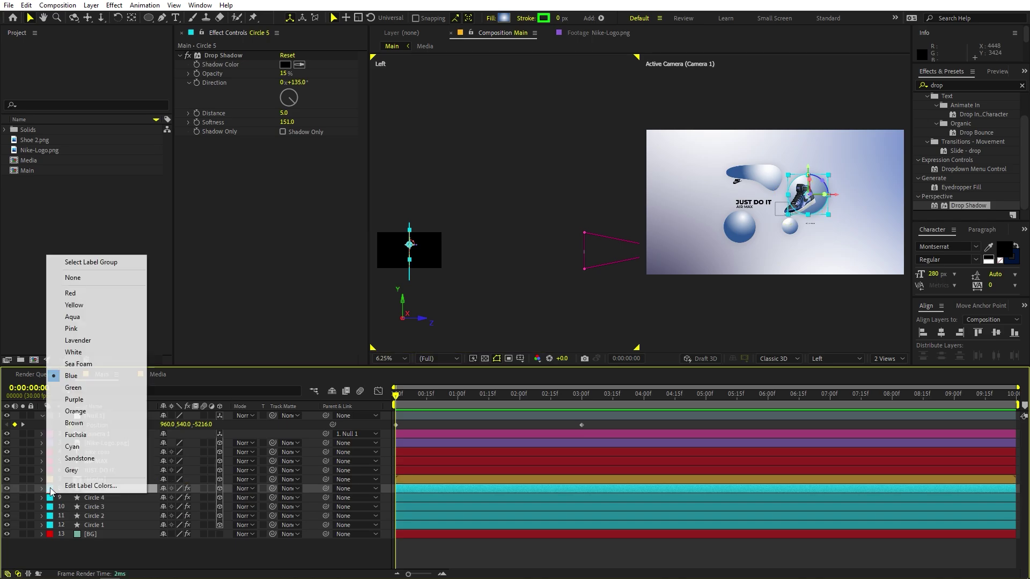
click(82, 329)
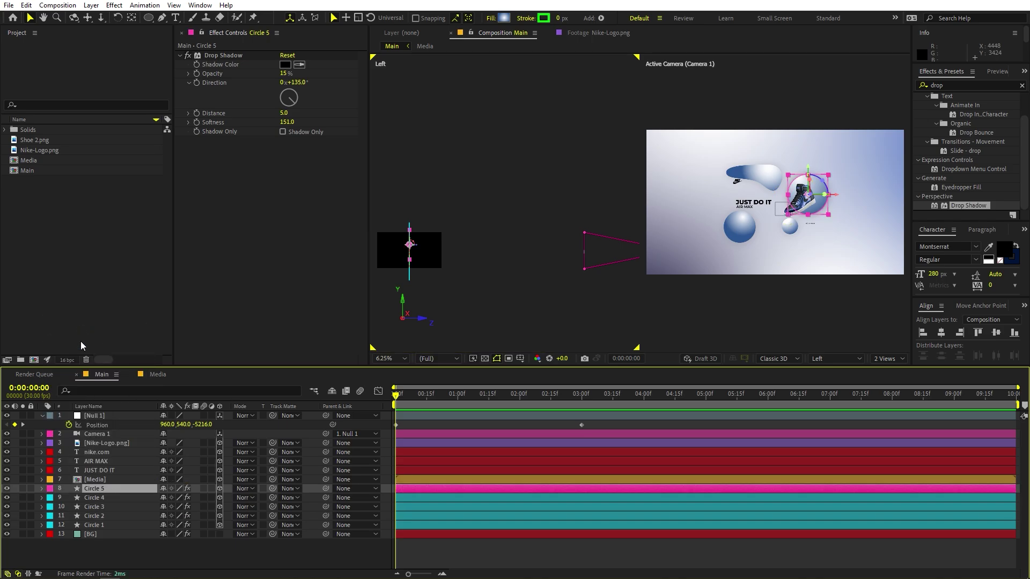
click(50, 489)
click(74, 305)
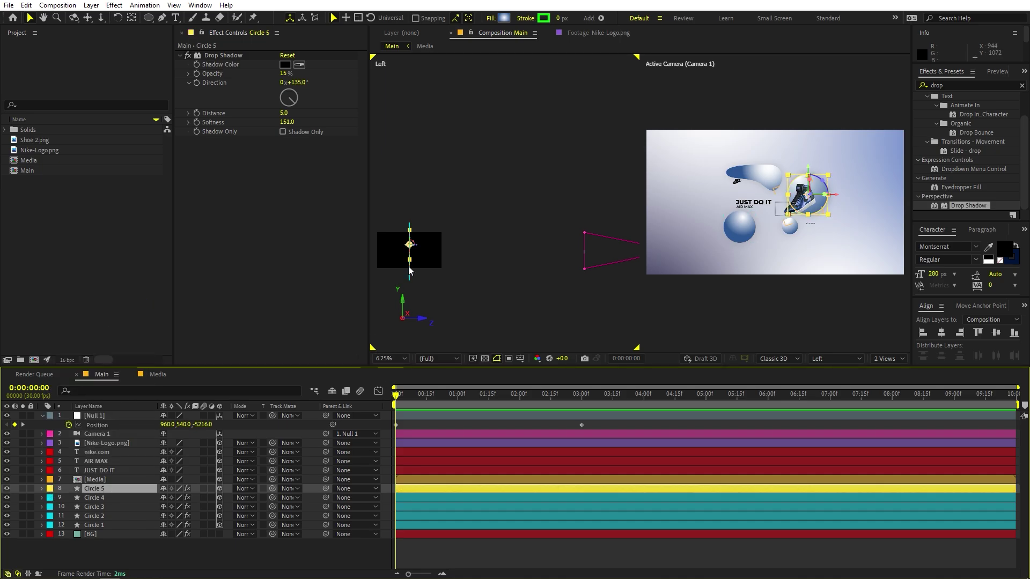
scroll(417, 248, up, 1)
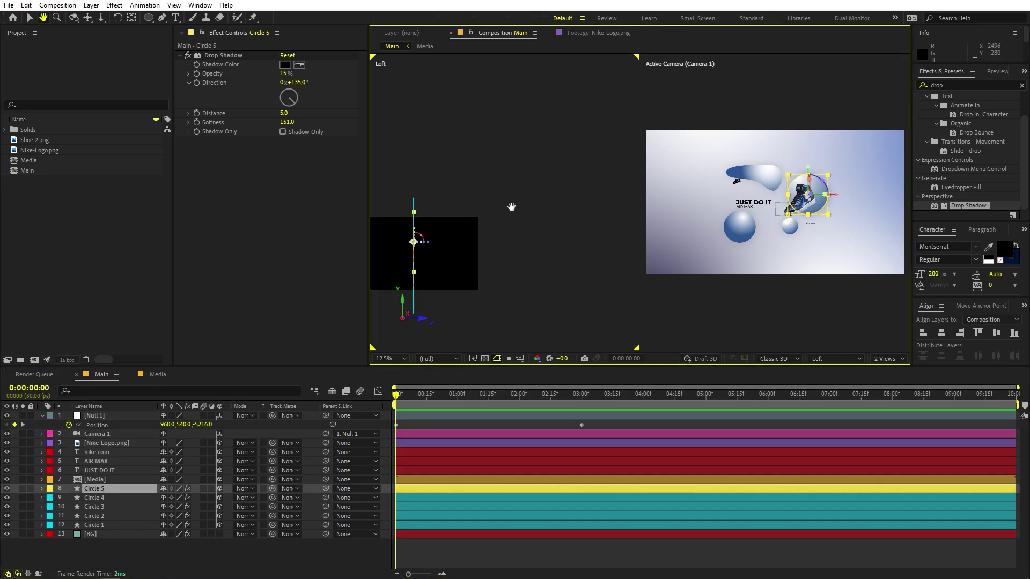
Move the yellow Circle 5 layer forward along Z so it sits just in front of the camera
drag(429, 247, 955, 208)
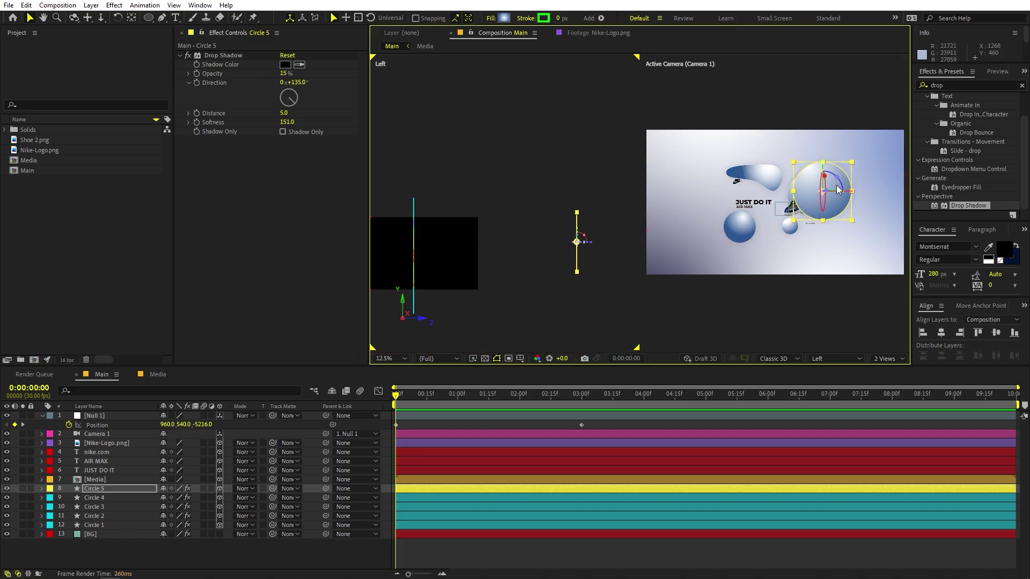
scroll(503, 250, down, 2)
drag(540, 219, 539, 264)
scroll(525, 262, up, 1)
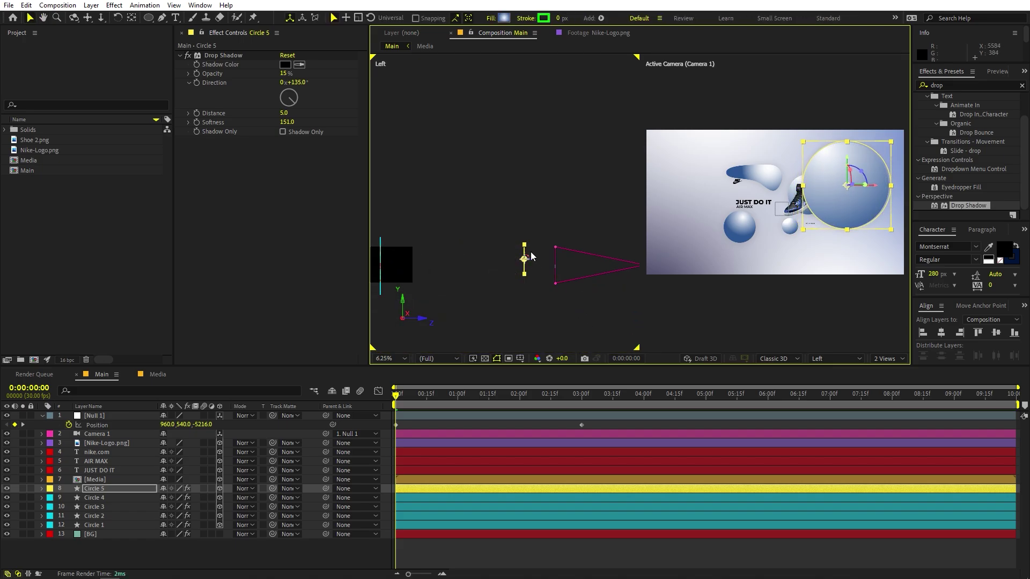
Scale Circle 5 to about 185.7% and reposition it at the upper-right edge of the camera frame
click(127, 493)
key(s)
drag(177, 498, 184, 498)
drag(853, 188, 860, 139)
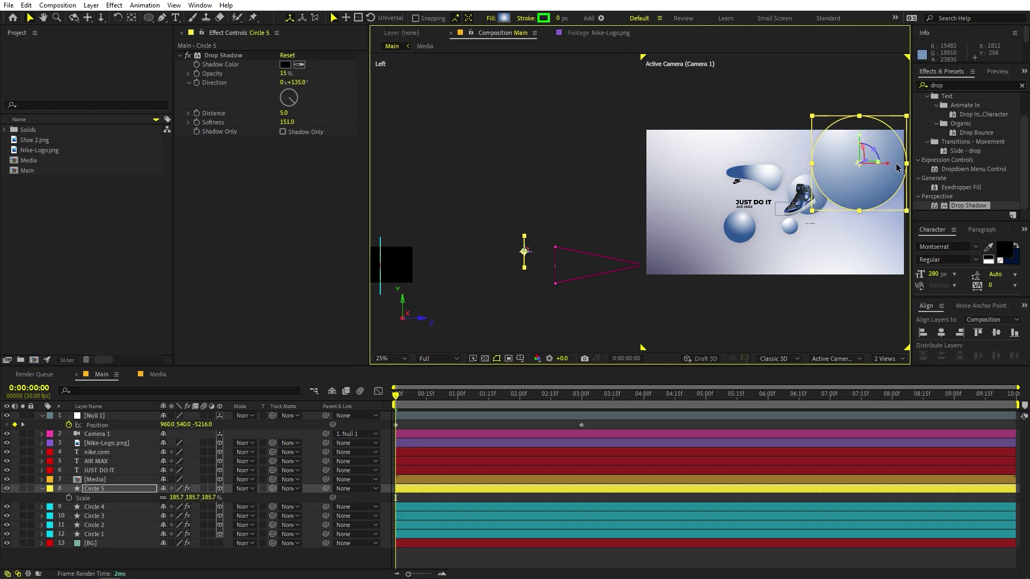
drag(899, 168, 912, 168)
Duplicate Circle 5, scale the copy to about 149.9%, and place it closer to the camera at the frame's lower-left corner
click(113, 488)
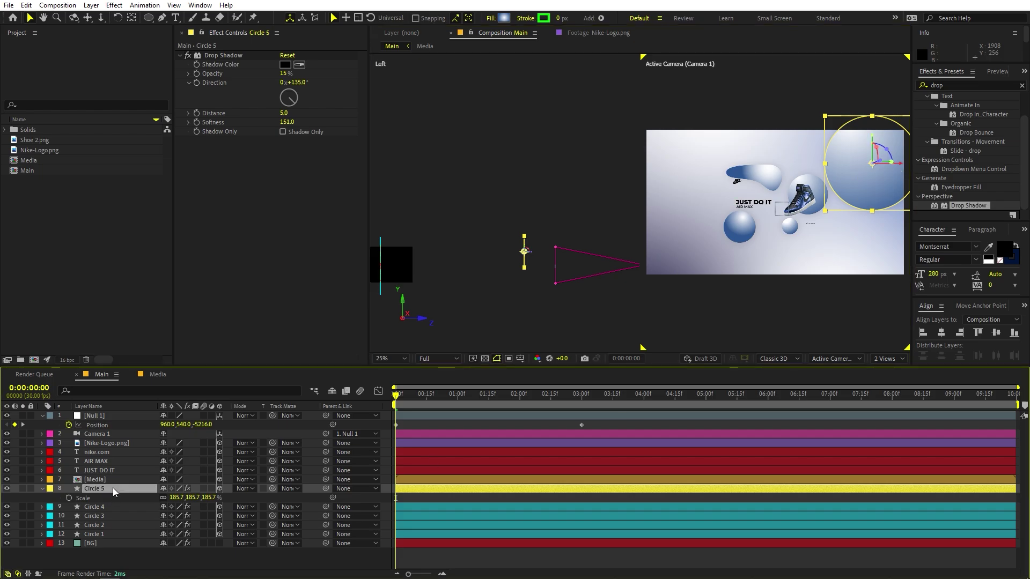
key(ctrl+d)
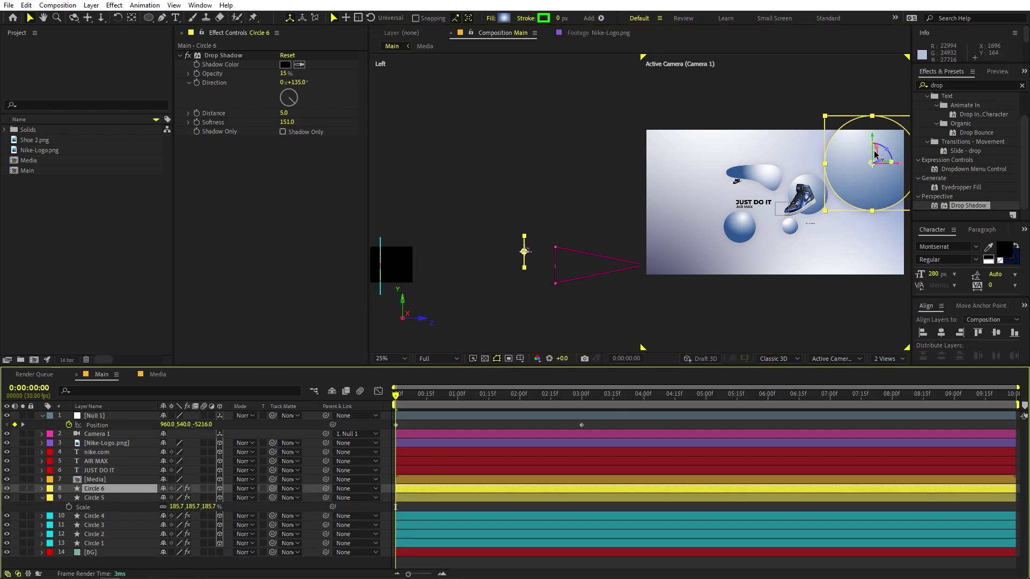
mouse_move(872, 141)
mouse_down()
mouse_move(873, 236)
mouse_move(885, 266)
mouse_move(721, 267)
mouse_up()
key(s)
drag(173, 497, 188, 450)
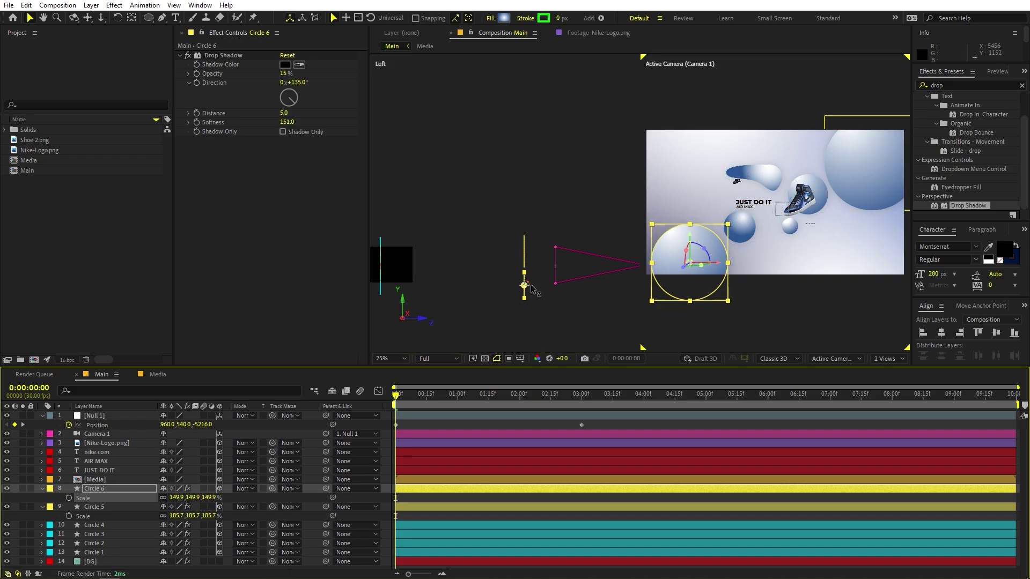
drag(531, 289, 568, 290)
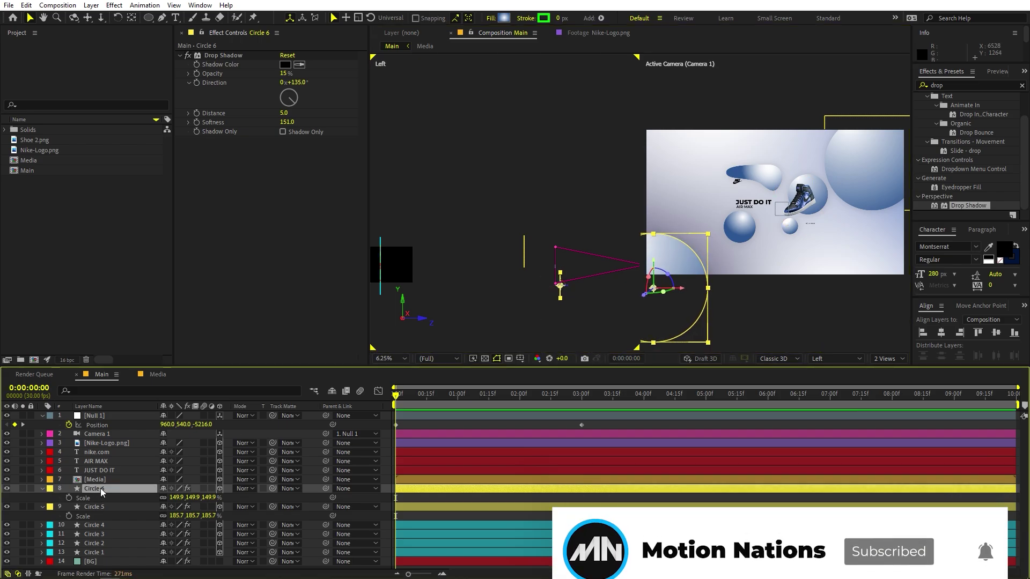
Duplicate Circle 6 and move the copy farther from the camera and up to the upper-left part of the frame
key(ctrl+d)
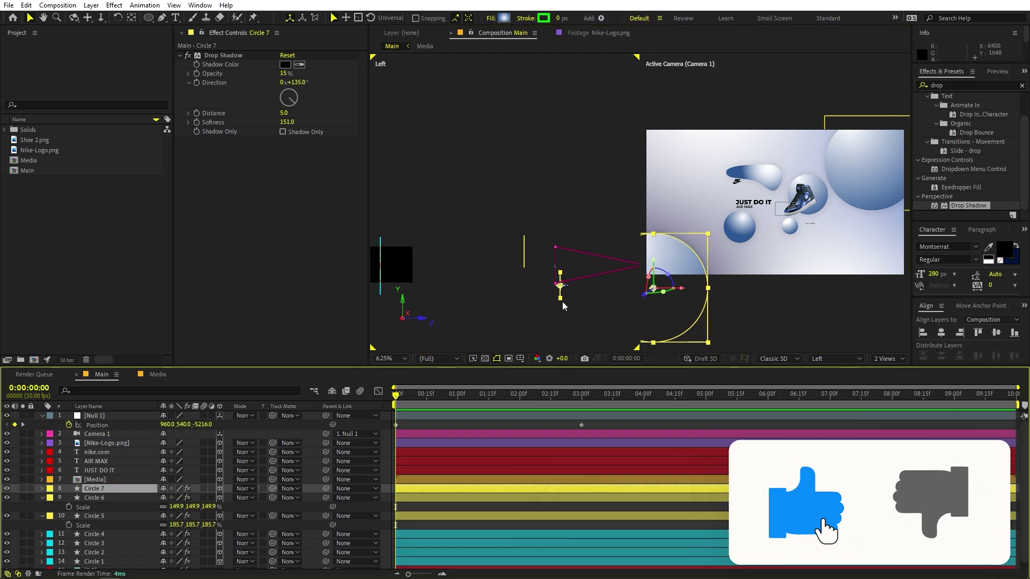
drag(513, 299, 478, 299)
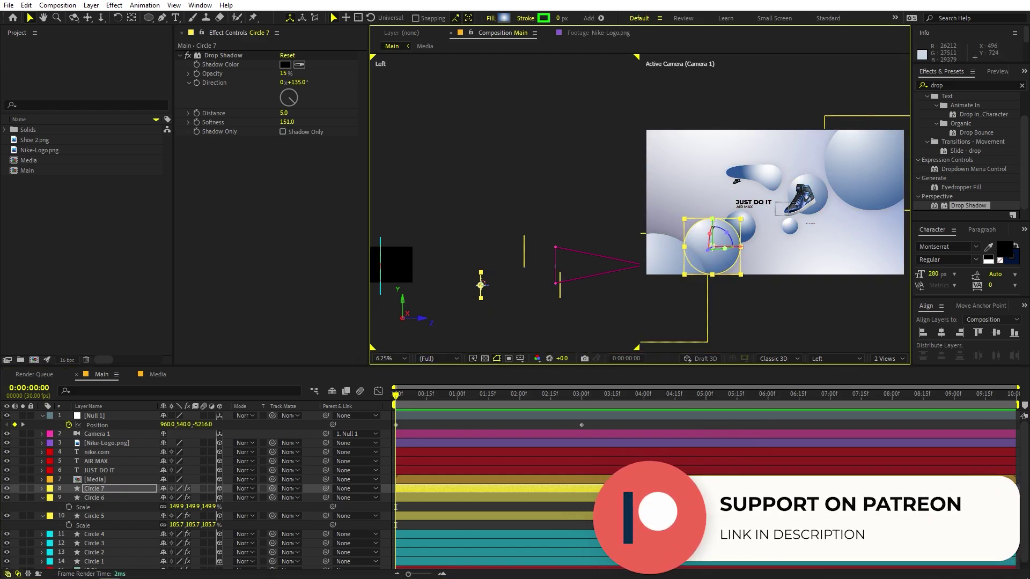
drag(712, 226, 698, 136)
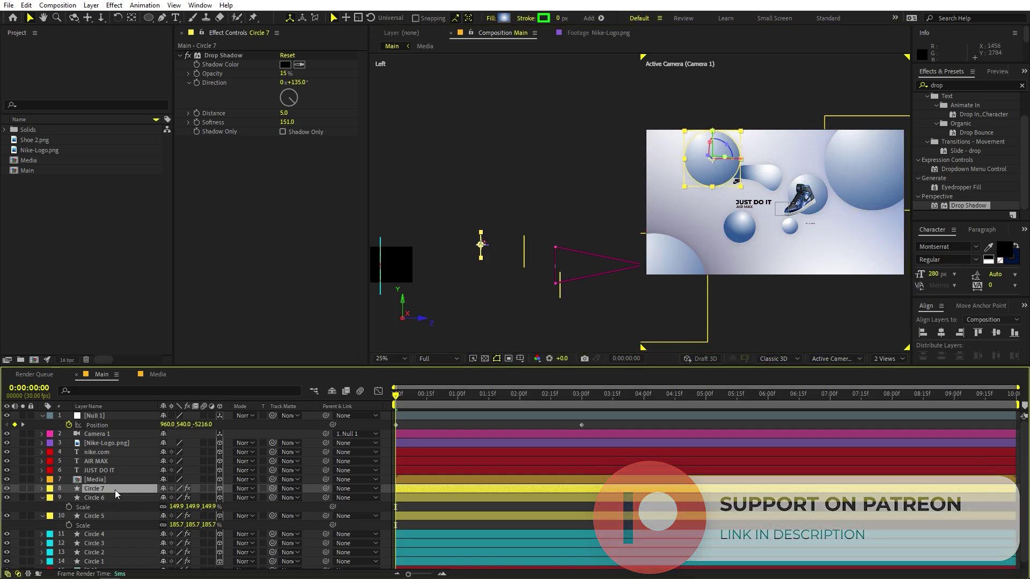
Duplicate Circle 7 and place the copy deeper in the scene, at the frame's lower edge below the shoe
key(ctrl+d)
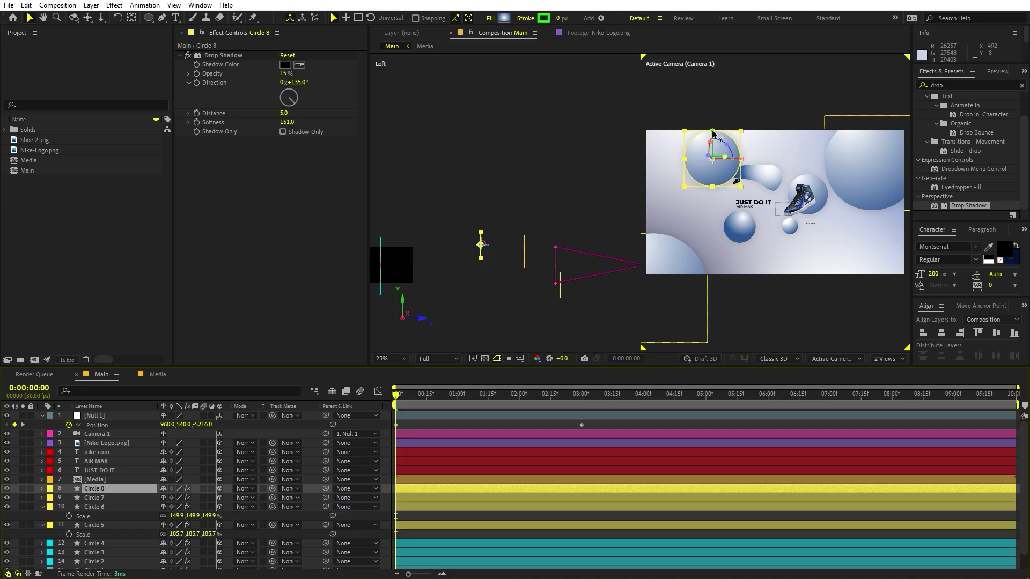
drag(717, 158, 798, 246)
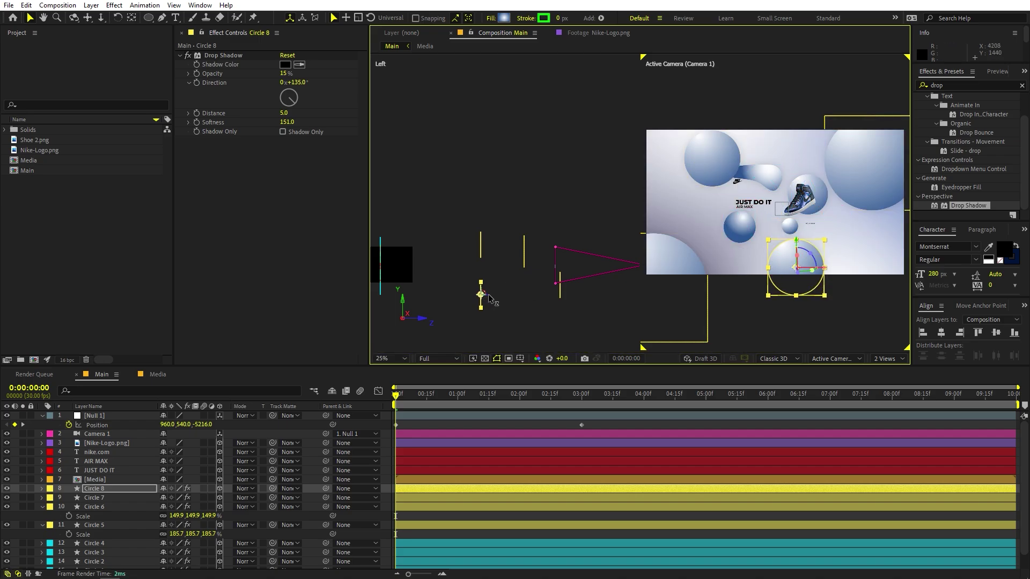
drag(490, 298, 453, 302)
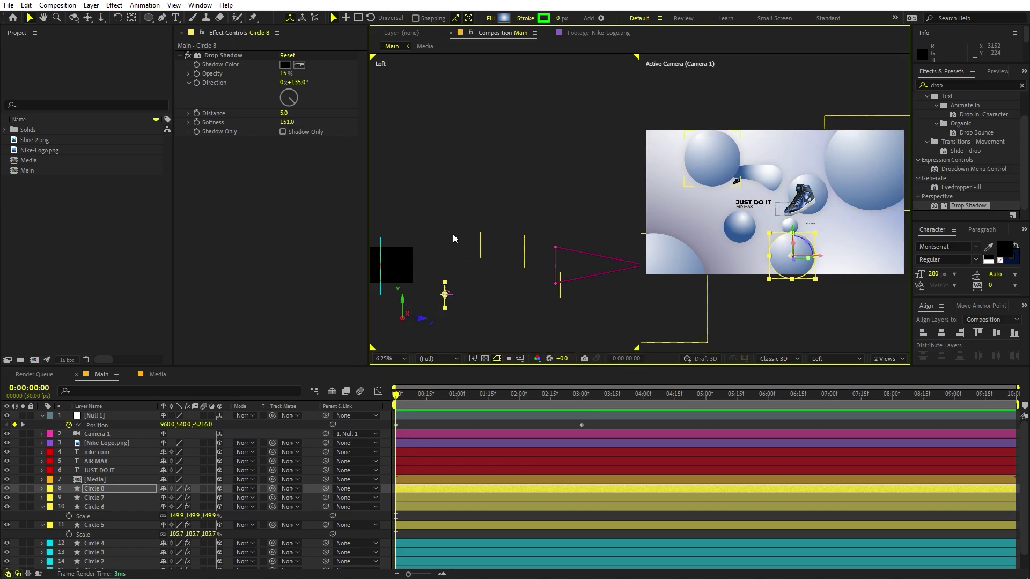
Duplicate Circle 8 and move the copy farther back in depth and up to the frame's upper edge
drag(434, 201, 489, 190)
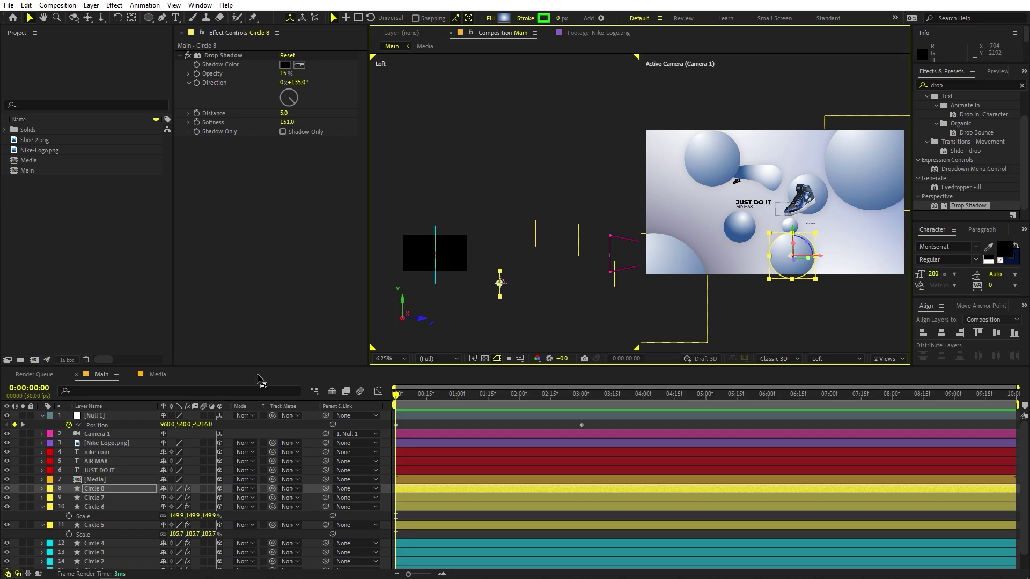
click(102, 490)
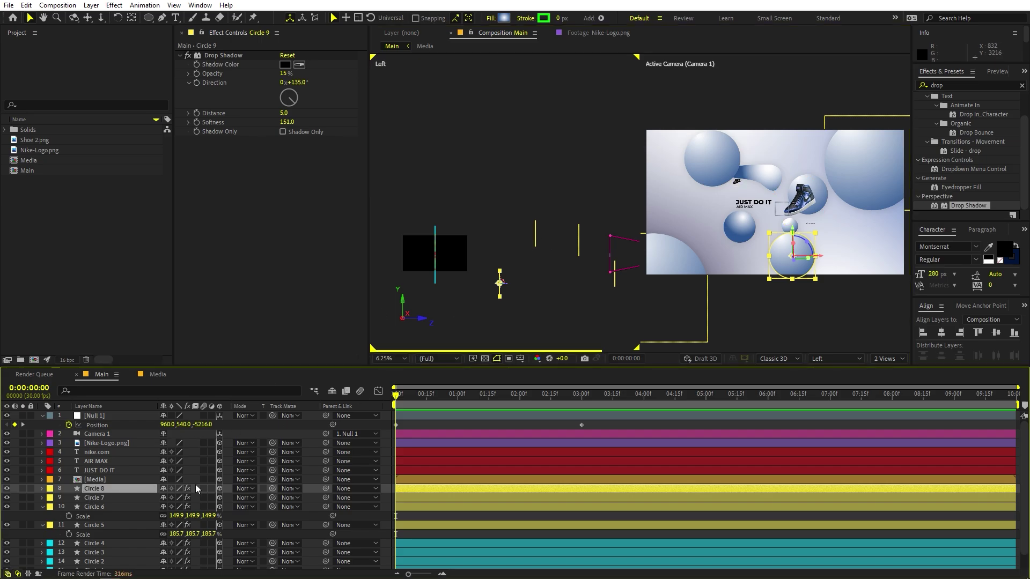
key(ctrl+d)
drag(503, 286, 476, 217)
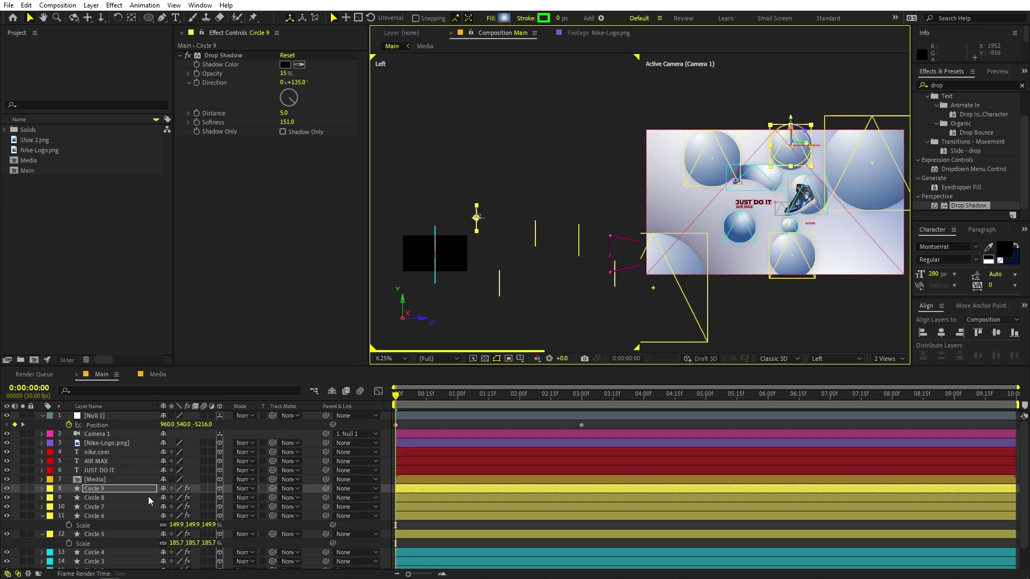
Scale Circle 9 to about 239.4% and nudge it upward, and shift Circle 7 out to the frame's left edge
key(s)
drag(177, 498, 553, 501)
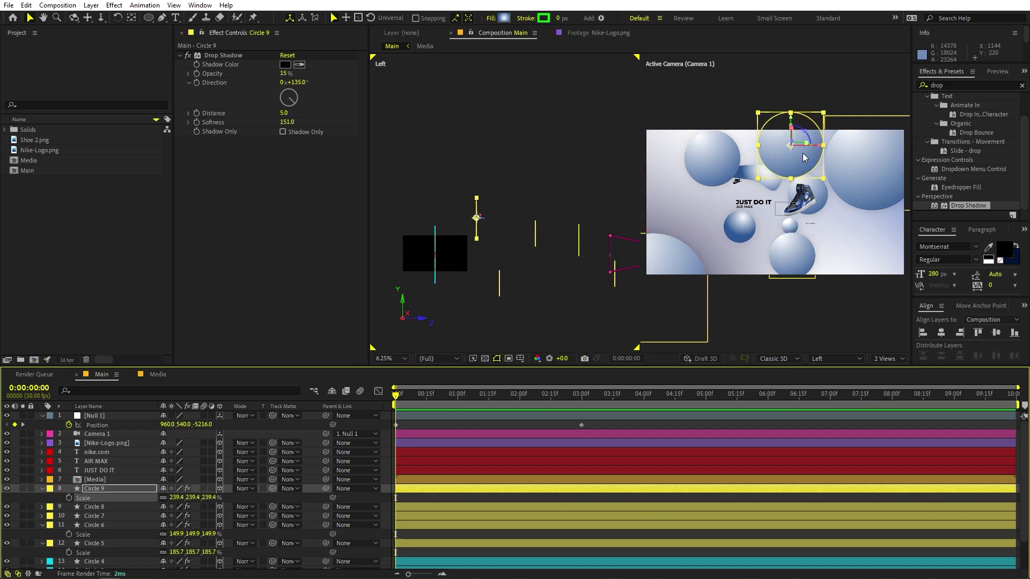
drag(795, 159, 799, 154)
drag(718, 156, 678, 163)
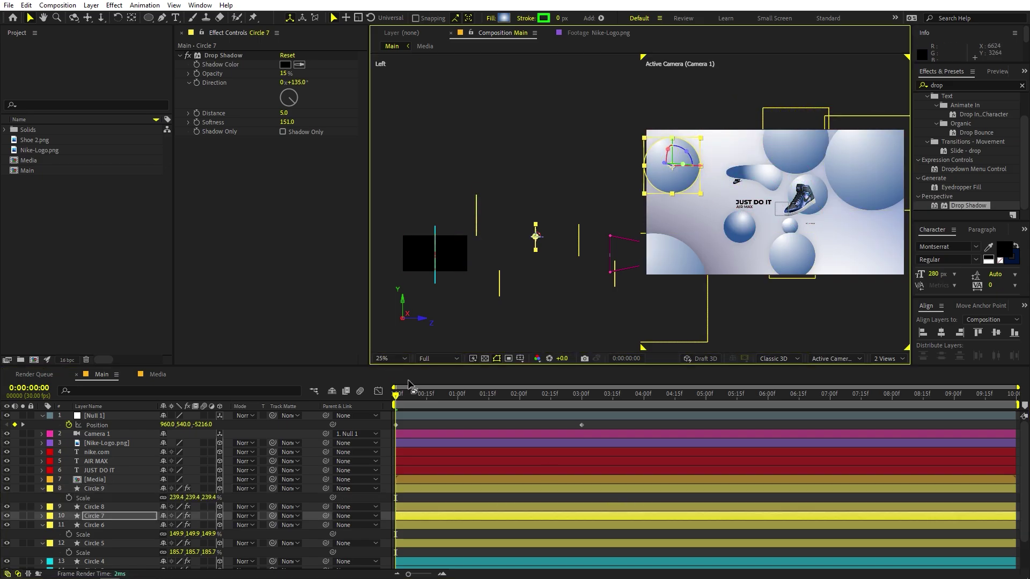
Apply Easy Ease to both of the null's position keyframes
click(614, 425)
click(355, 426)
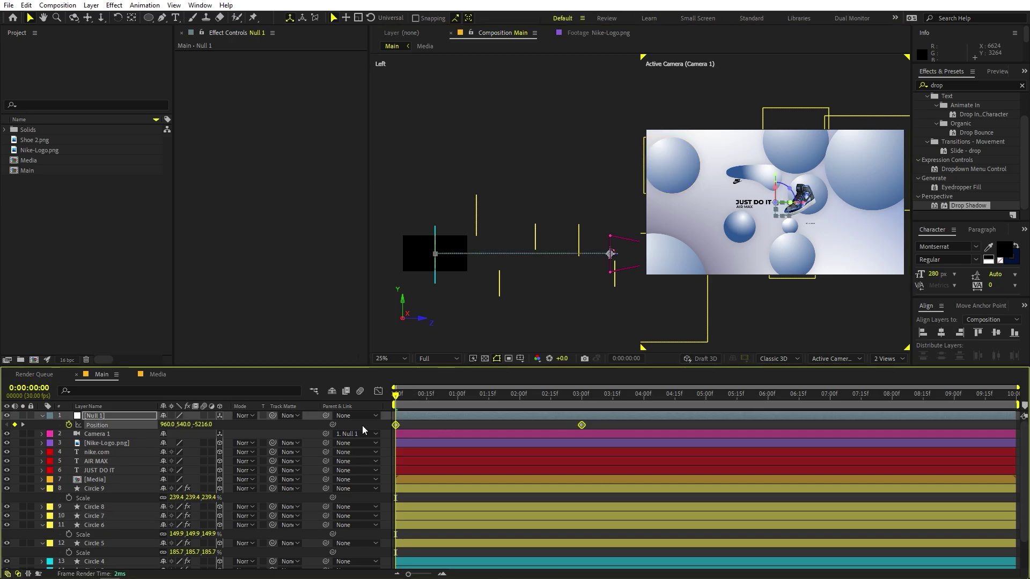
key(F9)
right_click(397, 426)
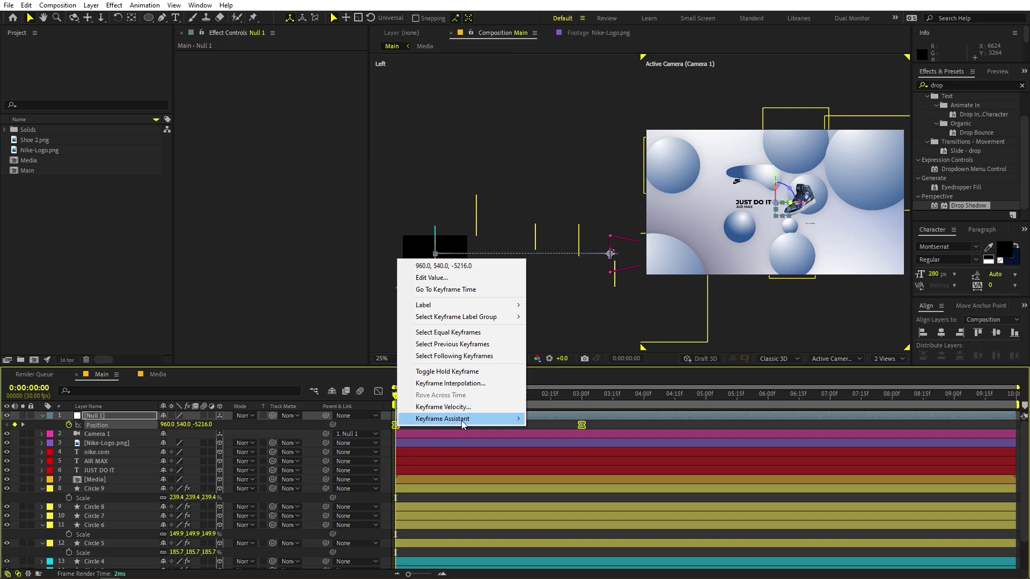
mouse_move(461, 419)
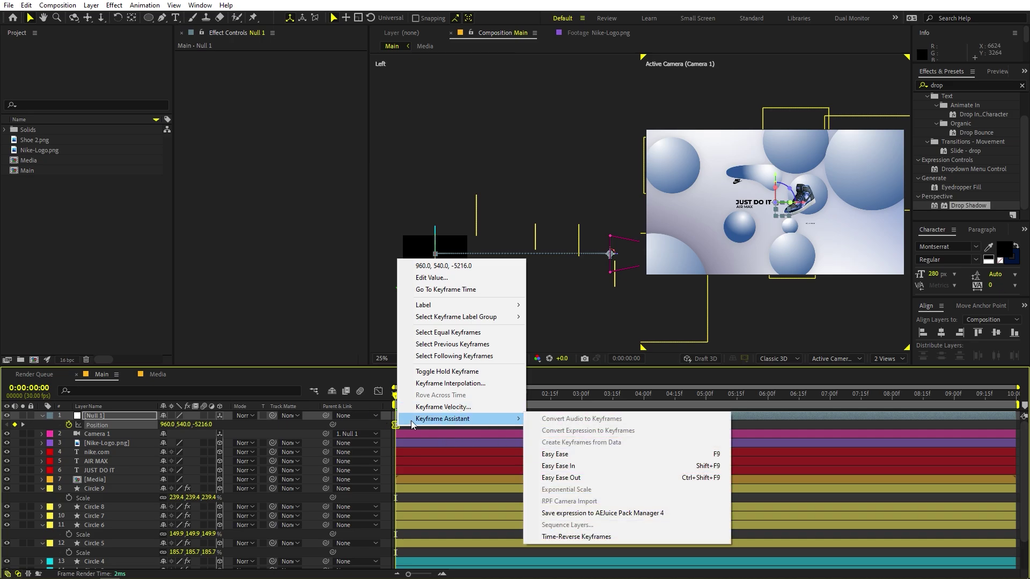
click(436, 444)
Reshape the null's position speed graph into a sharp peak at the start with a long slowdown, and preview the motion
drag(596, 424, 373, 421)
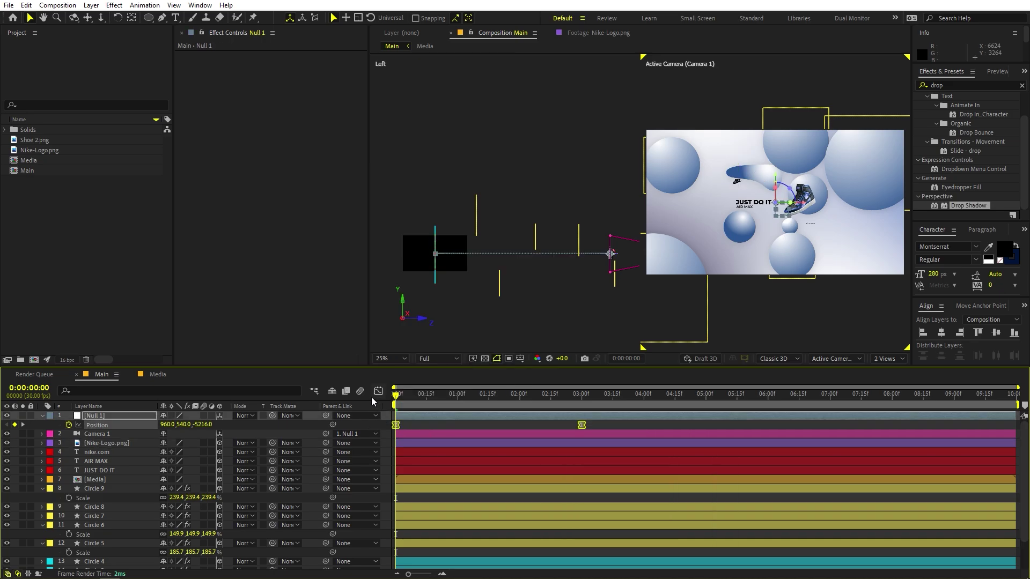
click(378, 392)
drag(593, 518, 489, 543)
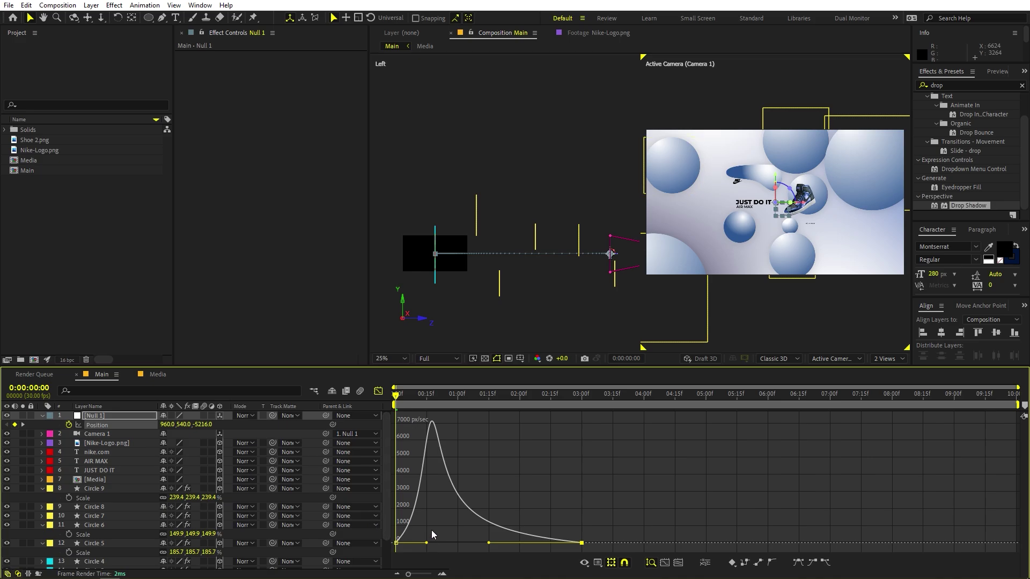
drag(431, 530, 376, 548)
click(497, 519)
click(589, 563)
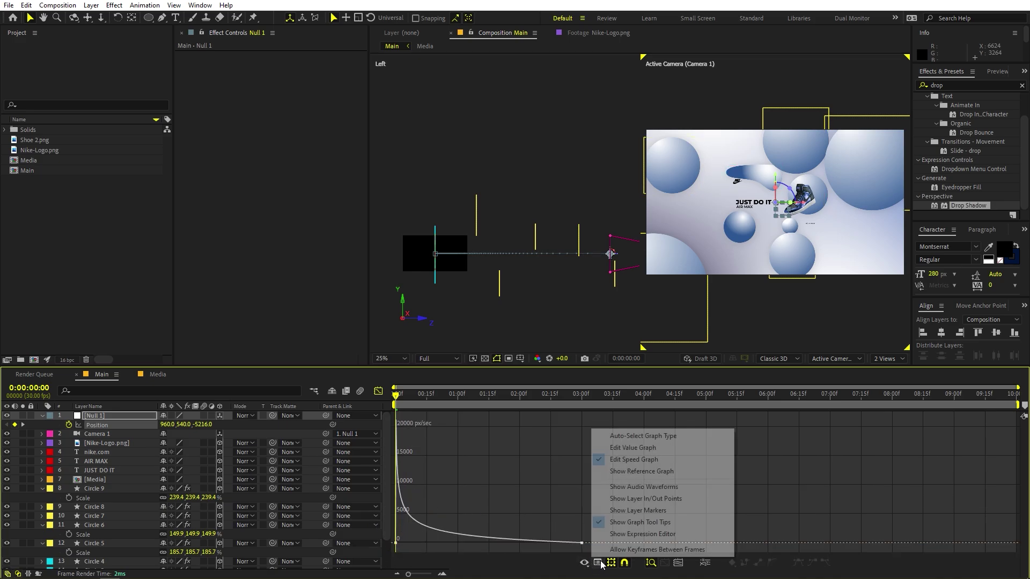
click(480, 472)
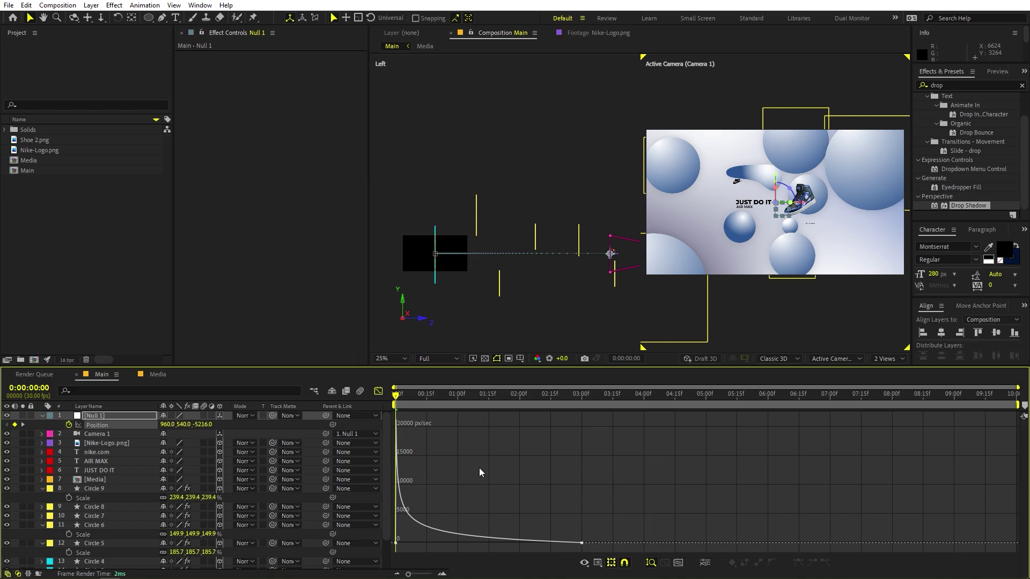
click(377, 393)
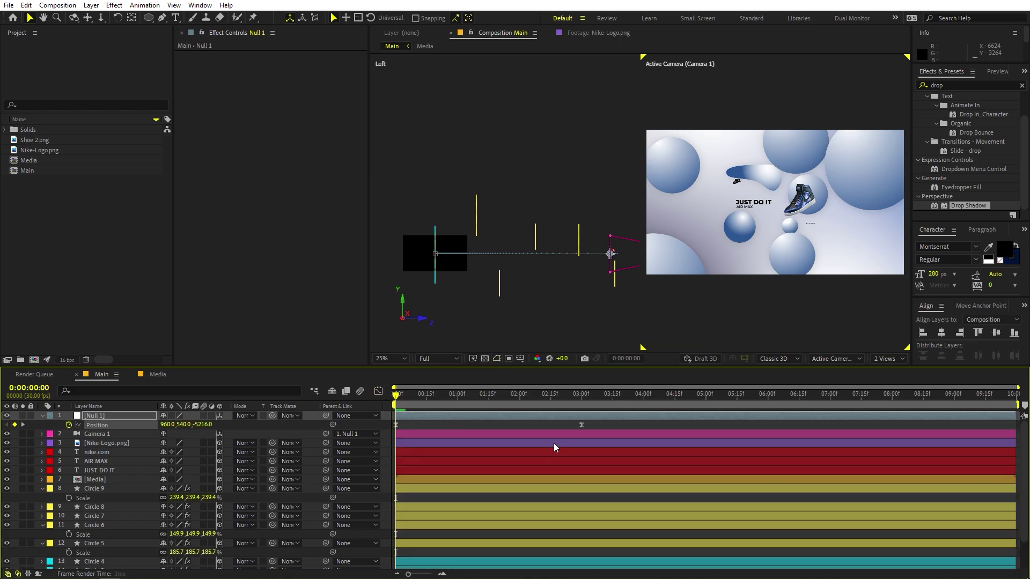
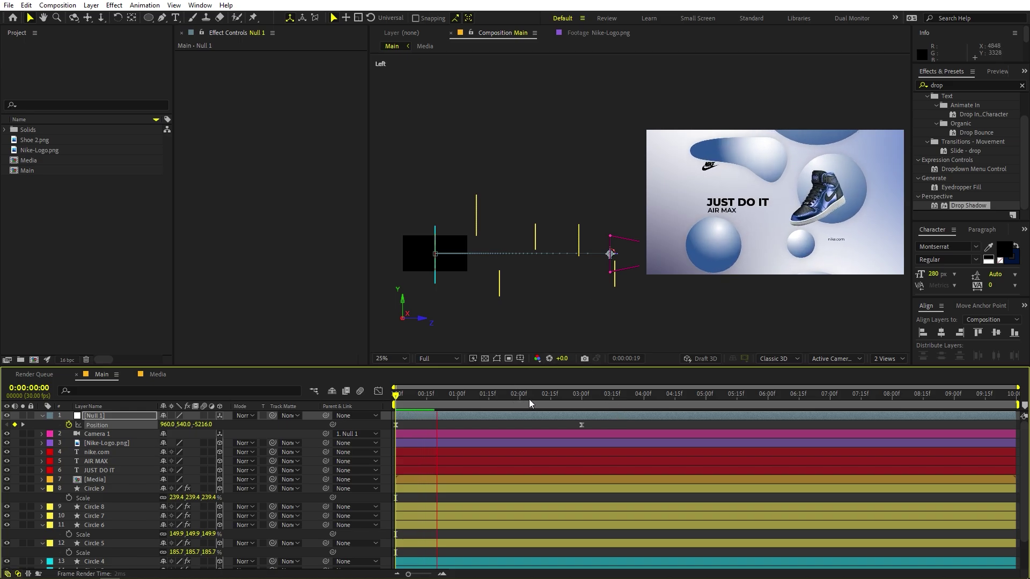
key(space)
Pull the null farther back in its first position keyframe, to a Z value of about -7661
scroll(542, 272, down, 6)
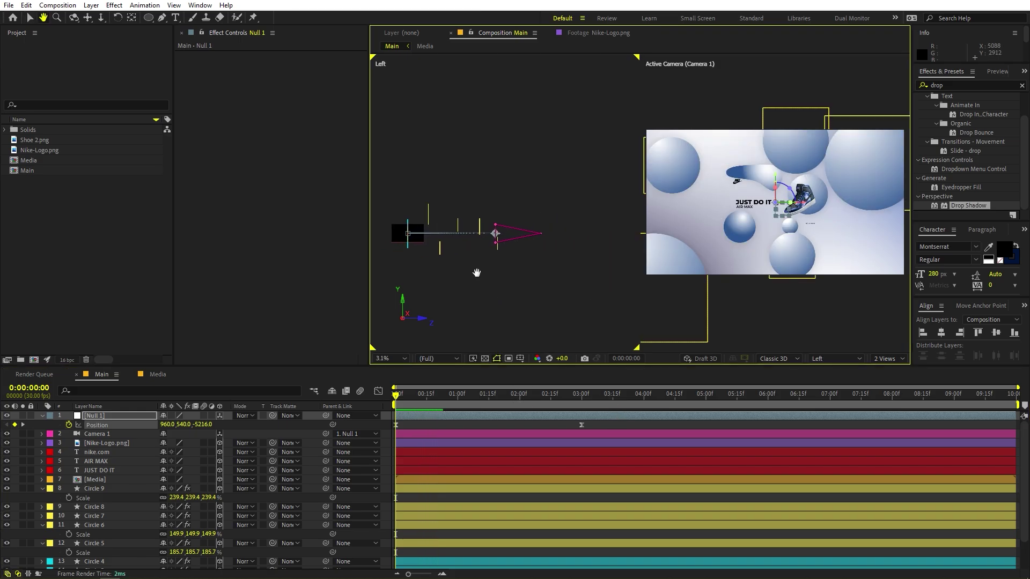
click(110, 417)
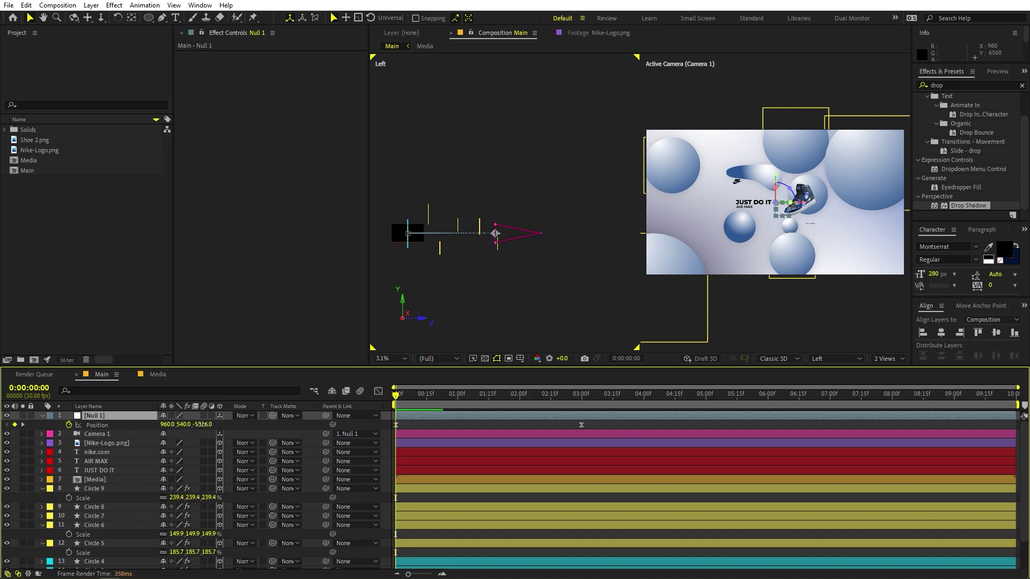
drag(202, 424, 121, 425)
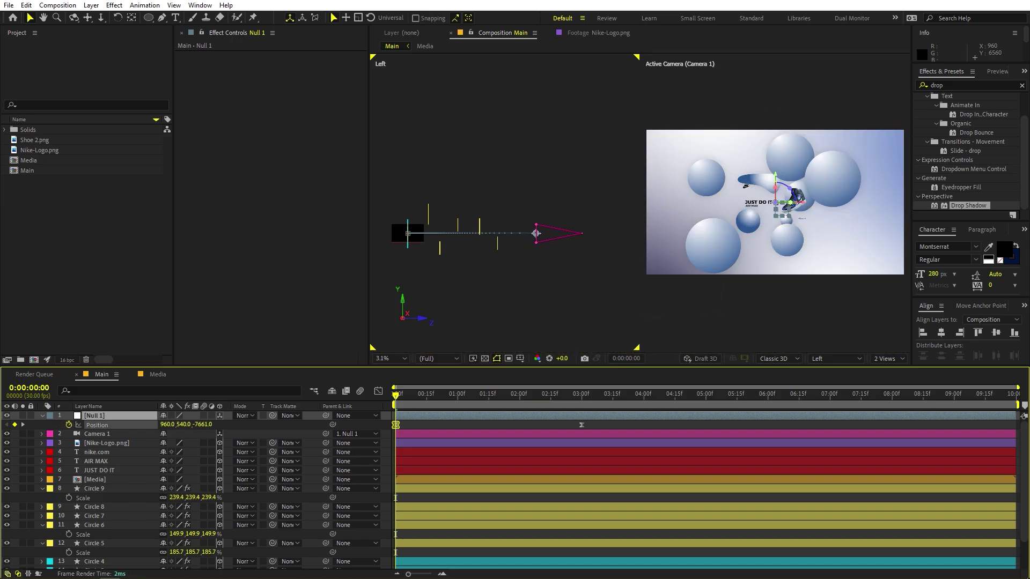
scroll(580, 269, up, 2)
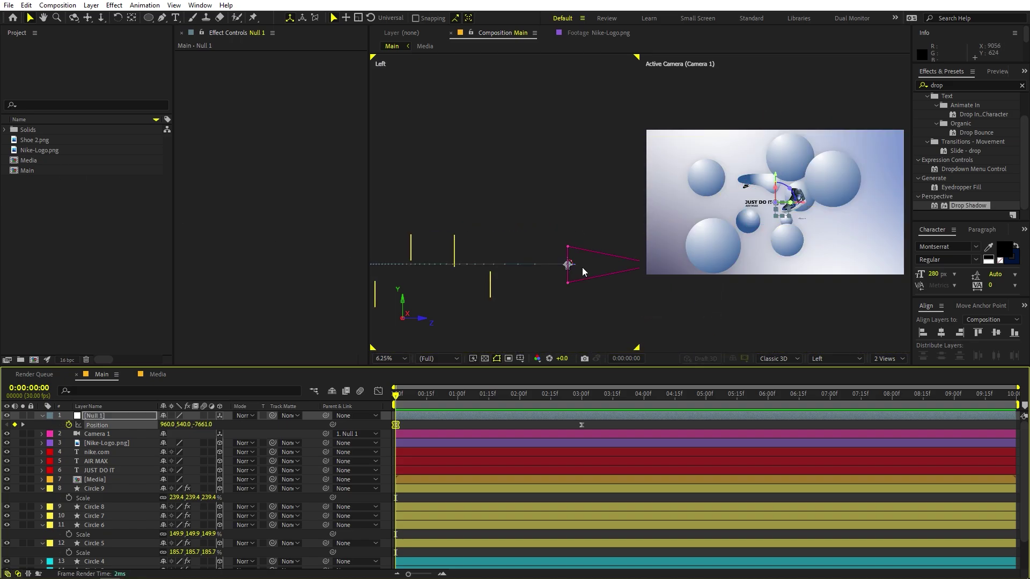
scroll(577, 268, down, 1)
Move Circle 5 to the upper-right corner of the wider camera frame and scale it to about 203%
click(838, 178)
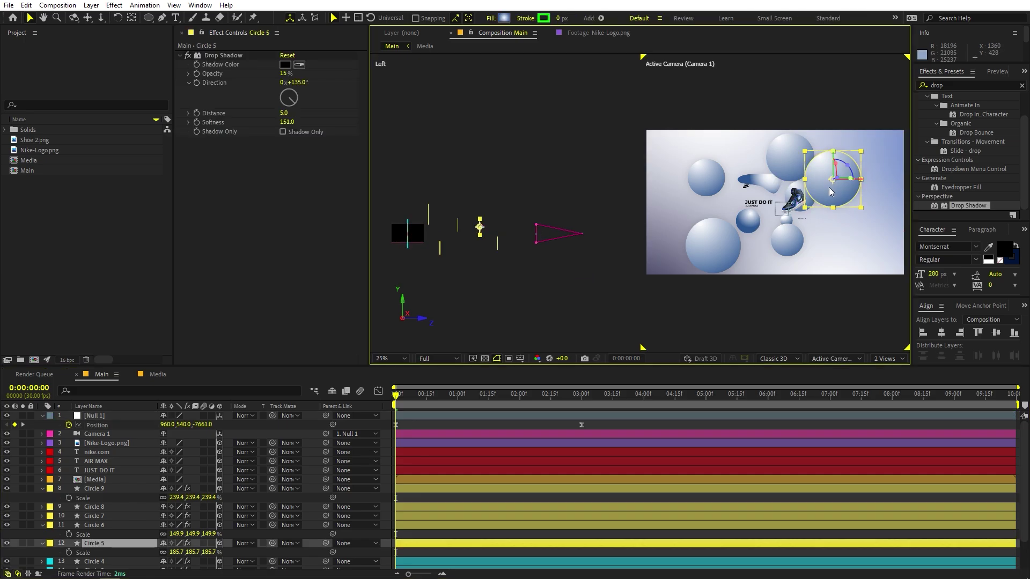
drag(829, 188, 861, 167)
key(s)
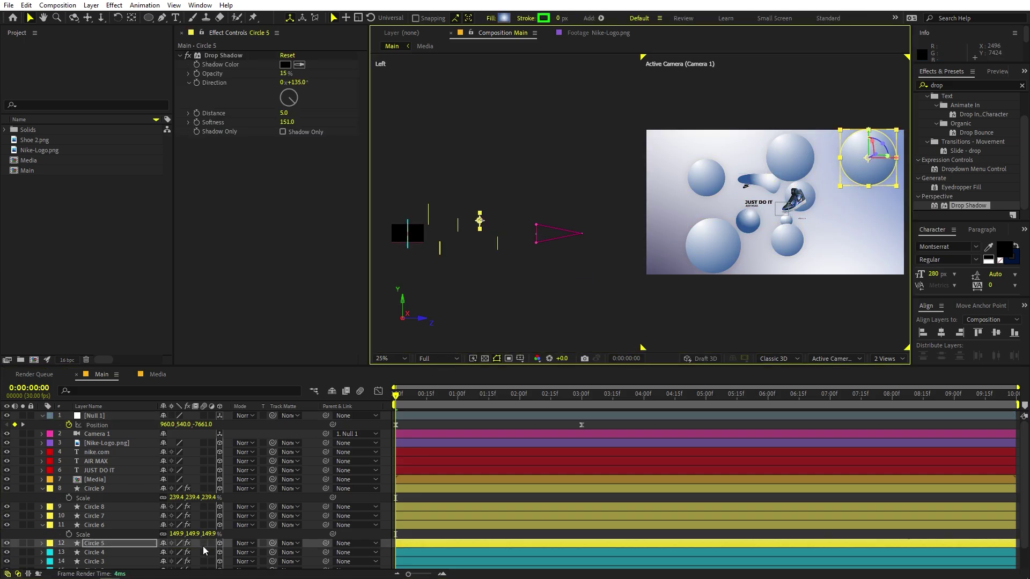
key(s)
drag(181, 553, 191, 553)
Move Circle 6 to the lower-left corner of the camera frame and Circle 8 down toward the frame's lower edge, right of centre
drag(694, 260, 662, 281)
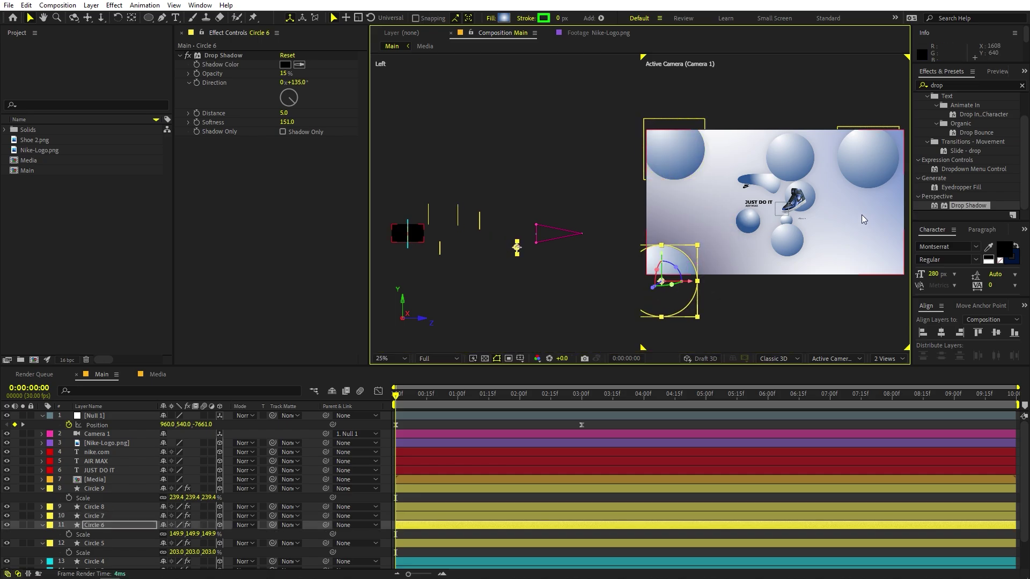
click(794, 249)
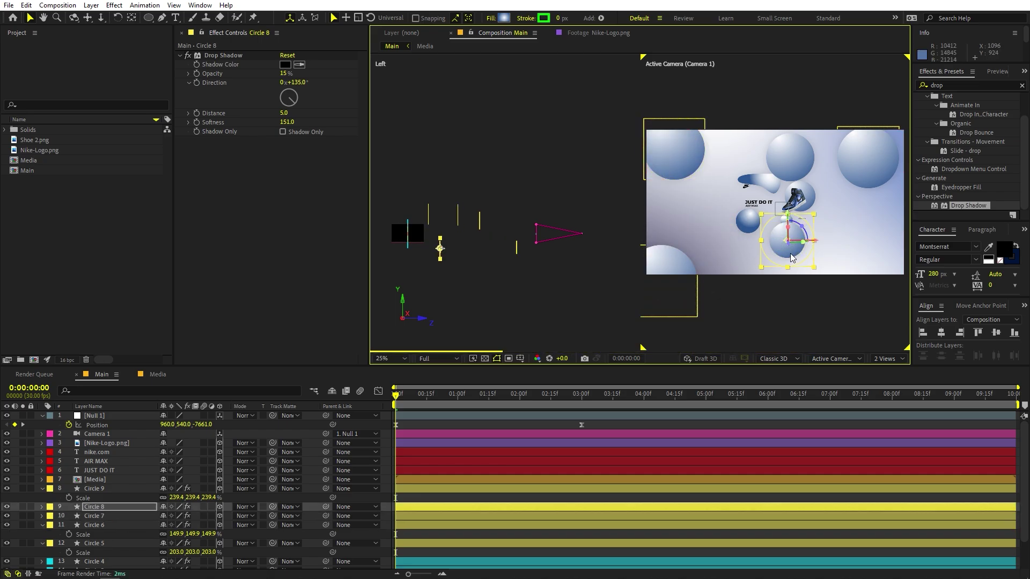
drag(803, 258, 815, 268)
drag(408, 400, 307, 418)
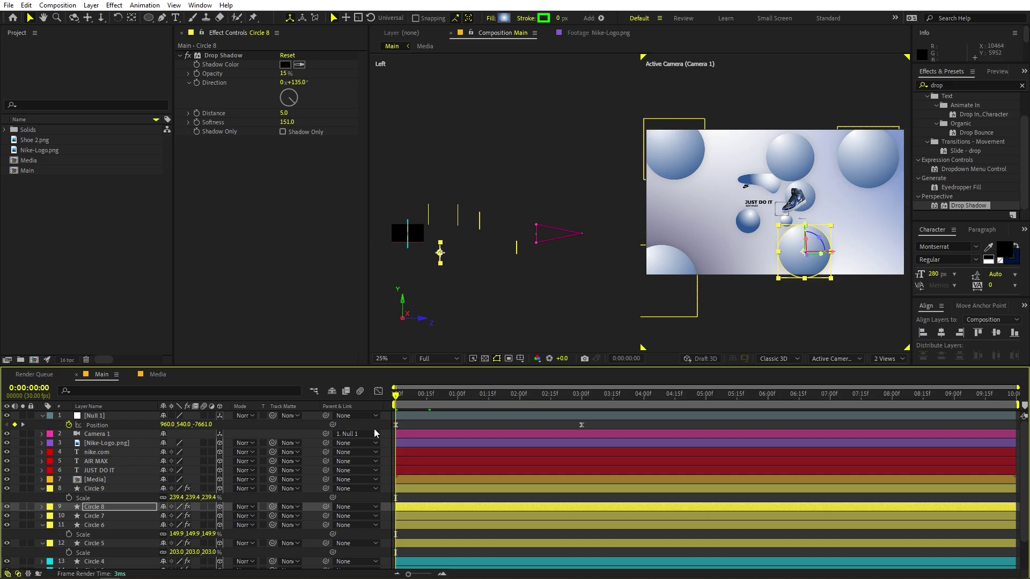
Expand Camera 1's camera options and turn on Depth of Field
click(102, 435)
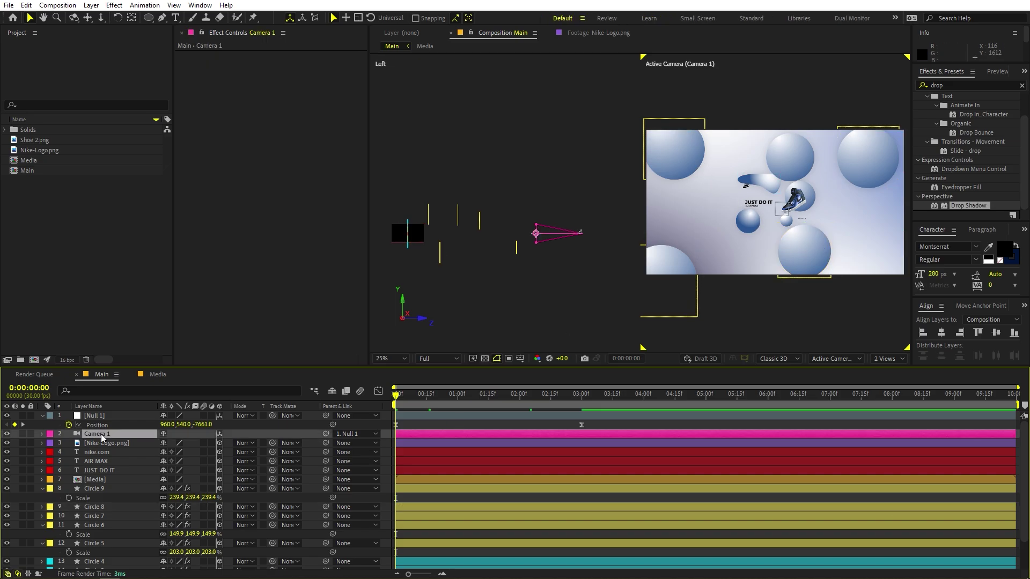
key(a)
key(a)
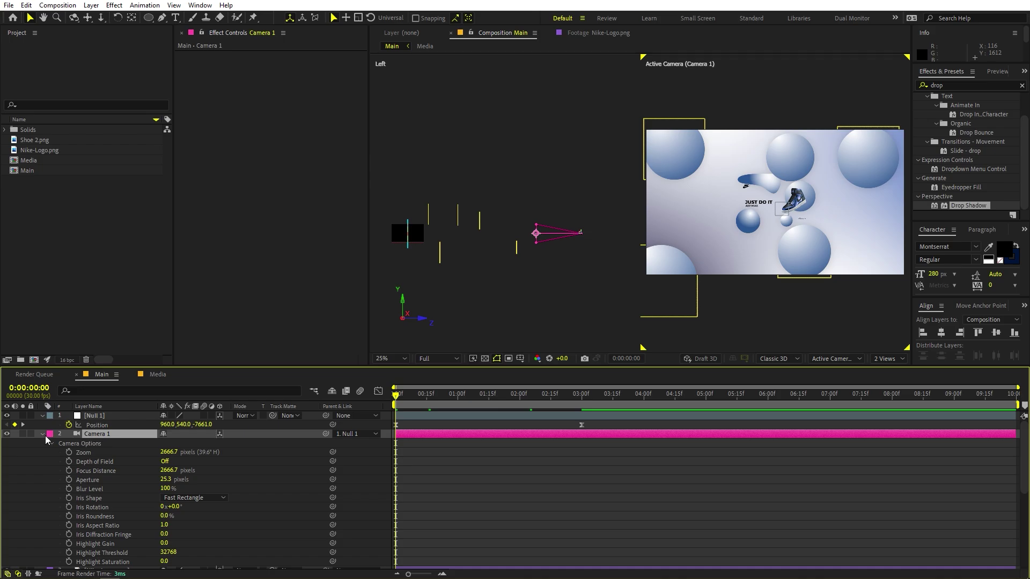
click(43, 434)
click(45, 436)
click(51, 448)
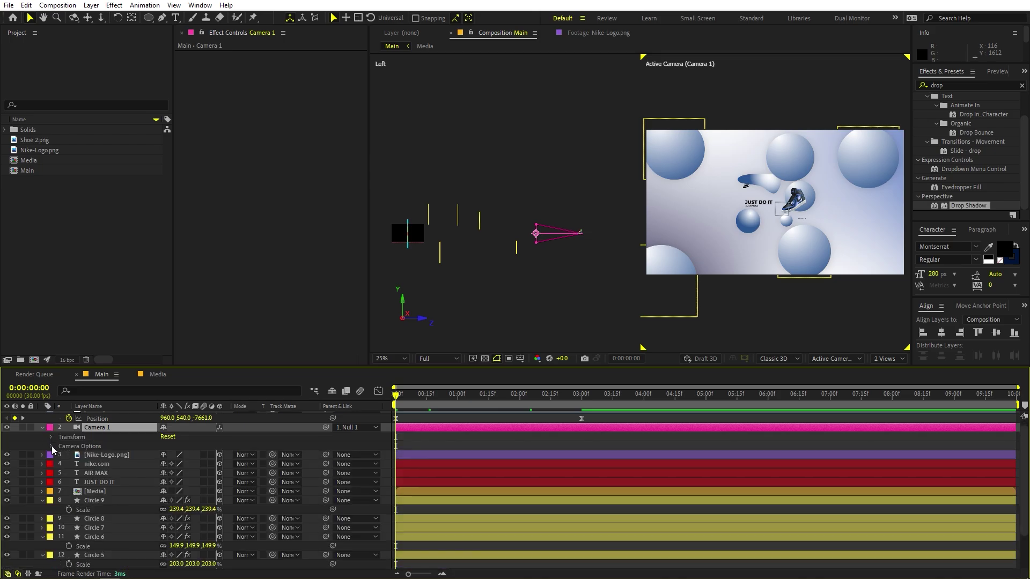
click(54, 448)
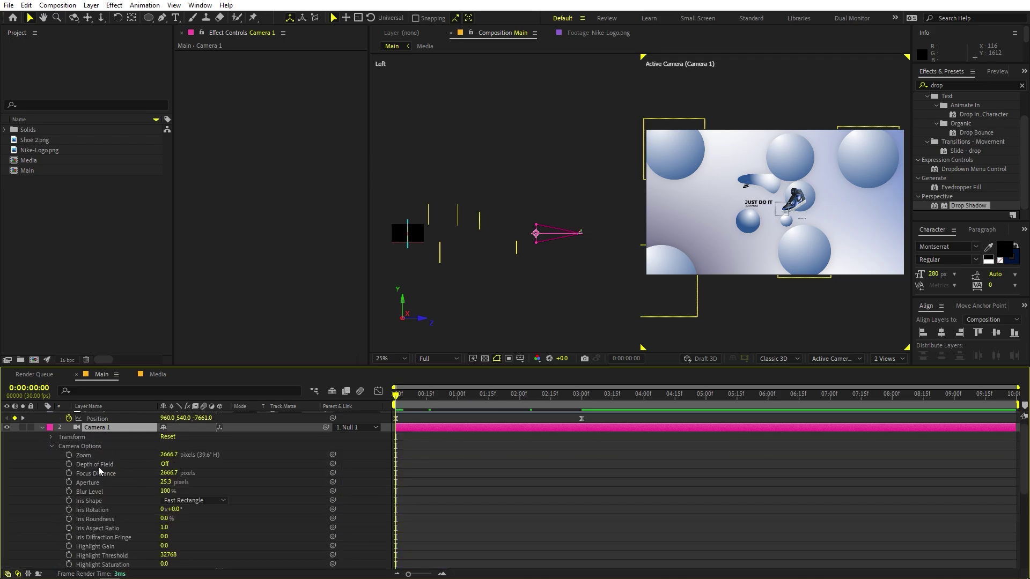
click(166, 465)
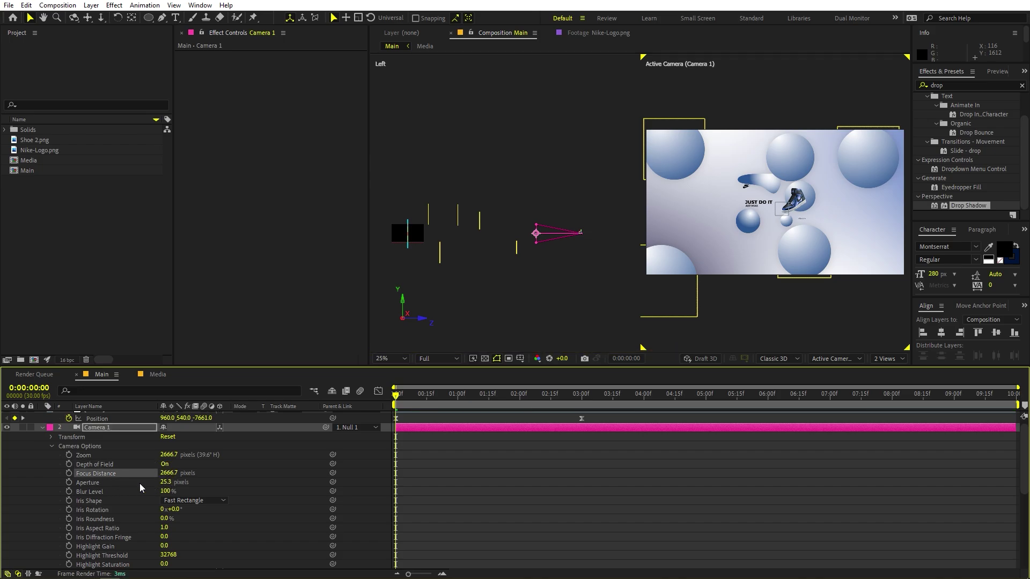
Raise the camera's Aperture to about 808.3 pixels and set Focus Distance and Aperture keyframes at the start of the timeline
click(121, 482)
drag(165, 482, 580, 471)
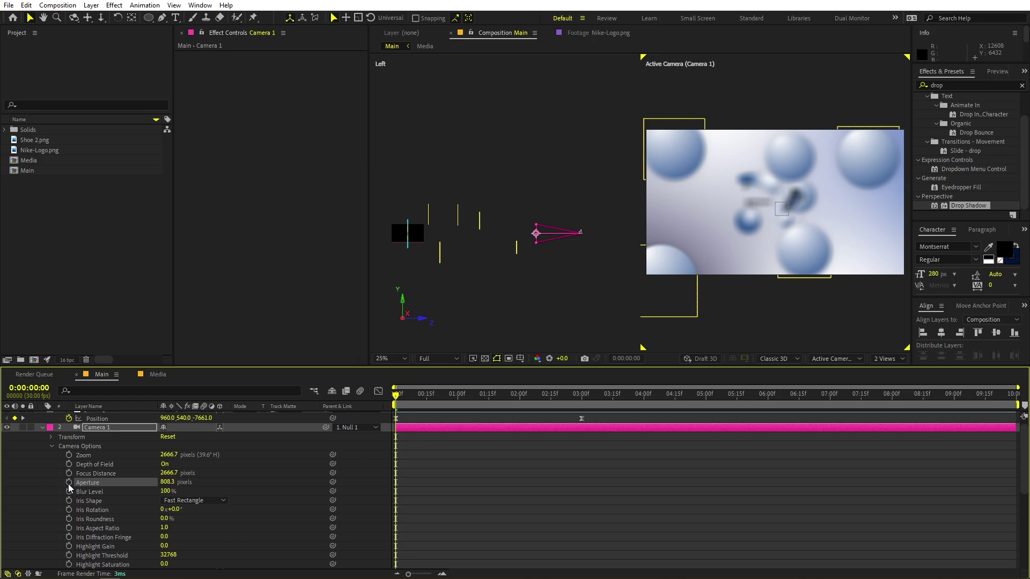
click(69, 473)
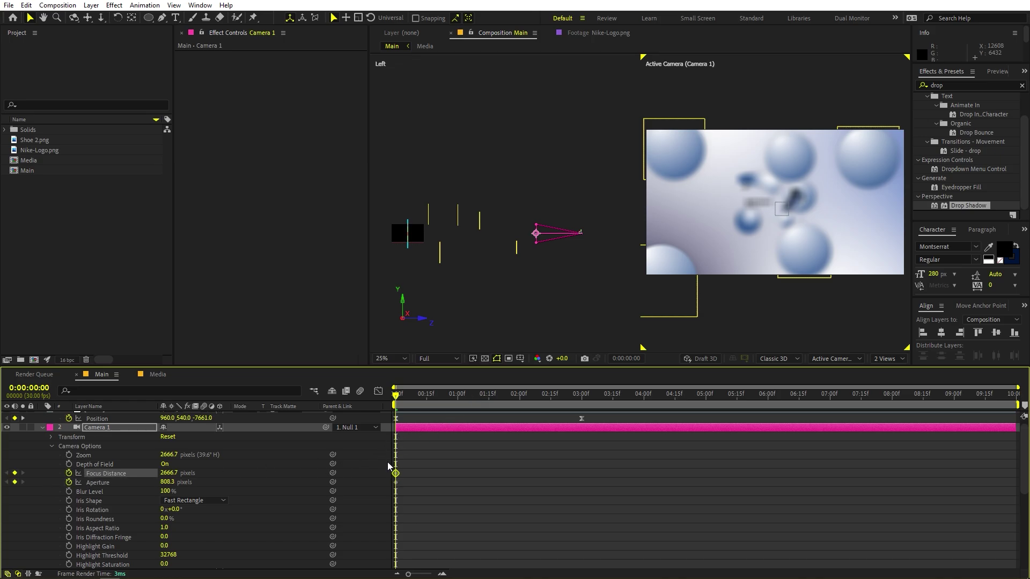
At 3 seconds, bring Circle 3 forward in depth toward the camera and reposition it in the frame's lower-left corner
drag(491, 394, 582, 400)
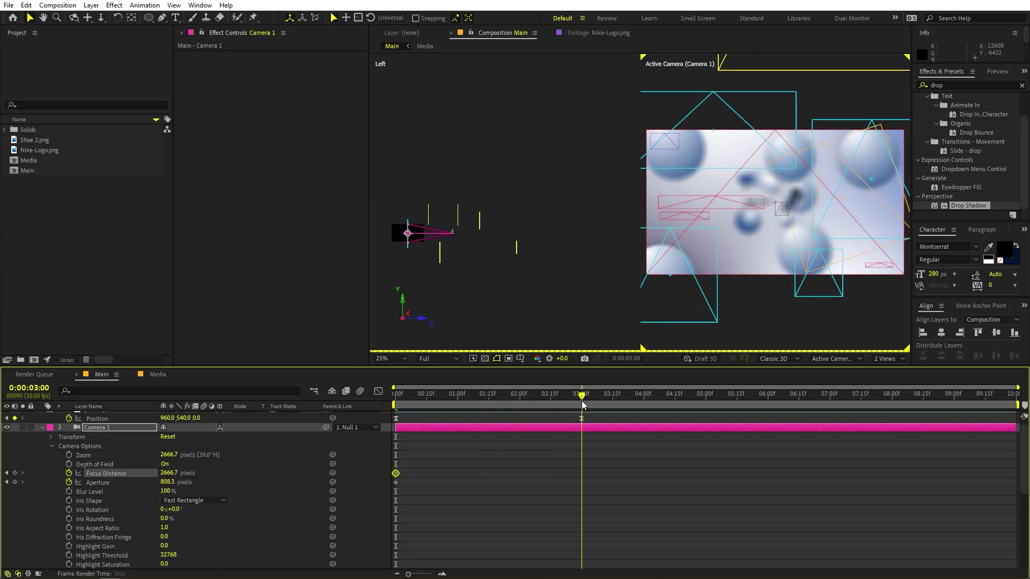
click(602, 465)
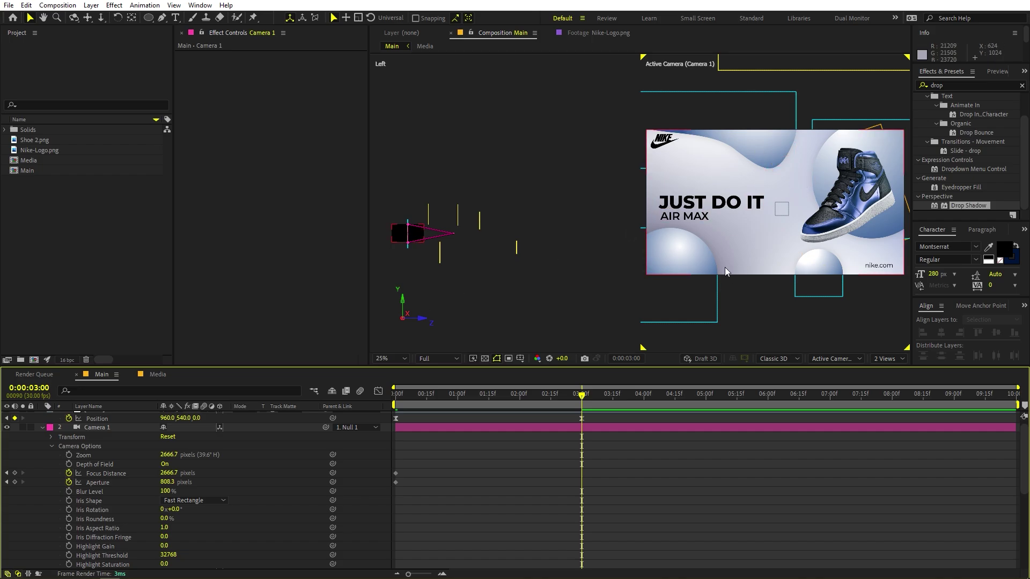
click(671, 259)
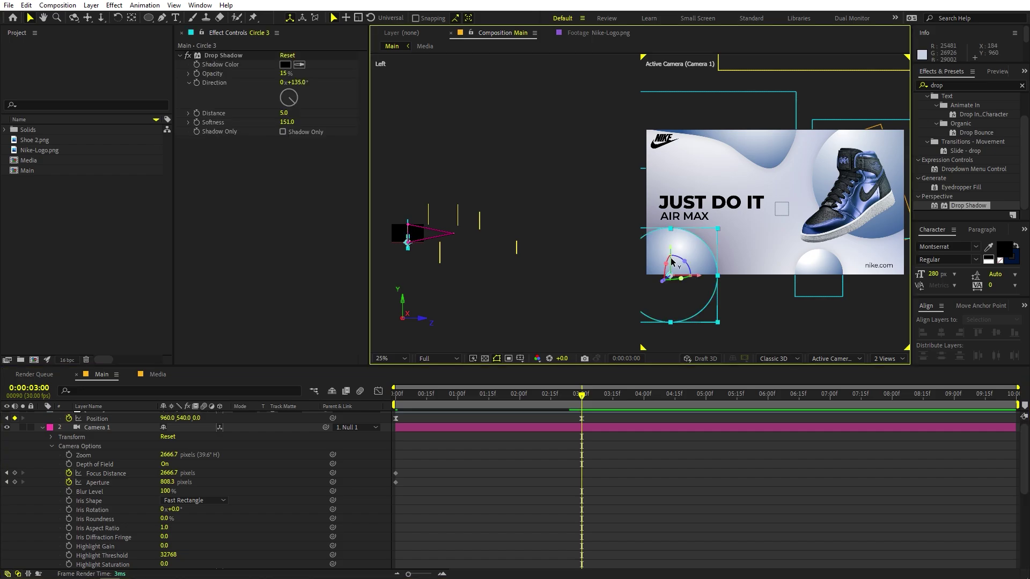
scroll(416, 262, up, 1)
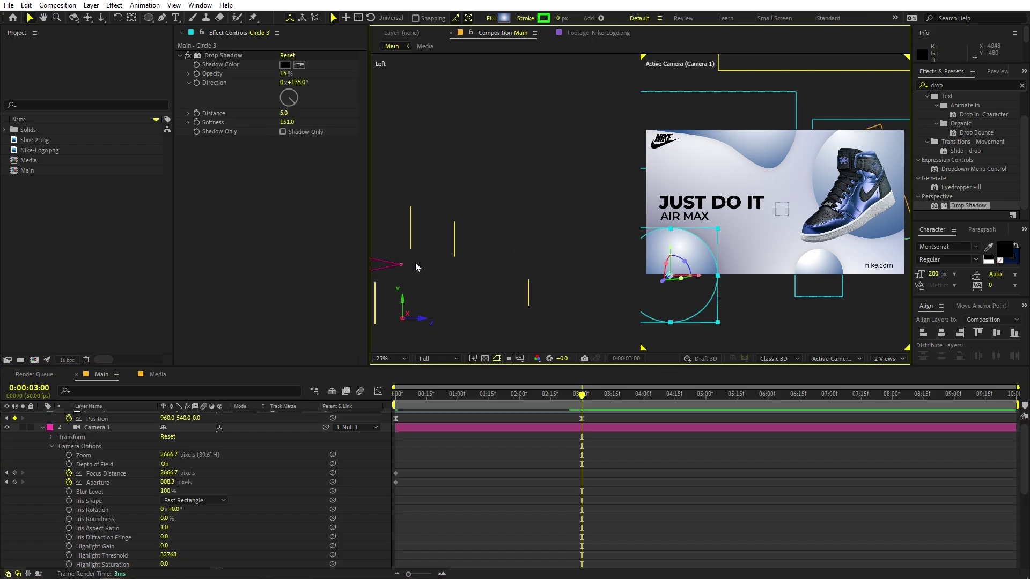
key(space)
drag(451, 238, 621, 196)
key(period)
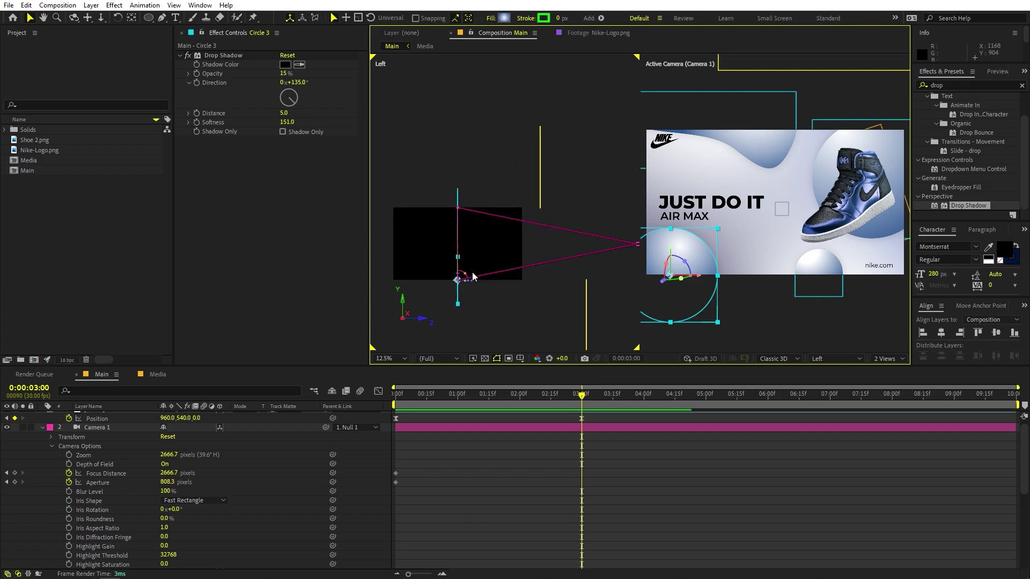
drag(475, 288, 513, 288)
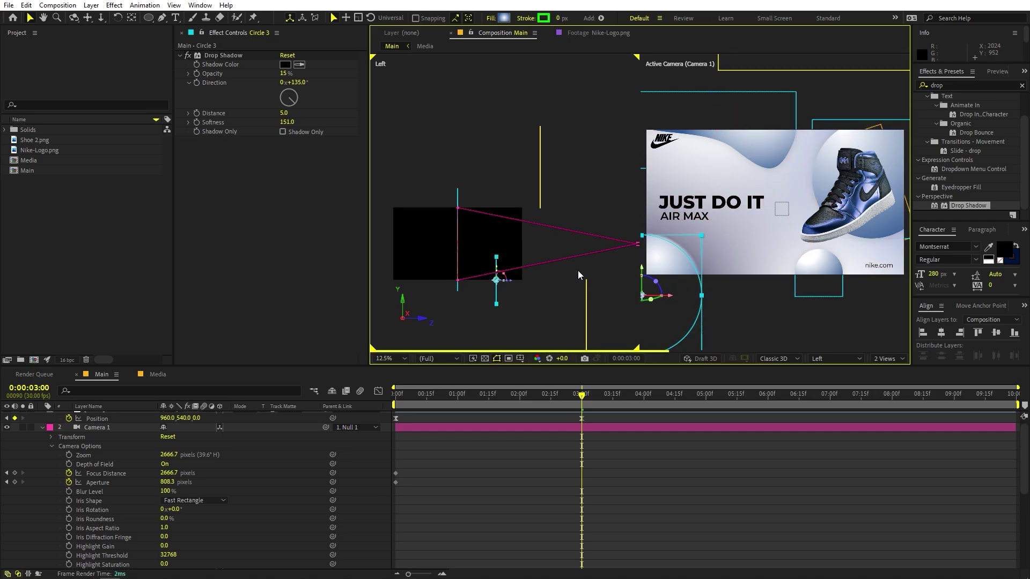
drag(643, 266, 698, 294)
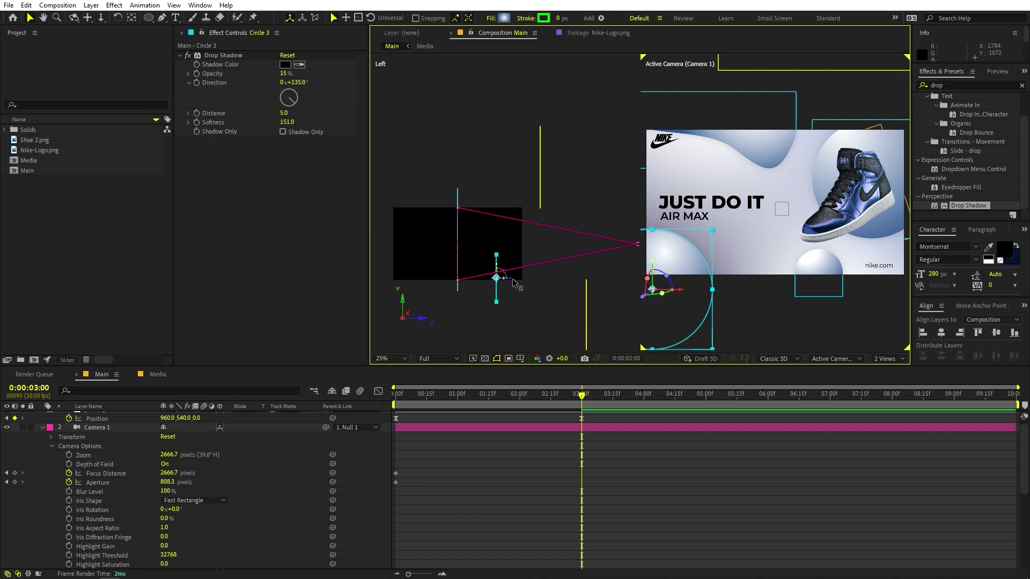
drag(668, 294, 713, 289)
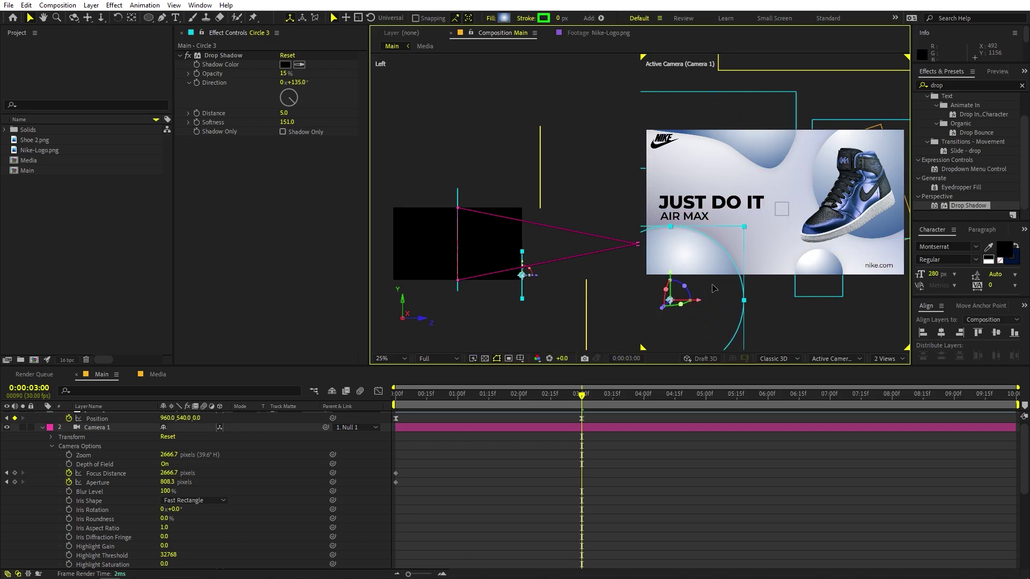
click(712, 428)
click(719, 474)
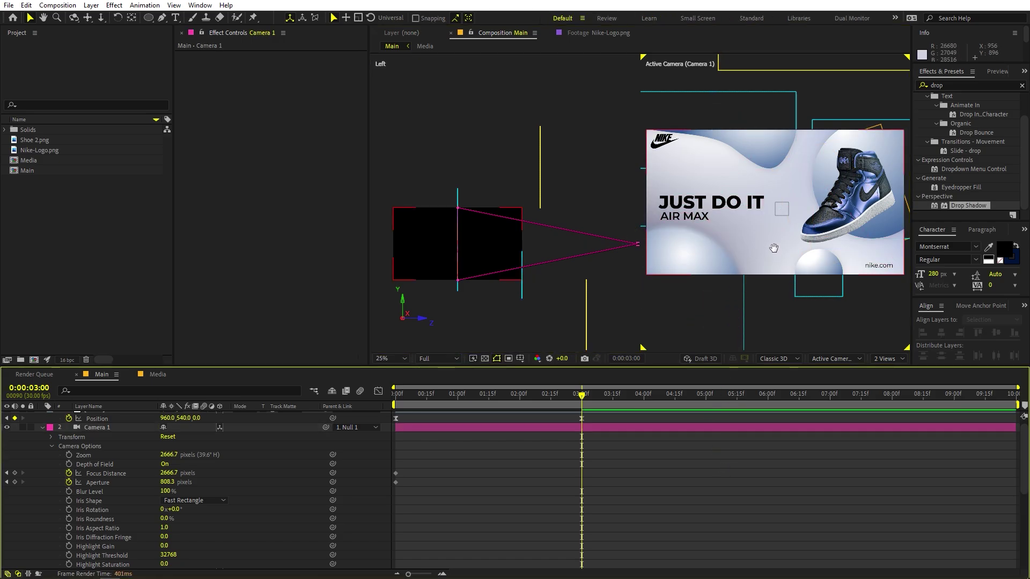
Bring Circle 2 slightly forward in depth toward the camera and raise it a little at the frame's lower edge
mouse_move(772, 243)
mouse_down()
mouse_move(715, 253)
mouse_move(760, 254)
mouse_up()
key(v)
click(790, 290)
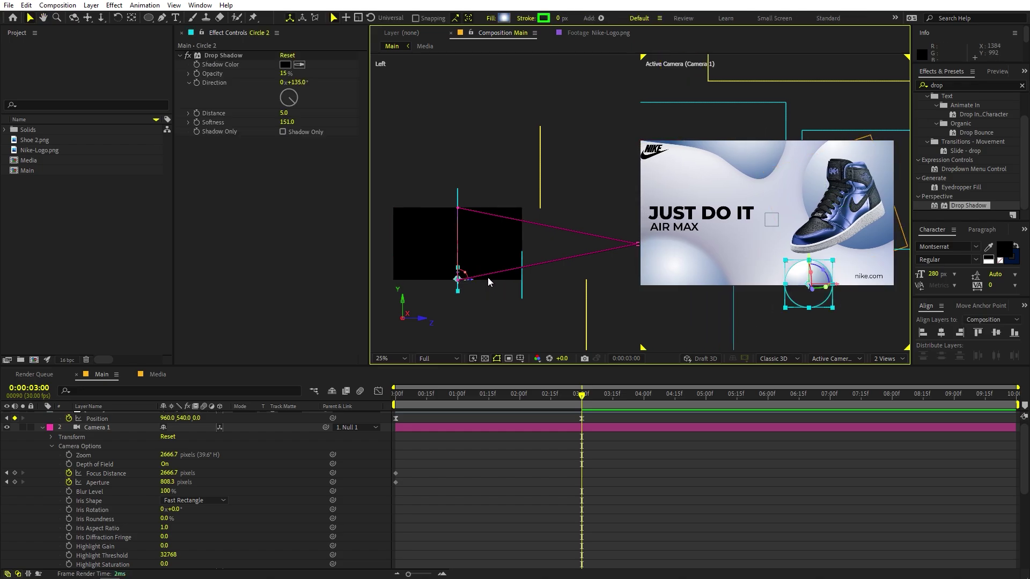
drag(489, 283, 509, 283)
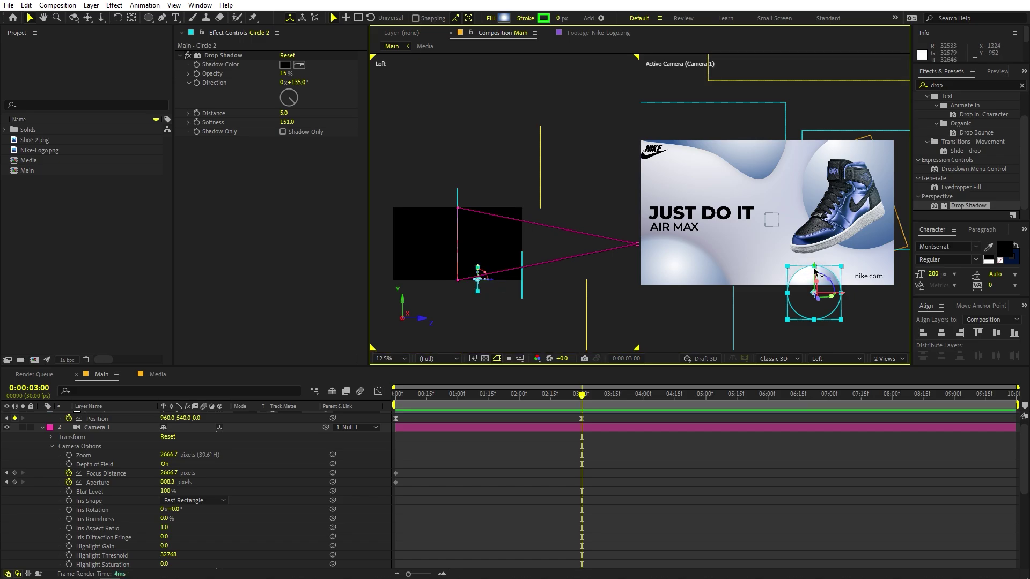
drag(814, 269, 815, 262)
click(580, 395)
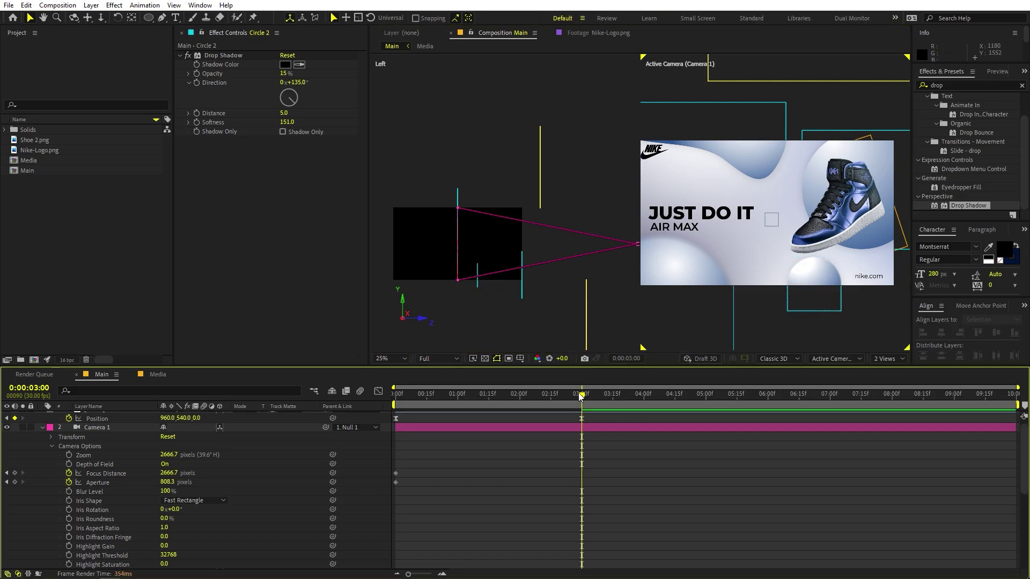
Shift the Focus Distance and Aperture keyframes to 3 seconds, set Focus Distance to about 3261.7 pixels at the start, and preview the motion
drag(579, 397, 310, 407)
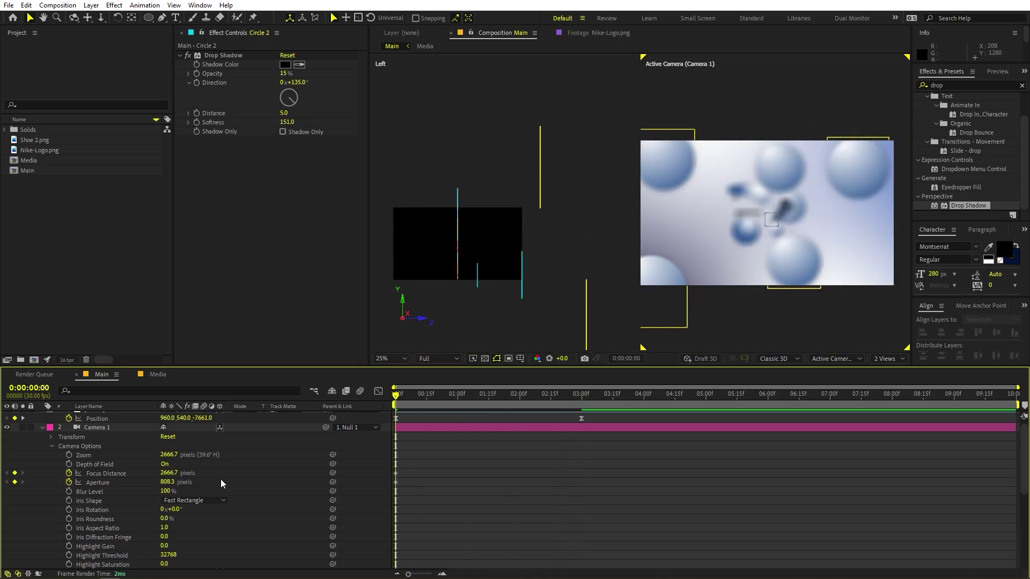
drag(420, 487, 538, 465)
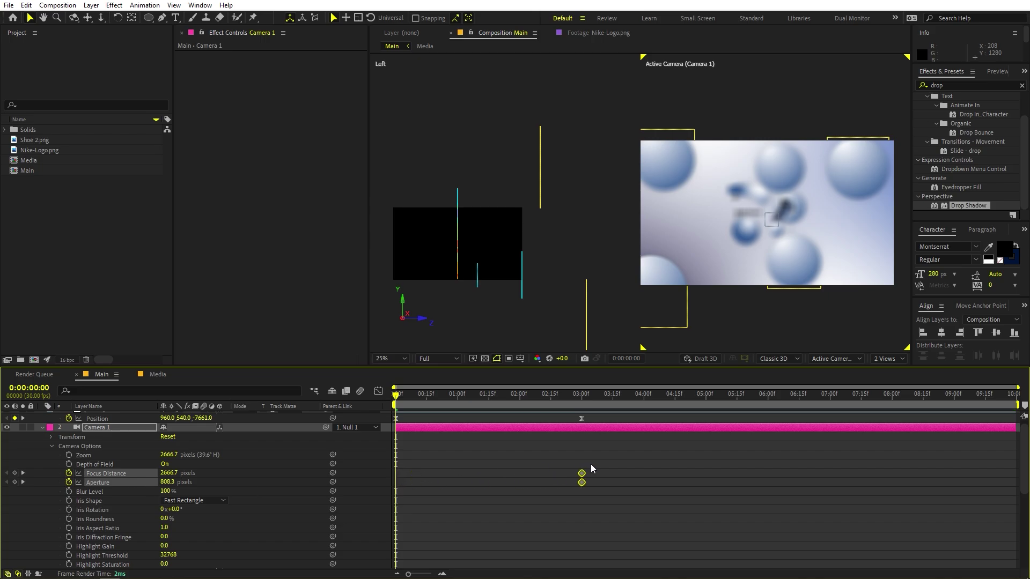
click(198, 476)
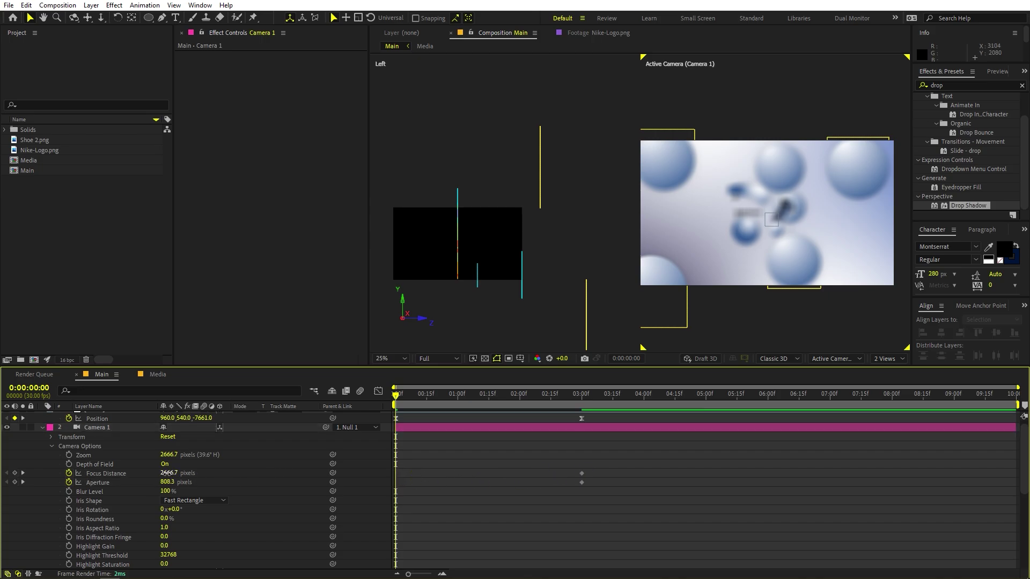
drag(166, 473, 451, 475)
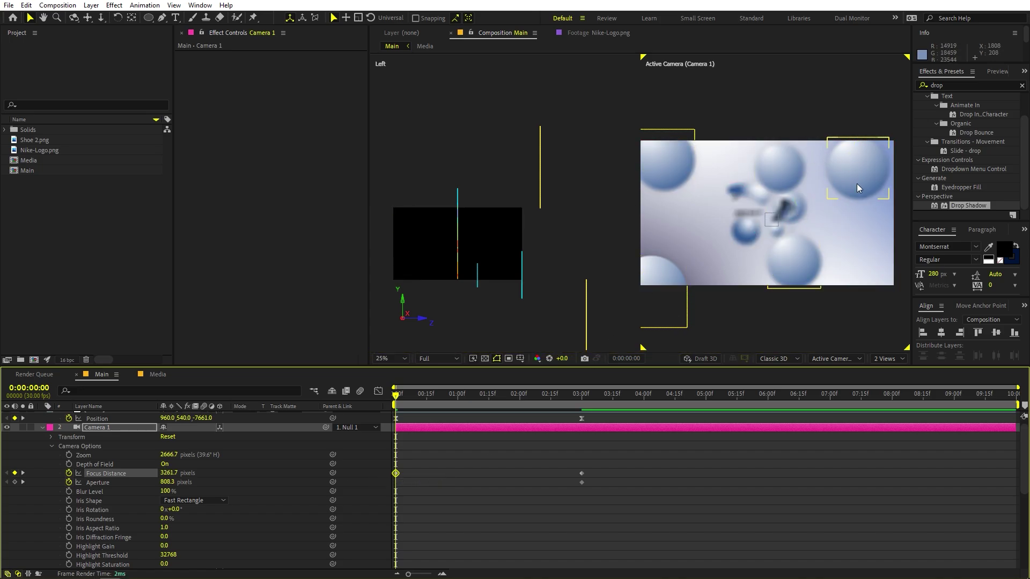
key(space)
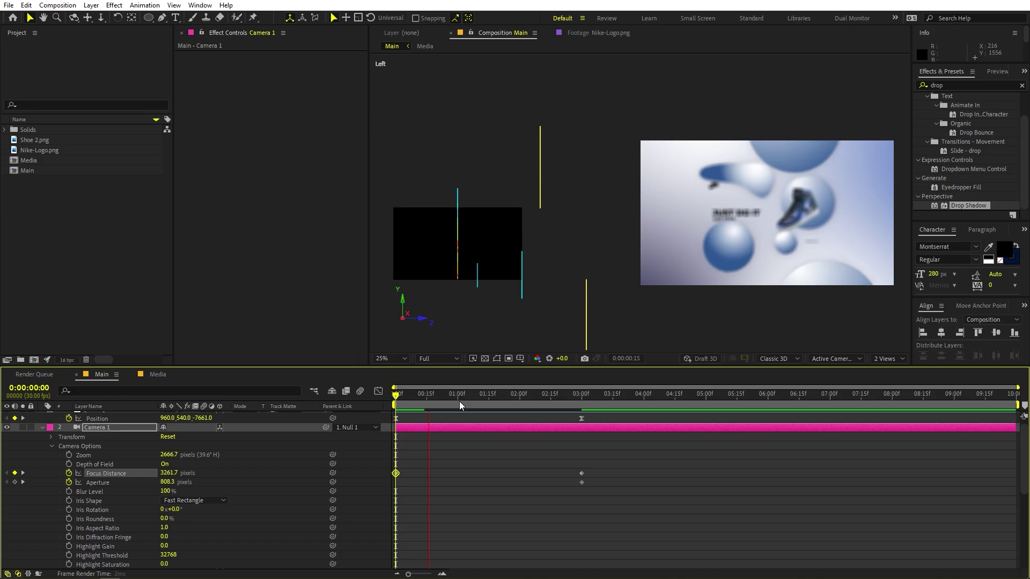
drag(458, 400, 584, 404)
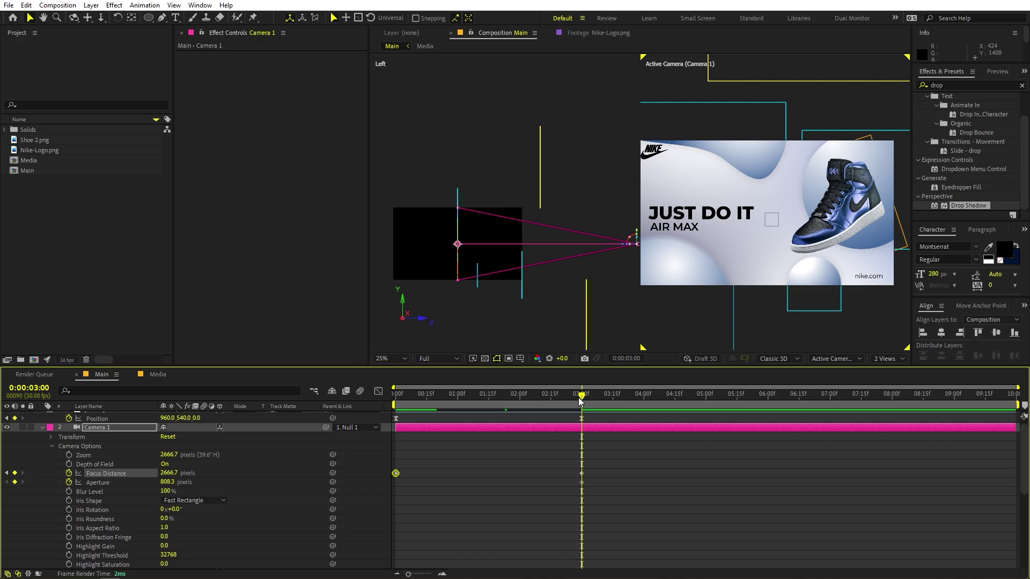
Collapse the camera's properties and add a Position keyframe to the Media layer at 0:00:01:15
drag(580, 401, 489, 416)
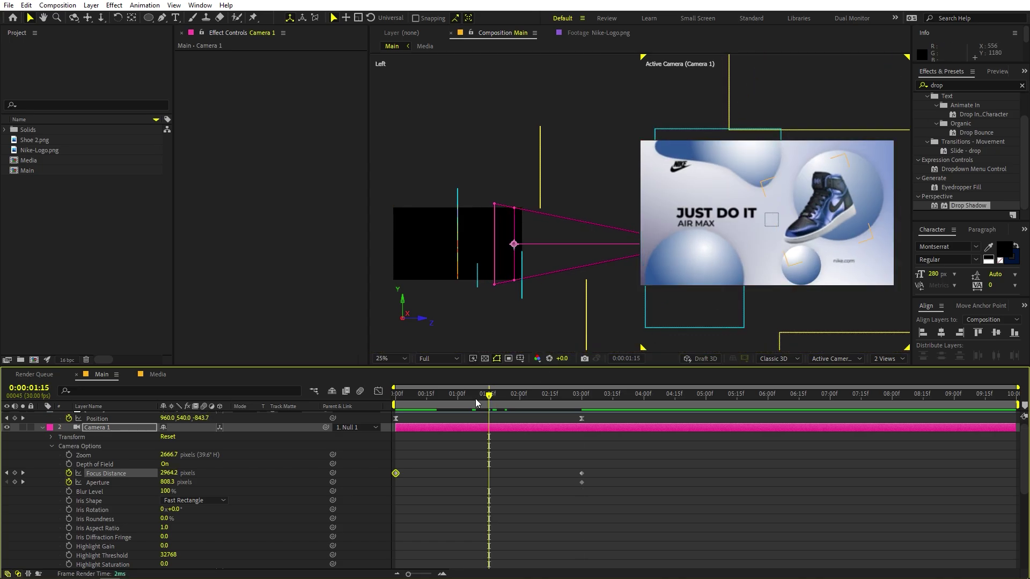
scroll(301, 428, up, 1)
click(43, 435)
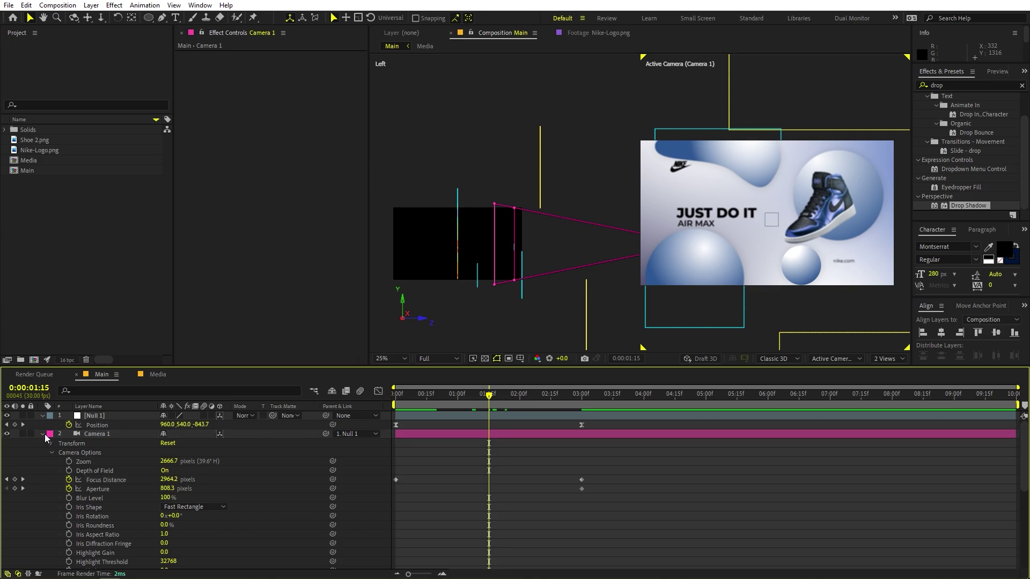
click(45, 435)
scroll(85, 467, down, 2)
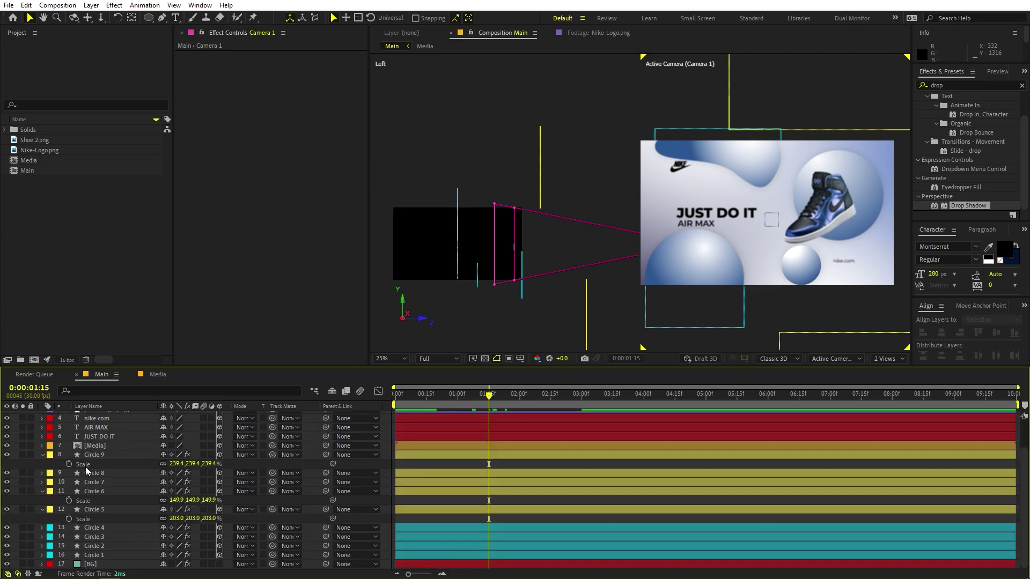
click(104, 446)
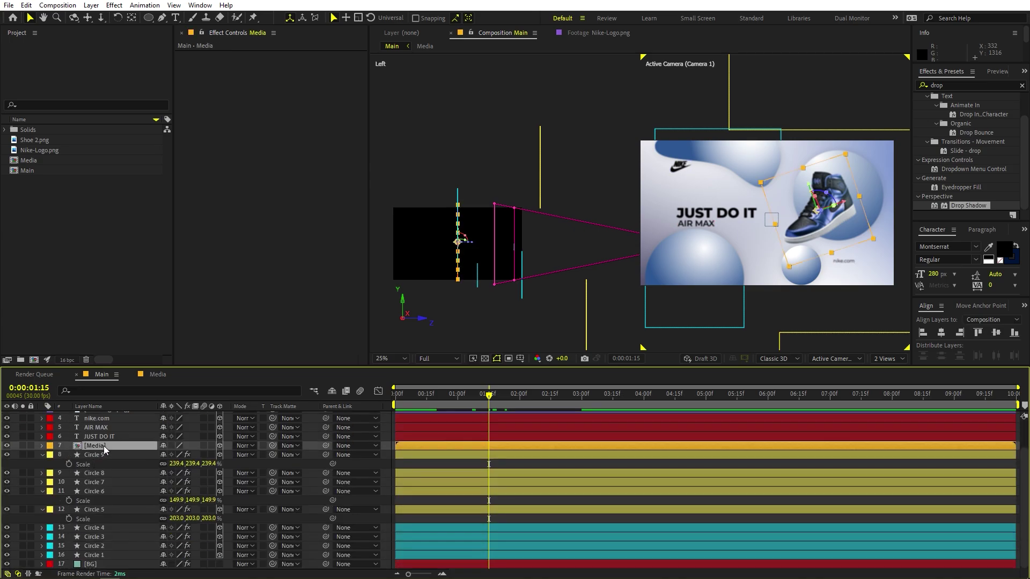
key(p)
click(69, 454)
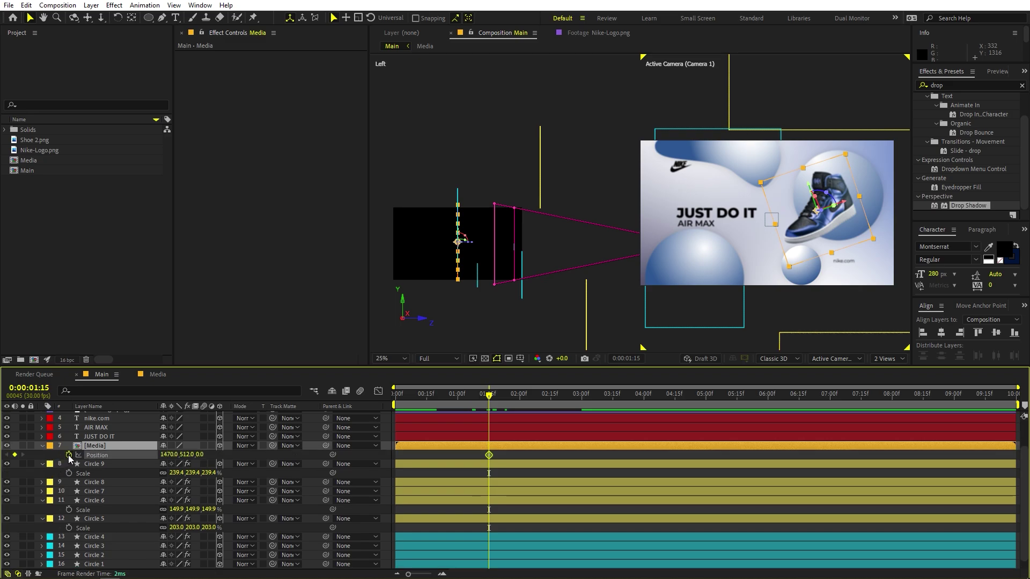
Add X, Y and Z Rotation keyframes to the Media layer at 0:00:01:15
key(r)
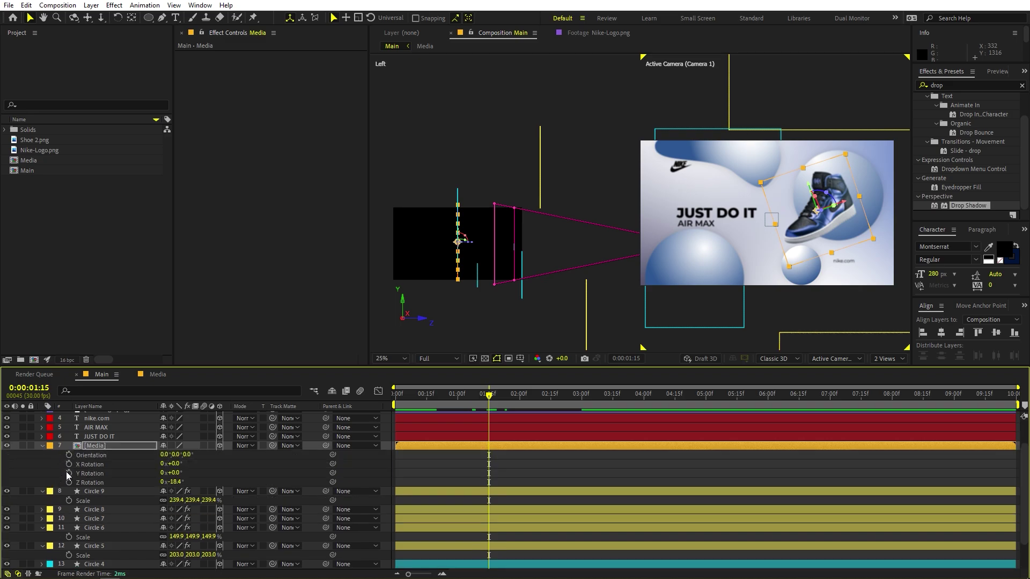
click(68, 465)
click(69, 474)
click(68, 482)
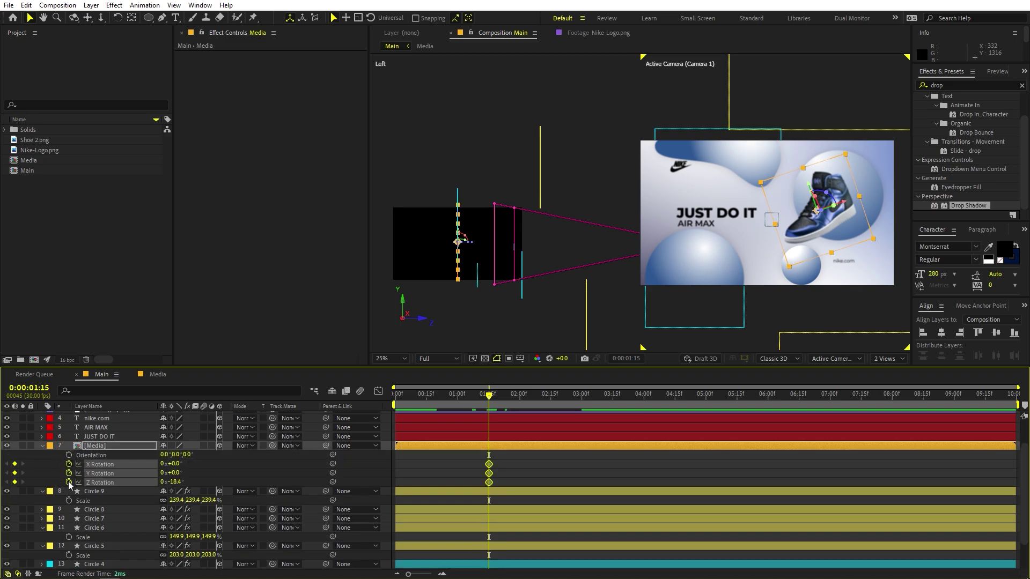
Shift the Media layer's Position and X, Y and Z Rotation keyframes to 0:00:03:02
click(106, 447)
key(alt+shift+p)
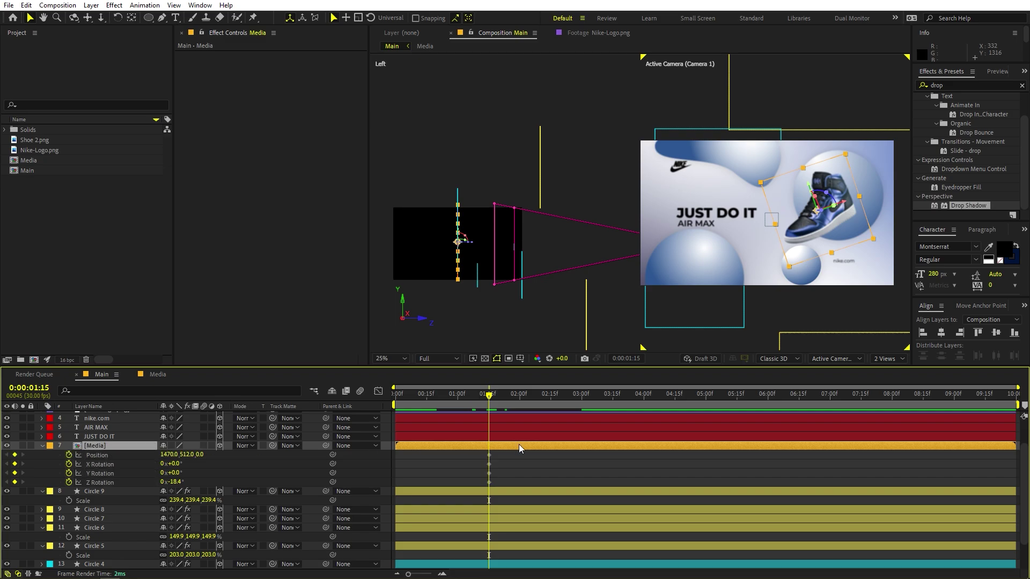
drag(504, 451, 536, 473)
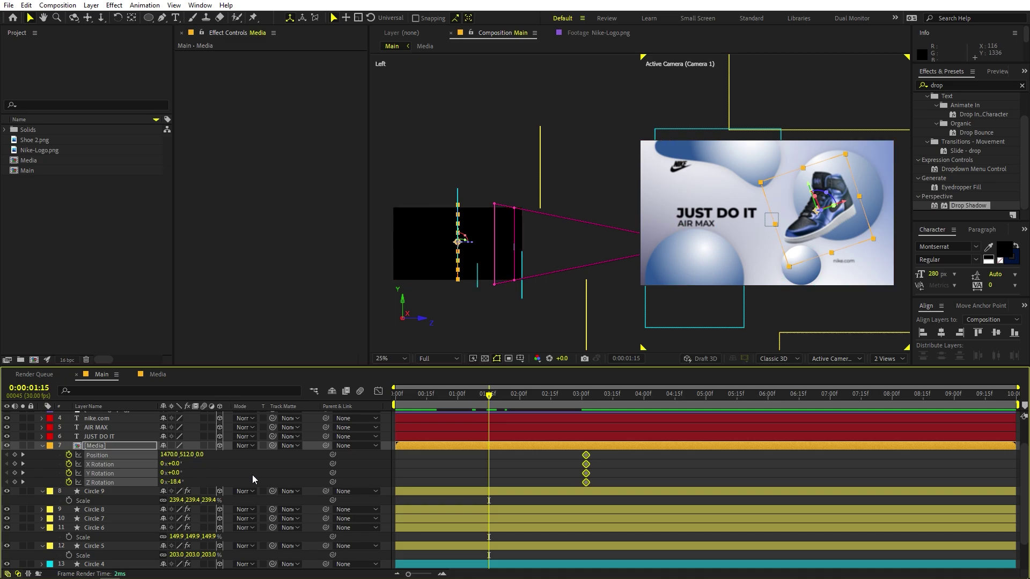
At 0:00:01:15, keyframe the Media layer's X position at 2620 and its Z Rotation at 45.6°, moving the shoe out of frame
click(212, 466)
drag(168, 457, 796, 466)
key(comma)
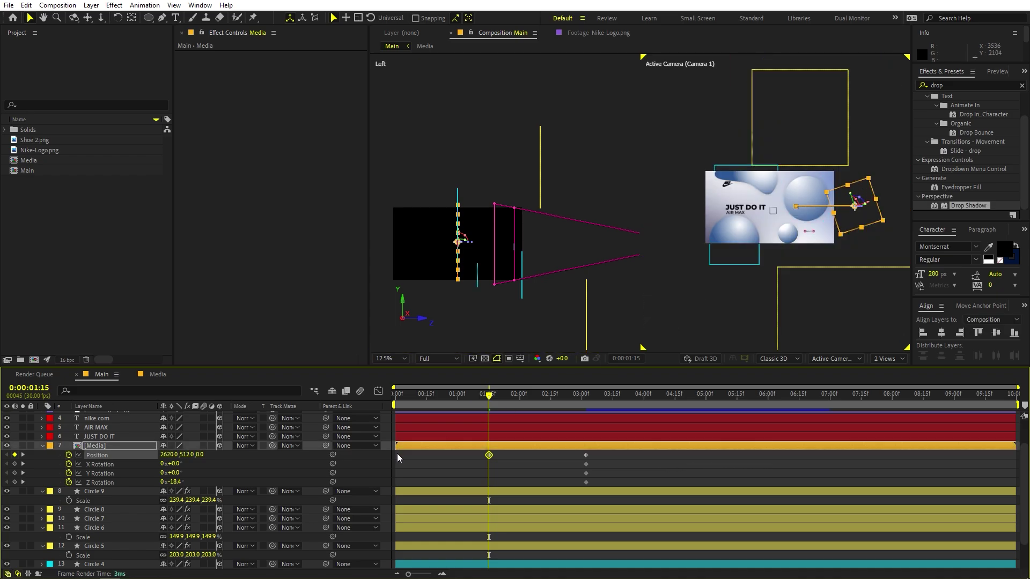
drag(177, 485, 211, 483)
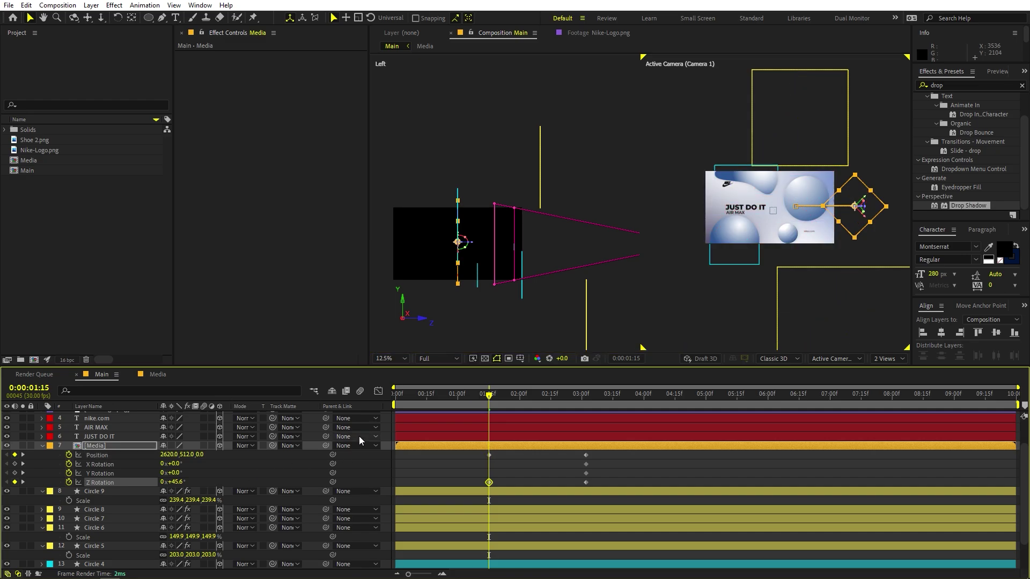
Switch the composition to a single camera view fitted to the viewer and scrub to 0:00:03:02 to check the shoe's entrance
click(884, 359)
click(886, 373)
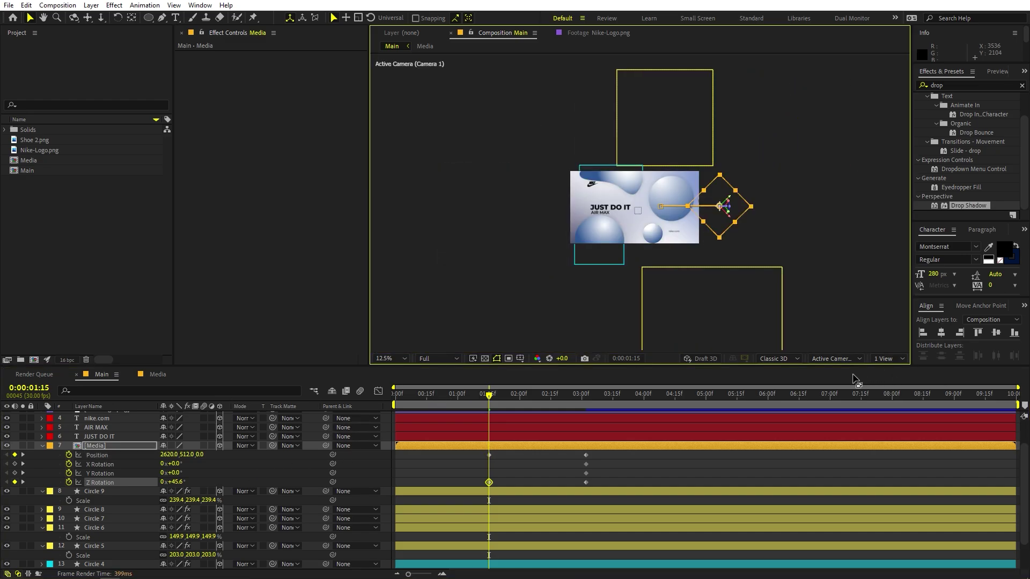
click(385, 358)
click(391, 378)
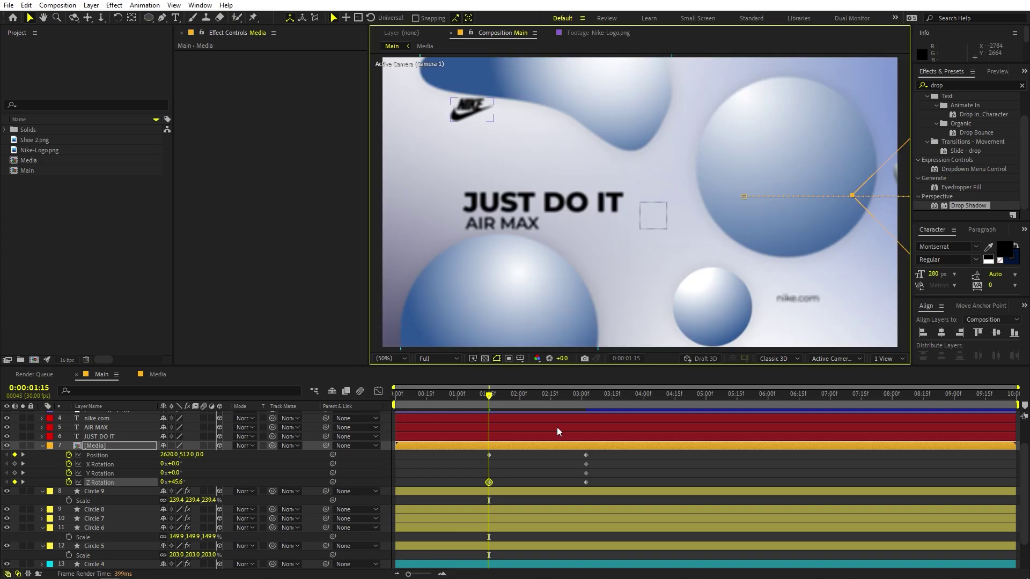
drag(497, 395, 590, 407)
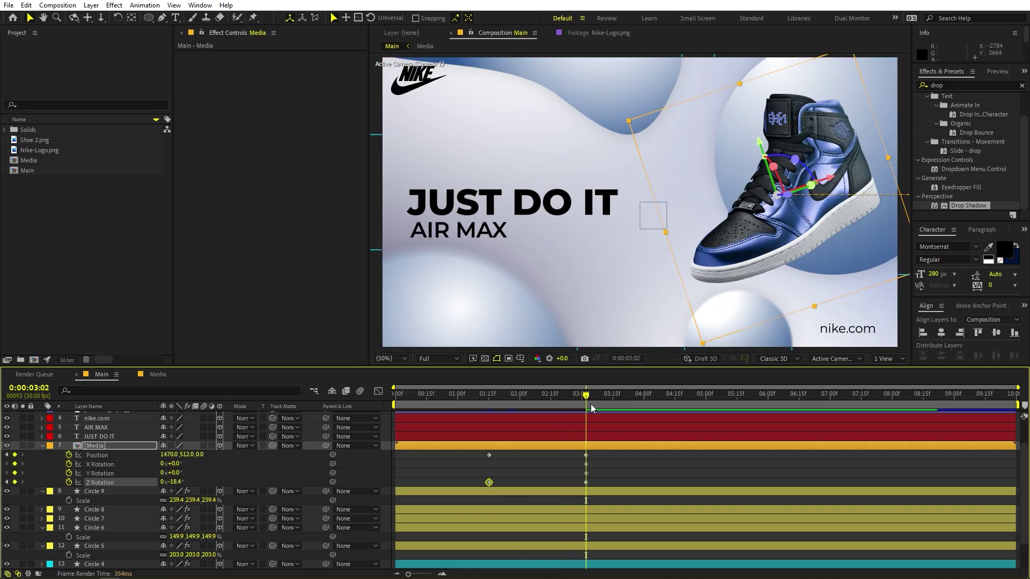
Apply Easy Ease to the Media layer's Position and Z Rotation keyframes
drag(607, 453, 468, 459)
key(F9)
drag(612, 481, 484, 484)
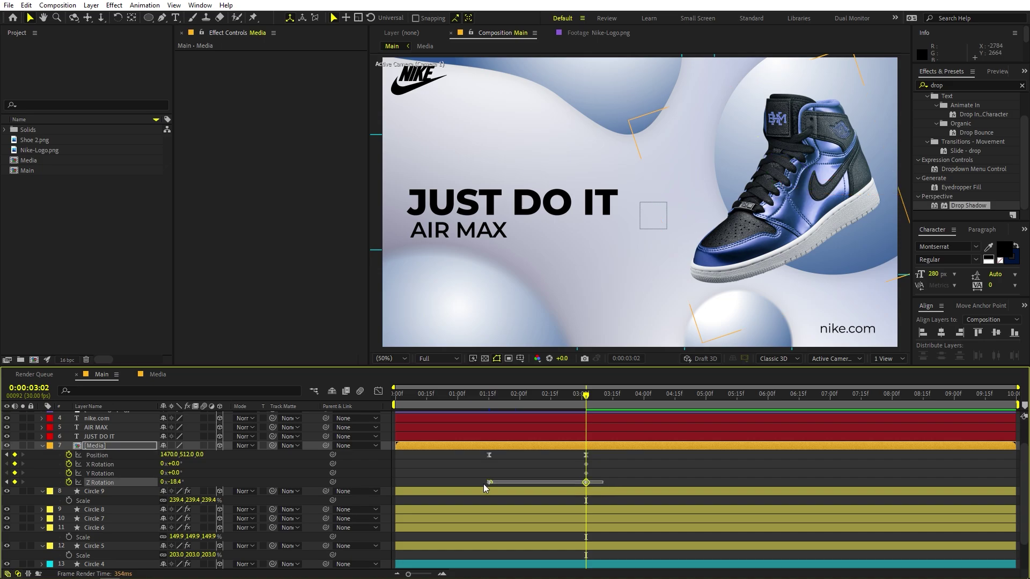
key(F9)
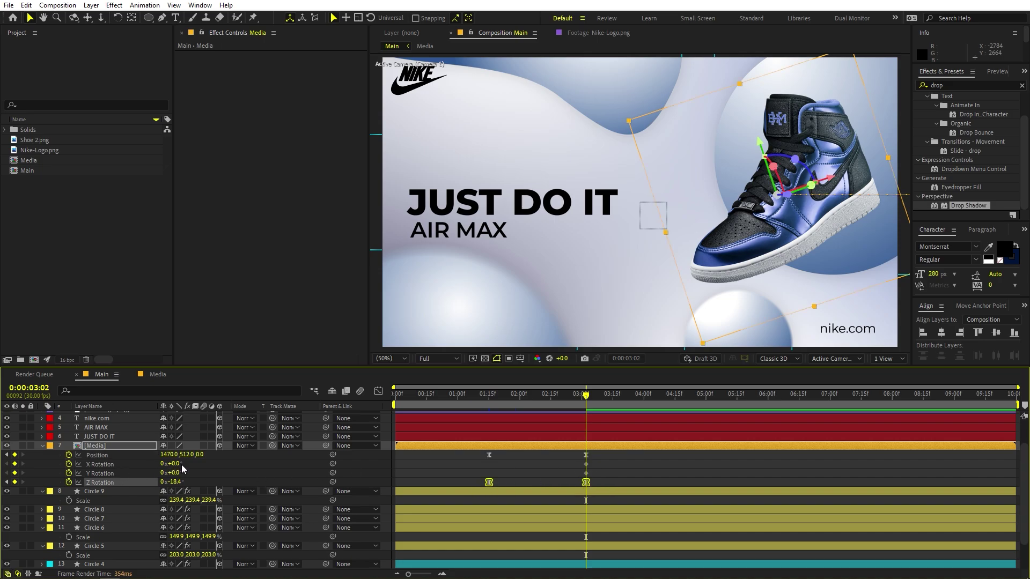
Undo a trial X Rotation change and remove the X and Y Rotation keyframing from the Media layer
drag(176, 464, 208, 465)
key(ctrl+z)
click(69, 464)
click(68, 473)
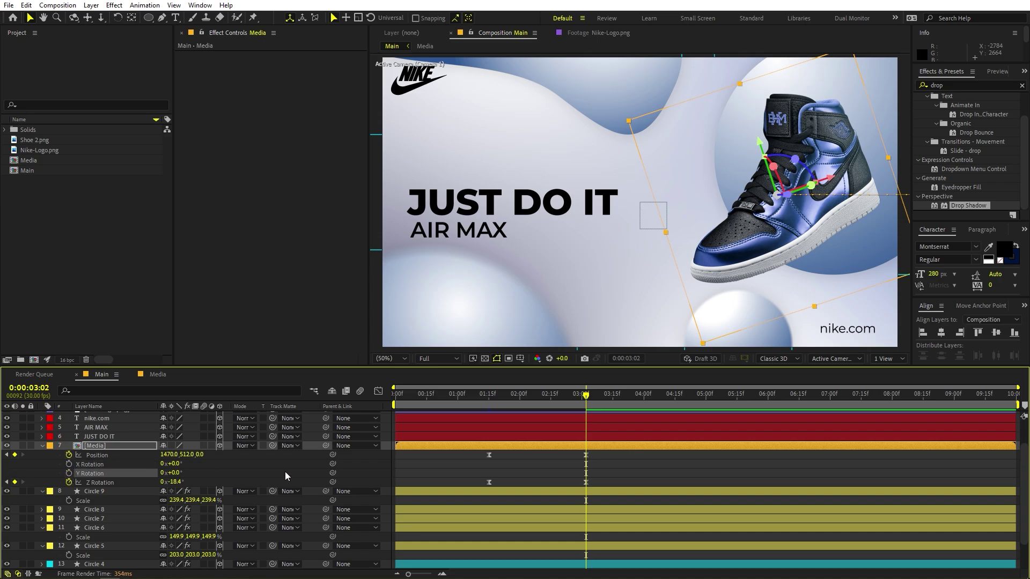
Reshape the speed curves of Media's Position and Z Rotation into a fast start with a long ease-out, and preview the motion
drag(601, 453, 465, 485)
click(378, 391)
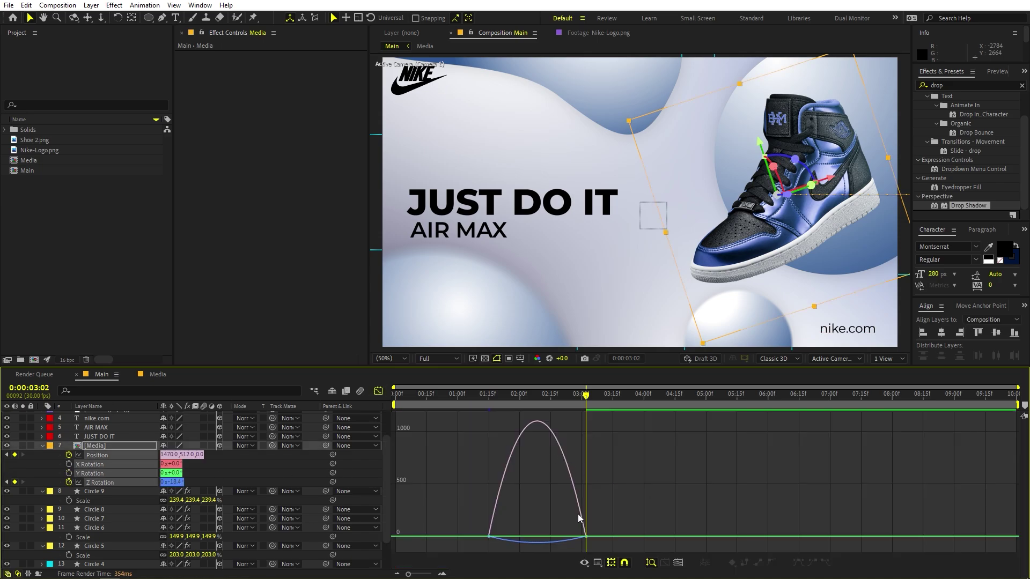
drag(570, 537, 485, 539)
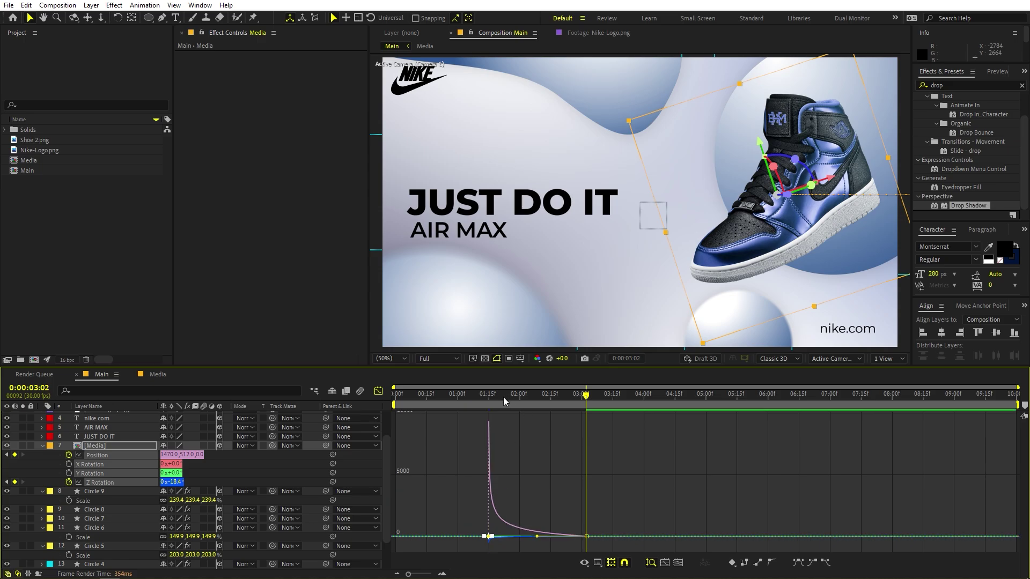
click(478, 396)
key(space)
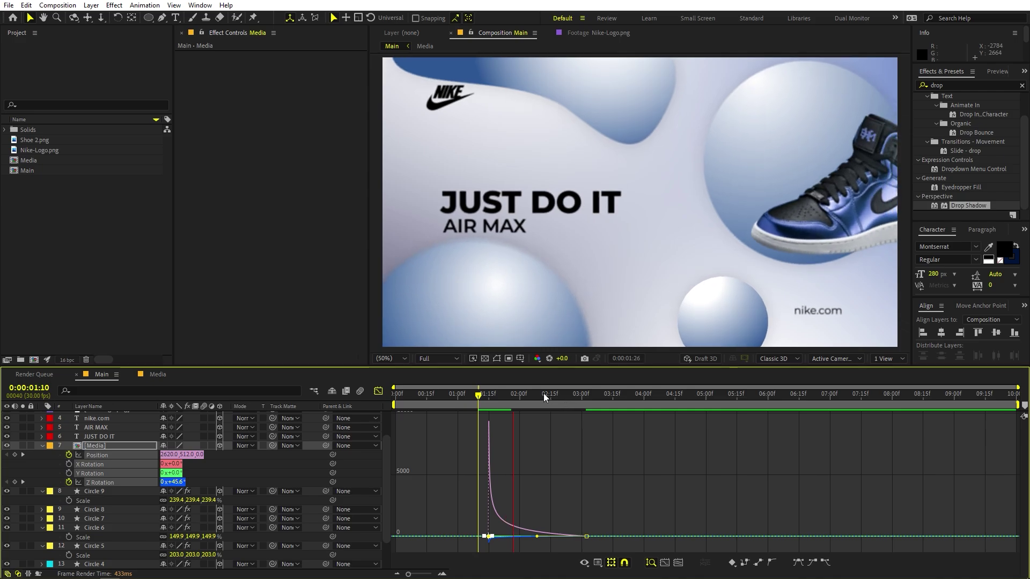
Close the Graph Editor and set the Media layer's X position to 2672 at 0:00:01:15
drag(523, 397, 487, 405)
click(379, 391)
click(542, 455)
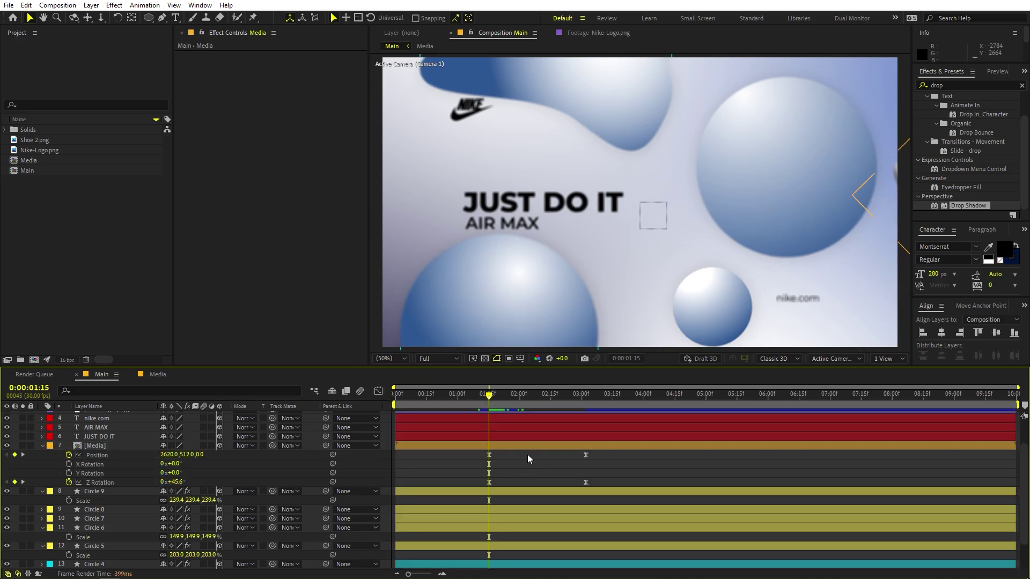
click(475, 449)
drag(170, 457, 198, 457)
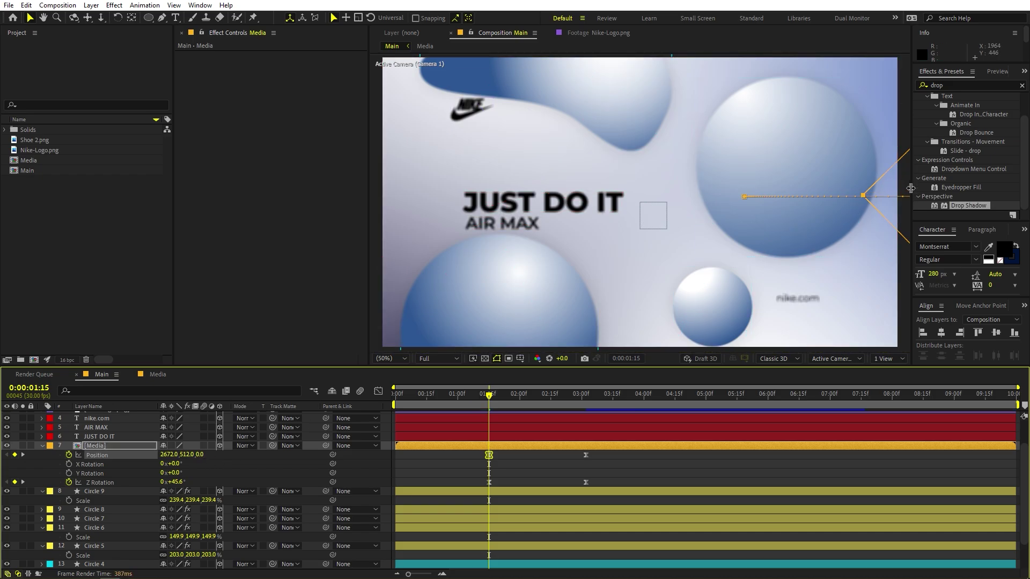
click(456, 455)
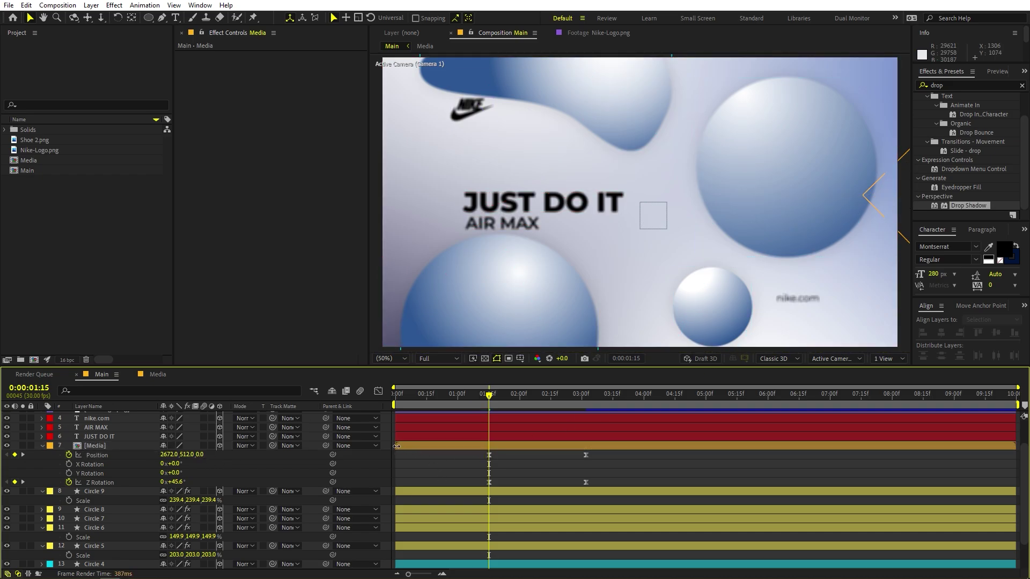
Trim the Media layer to start at 0:00:01:15 and scrub from the beginning back to that frame
drag(397, 446, 489, 447)
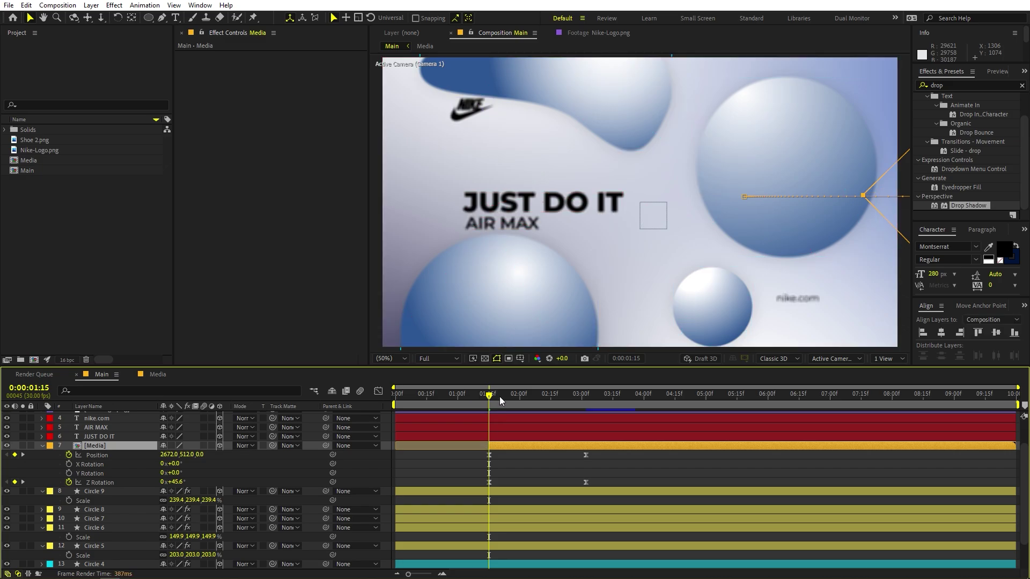
key(Home)
drag(446, 407, 494, 416)
Keyframe the AIR MAX and JUST DO IT positions at 0:00:03:02, move both off-frame left at 0:00:01:15, and trim their starts to that frame
click(101, 438)
shift+click(103, 429)
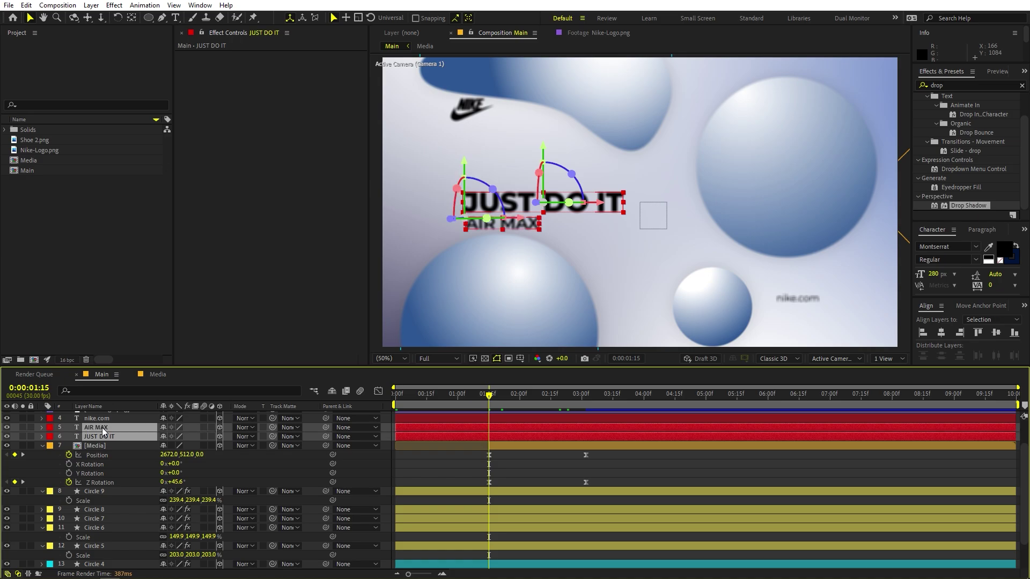
key(p)
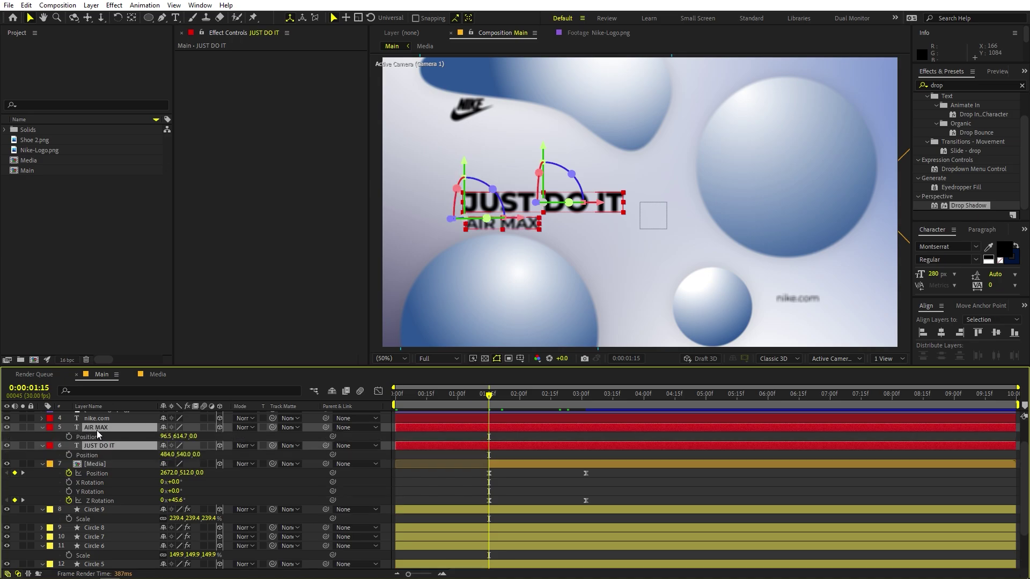
click(69, 437)
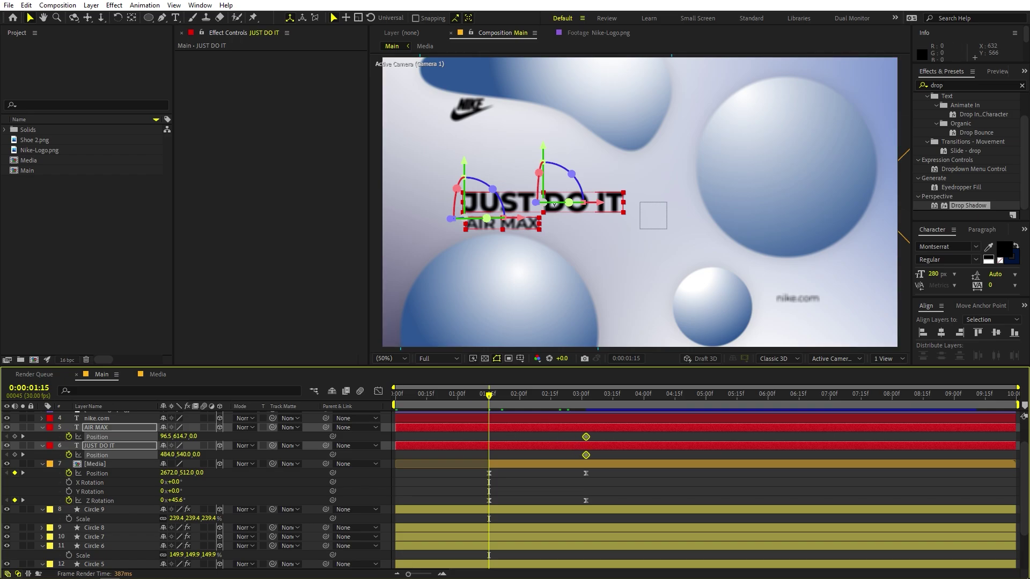
drag(573, 208, 349, 224)
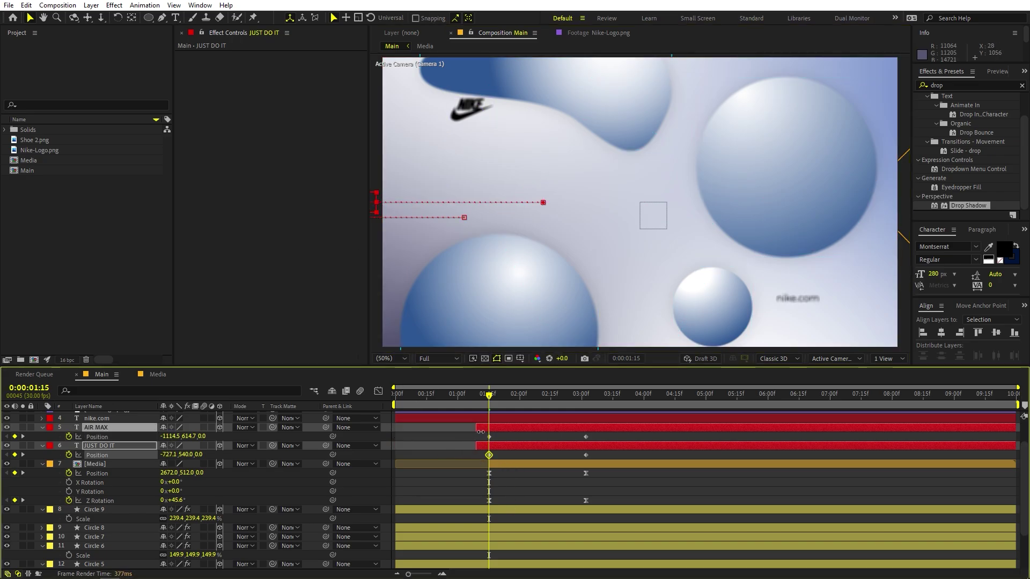
click(473, 458)
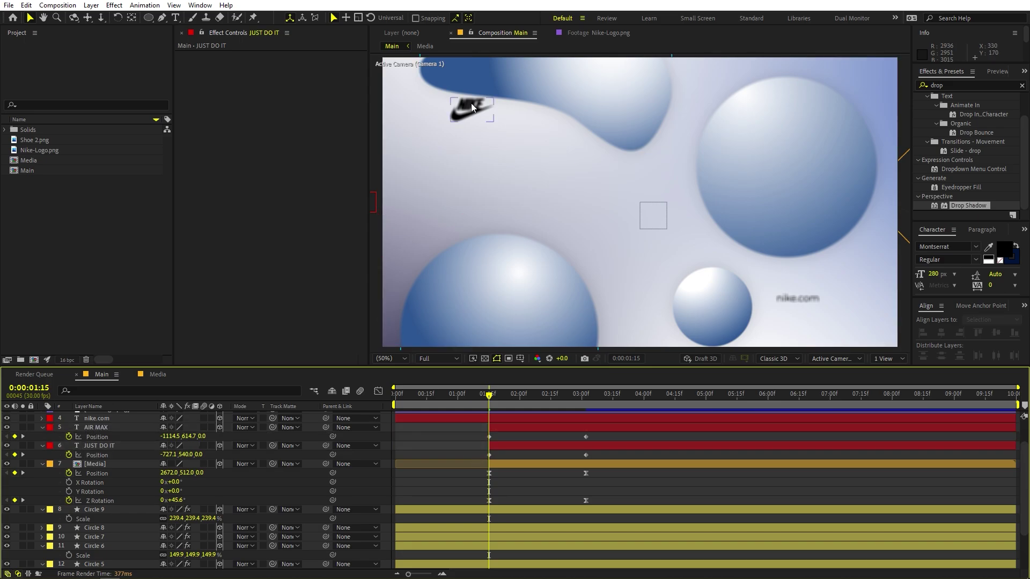
Turn the Nike-Logo.png layer back to 2D and add a Position keyframe to it at 0:00:03:02
scroll(107, 435, up, 2)
click(104, 437)
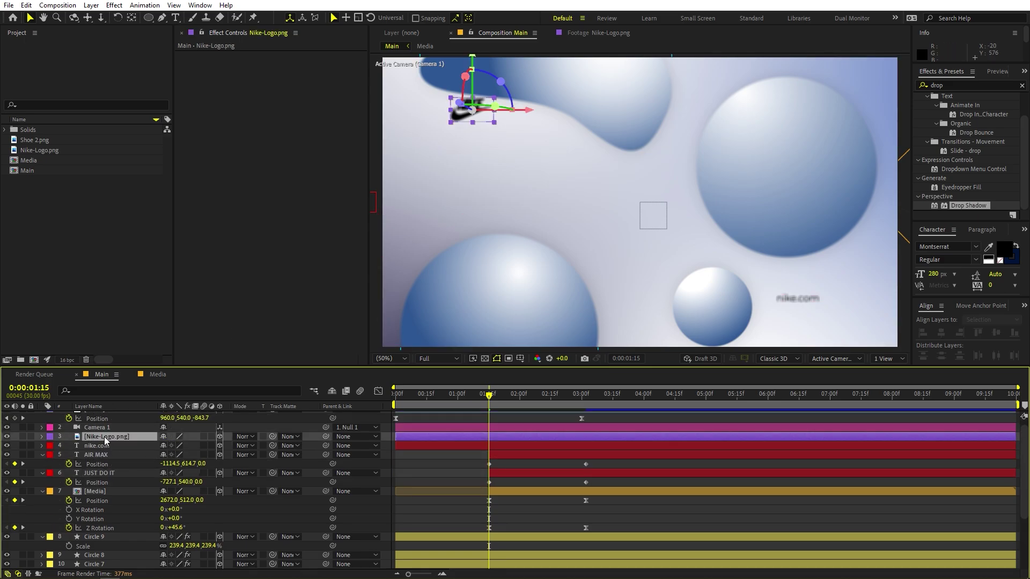
click(497, 397)
key(k)
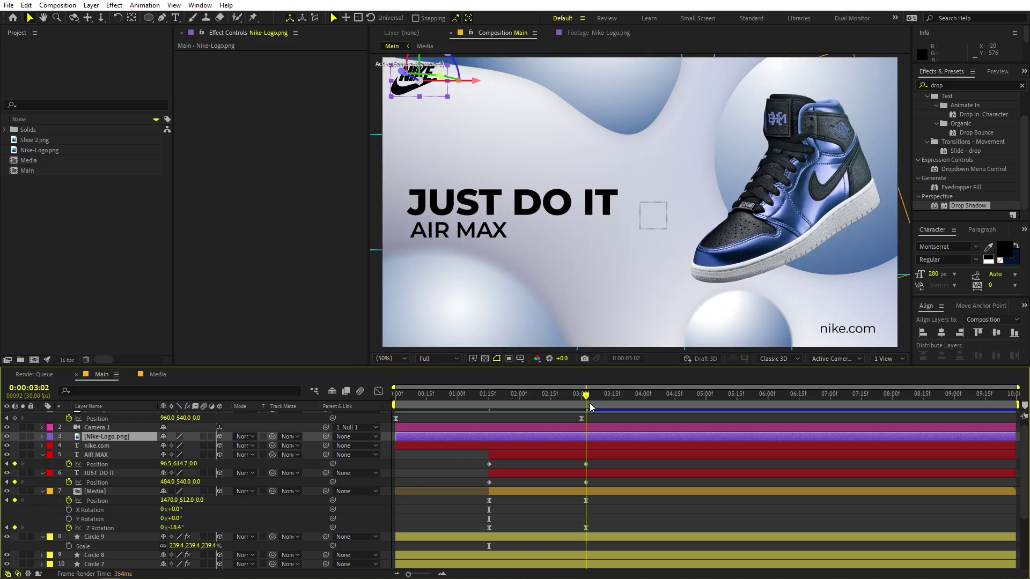
click(219, 437)
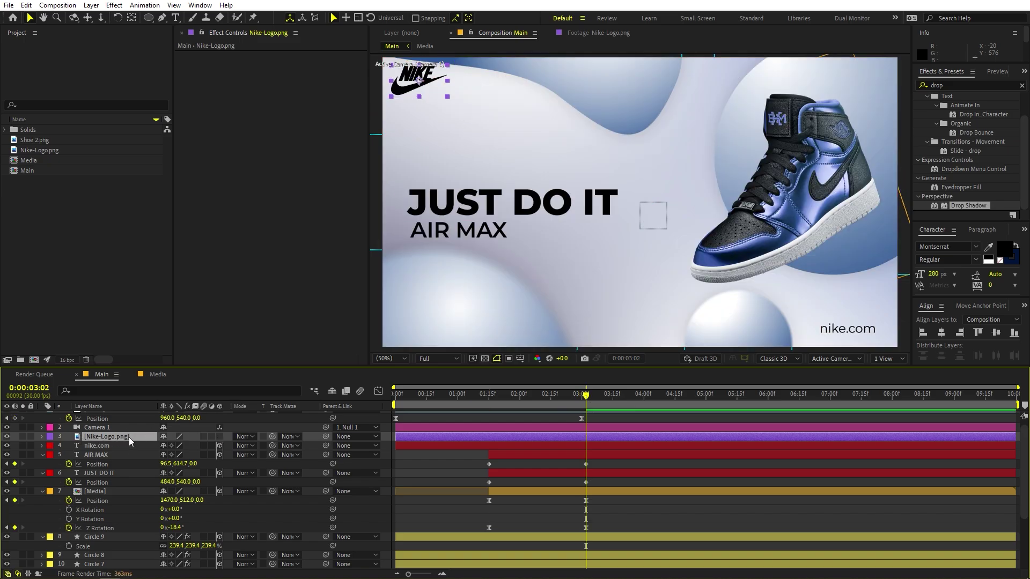
key(p)
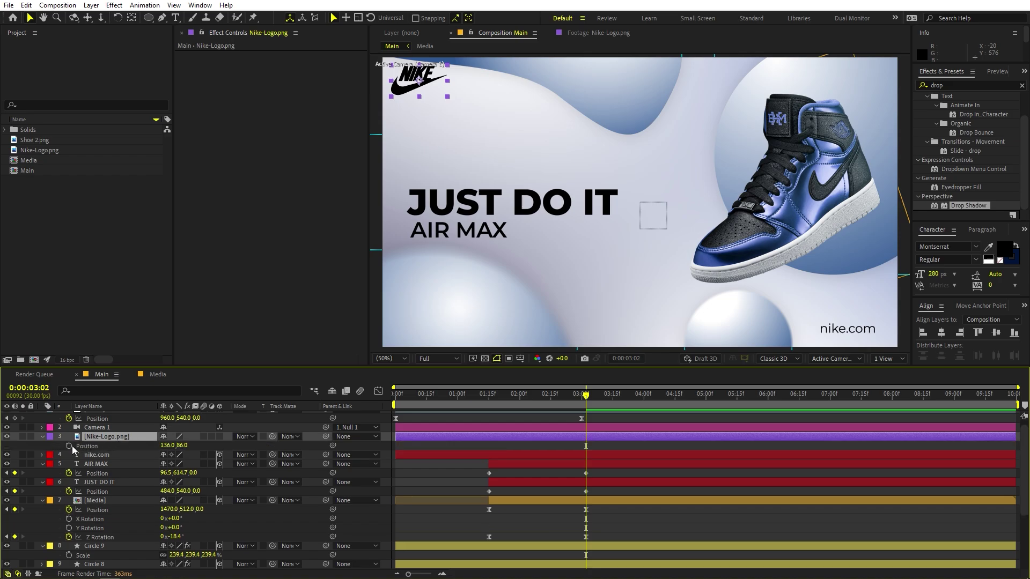
click(68, 446)
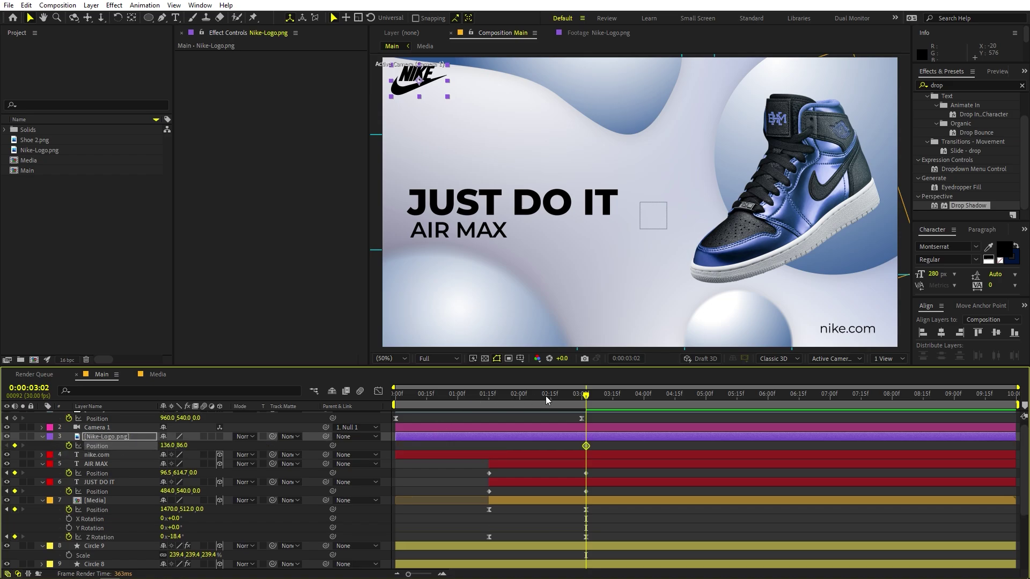
At 0:00:01:15, move the Nike logo straight up above the frame to position 136, -142
drag(544, 394, 499, 403)
key(comma)
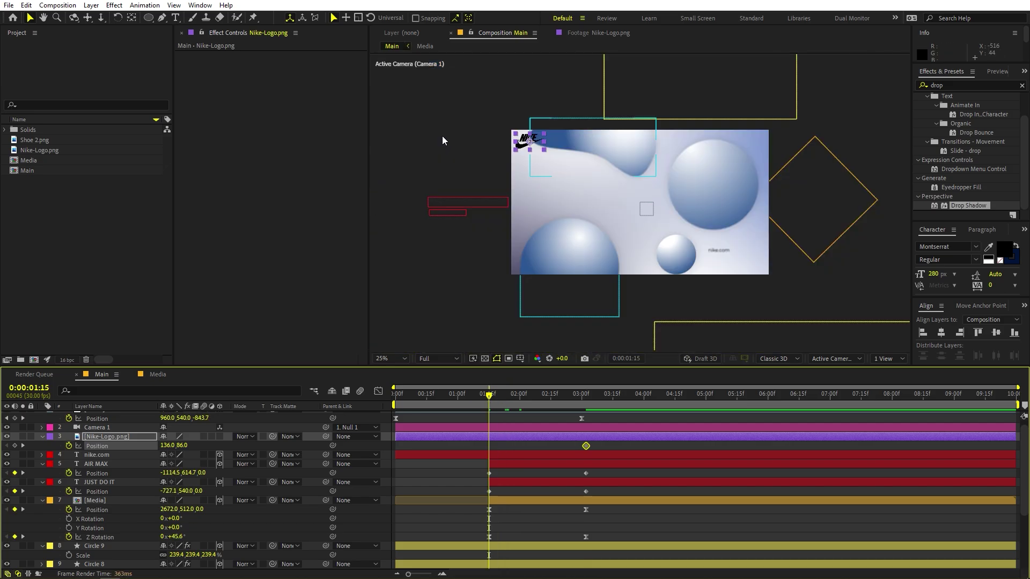
drag(533, 150, 530, 114)
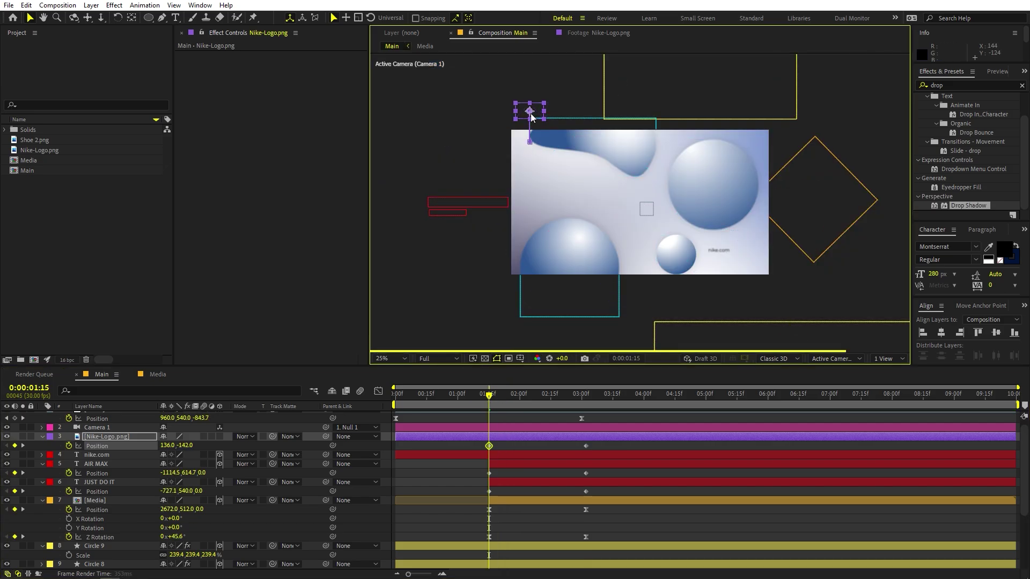
key(period)
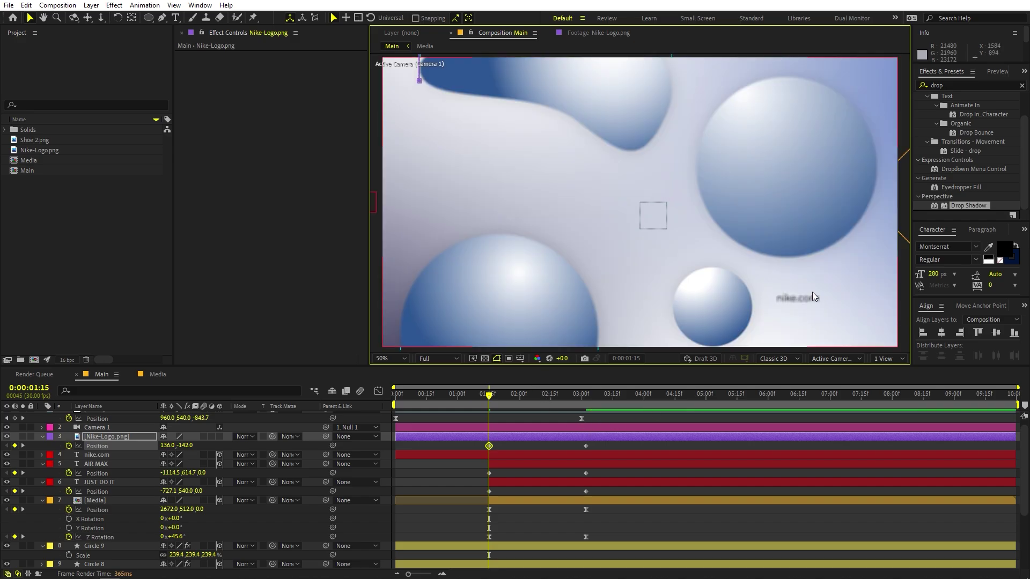
Trim the nike.com and Nike-Logo.png layers to start at 0:00:01:15
click(794, 298)
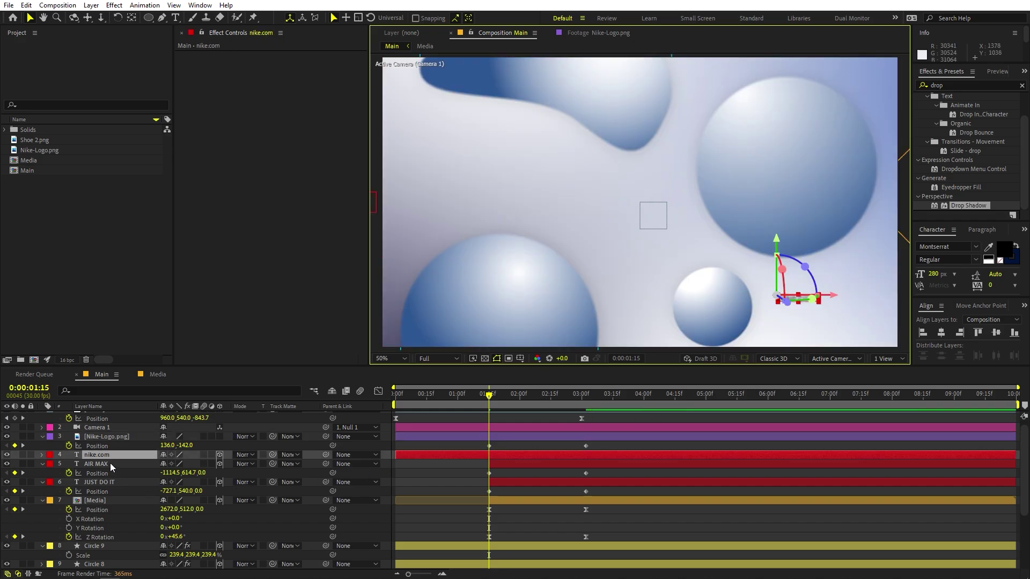
drag(394, 456, 485, 457)
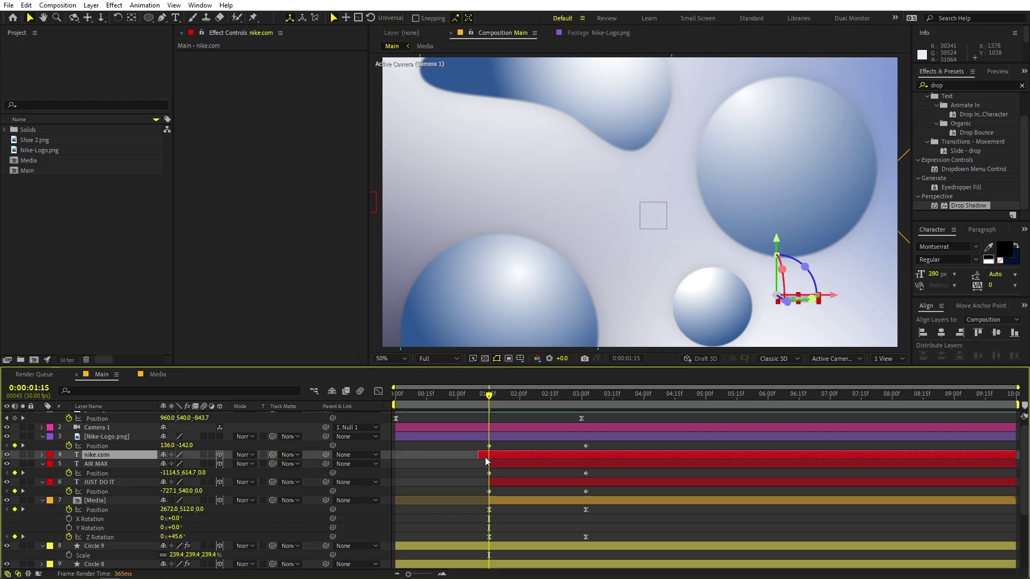
click(450, 431)
click(418, 438)
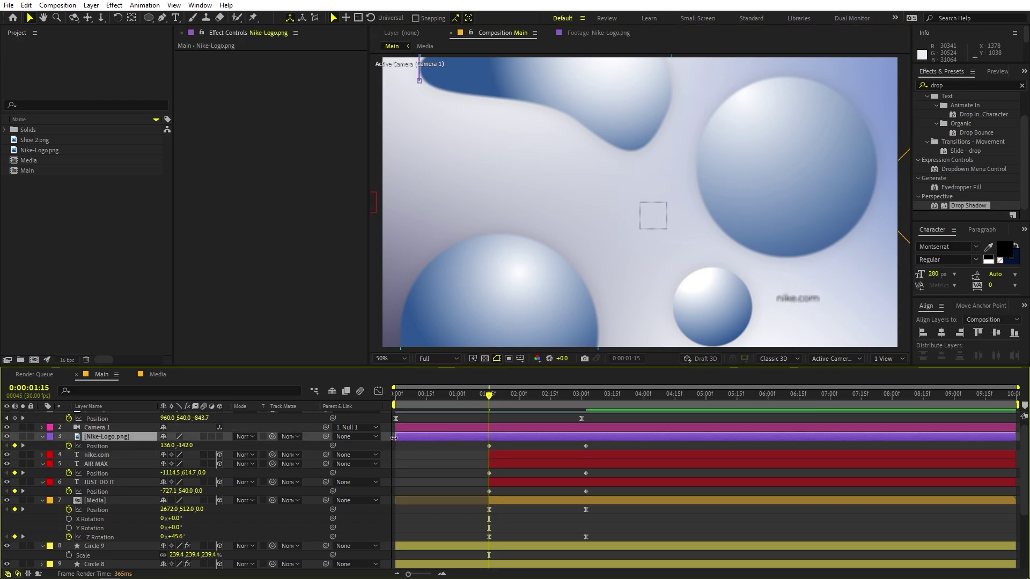
drag(394, 439, 488, 438)
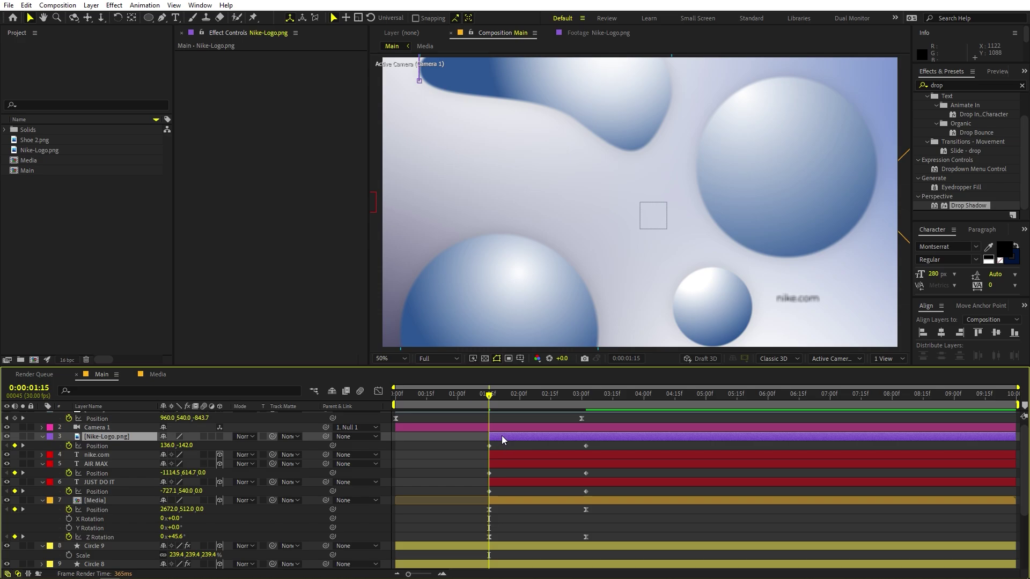
Keyframe the nike.com layer's position at 0:00:03:02 and at 0:00:01:15 move it off-frame right to about 2310, 994.7
click(95, 456)
key(p)
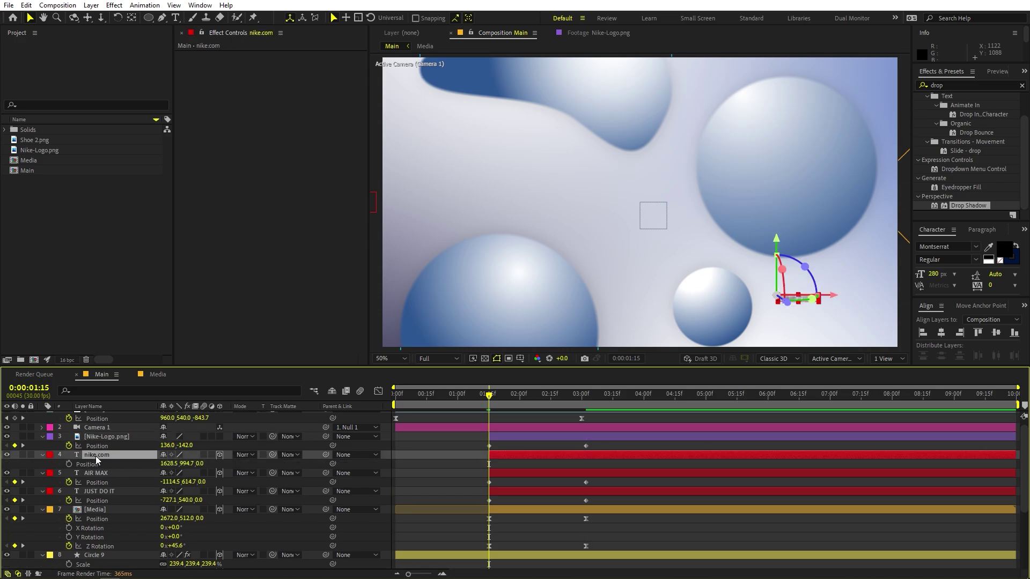
key(ctrl+shift+a)
click(68, 464)
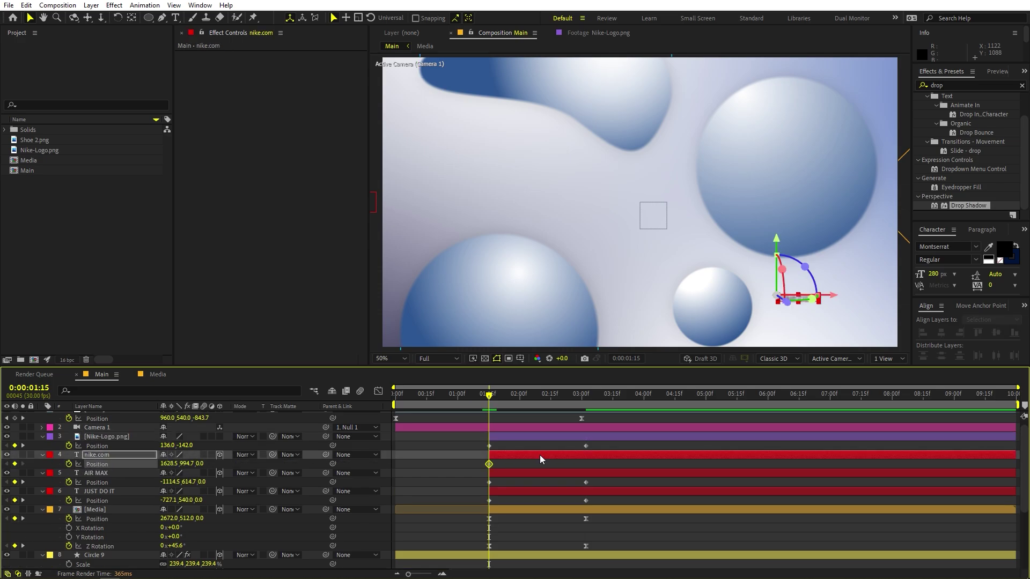
drag(490, 465, 585, 475)
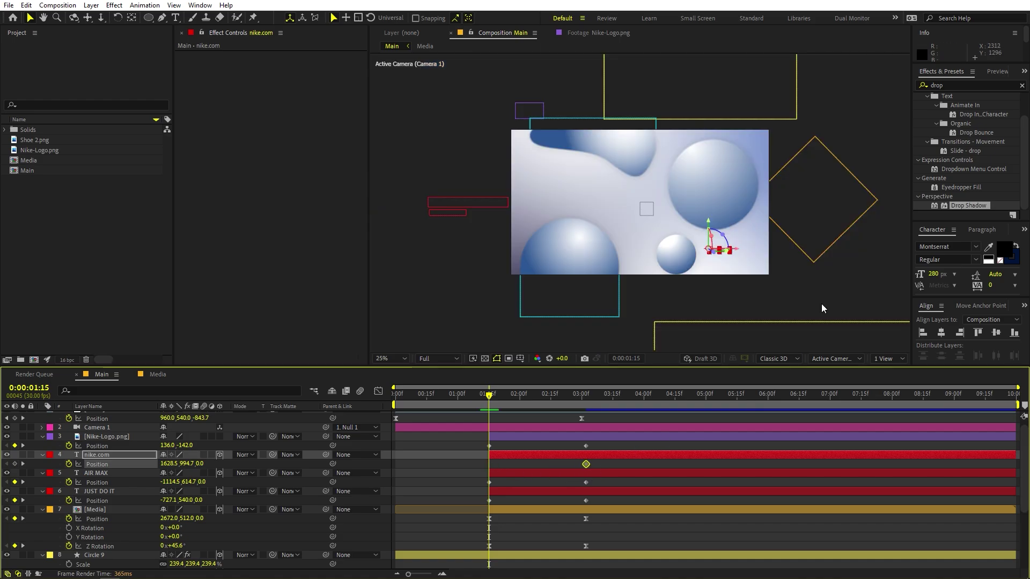
drag(836, 299, 974, 298)
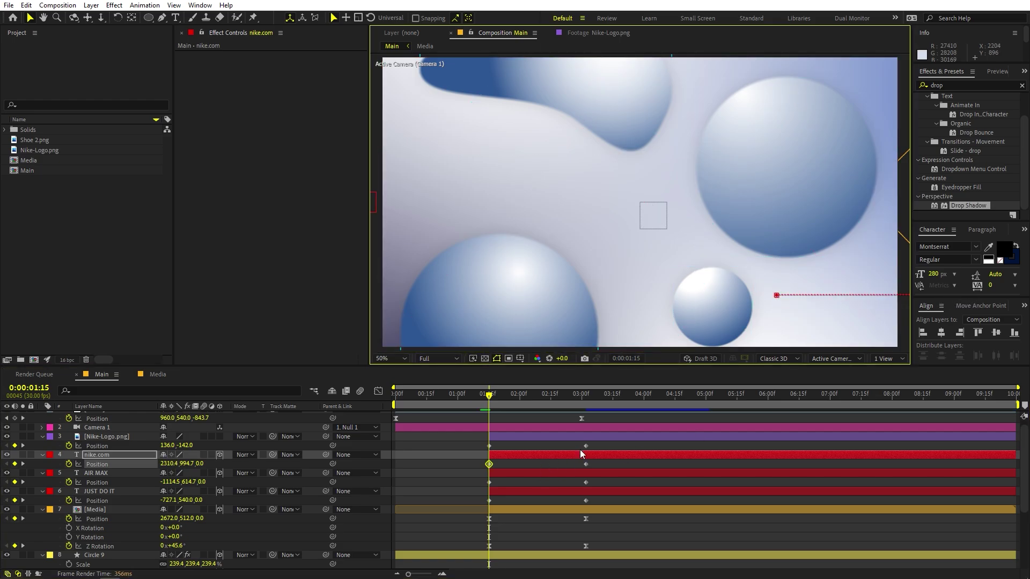
Easy-ease the position keyframes of the logo, nike.com, AIR MAX and JUST DO IT, stretch the incoming ease for a fast start, and preview
drag(603, 444, 477, 500)
key(F9)
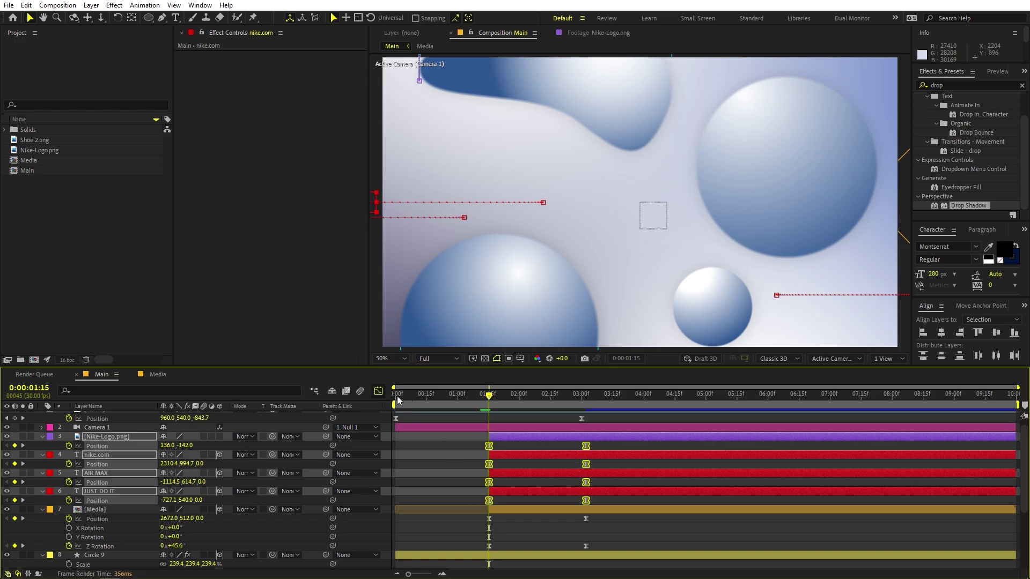
click(378, 391)
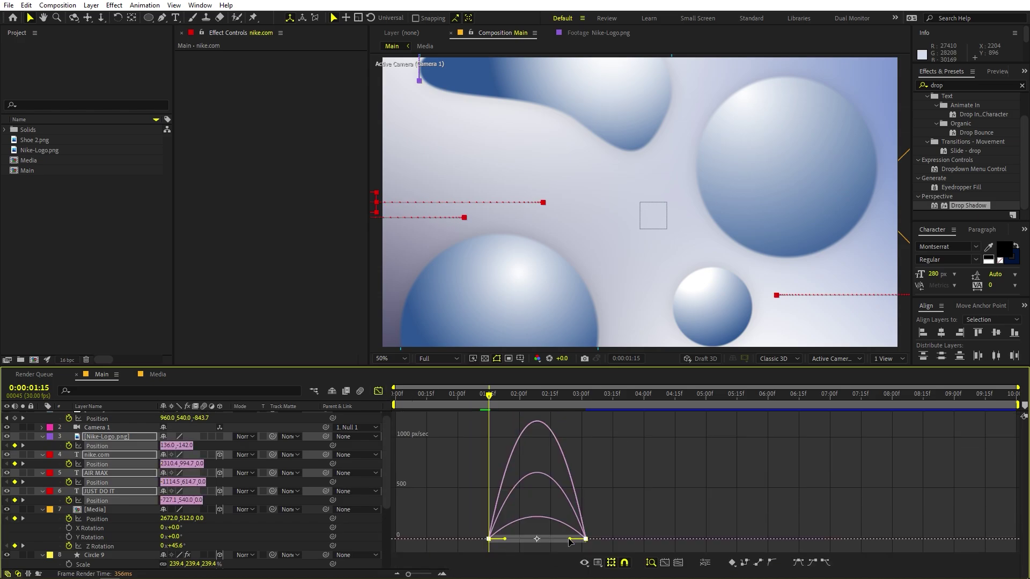
mouse_move(569, 539)
mouse_down()
mouse_move(503, 542)
mouse_move(506, 556)
mouse_move(486, 543)
mouse_up()
click(379, 392)
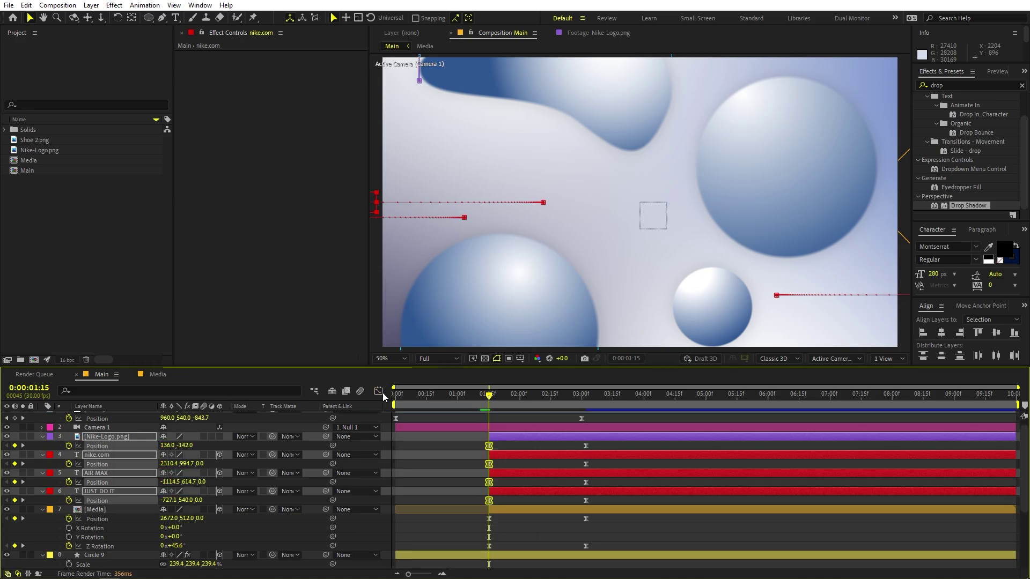
click(440, 448)
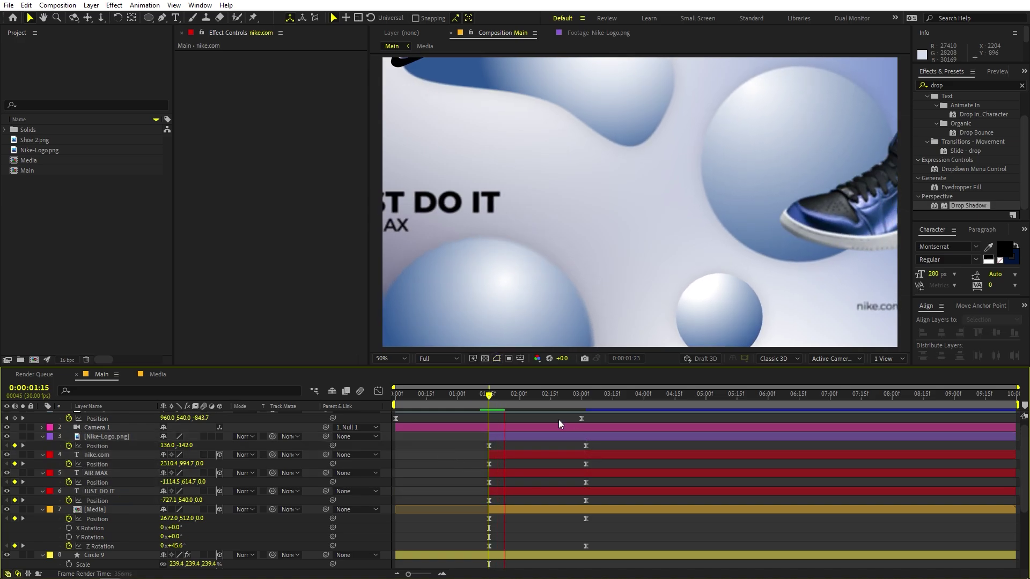
key(space)
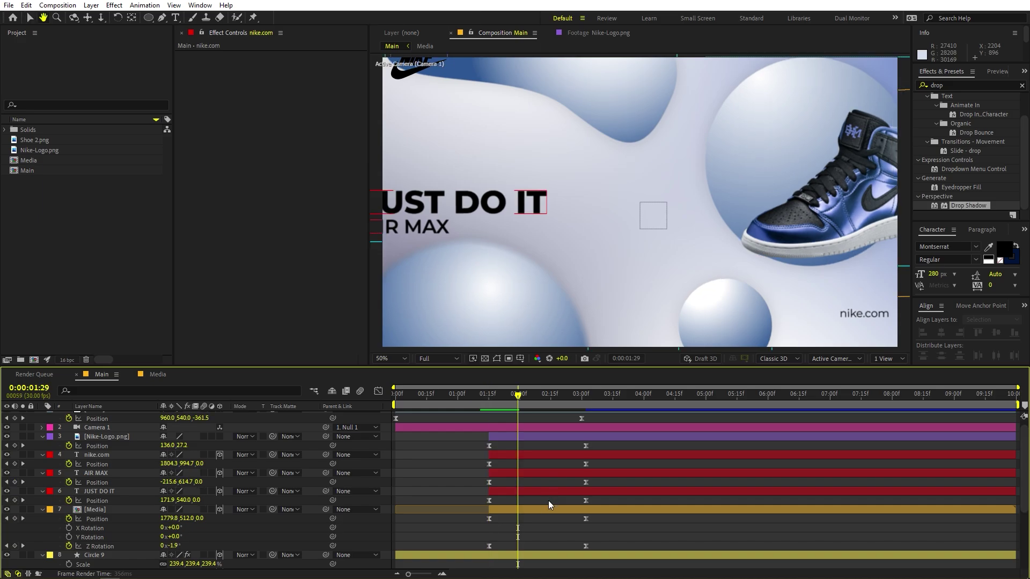
Offset the title layers in time so JUST DO IT ends its move at 0:00:03:06 and AIR MAX at 0:00:03:07
click(538, 492)
drag(530, 490, 544, 475)
shift+click(533, 453)
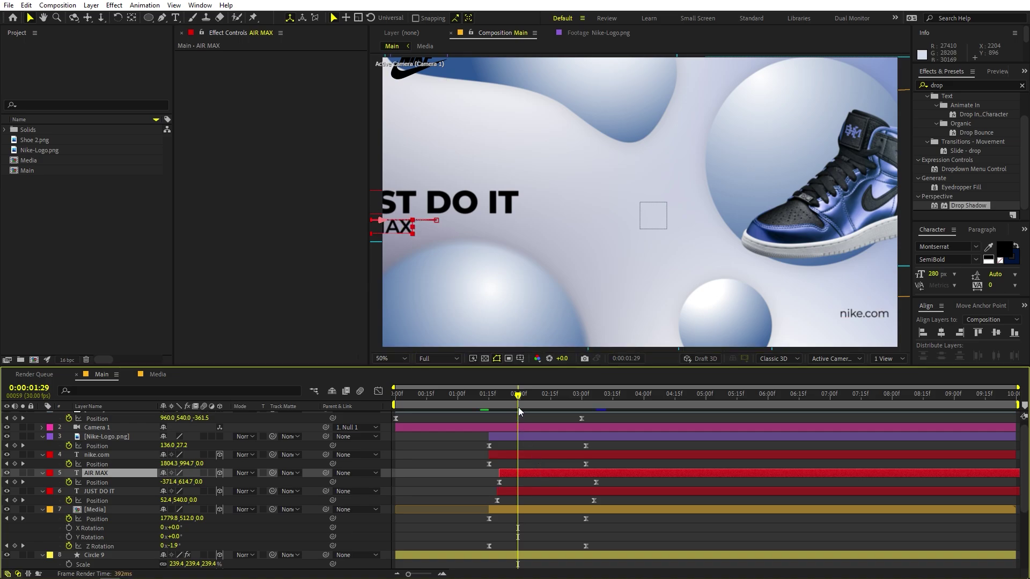
drag(518, 407, 271, 434)
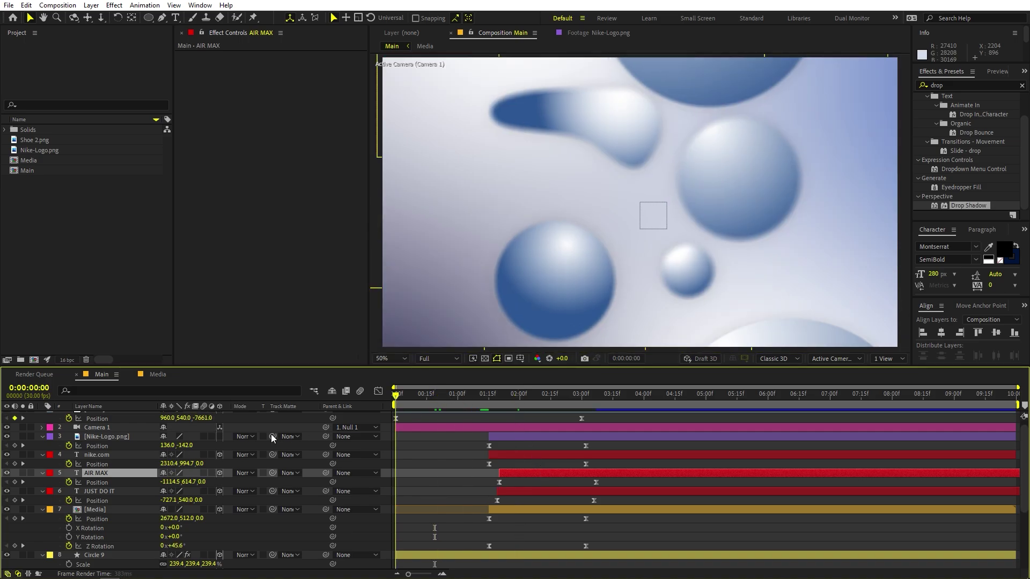
At 0:00:01:15, reposition the radial gradient's start and end points on Circle 4, the wavy shape at the frame's upper edge, and preview
click(488, 398)
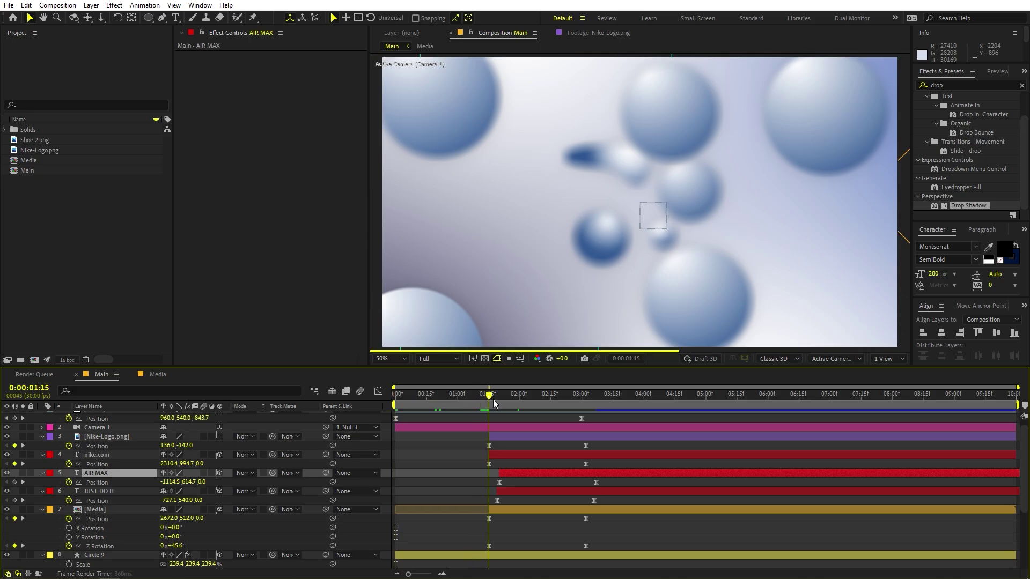
click(552, 95)
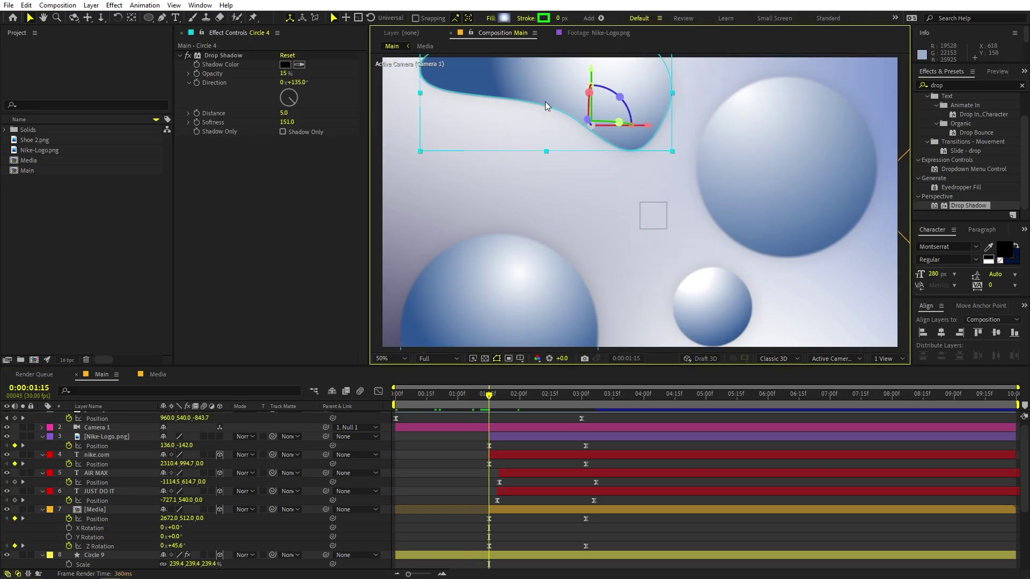
key(h)
drag(503, 94, 517, 177)
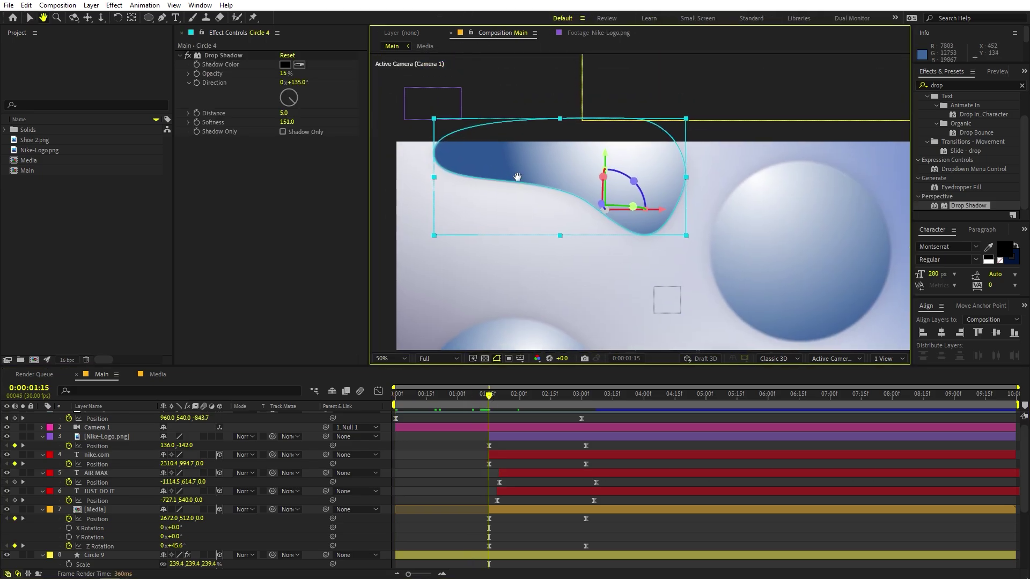
key(v)
click(504, 18)
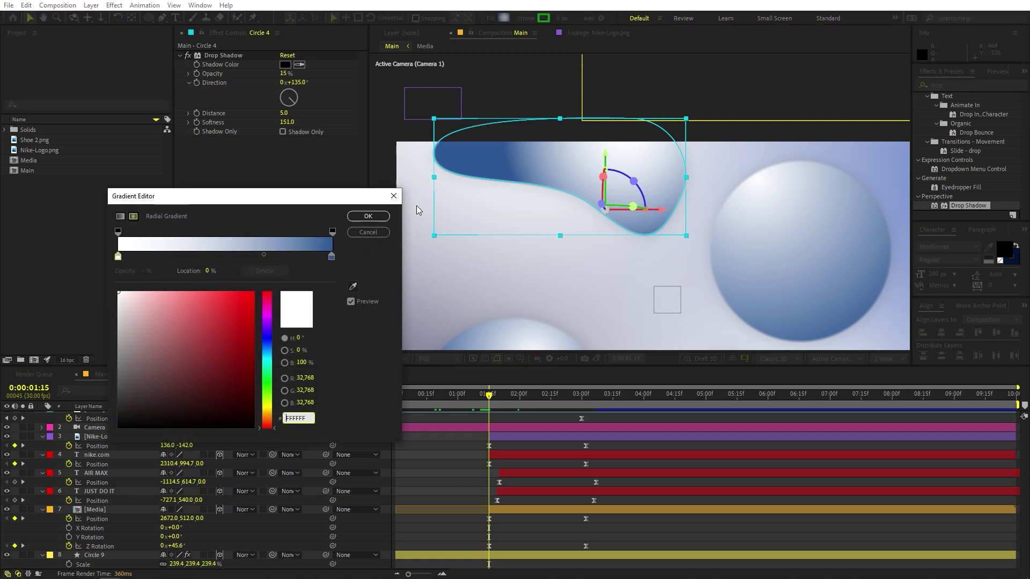
click(365, 215)
drag(538, 216, 588, 232)
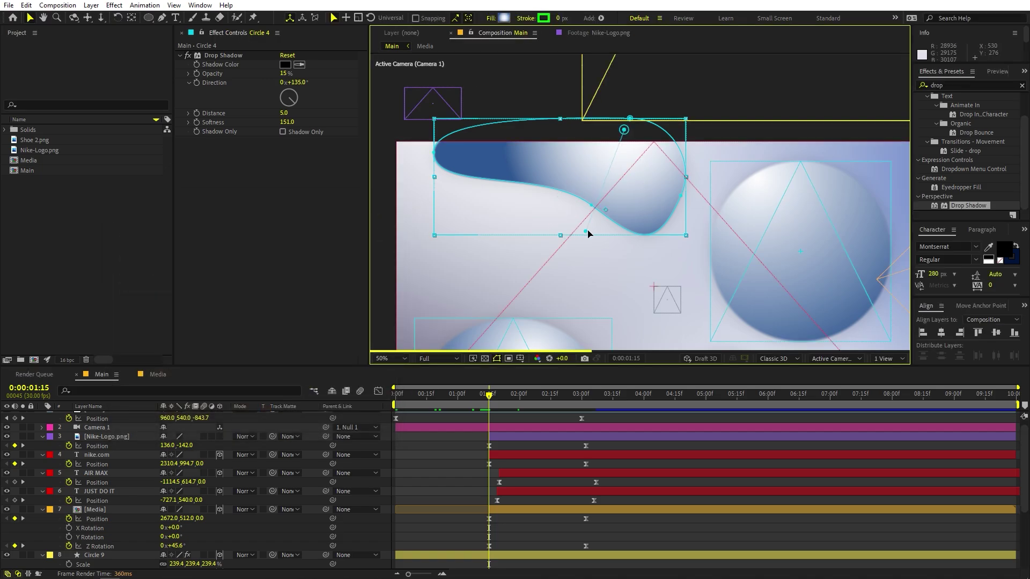
drag(624, 130, 596, 123)
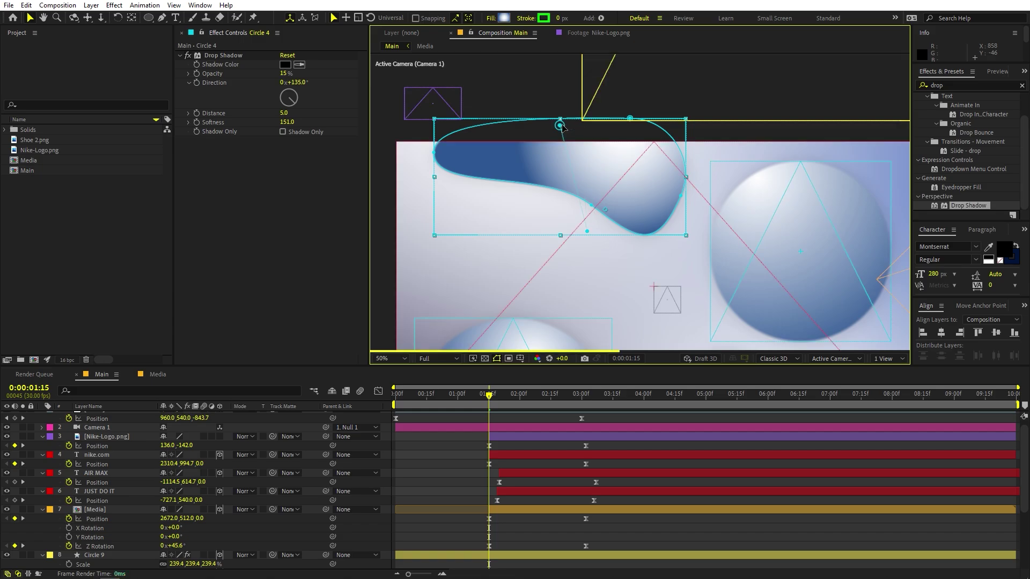
drag(587, 231, 495, 254)
key(space)
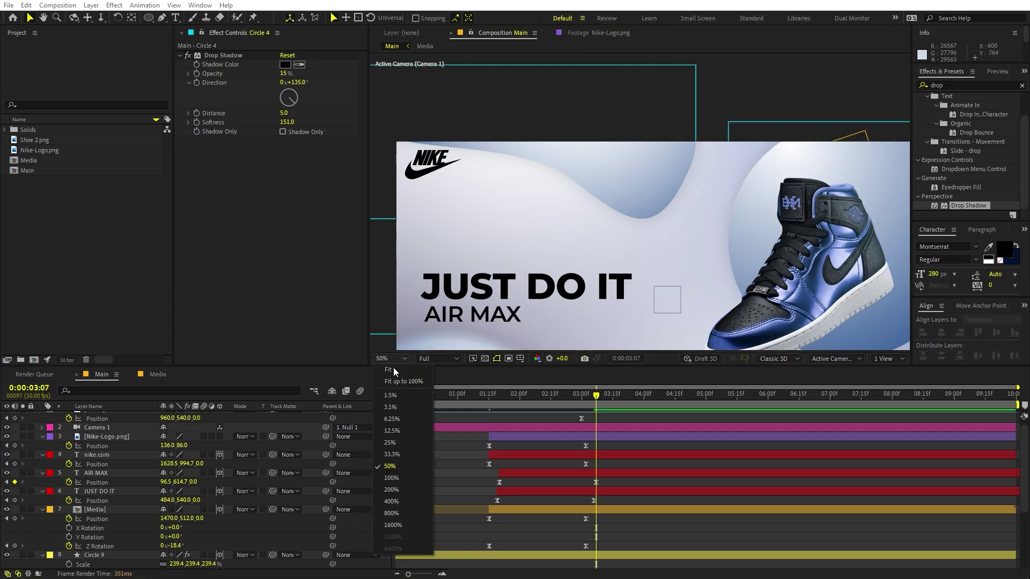
key(space)
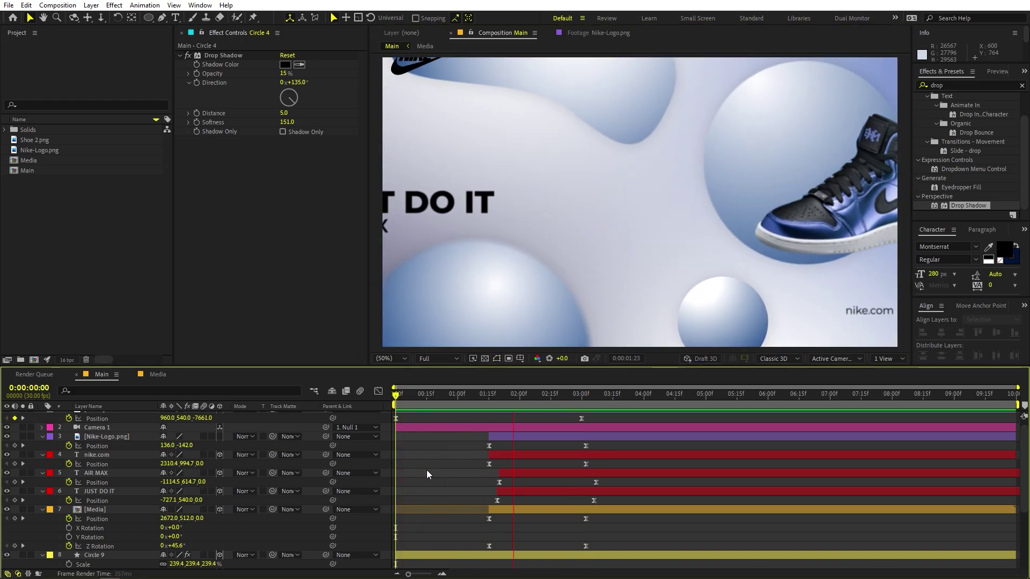
Keyframe Null 1's Z Rotation at 0° at 0:00:03:13 and set it to 34° at the composition's start
click(607, 406)
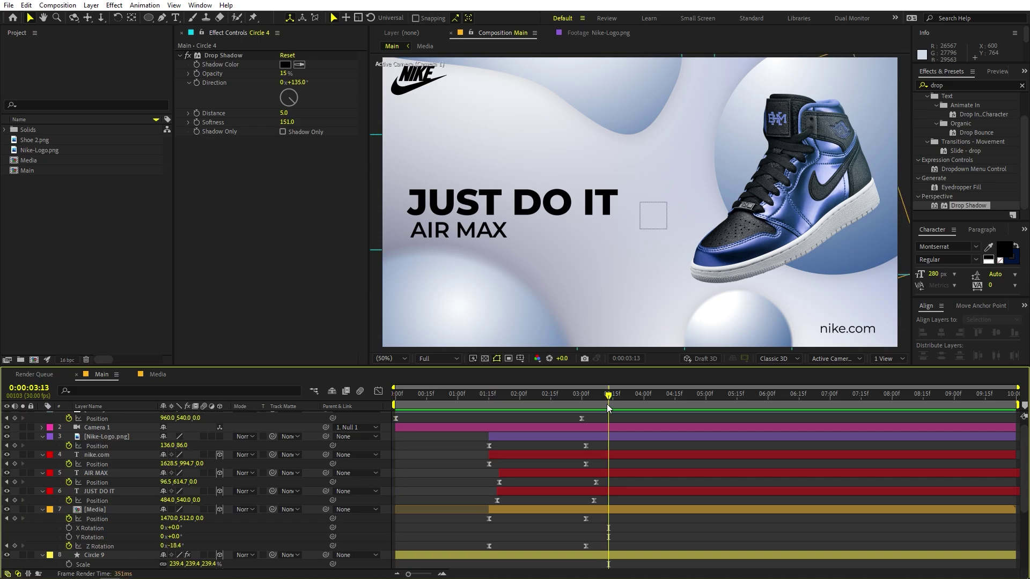
click(407, 426)
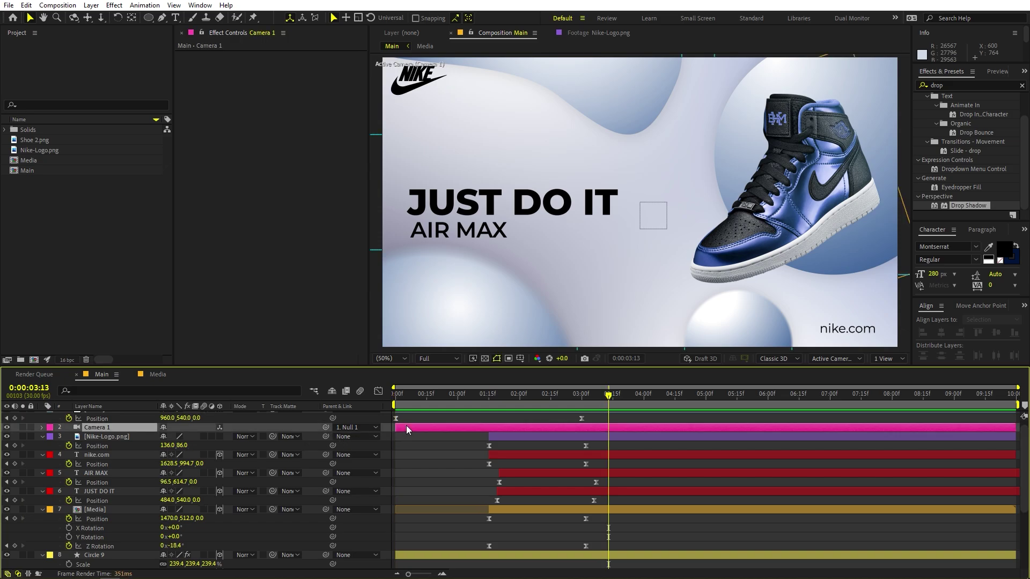
scroll(110, 424, up, 1)
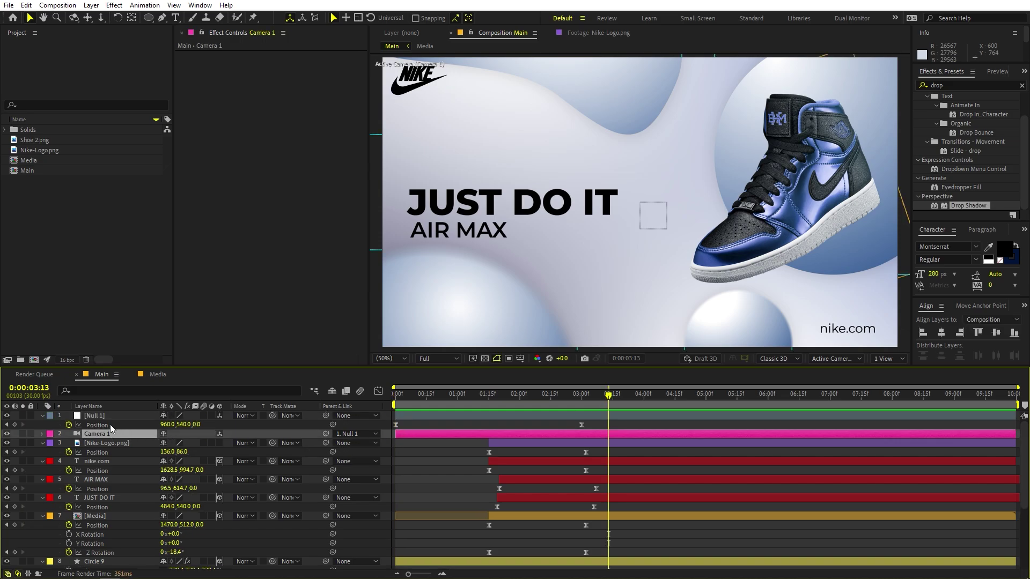
click(107, 415)
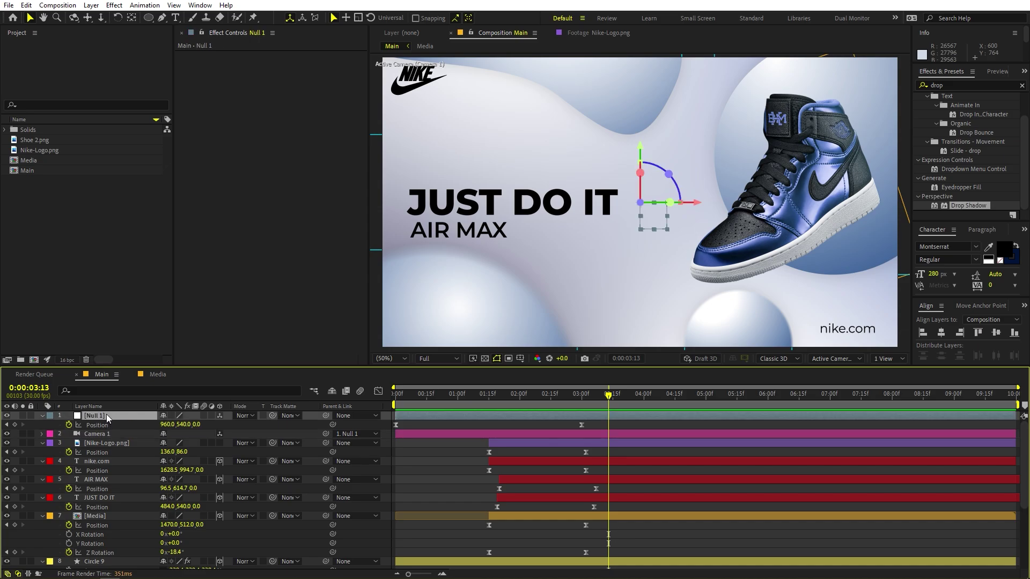
key(r)
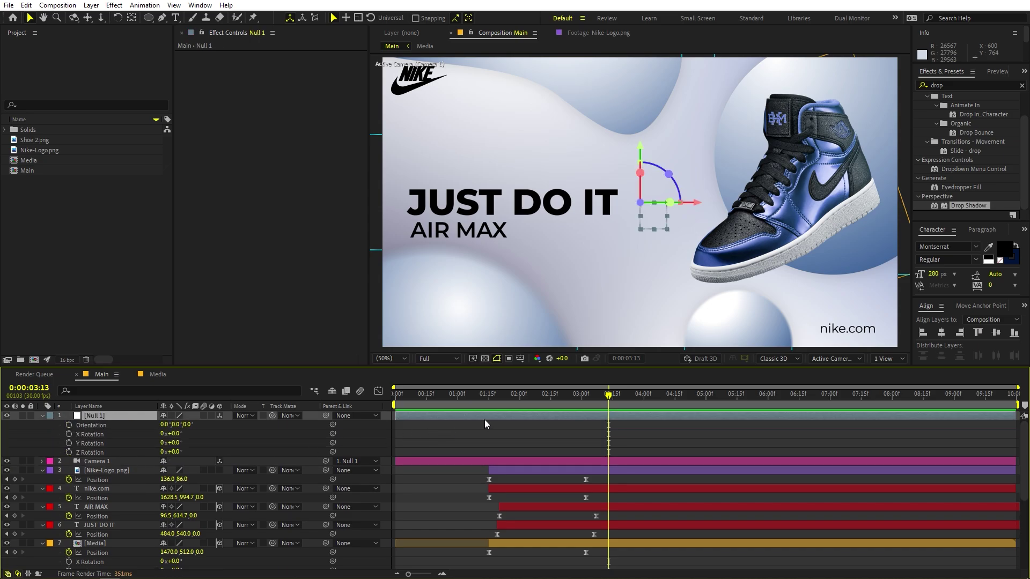
click(69, 452)
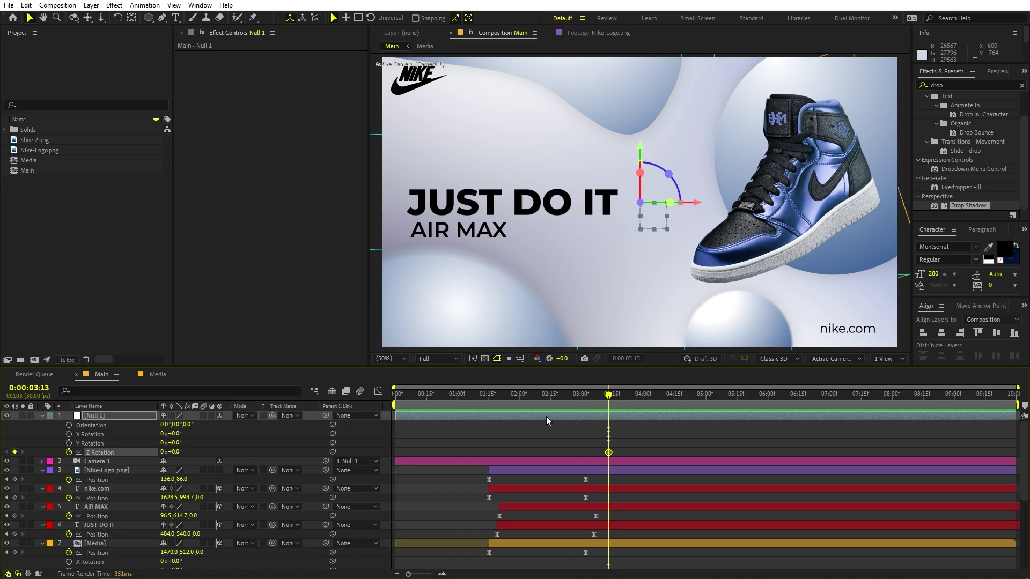
key(Home)
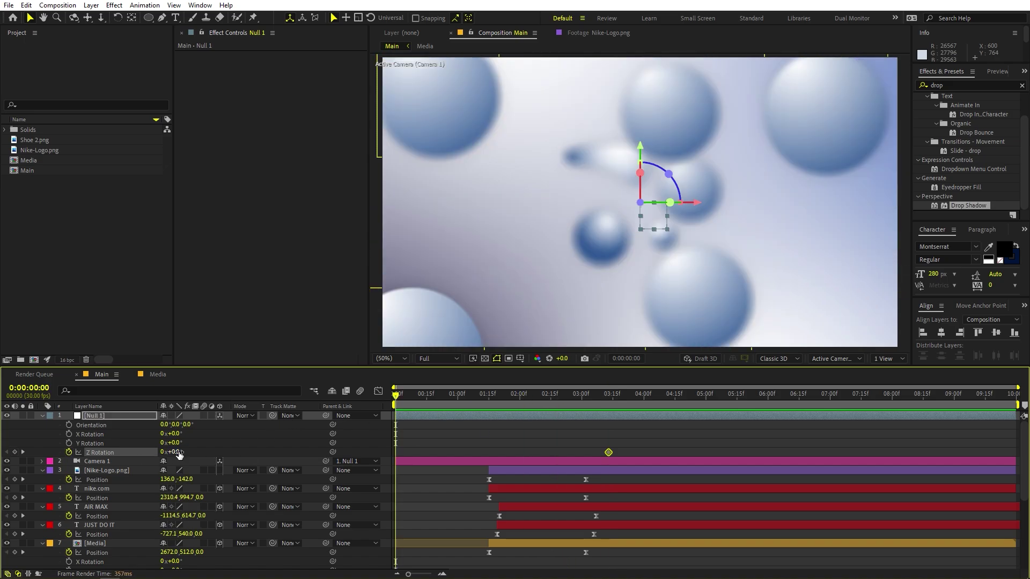
drag(179, 455, 201, 455)
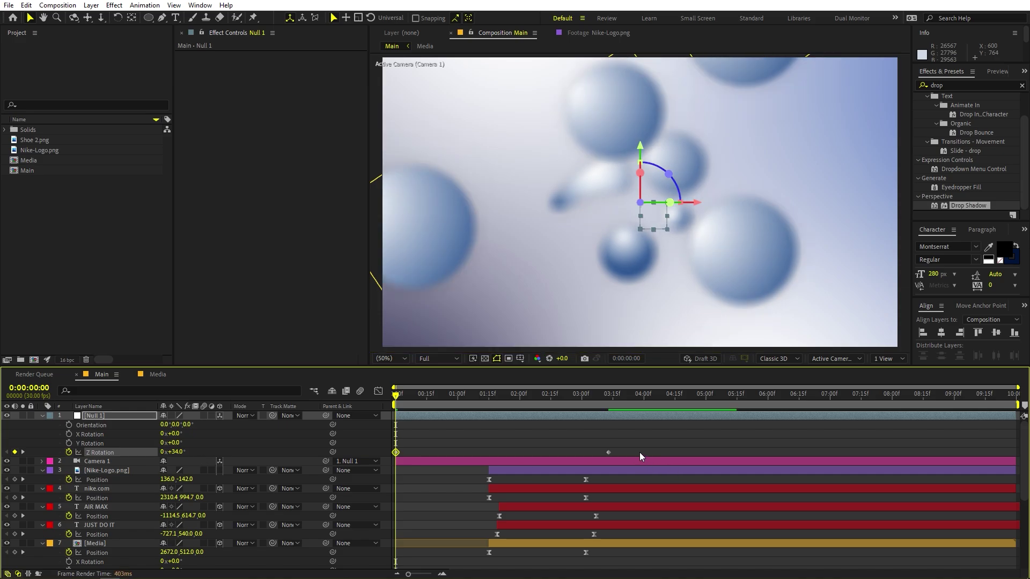
Easy-ease Null 1's Z Rotation keyframes and reshape the speed curve for a fast start and long slowdown
drag(640, 453, 338, 481)
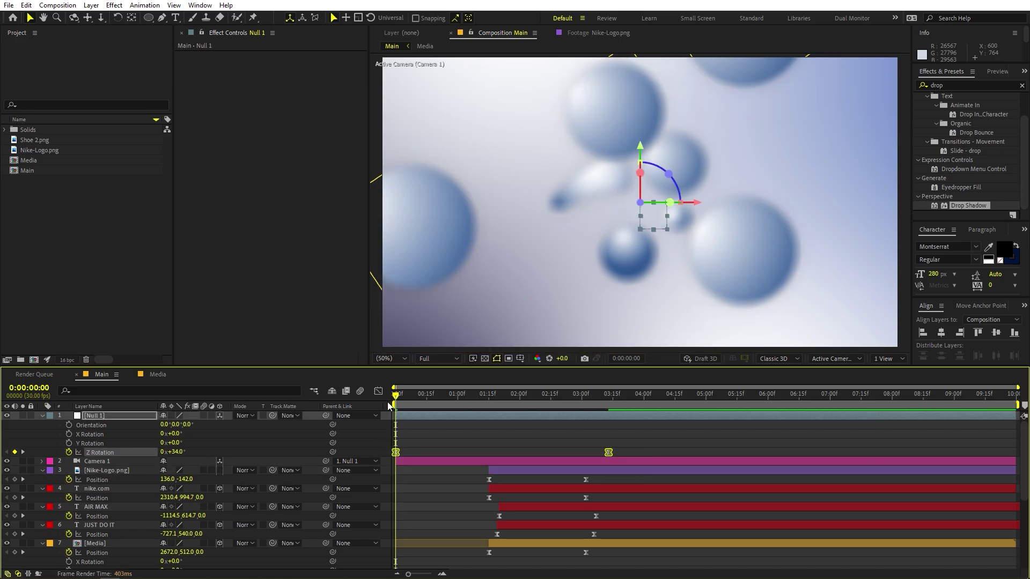
click(378, 391)
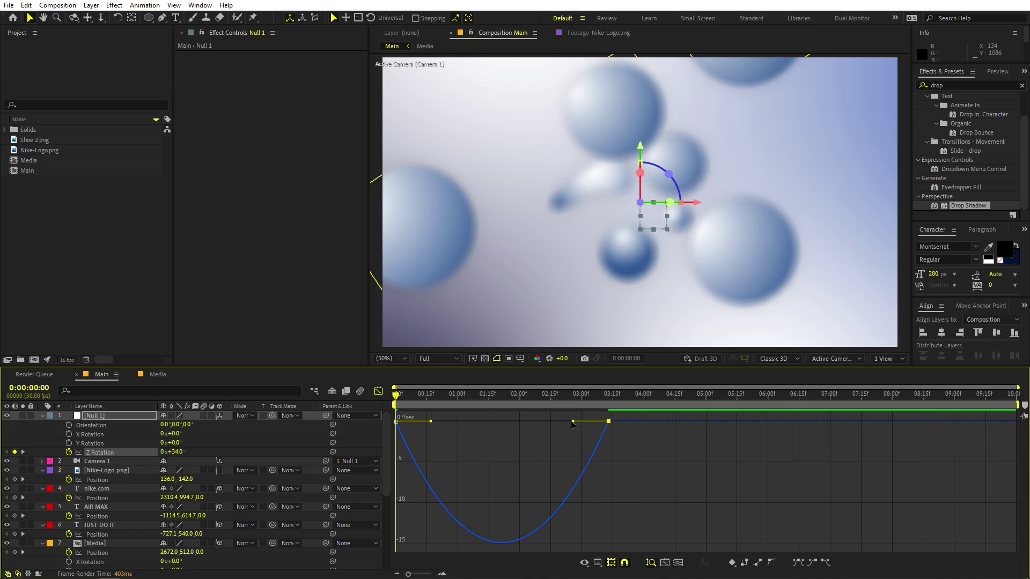
drag(573, 421, 502, 421)
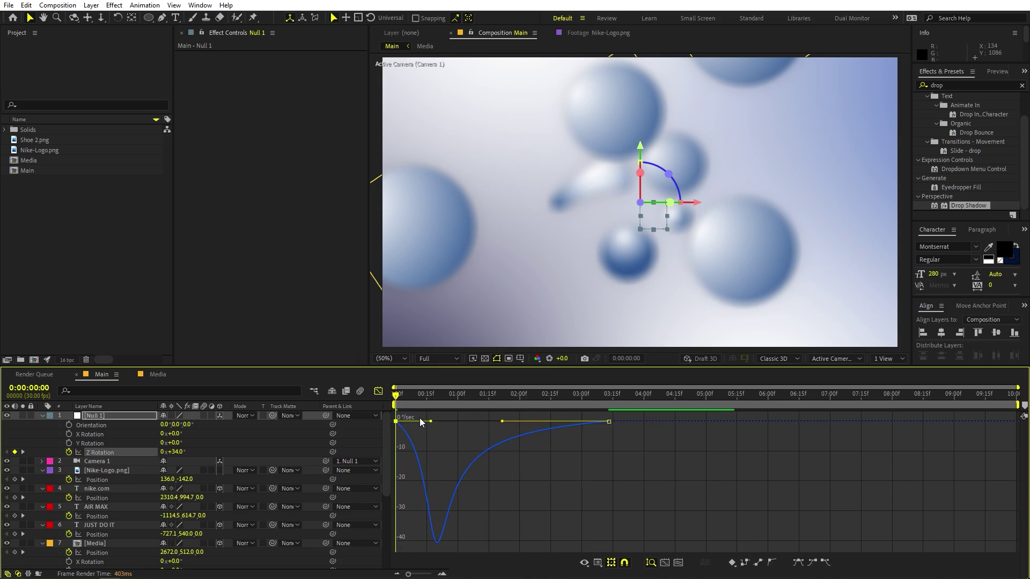
drag(430, 421, 391, 421)
click(378, 394)
Shift Null 1's last Z Rotation keyframe to 0:00:03:02 and preview the animation
click(585, 397)
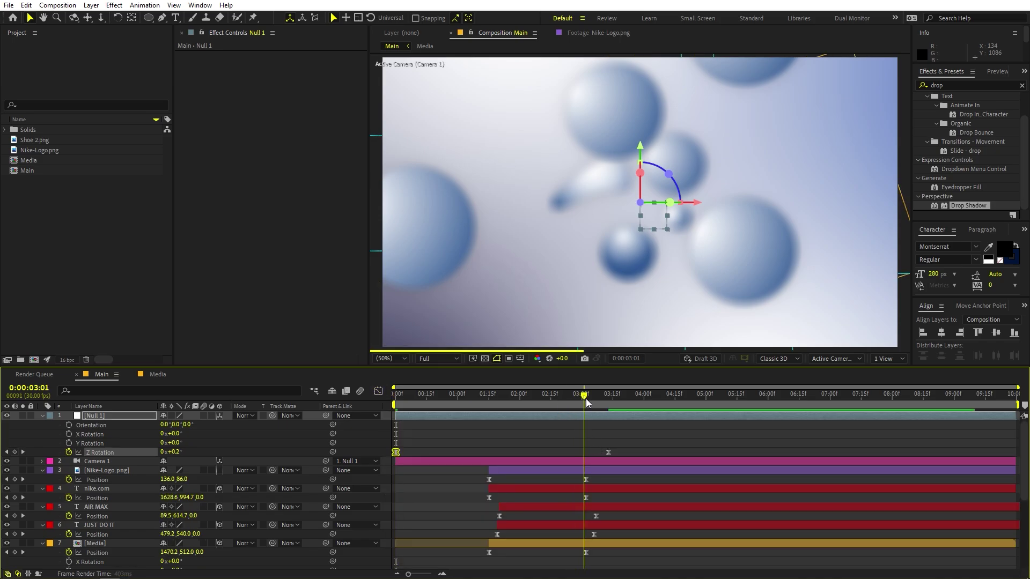
drag(607, 453, 578, 453)
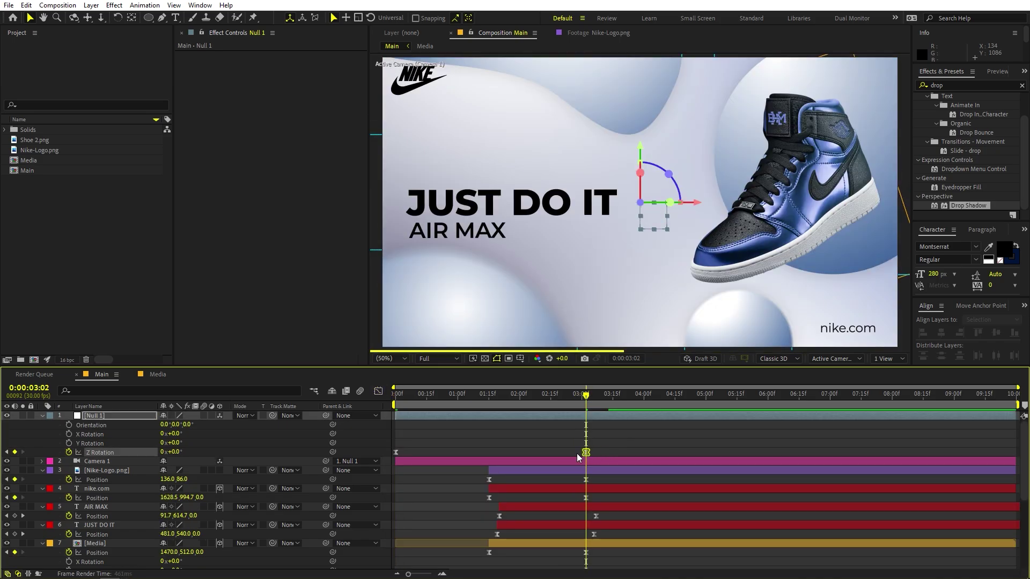
key(space)
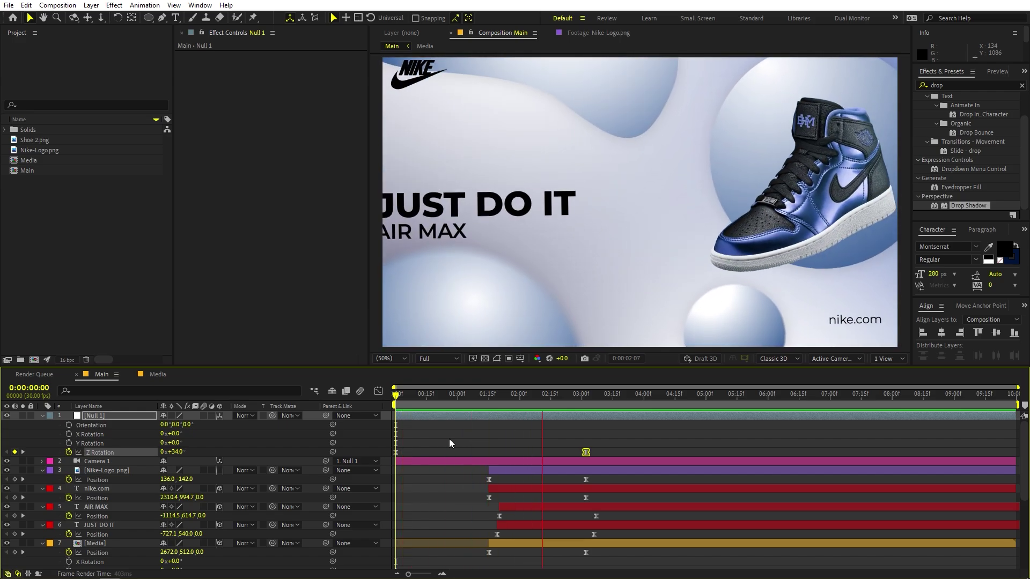
drag(559, 398, 594, 406)
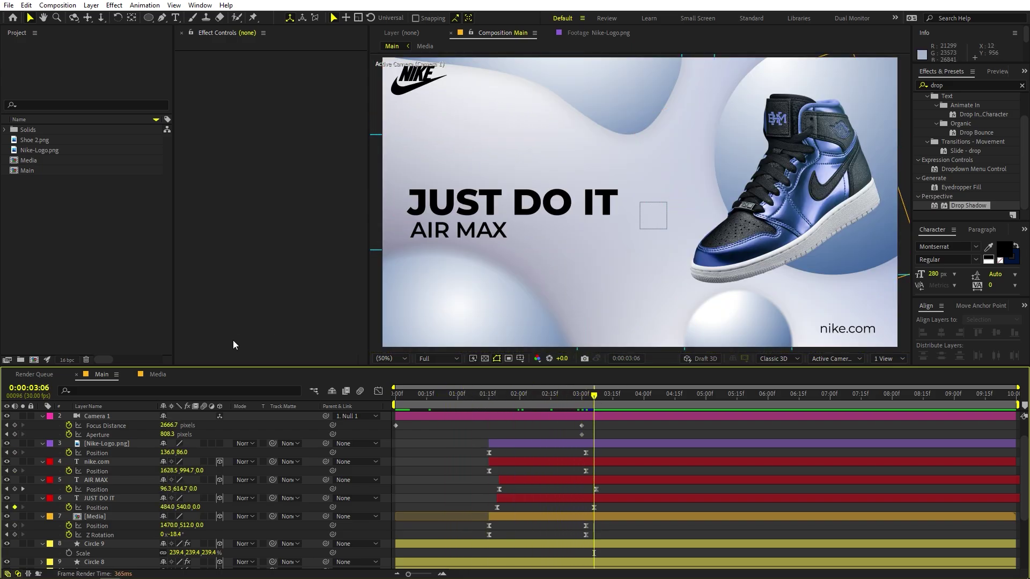
click(158, 374)
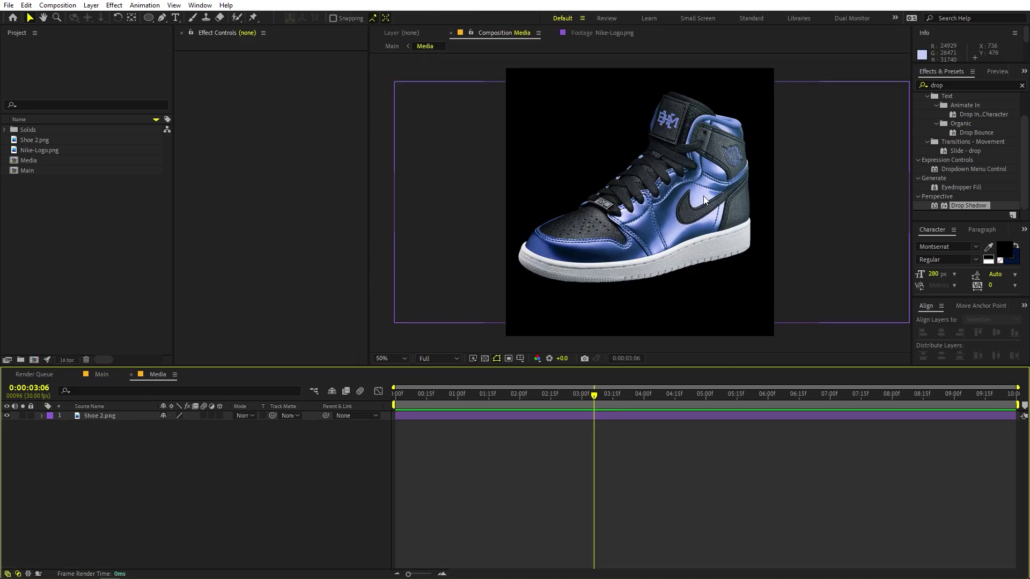
click(99, 375)
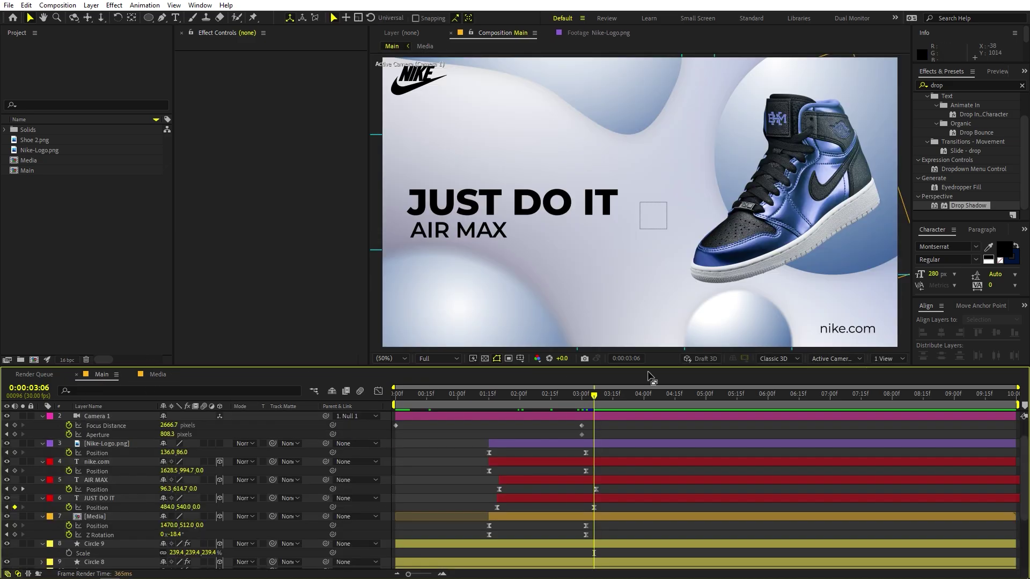
scroll(537, 462, down, 5)
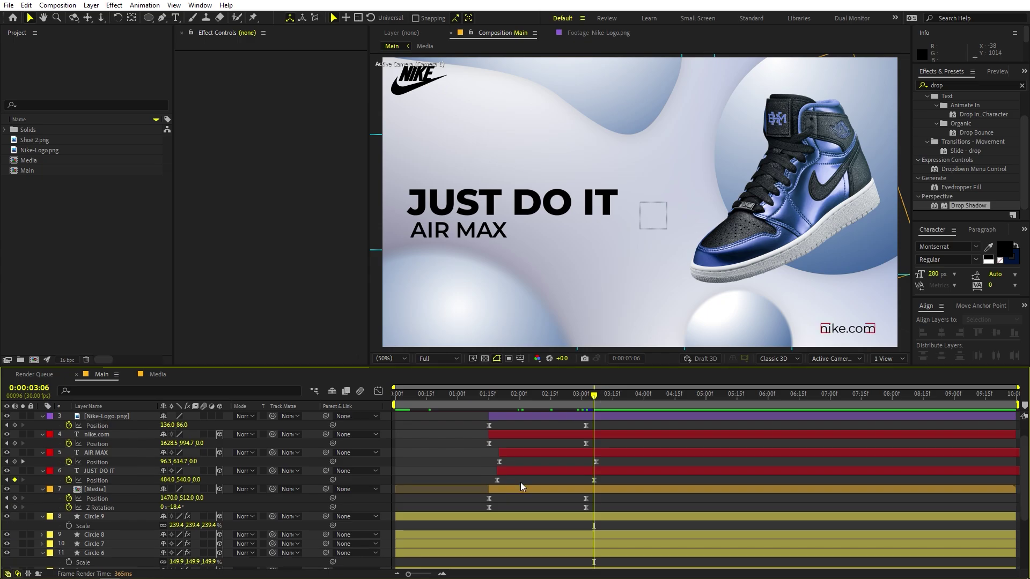